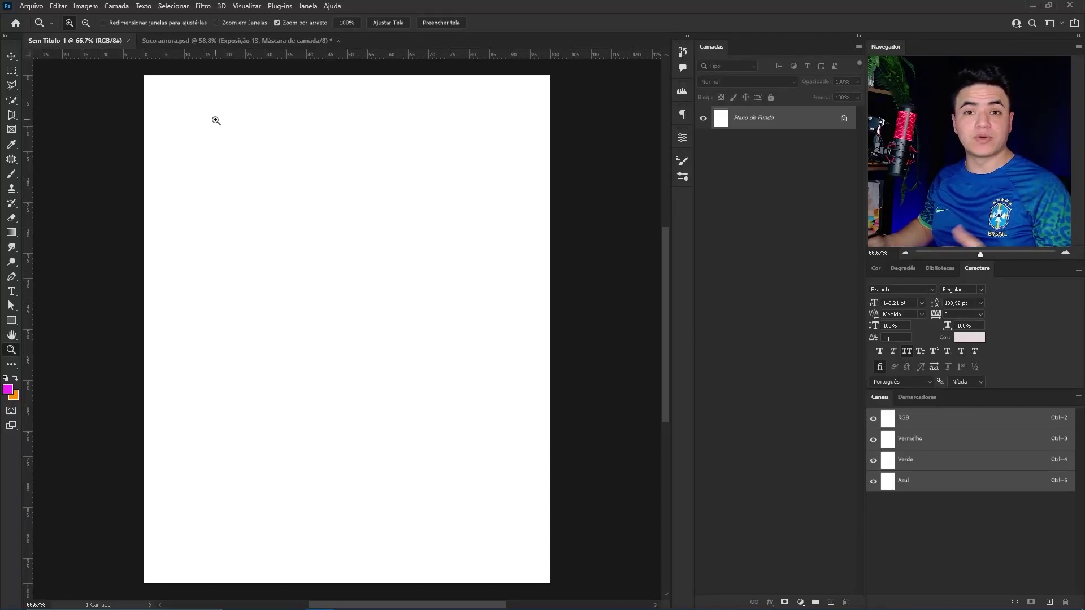
Step: Keep the document's image size at 1080 × 1350
click(84, 7)
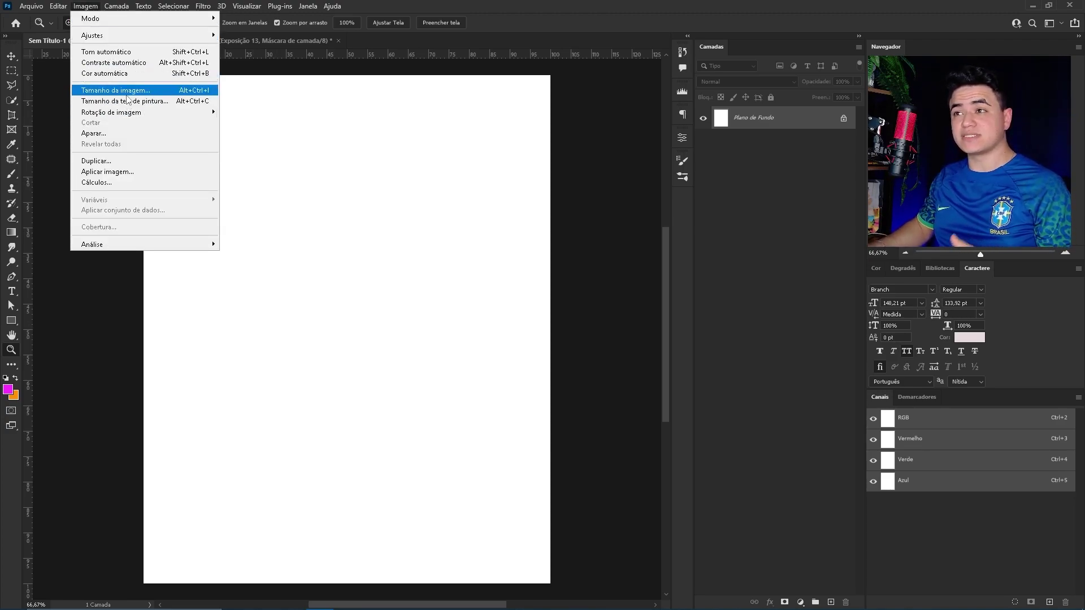
click(125, 90)
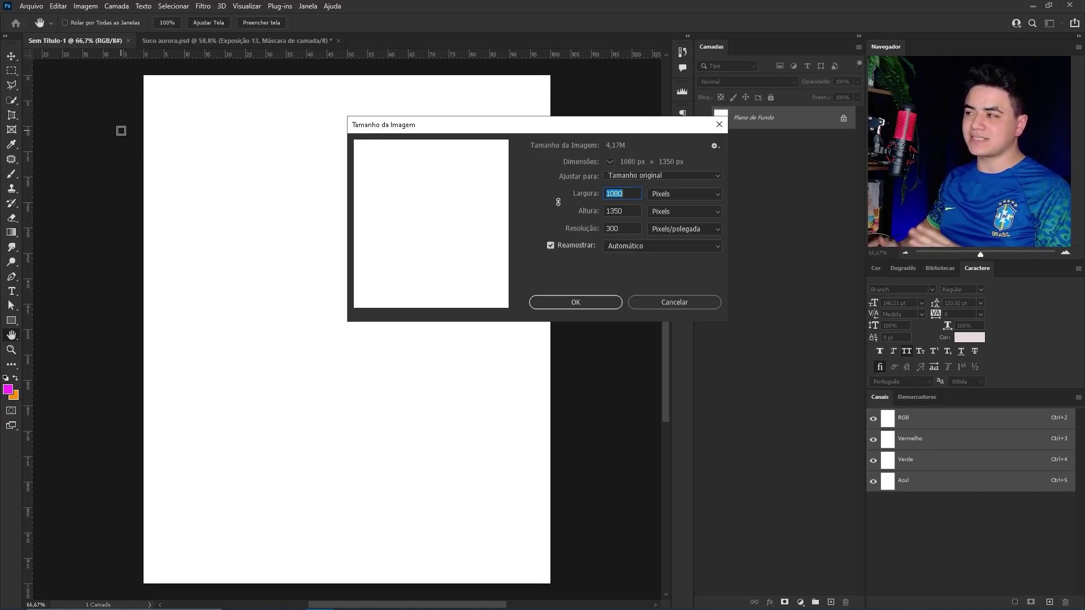
click(603, 304)
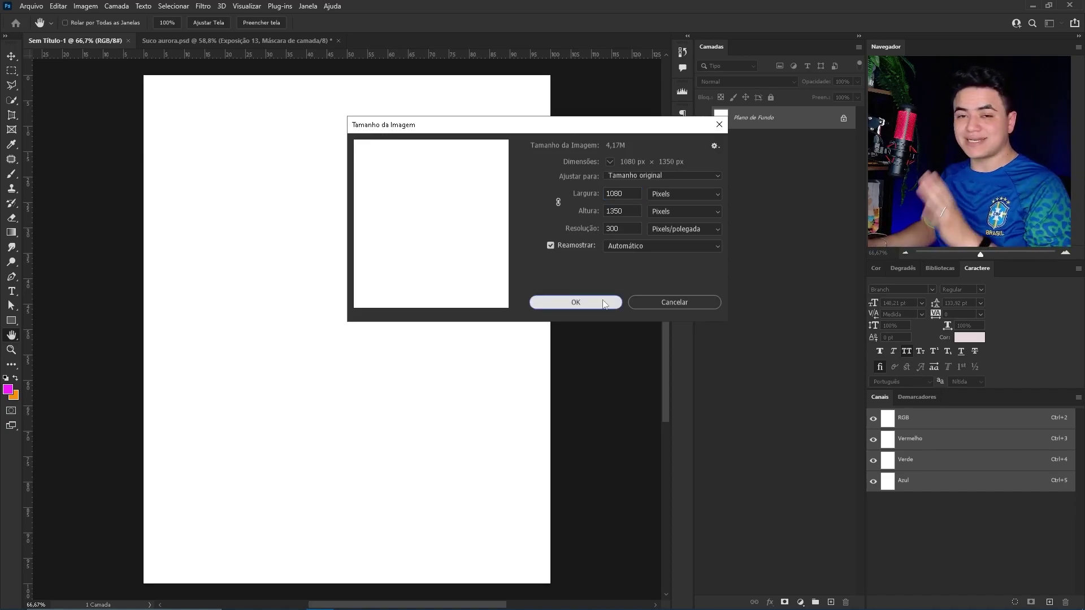
key(Return)
key(z)
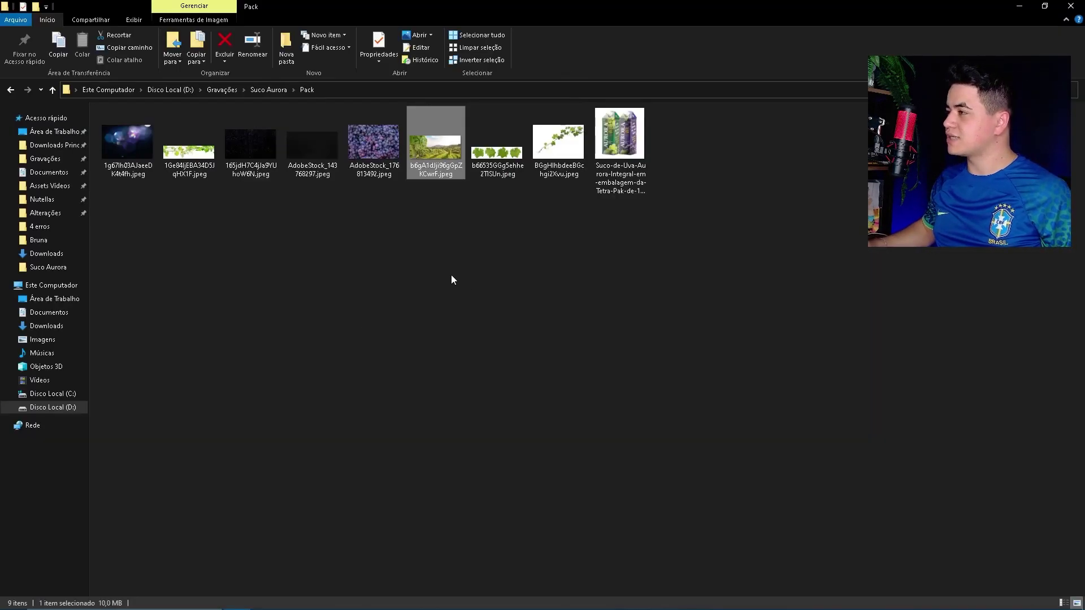
Step: Place the Aurora carton photo on the canvas, enlarge it slightly, and zoom to the carton bottoms
click(451, 279)
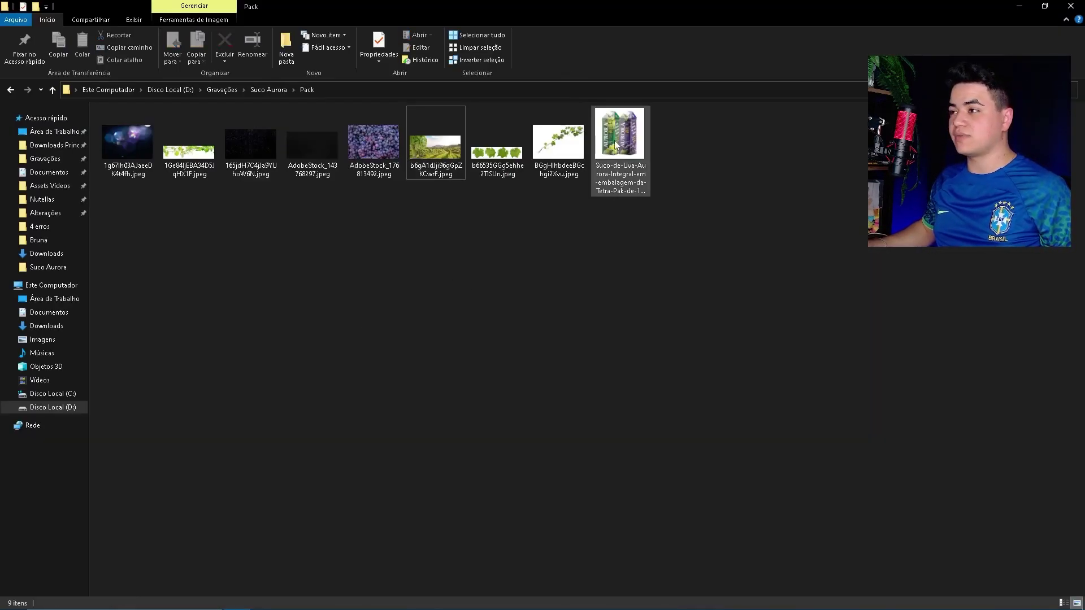
drag(617, 144, 666, 260)
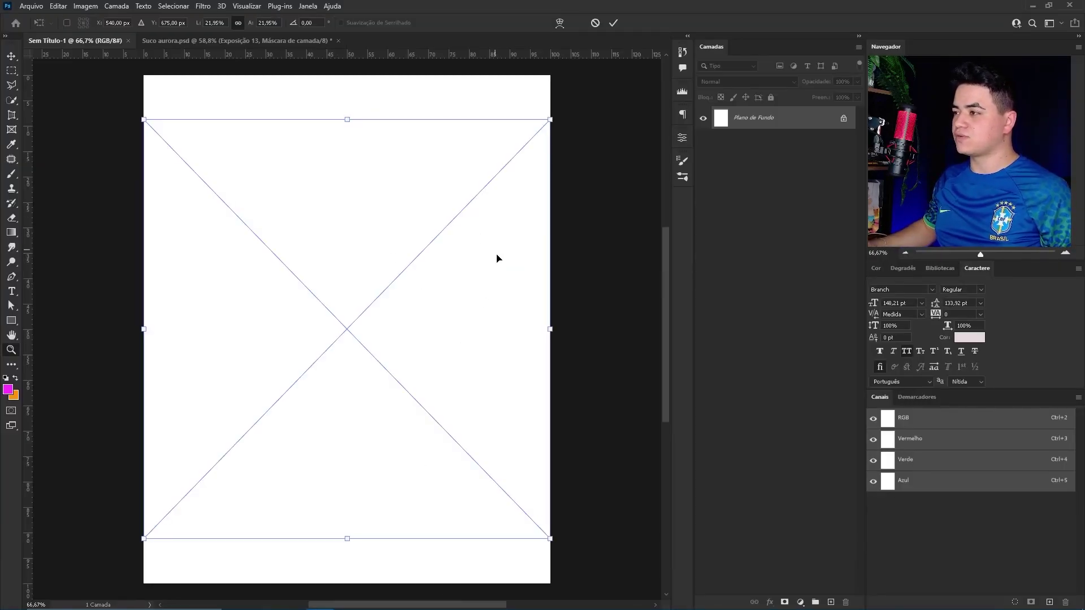
drag(553, 326, 518, 351)
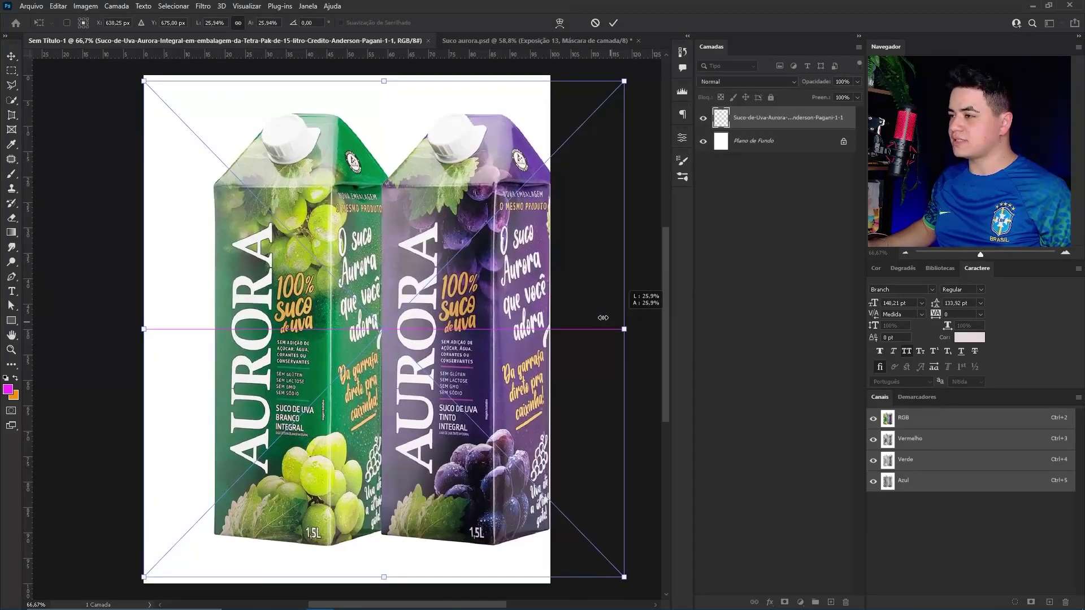
key(Return)
scroll(396, 317, up, 4)
drag(316, 509, 268, 350)
scroll(268, 350, up, 3)
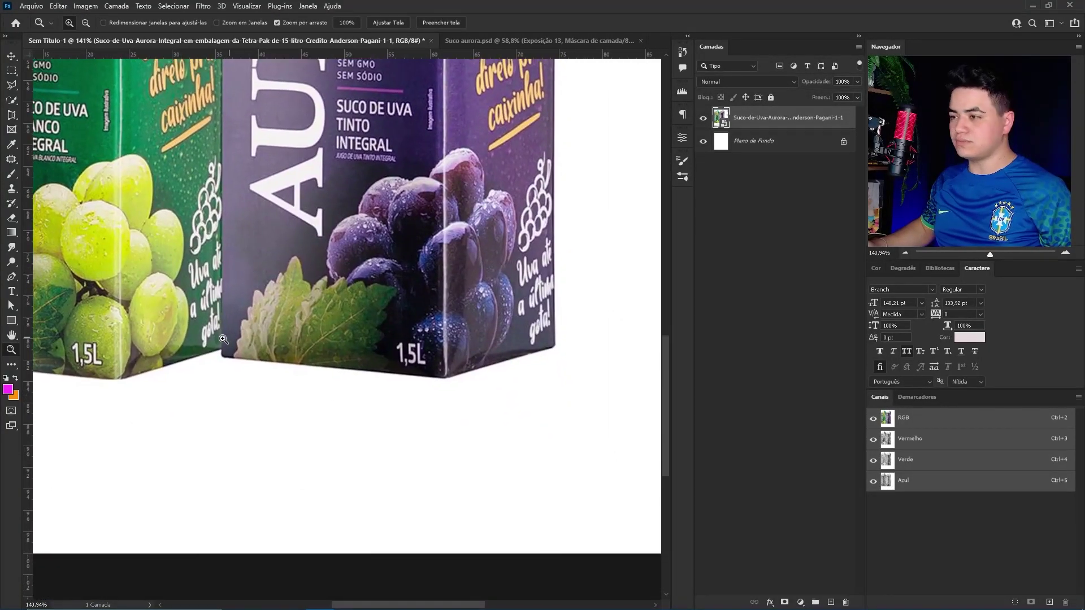
scroll(262, 339, up, 2)
Step: Start a Pen path at the purple carton's bottom corner and trace up its left edge
scroll(262, 340, up, 2)
key(p)
scroll(289, 298, up, 1)
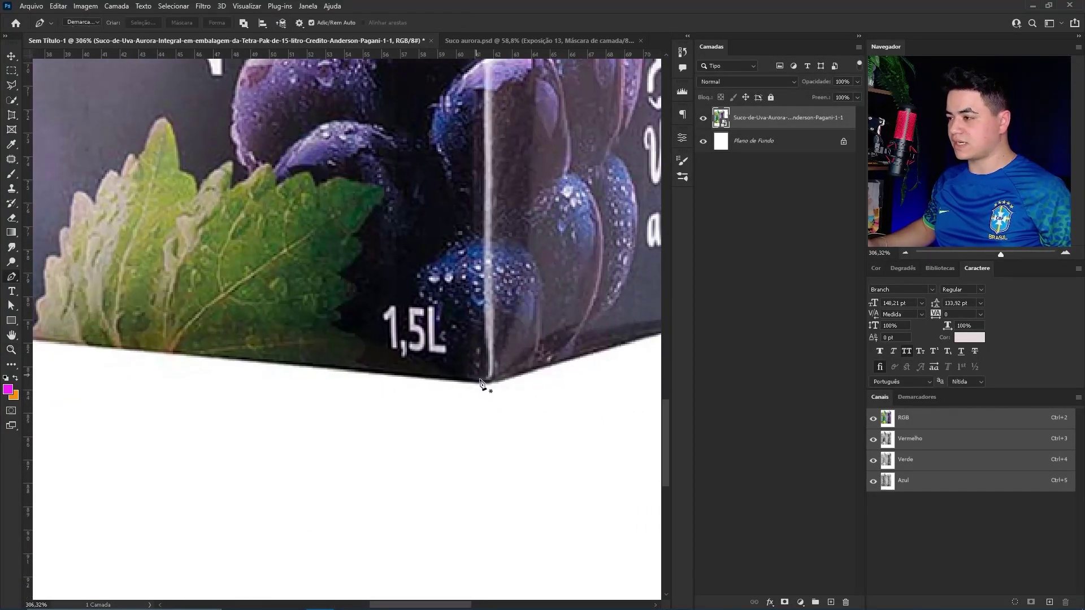
drag(182, 348, 395, 321)
drag(322, 311, 232, 310)
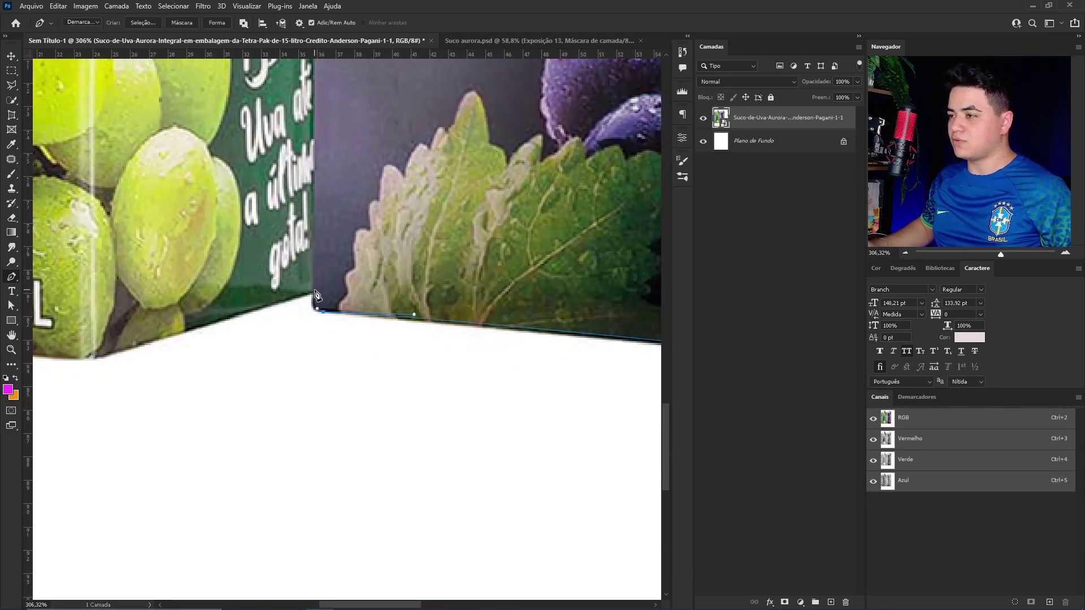
drag(314, 273, 315, 255)
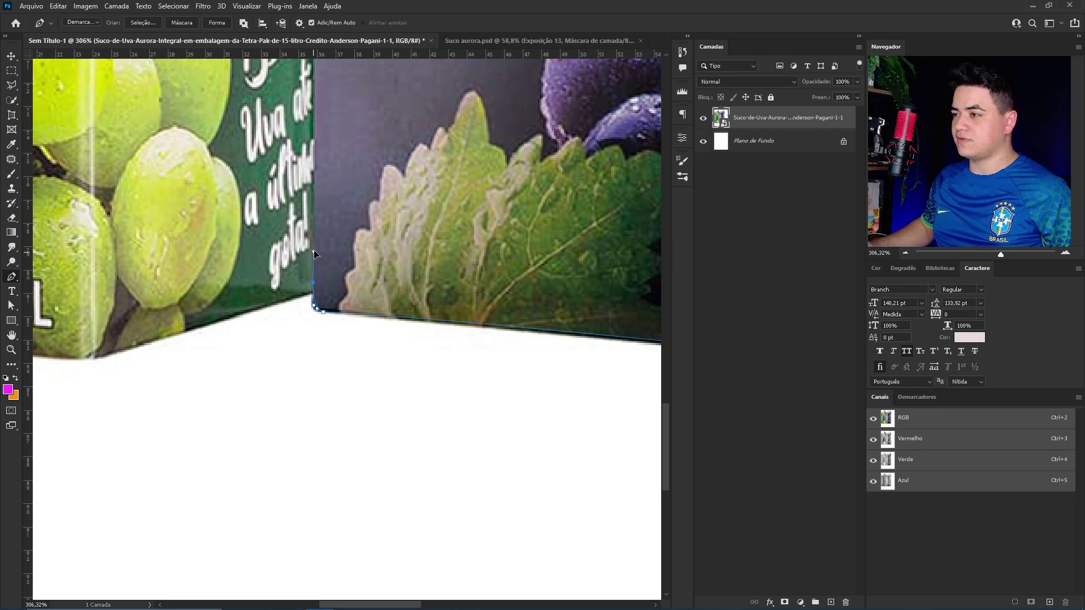
scroll(334, 208, up, 5)
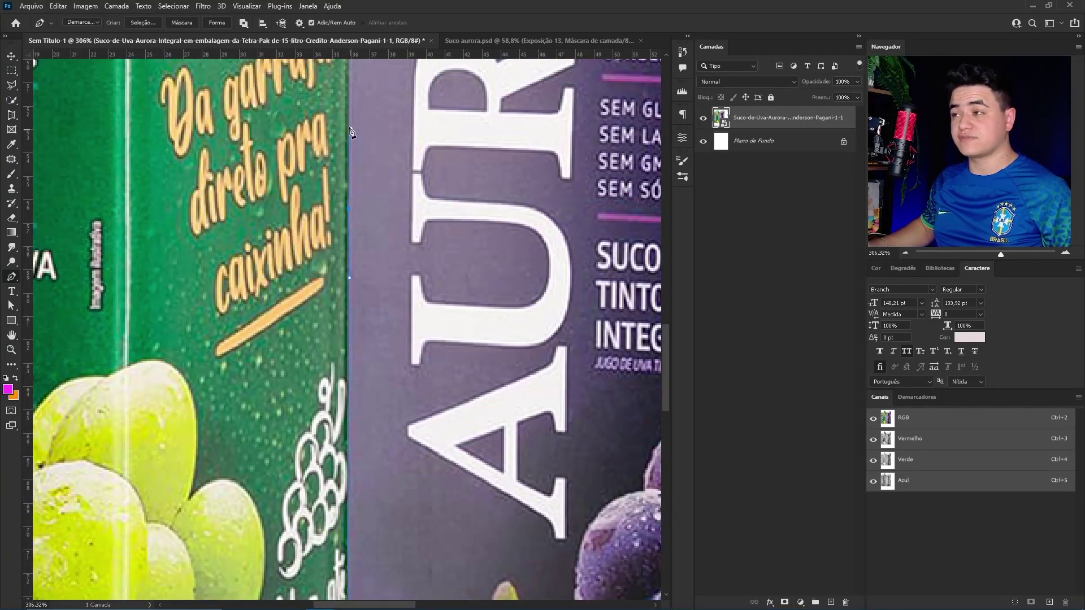
scroll(350, 138, up, 4)
scroll(356, 150, up, 4)
scroll(360, 163, up, 2)
scroll(369, 165, up, 4)
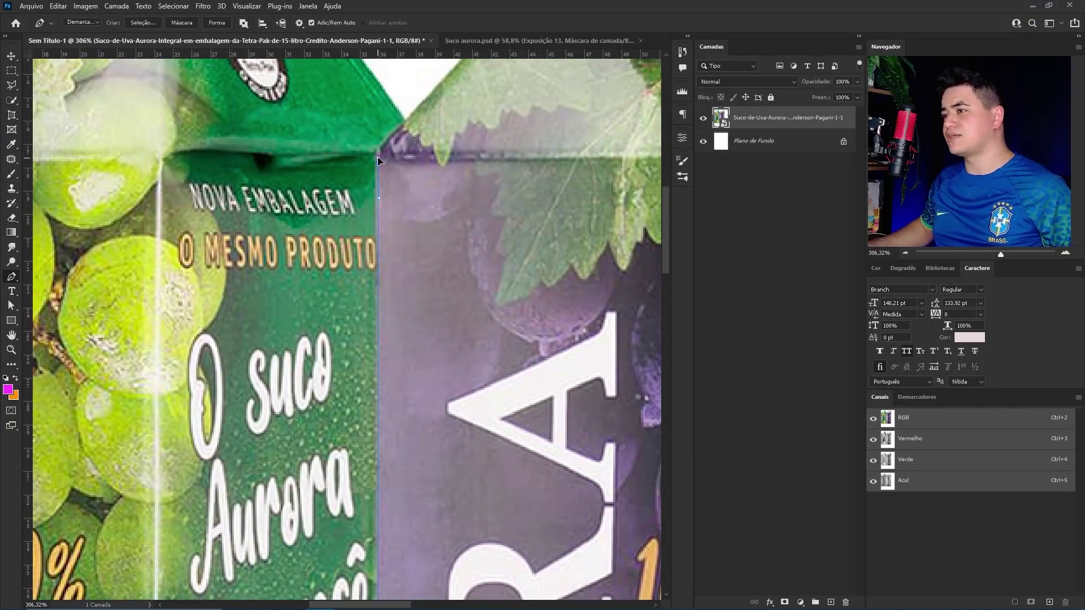
drag(377, 157, 394, 151)
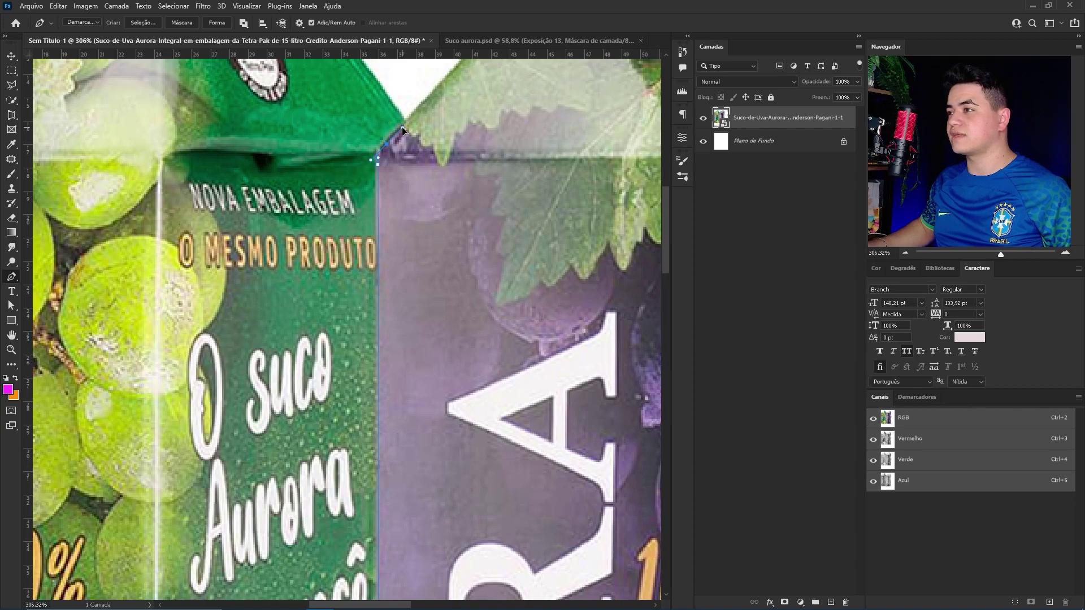
Step: Continue the path around the white cap and along the bottom edge, then load it as a selection
scroll(379, 167, up, 10)
click(428, 219)
drag(453, 232, 492, 229)
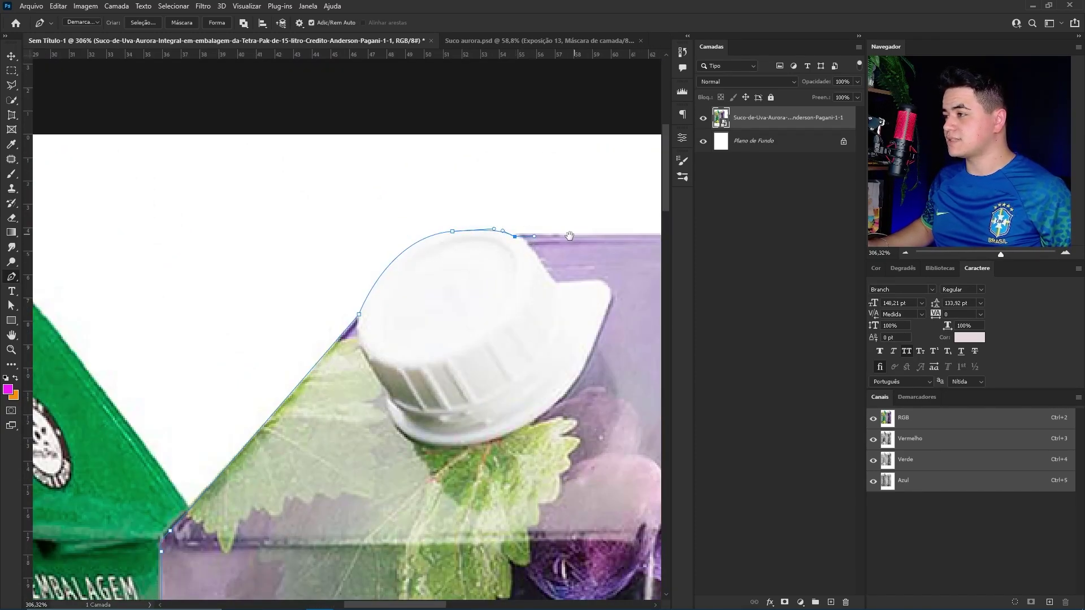
drag(569, 235, 84, 315)
scroll(393, 344, down, 5)
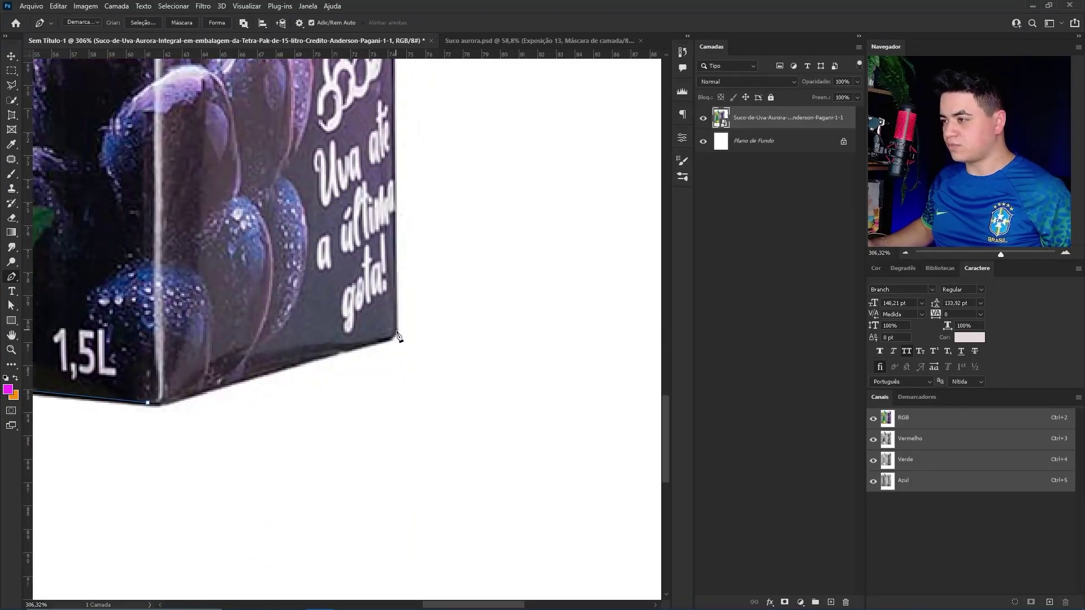
scroll(388, 340, left, 5)
scroll(389, 341, down, 2)
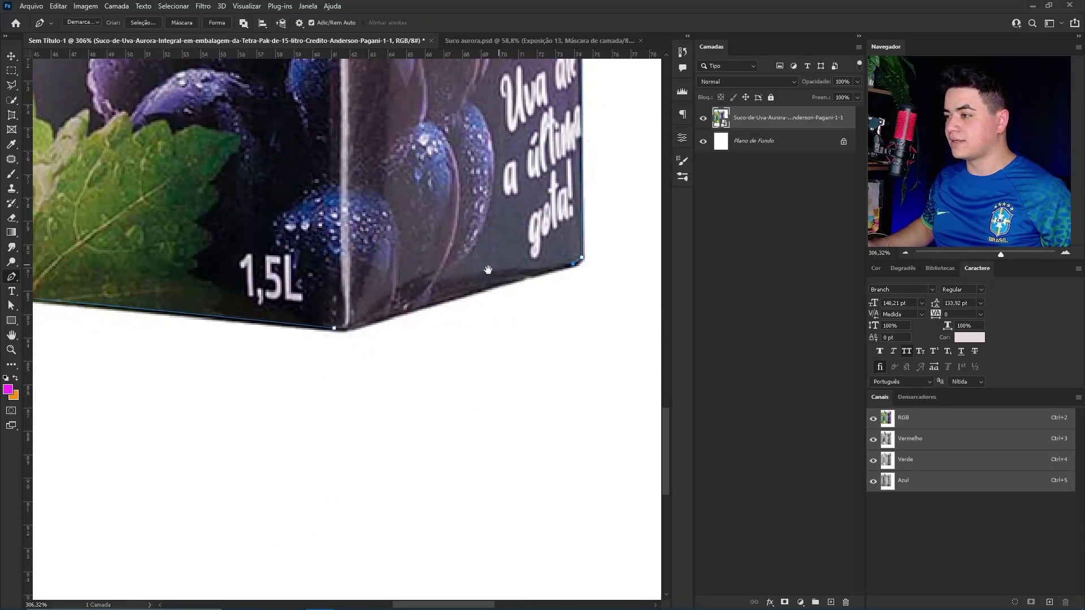
drag(316, 341, 286, 348)
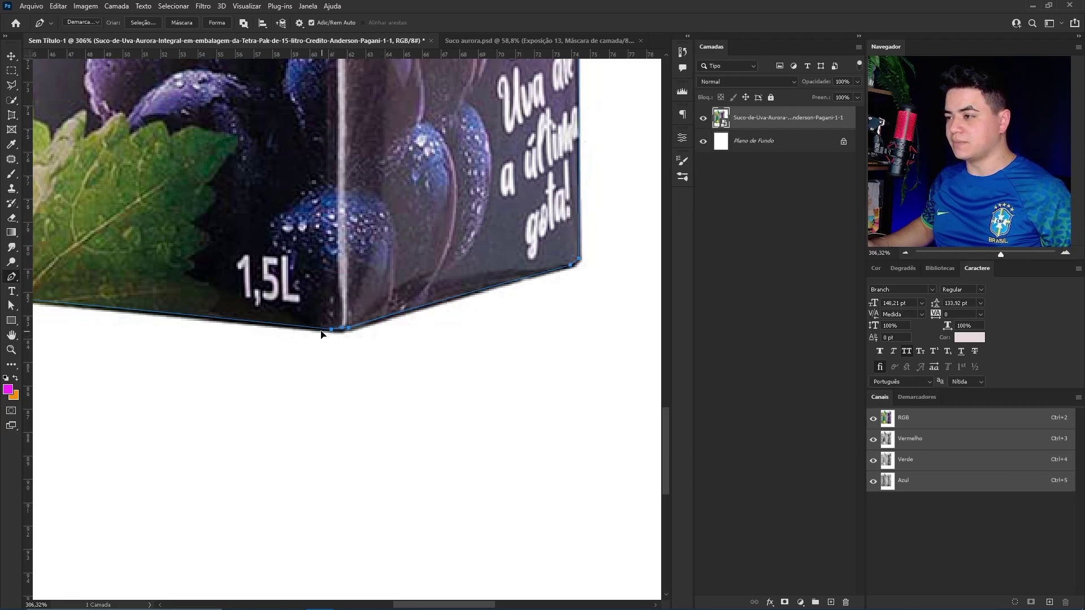
drag(342, 236, 307, 375)
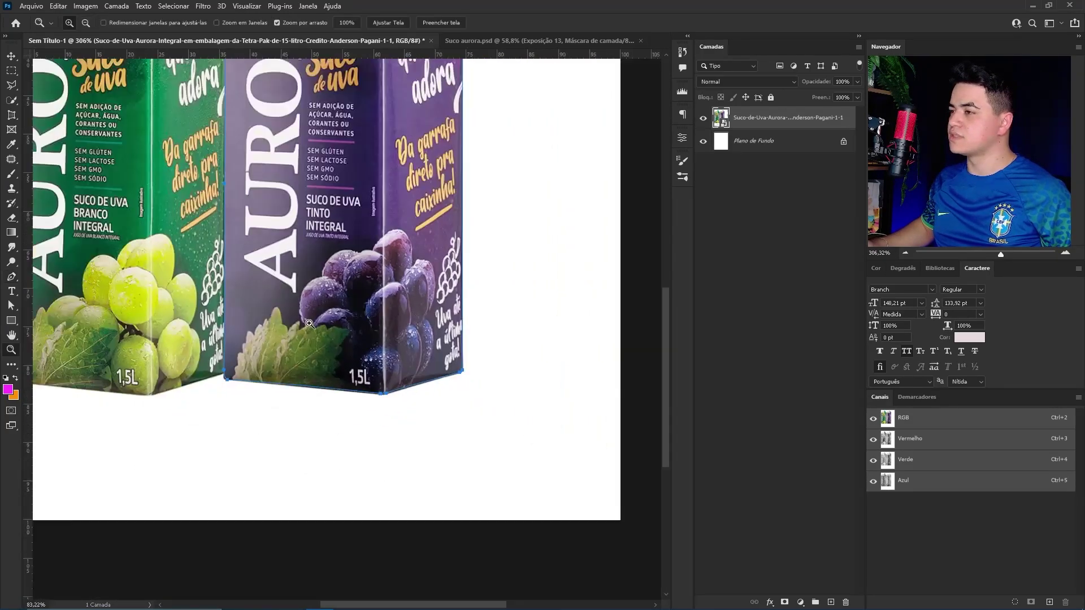
key(p)
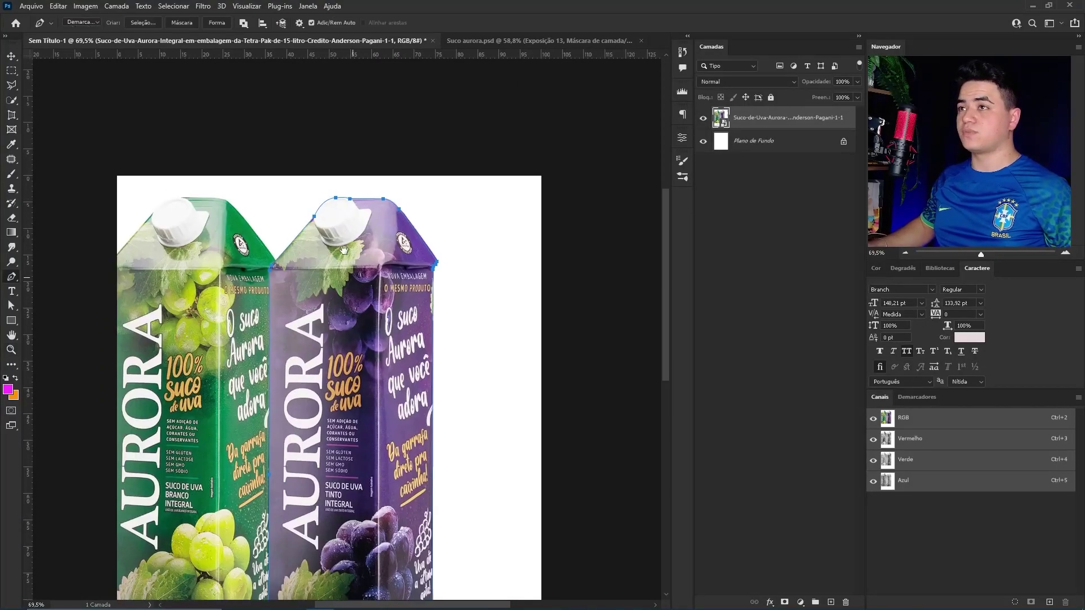
mouse_move(307, 216)
mouse_down()
mouse_move(320, 259)
mouse_move(313, 235)
mouse_up()
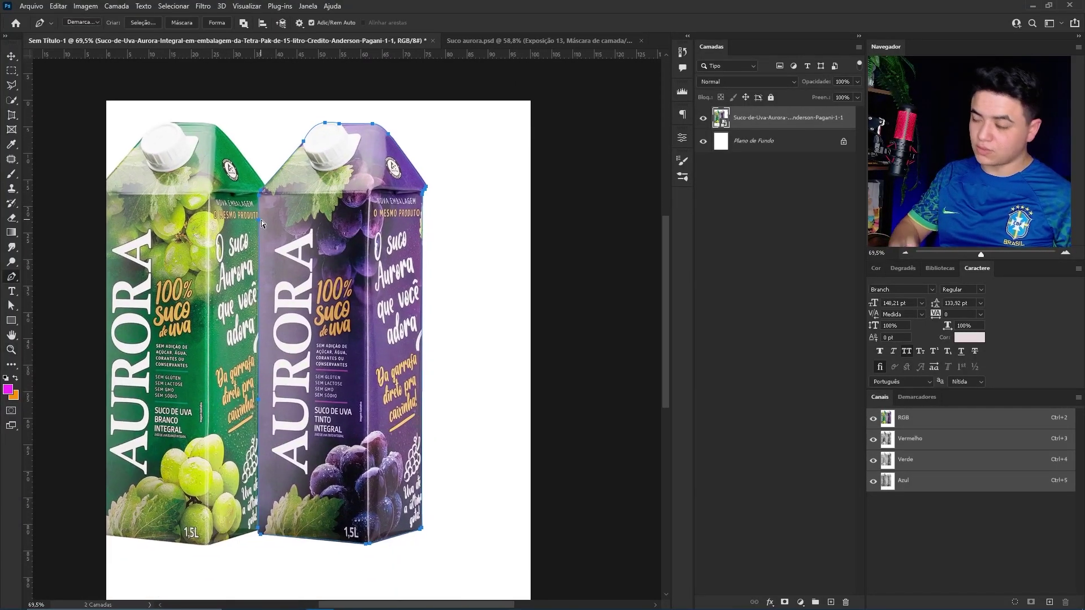
key(ctrl+Return)
Step: Hide the Background layer and mask the photo to keep only the purple carton
click(703, 141)
click(784, 602)
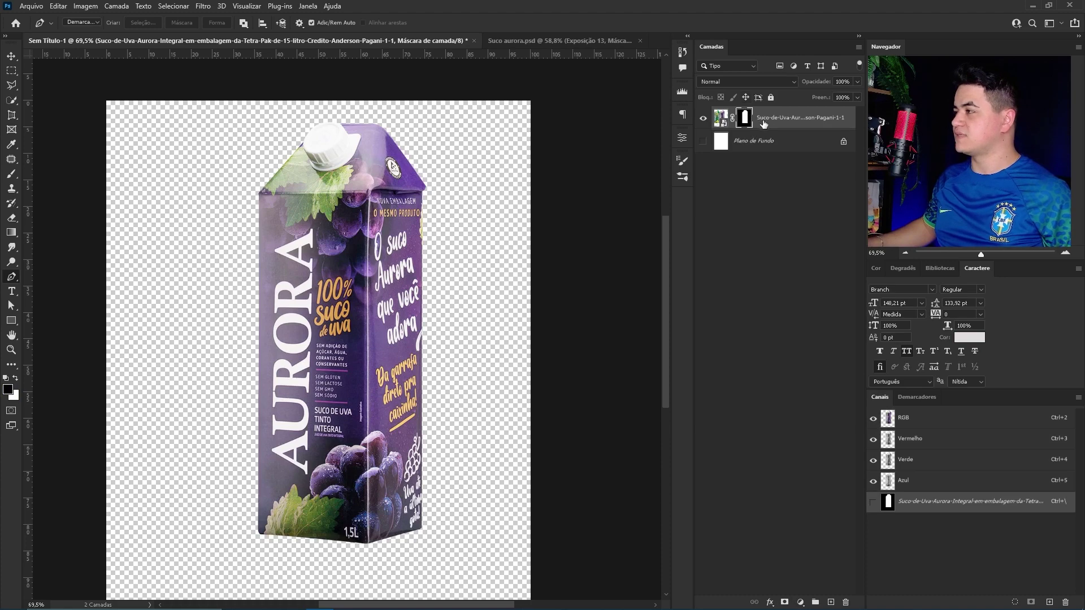
key(z)
mouse_move(348, 113)
mouse_down()
mouse_move(420, 207)
mouse_move(496, 190)
mouse_up()
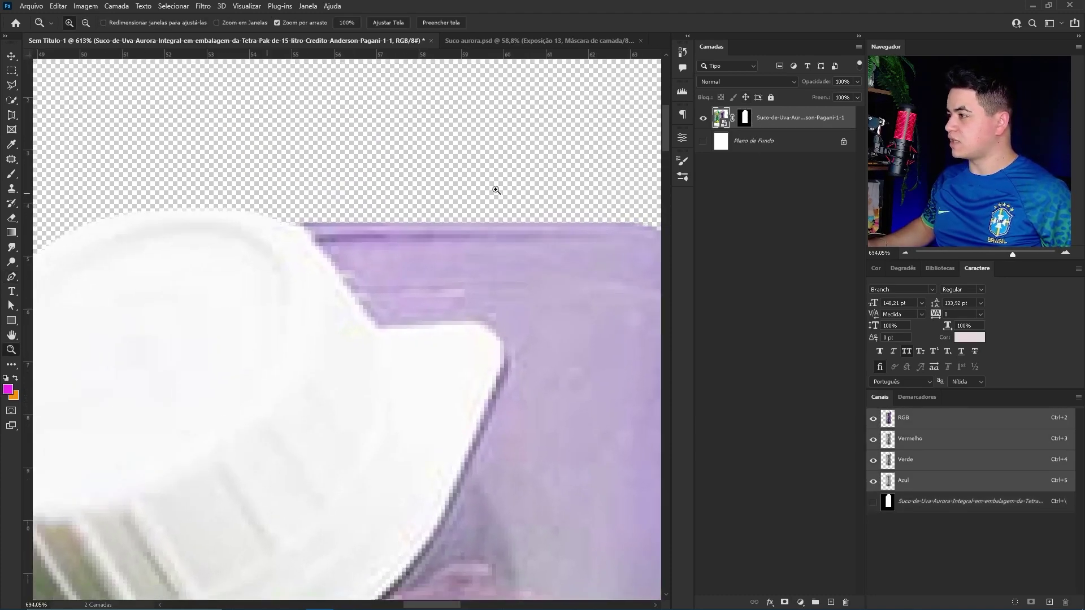
Step: Set the carton mask's Feather to 0.3 px in Properties
click(745, 117)
double_click(745, 117)
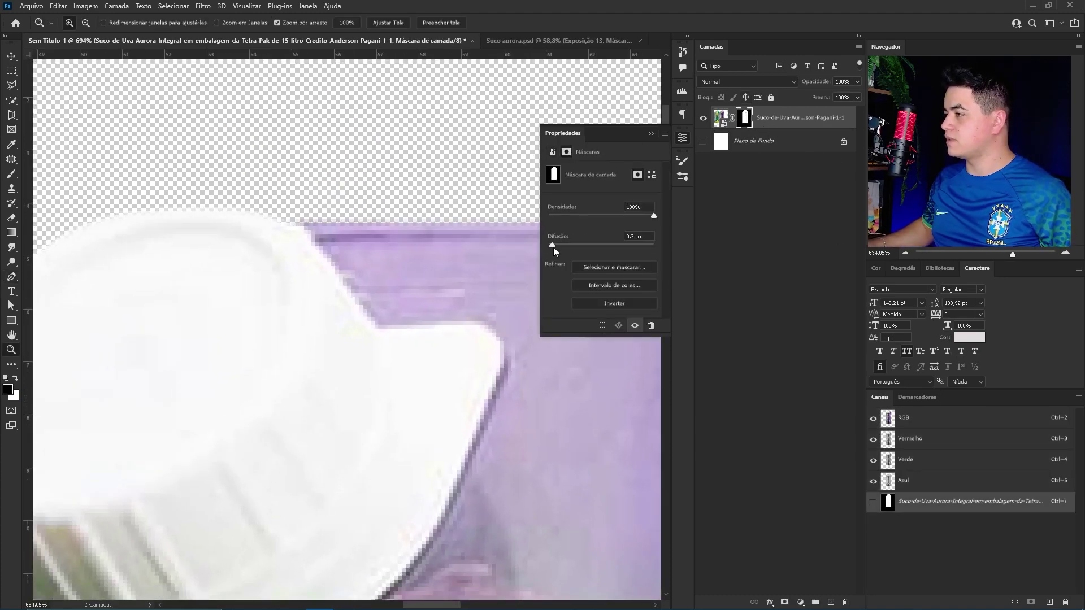
drag(554, 248, 361, 285)
key(ctrl+2)
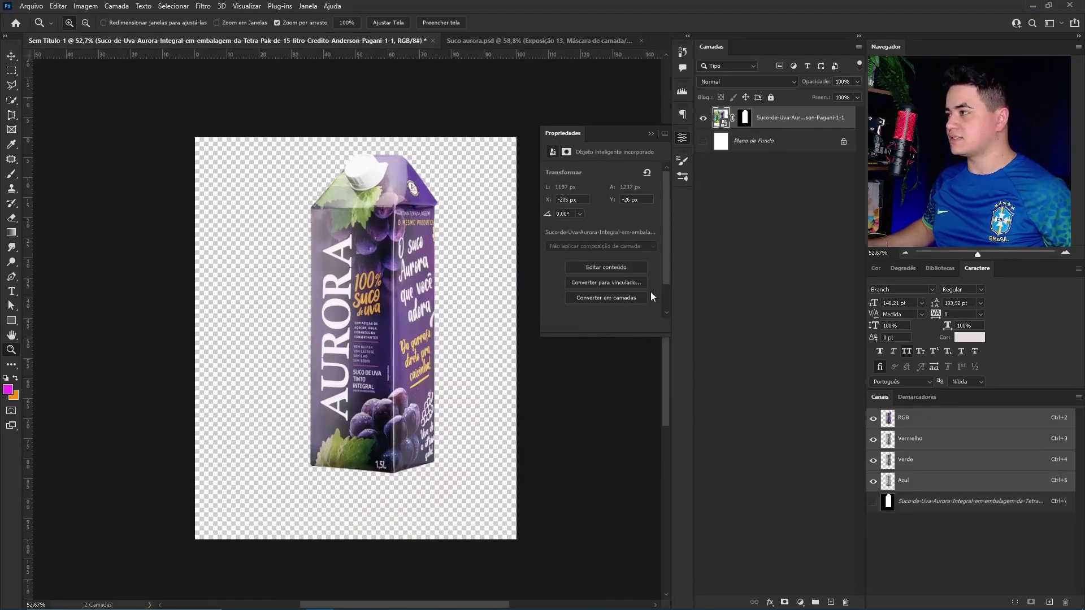
key(ctrl+t)
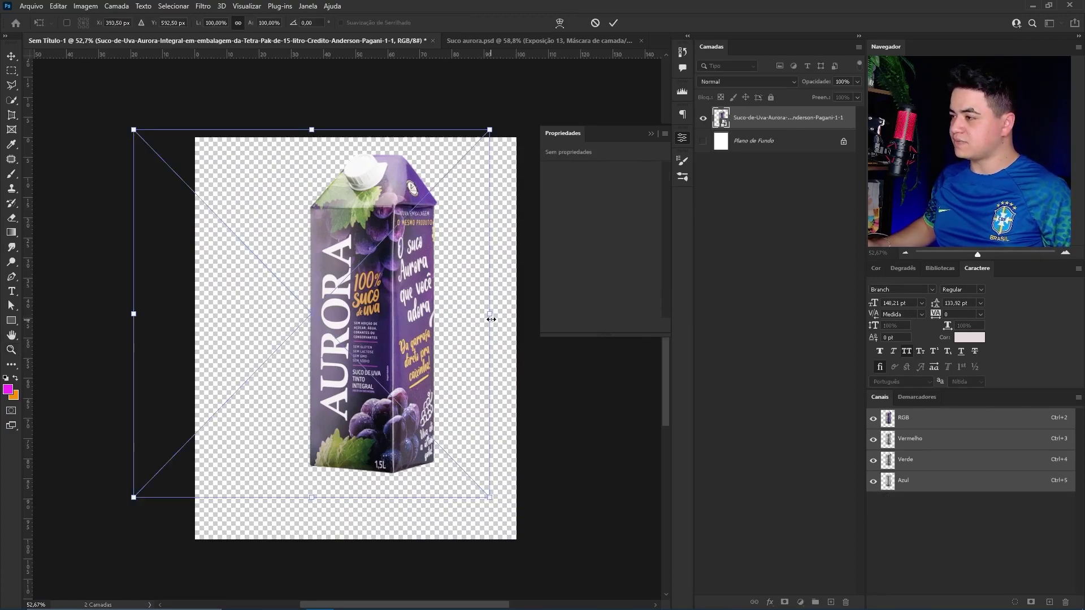
Step: Shrink the carton to about 82%, tilt it roughly 11°, shift it up-right, and commit
mouse_move(491, 319)
mouse_down()
mouse_move(391, 354)
mouse_move(363, 352)
mouse_move(473, 352)
mouse_up()
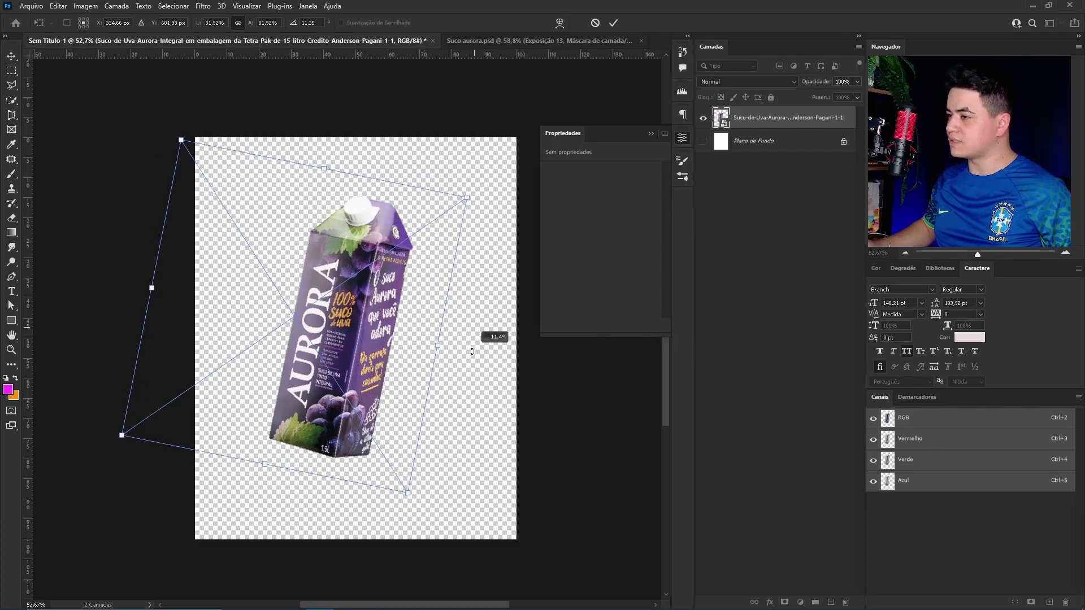
drag(395, 339, 407, 330)
click(613, 22)
key(z)
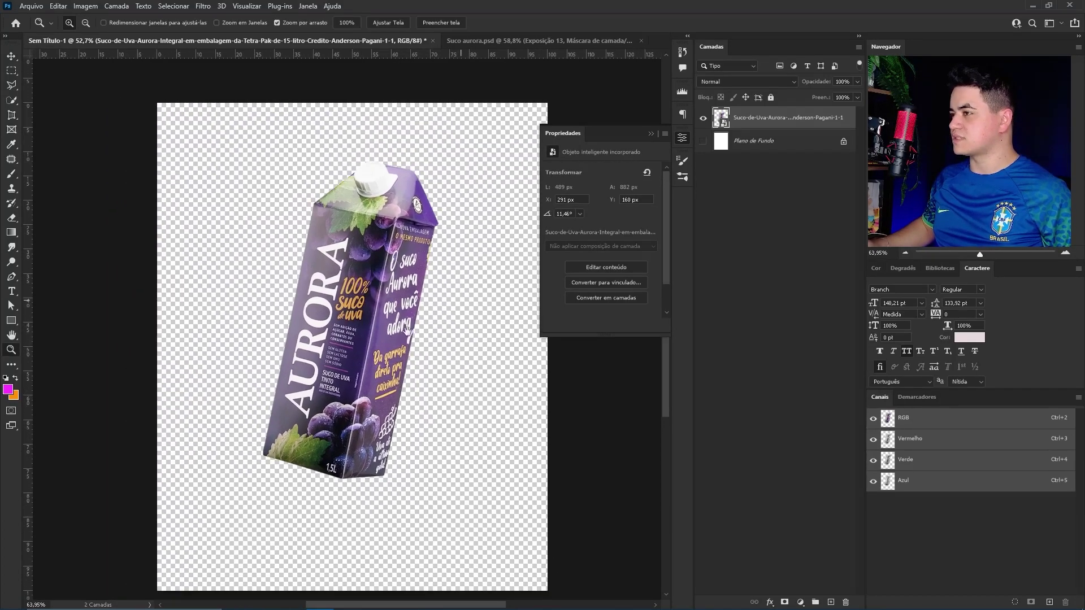
click(757, 141)
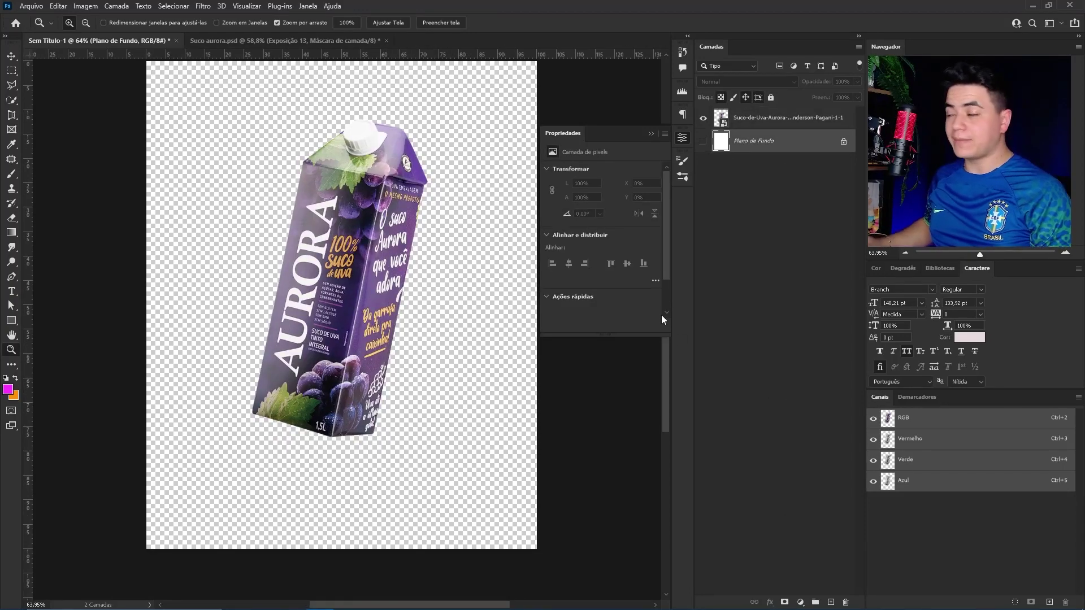
Step: Add a vivid violet Solid Color fill layer as the backdrop behind the carton
click(800, 604)
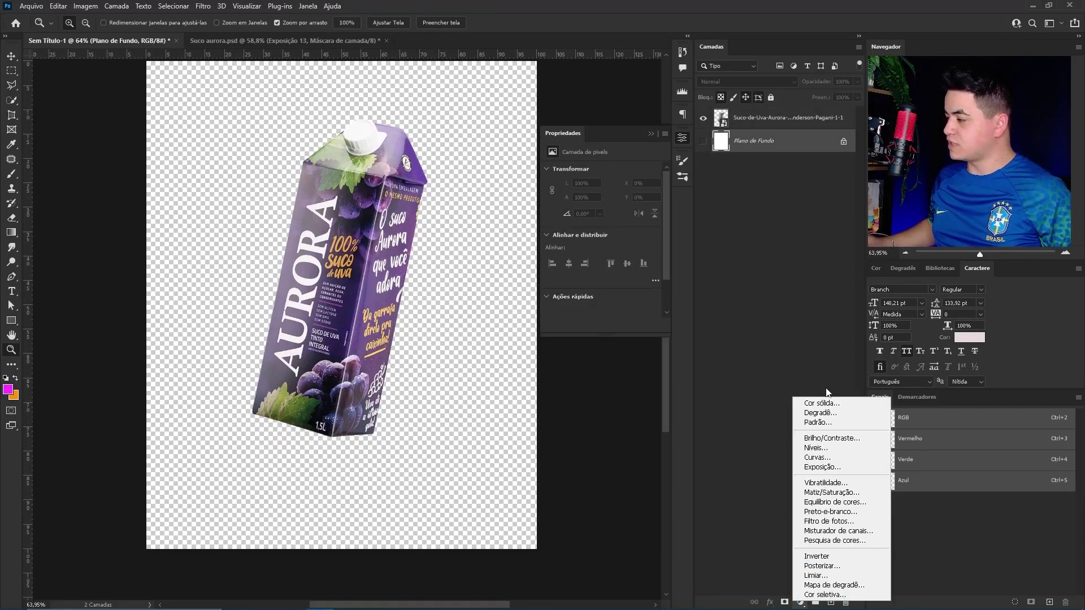
click(814, 402)
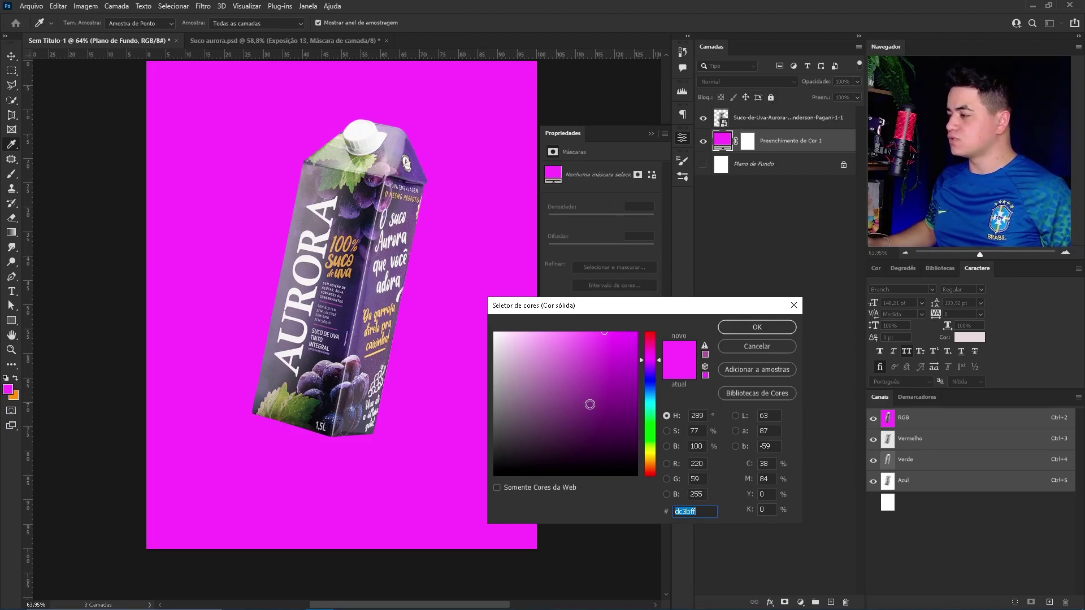
click(648, 374)
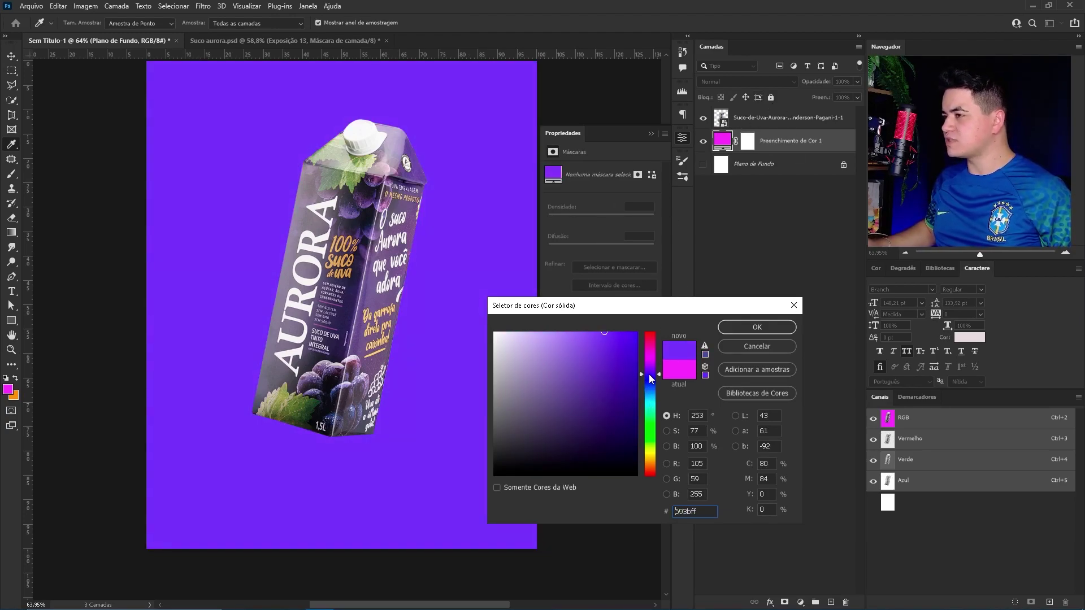
drag(652, 388, 650, 370)
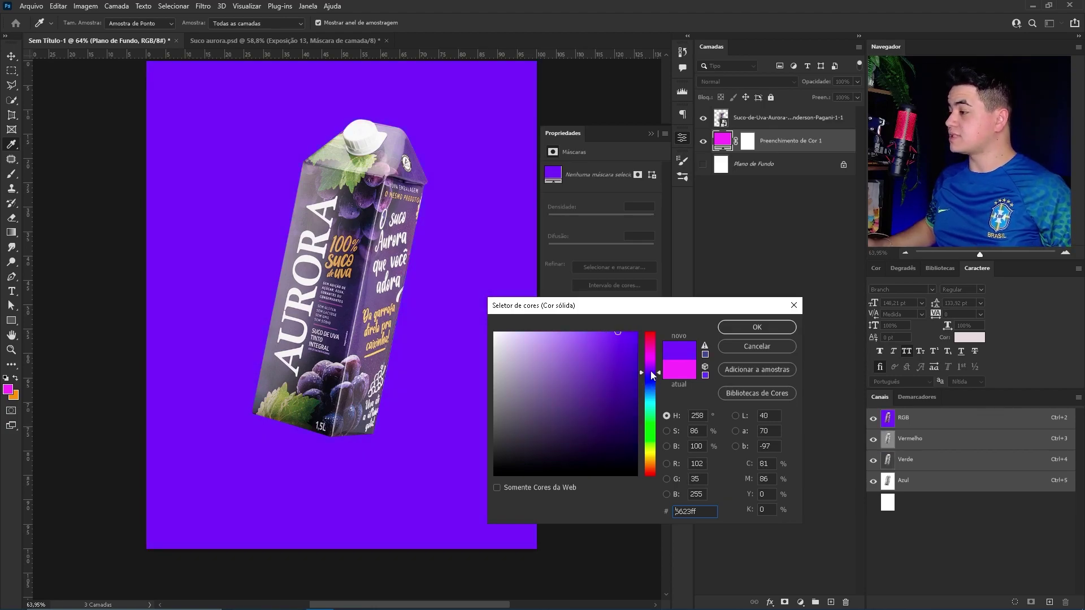
click(748, 328)
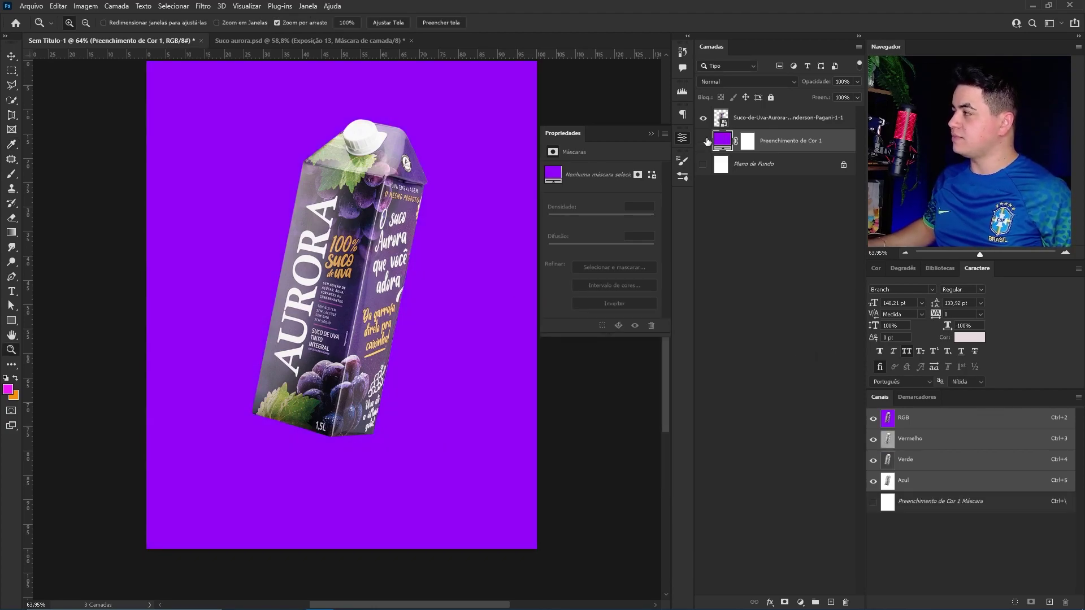
click(703, 141)
click(786, 117)
drag(361, 263, 374, 263)
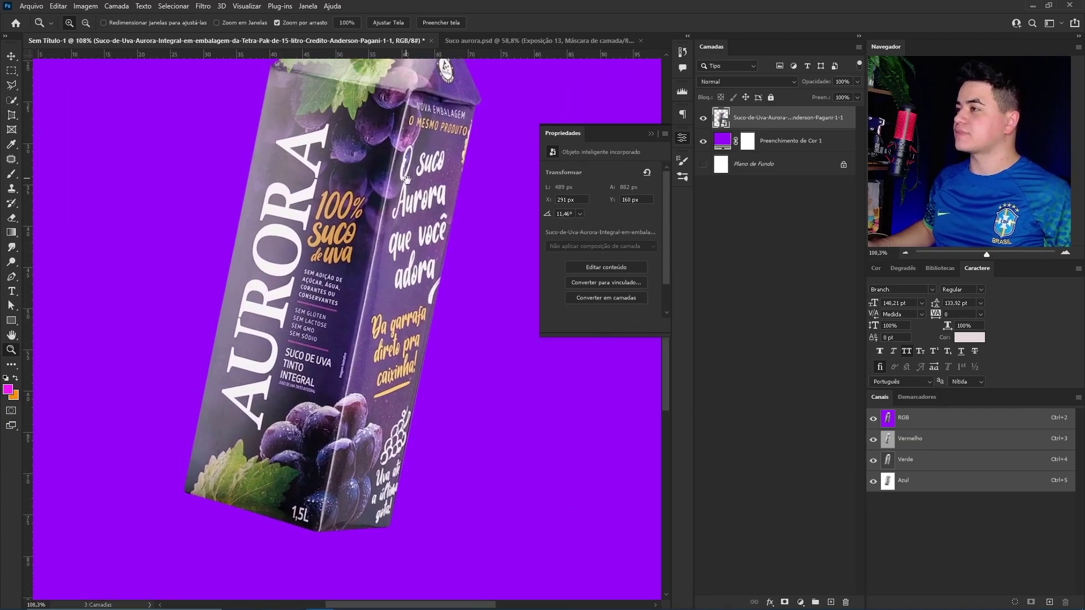
mouse_move(411, 140)
mouse_down()
mouse_move(436, 223)
mouse_move(407, 224)
mouse_up()
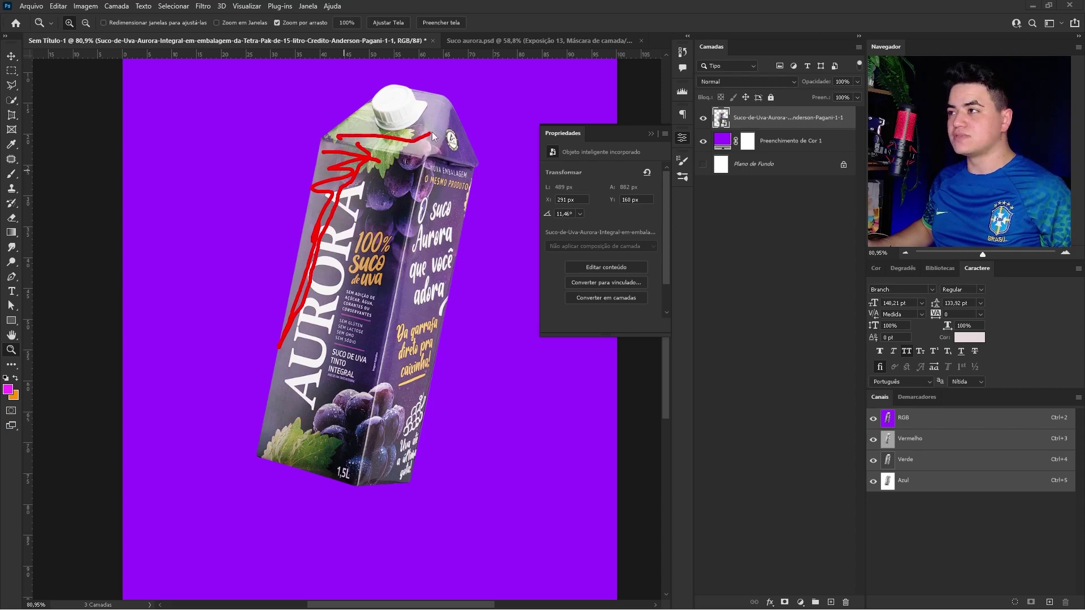
key(Escape)
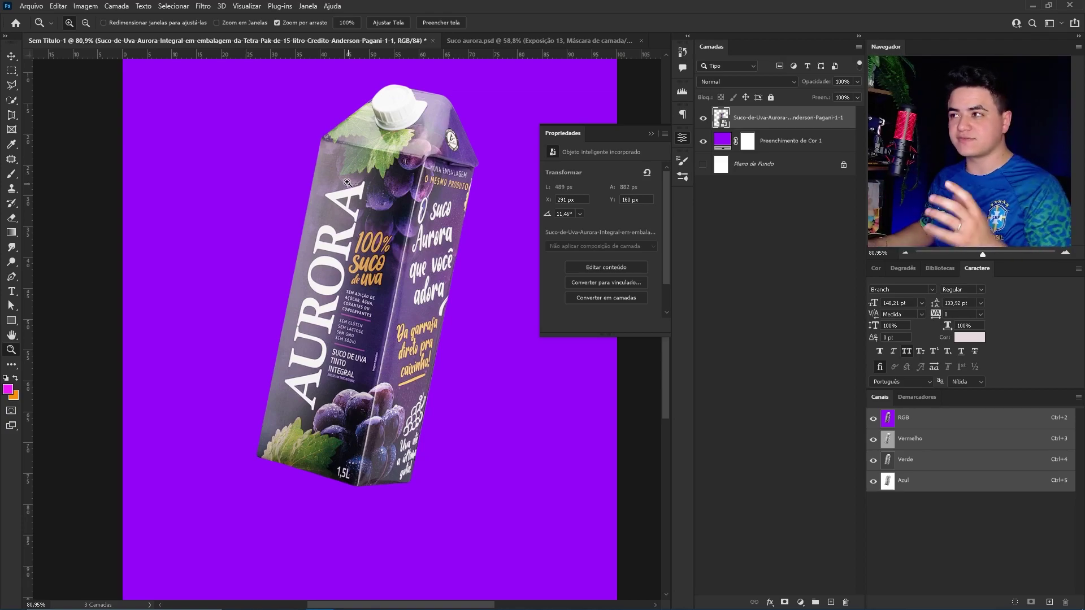
Step: Magic Wand the AURORA letters and add a Solid Color fill sampled dark from the carton
drag(319, 215, 362, 215)
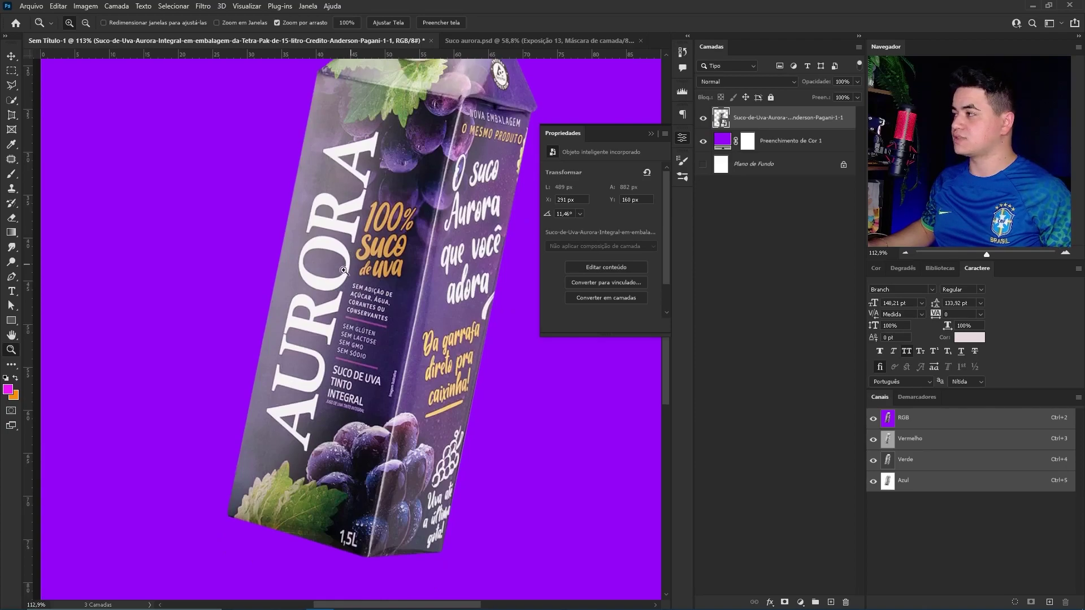
key(w)
shift+click(361, 197)
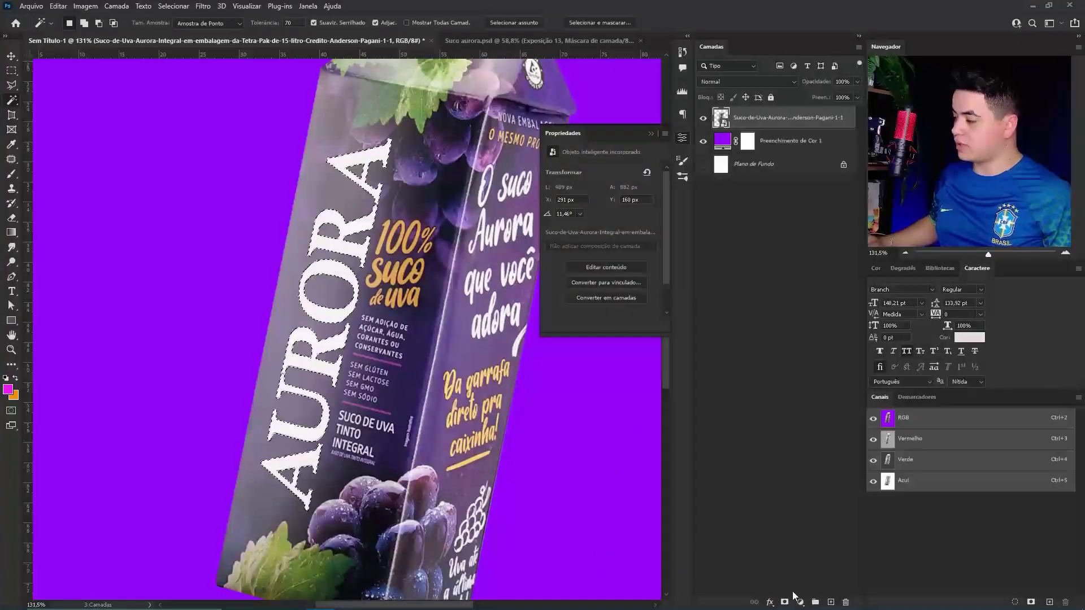
click(800, 602)
click(820, 405)
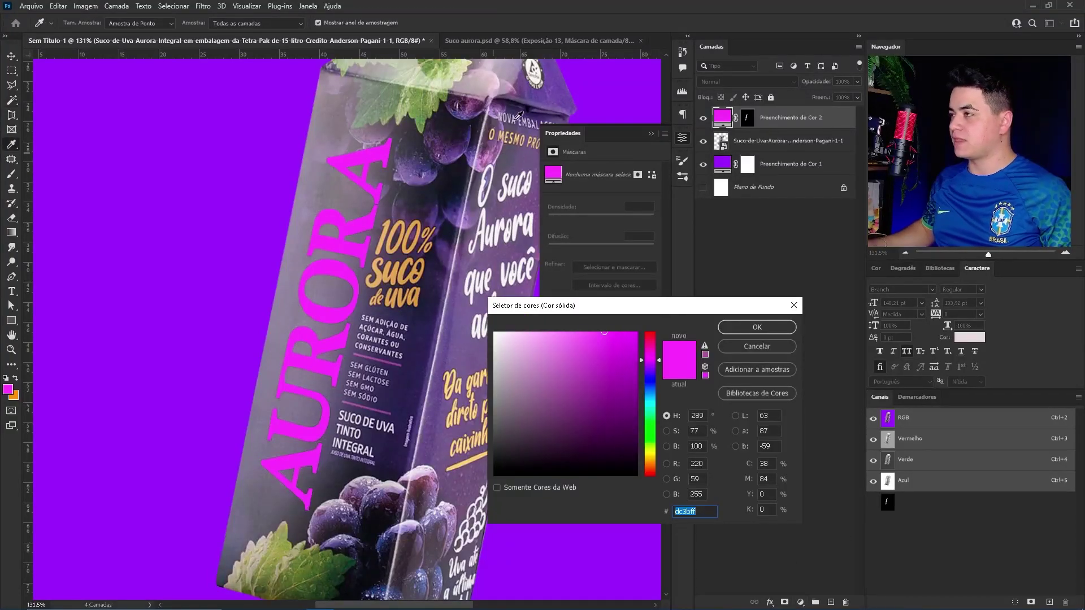
click(435, 281)
key(Return)
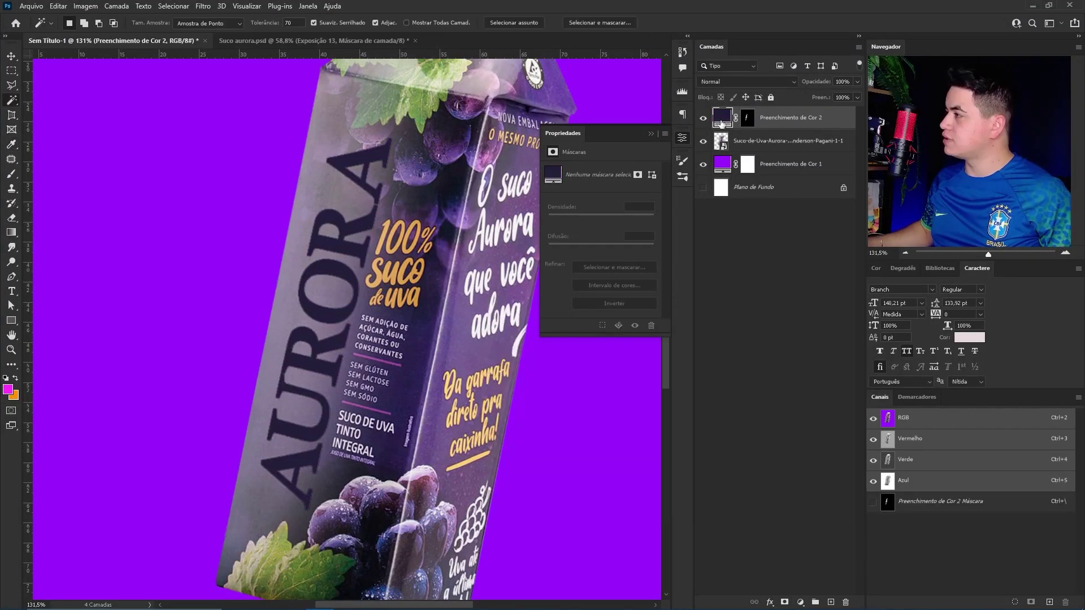
Step: Invert the dark fill's mask so the letters stay clear, and clip it to the carton
click(747, 117)
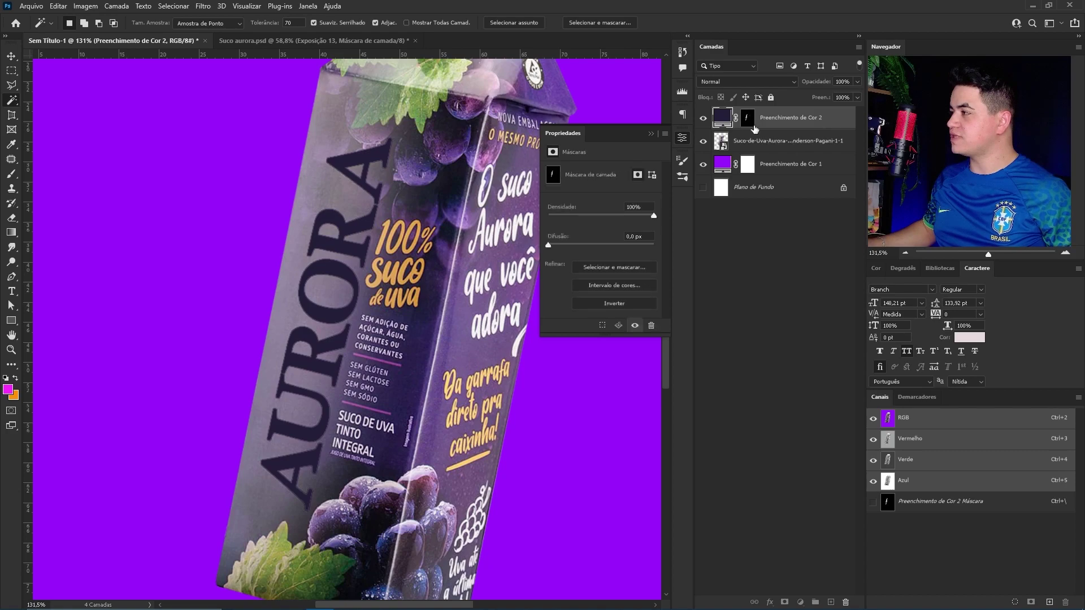
key(ctrl+i)
alt+click(755, 140)
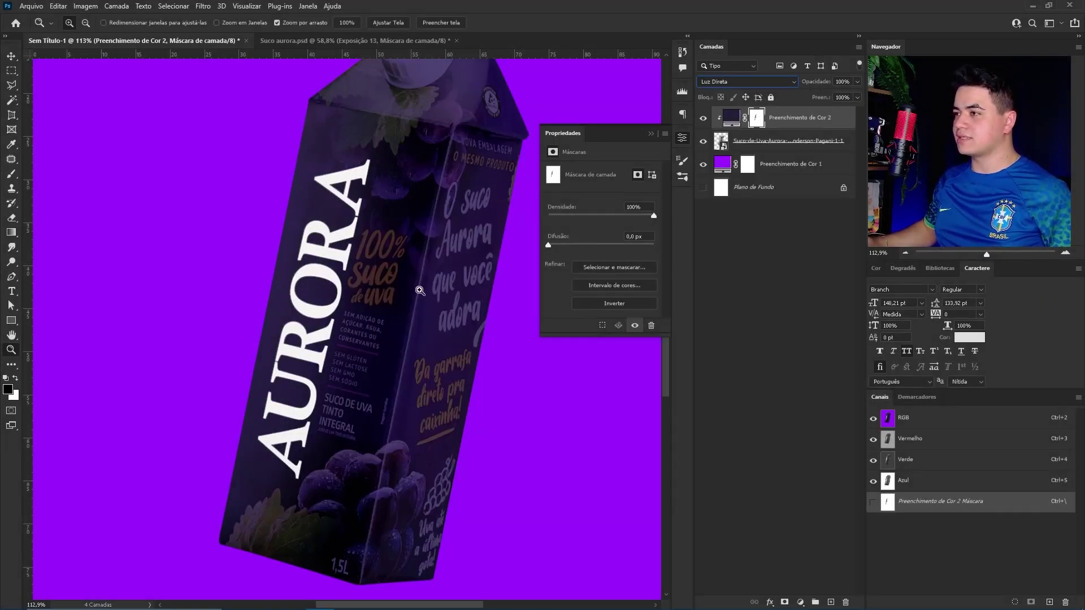
Step: Brush the dark fill's mask to reveal the carton's text and grapes and darken the top glare
key(b)
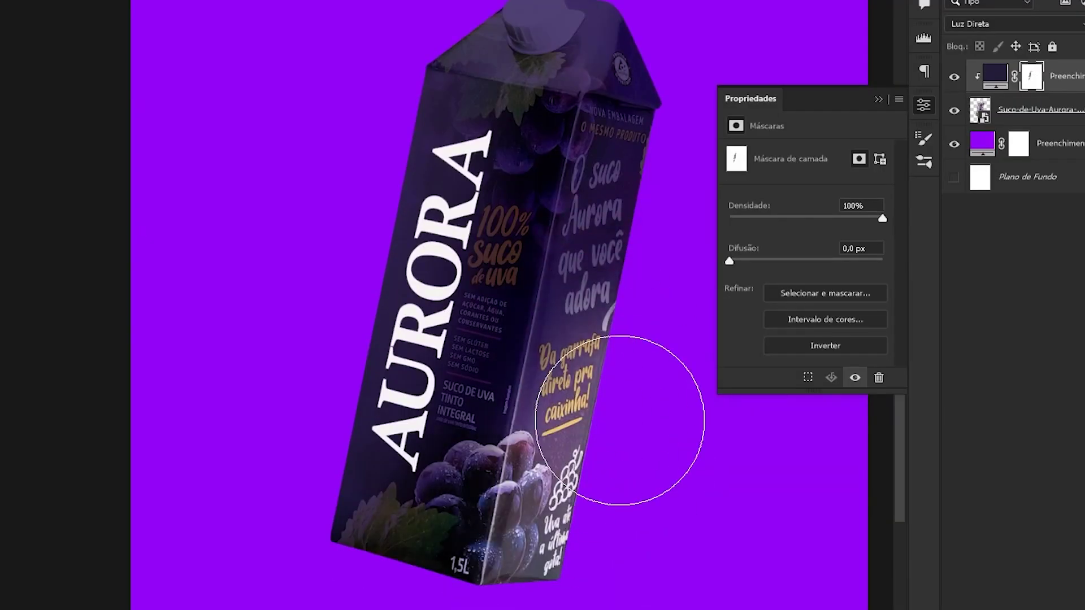
mouse_move(620, 421)
mouse_down()
mouse_move(399, 569)
mouse_move(548, 98)
mouse_up()
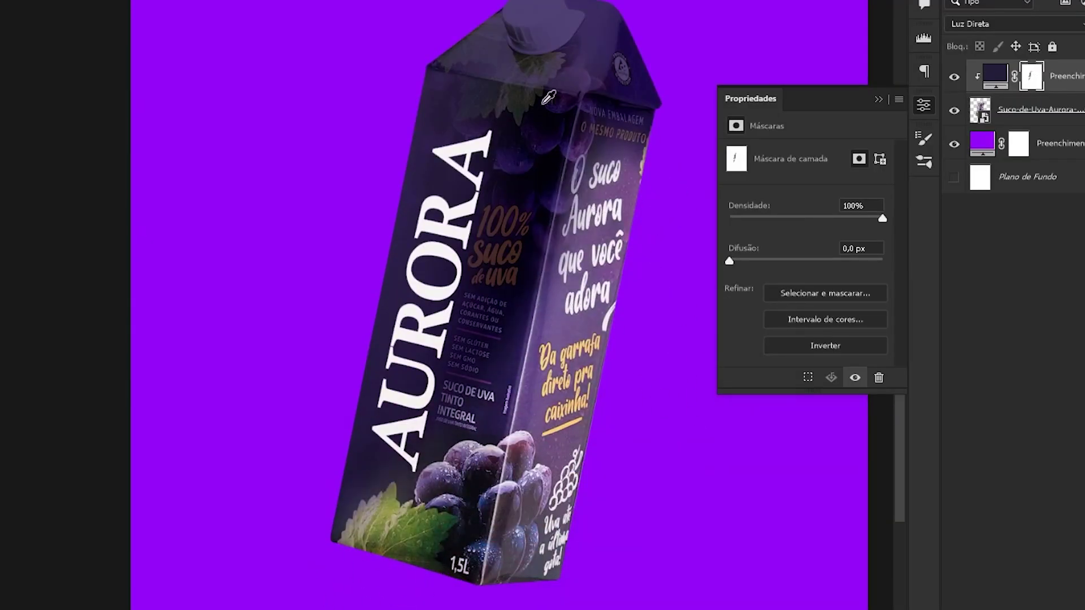
mouse_move(622, 368)
mouse_down()
mouse_move(557, 230)
mouse_move(380, 562)
mouse_move(649, 44)
mouse_move(601, 59)
mouse_move(575, 222)
mouse_up()
click(548, 195)
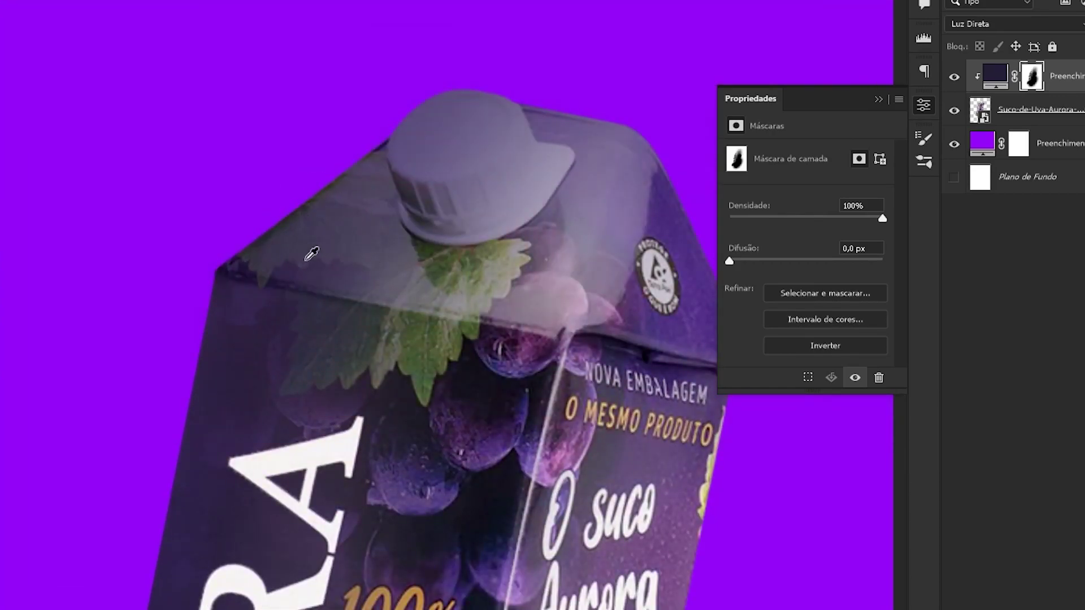
mouse_move(542, 78)
mouse_down()
mouse_move(464, 290)
mouse_move(320, 363)
mouse_up()
key(ctrl+minus)
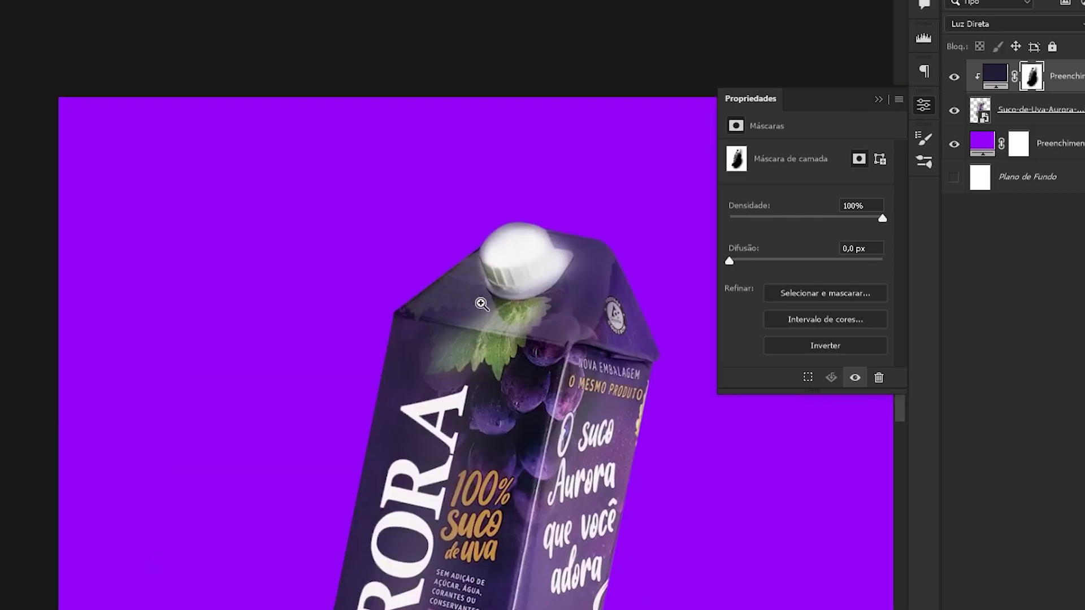
Step: Trace the white cap with the Pen and uncover it on the dark fill's mask
click(482, 304)
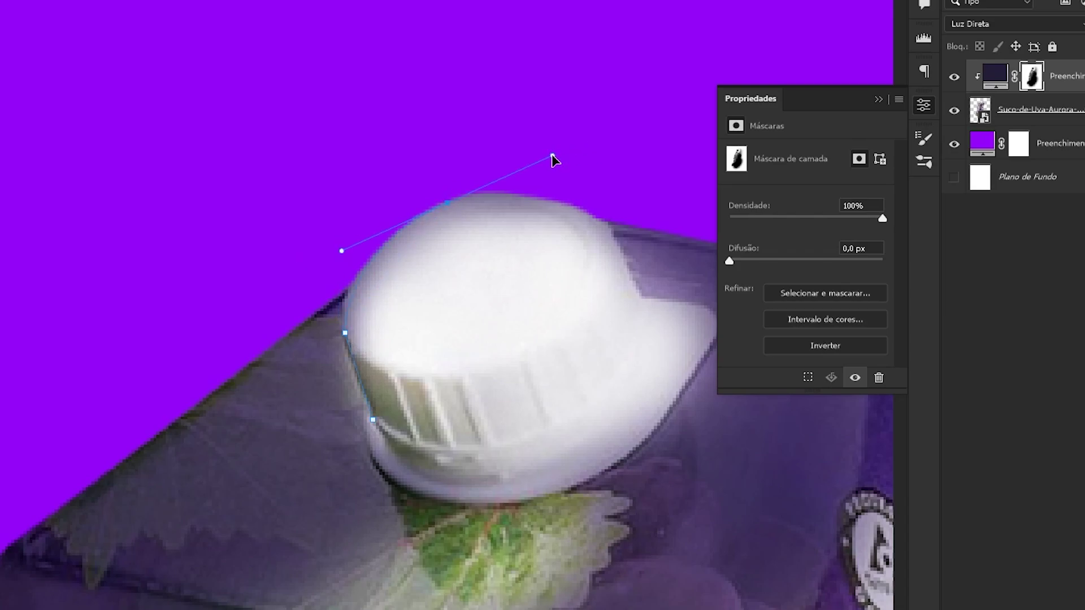
drag(458, 205, 472, 245)
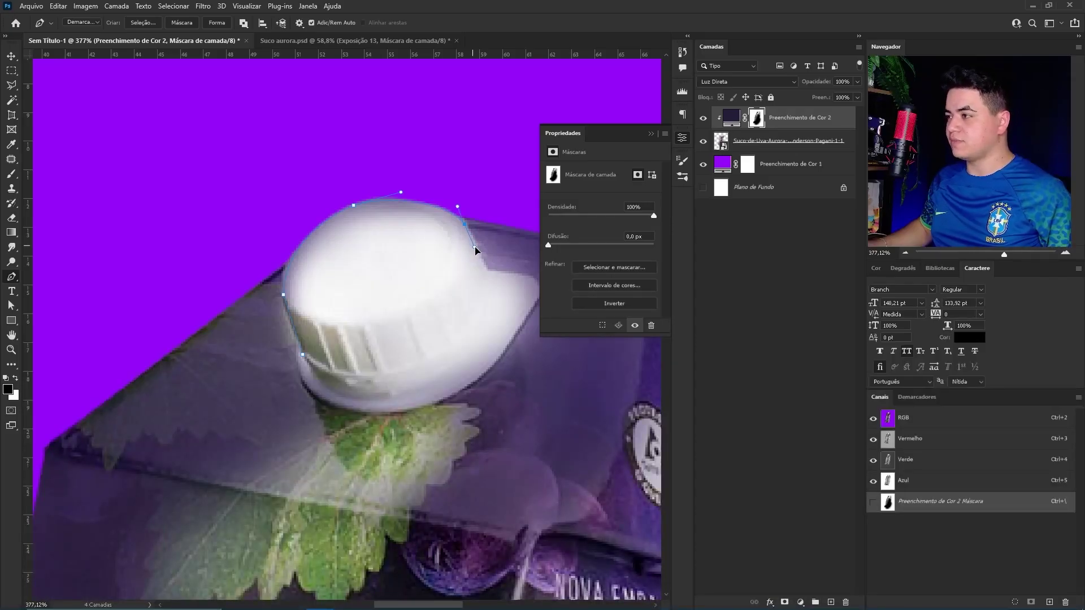
drag(515, 292, 450, 244)
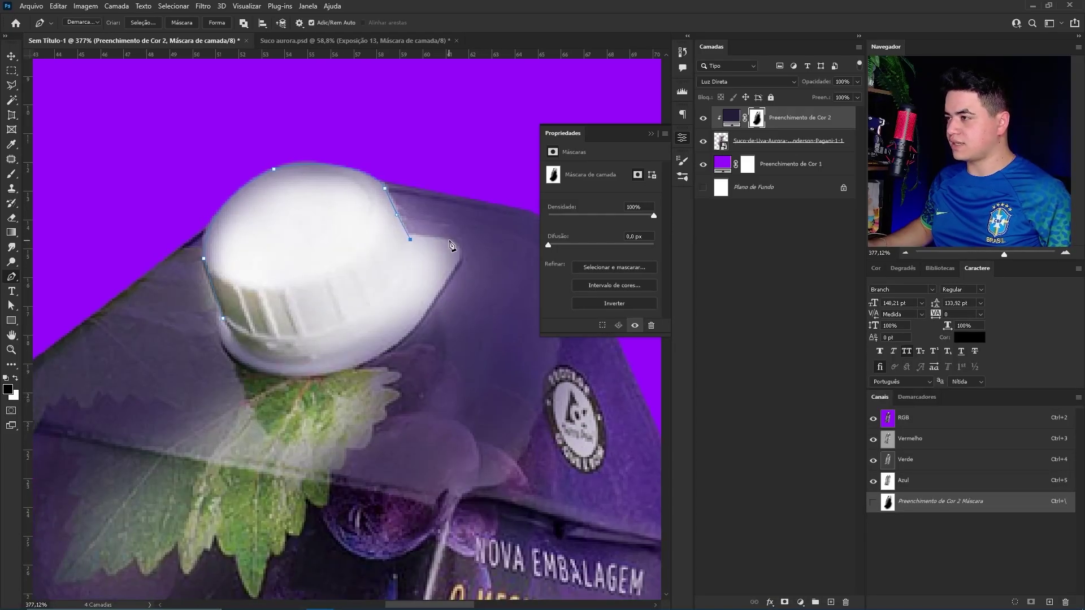
click(445, 286)
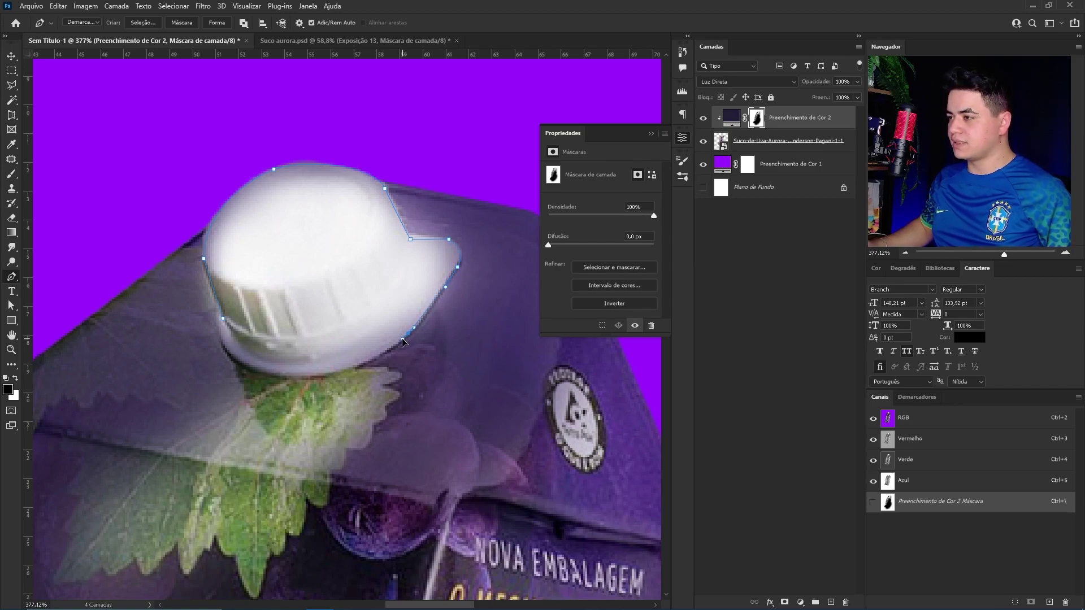
click(274, 375)
key(ctrl+Return)
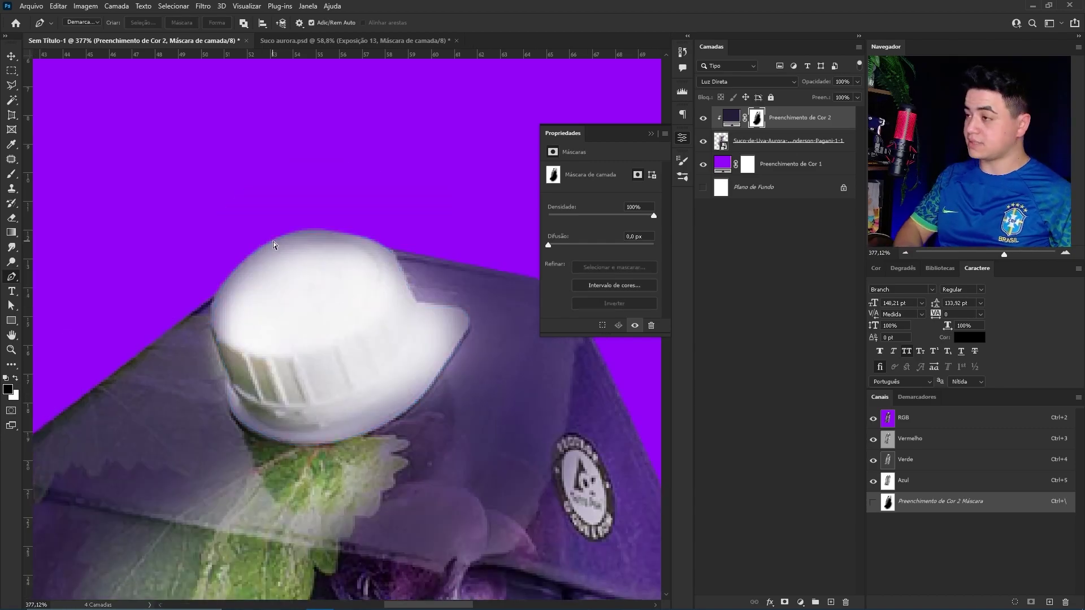
key(ctrl+d)
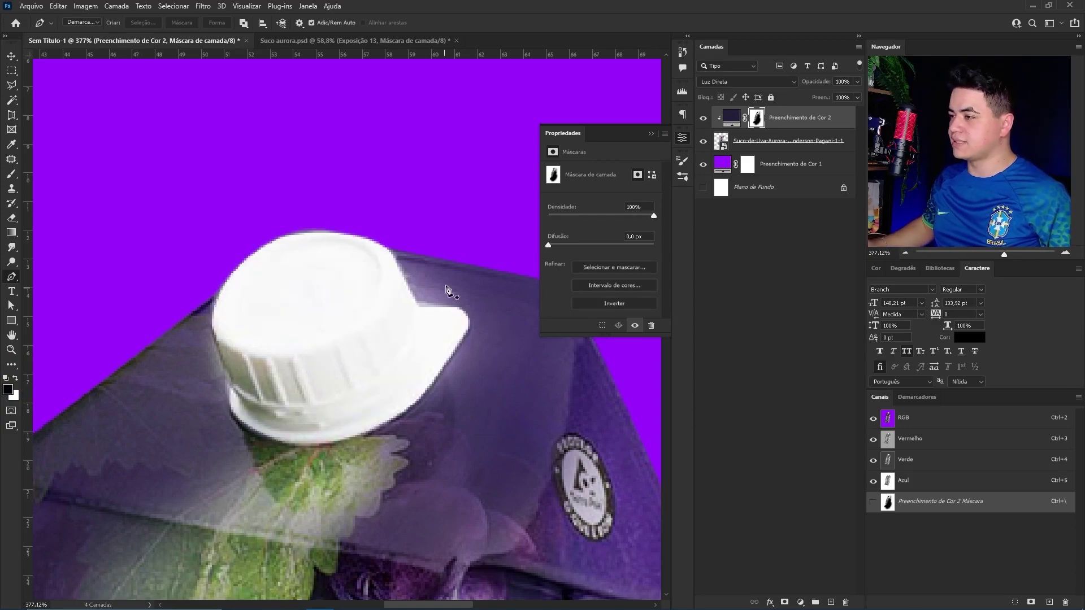
Step: Paint the mask along the cap edge with a small swapped-colour brush to remove the light halo
key(z)
mouse_move(443, 291)
mouse_down()
mouse_move(425, 296)
mouse_move(463, 290)
mouse_up()
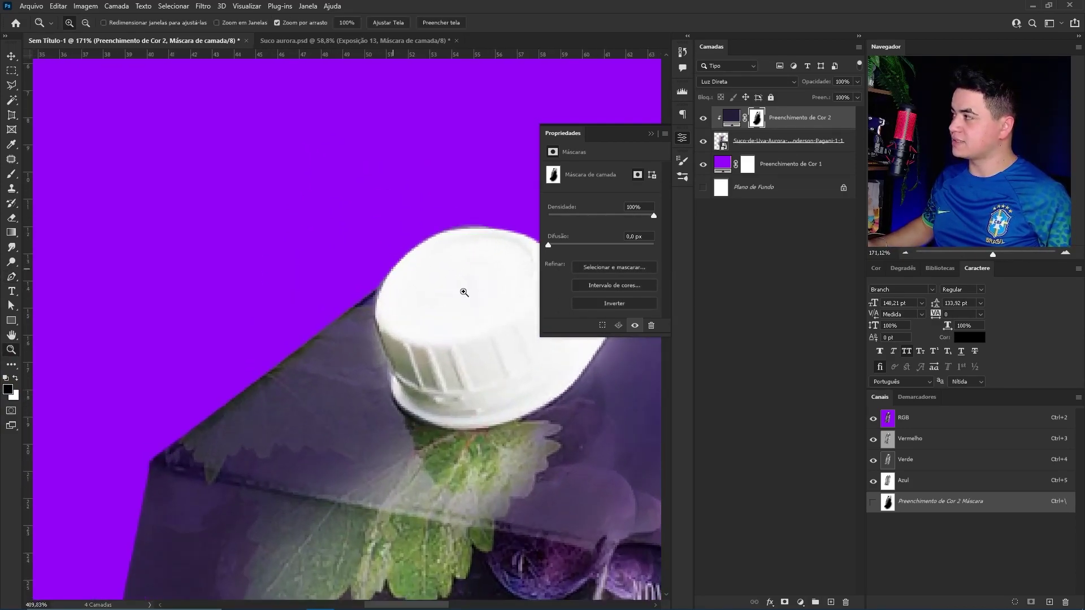
key(b)
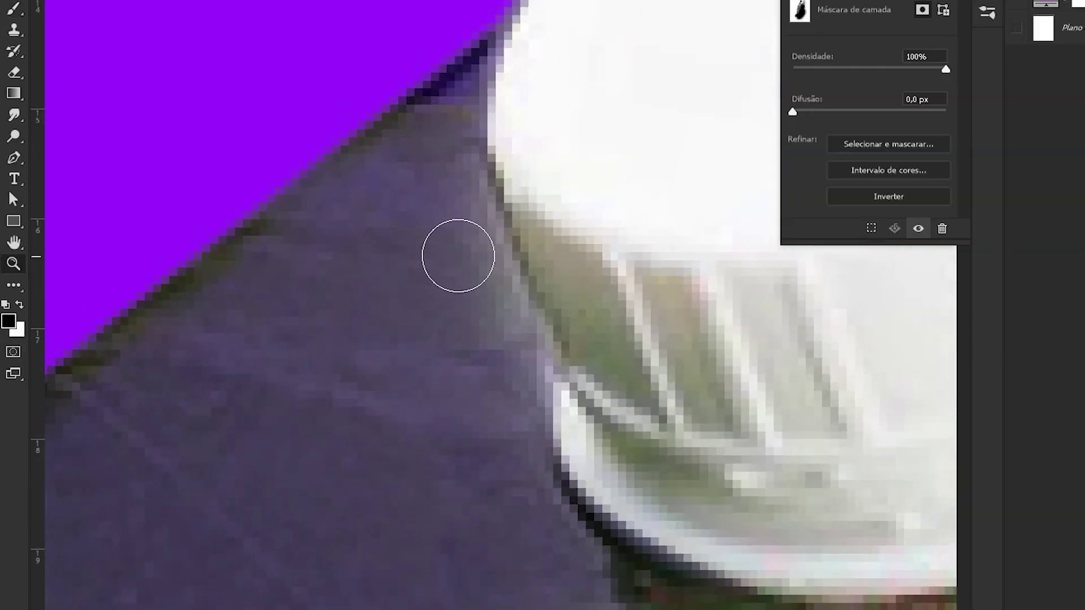
key(x)
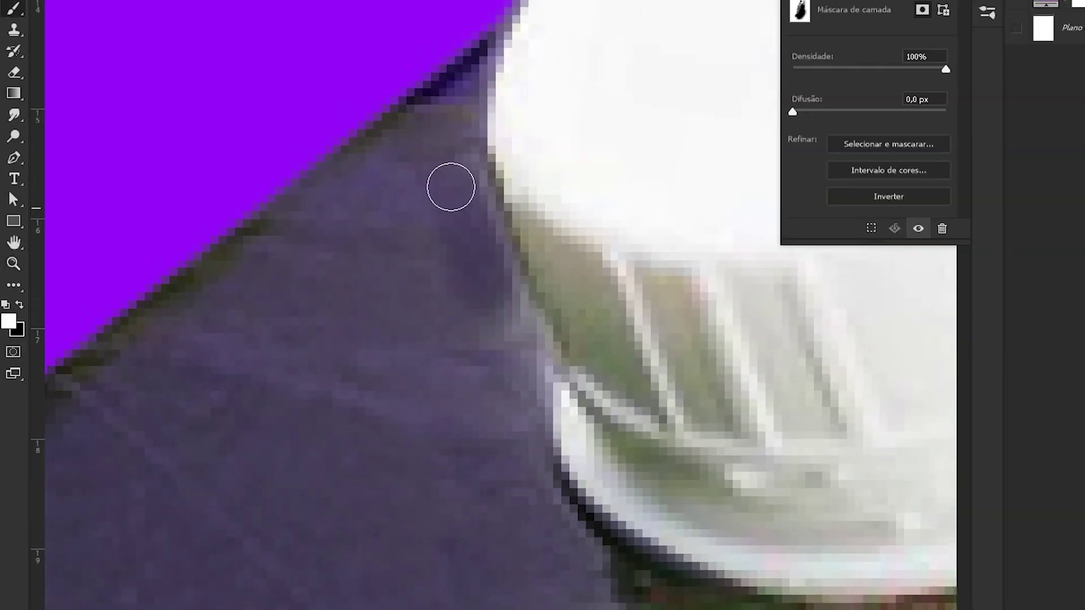
key([)
drag(448, 186, 492, 375)
scroll(492, 374, down, 2)
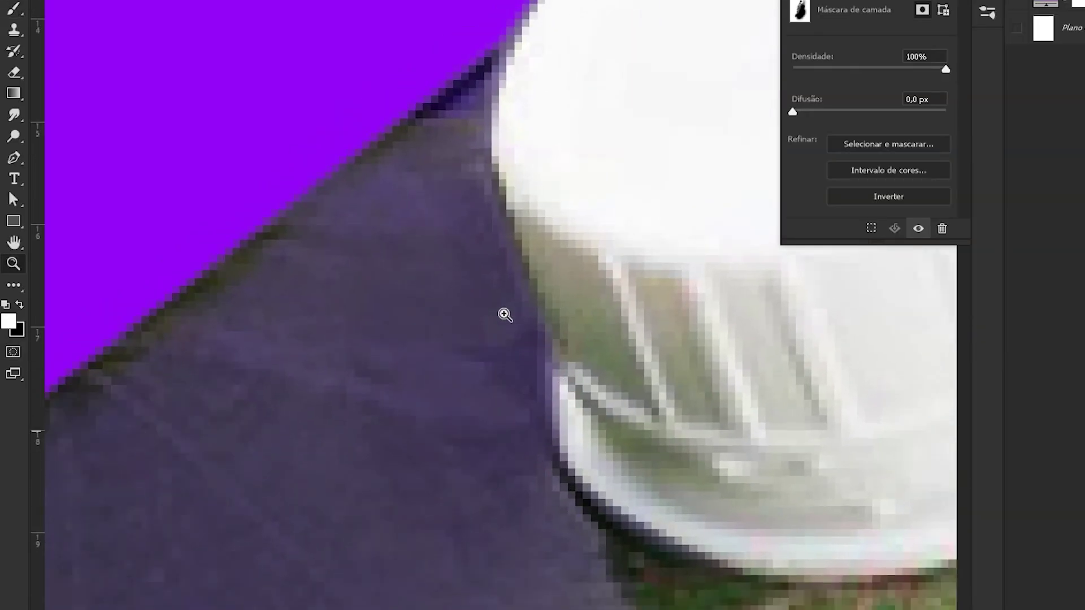
scroll(504, 315, down, 3)
scroll(577, 370, down, 3)
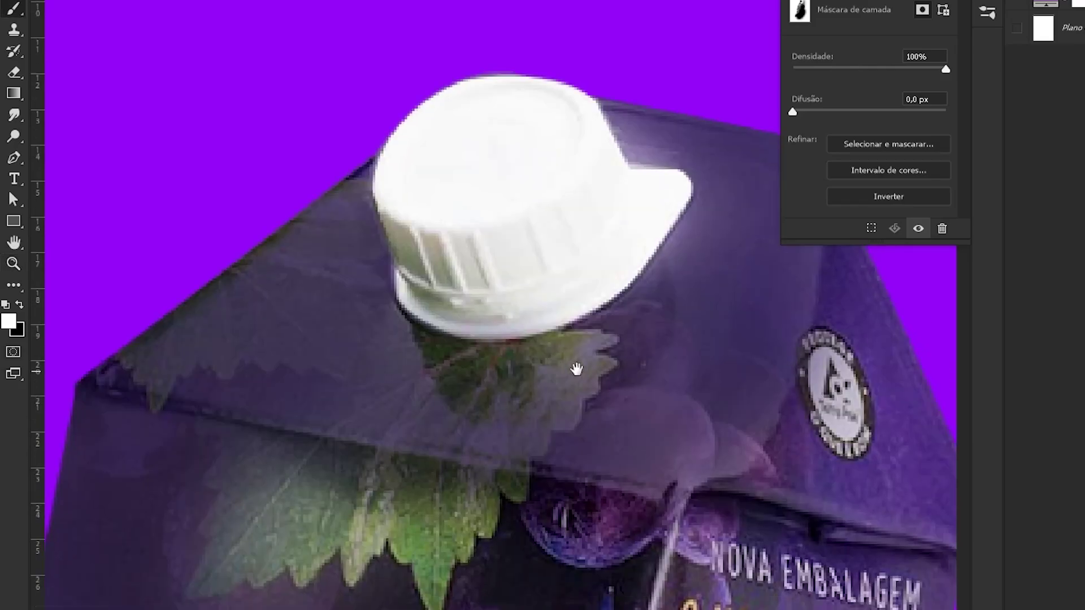
scroll(492, 262, down, 2)
scroll(483, 263, down, 2)
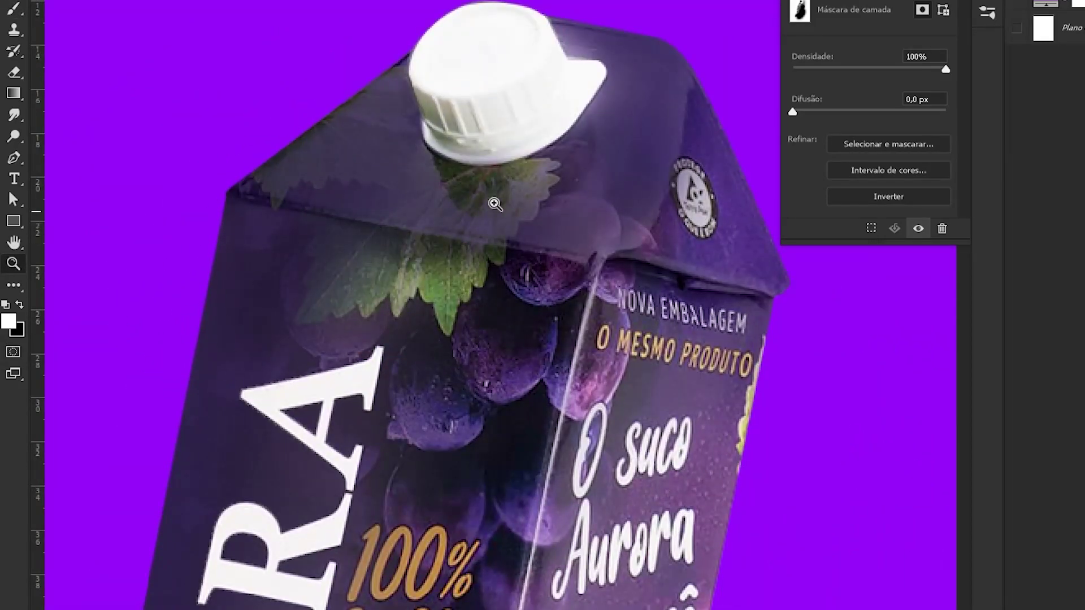
scroll(497, 201, down, 5)
scroll(492, 220, up, 3)
scroll(492, 220, up, 1)
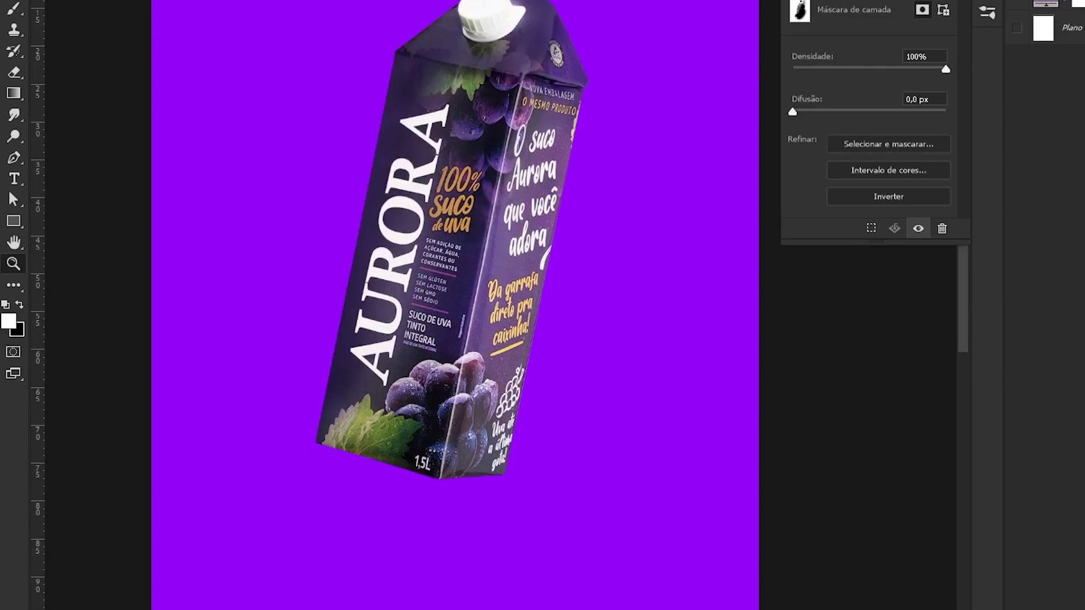
click(840, 119)
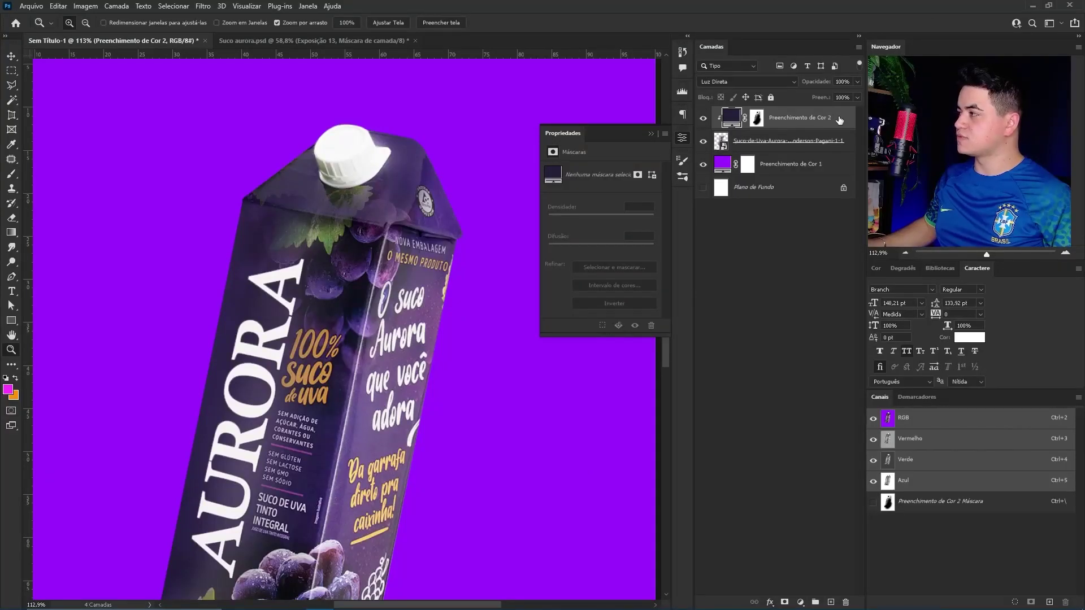
Step: Alt-split the Camada Subjacente white slider in Preenchimento de Cor 2's Blend If settings
double_click(839, 118)
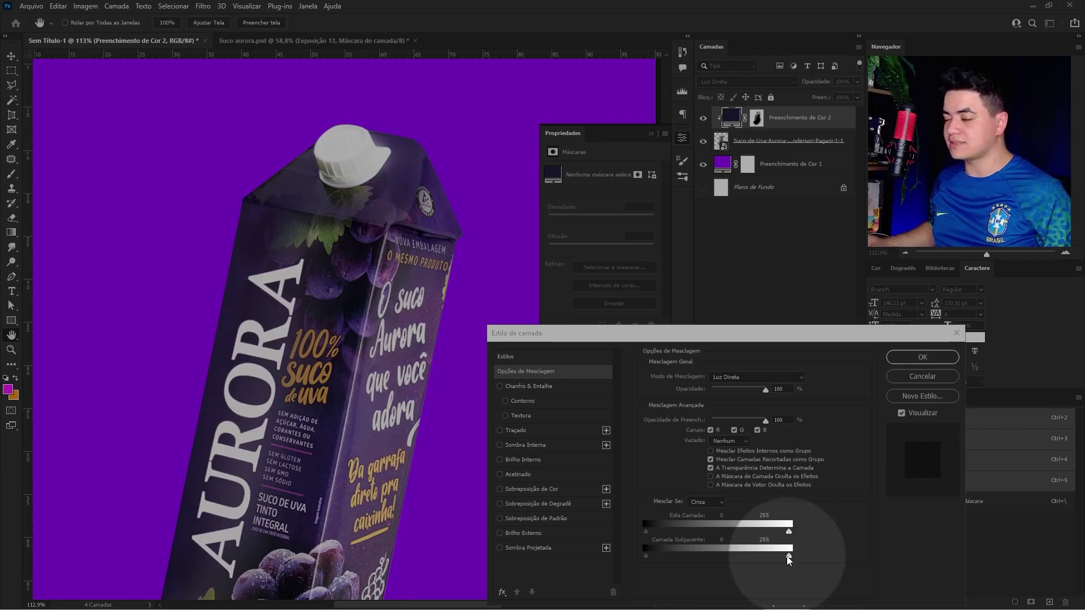
key(alt)
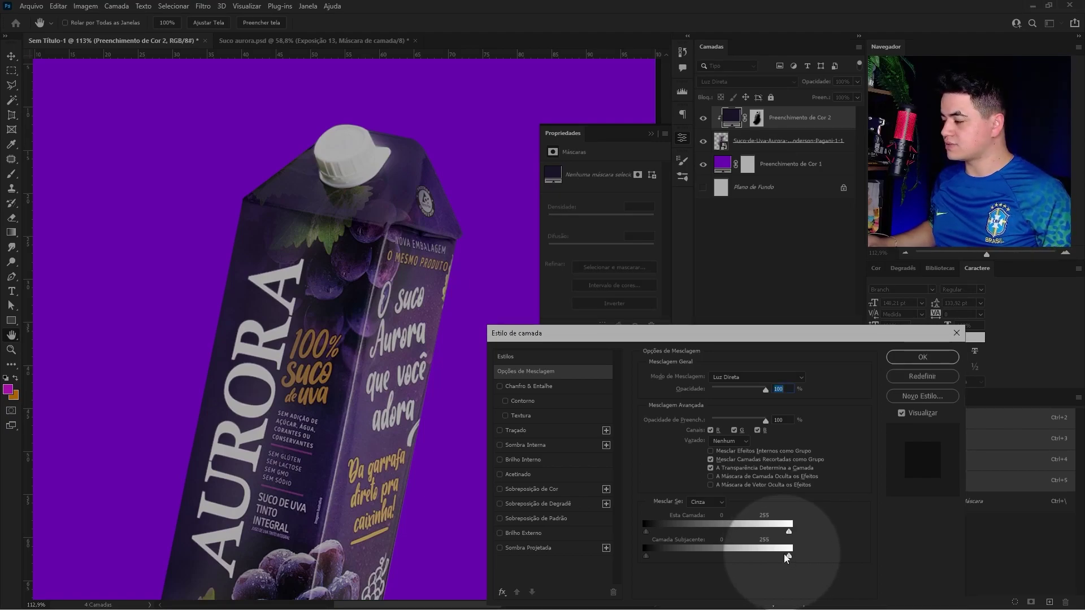
drag(788, 557, 735, 557)
Step: Compare the carton with the dark overlay on and off, then lower its opacity to about 75%
click(920, 358)
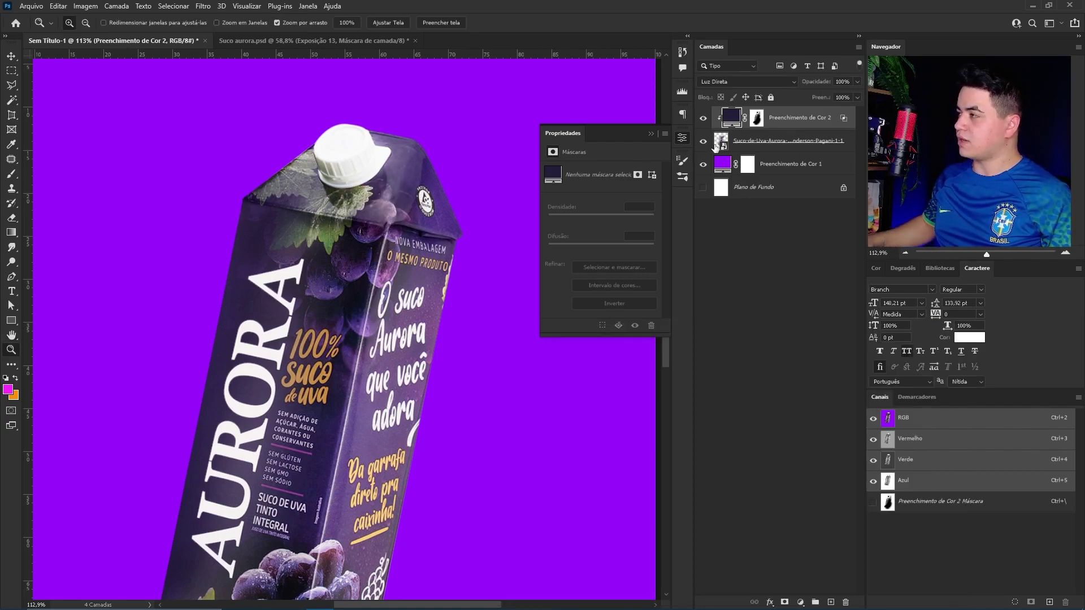
click(703, 120)
click(703, 119)
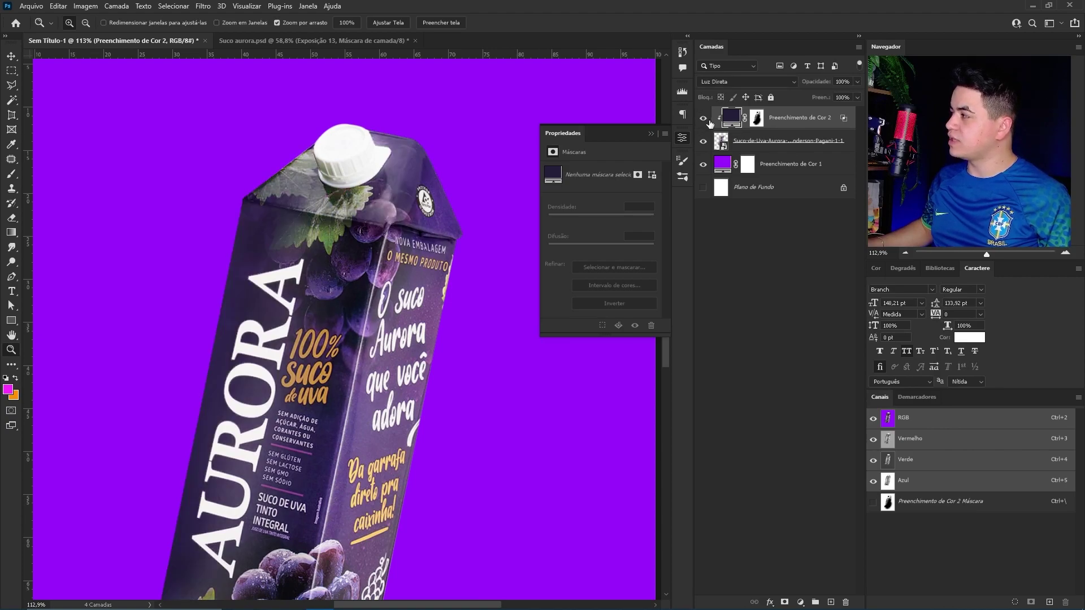
click(704, 118)
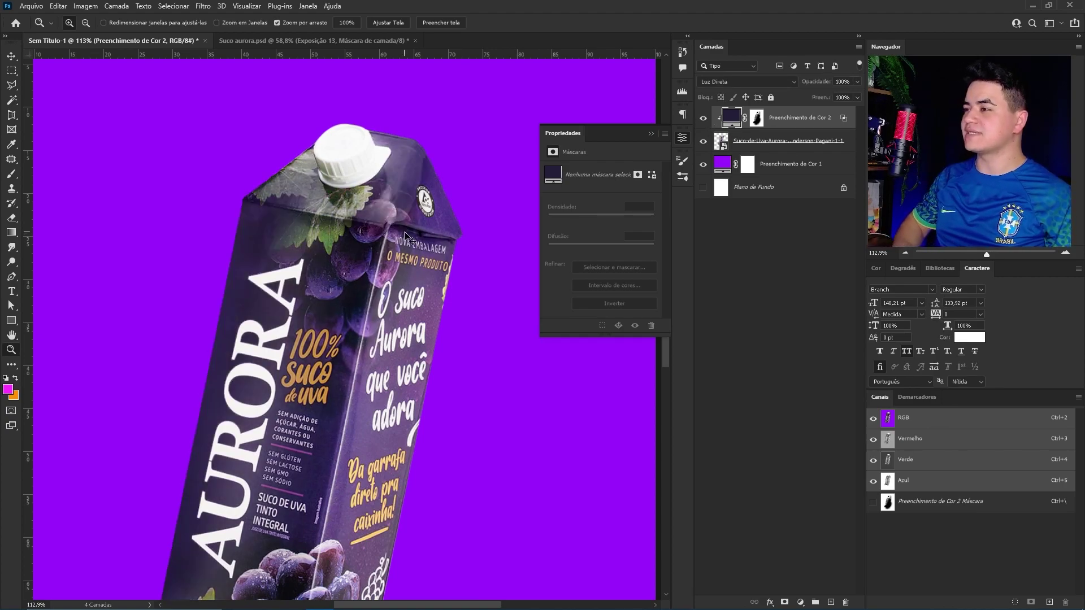
key(ctrl+0)
click(704, 118)
scroll(367, 283, up, 3)
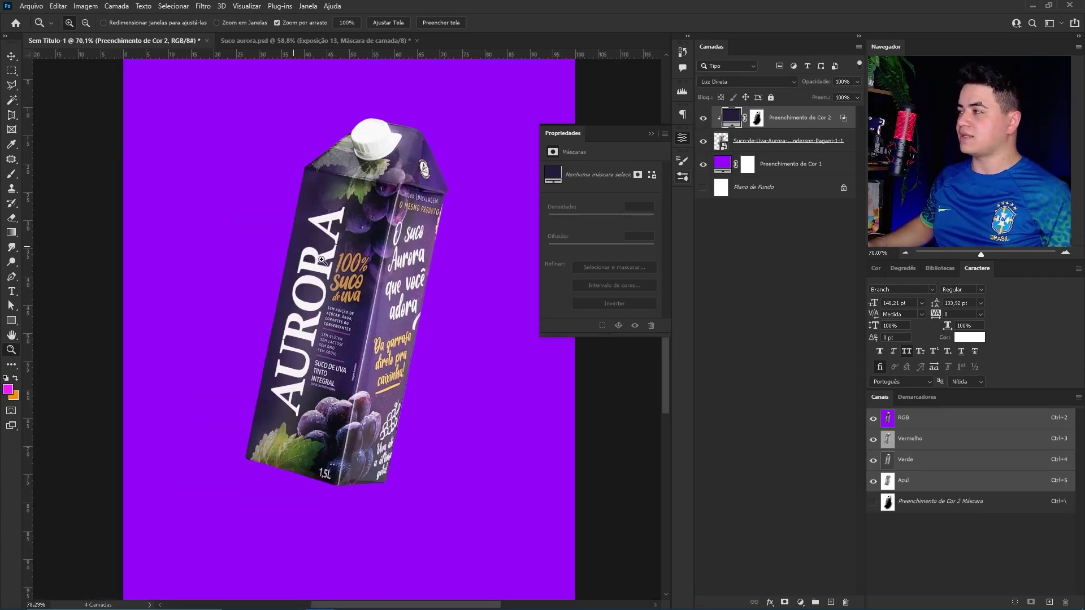
click(858, 97)
drag(849, 95, 839, 93)
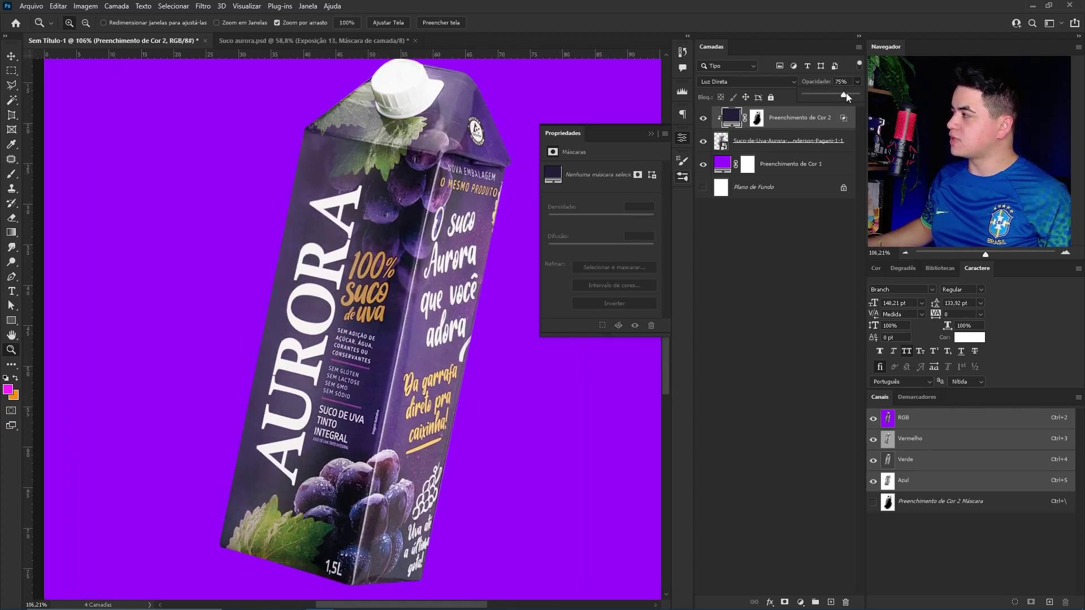
scroll(305, 260, down, 3)
click(650, 134)
Step: Add a Curves adjustment above the purple fill layer and lower its top point to darken
key(v)
key(ctrl+0)
click(814, 164)
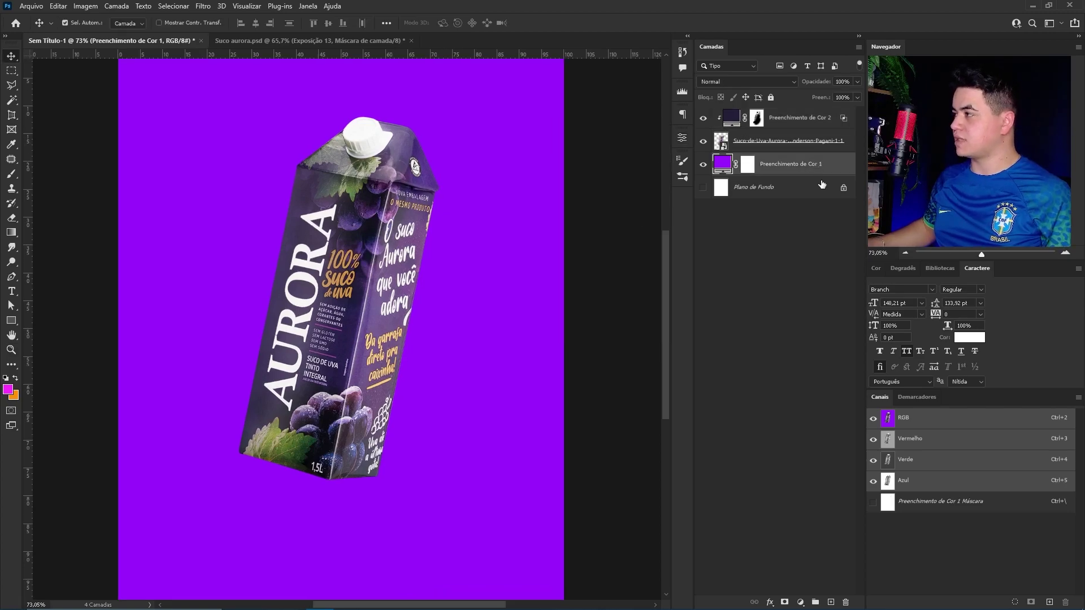
click(800, 602)
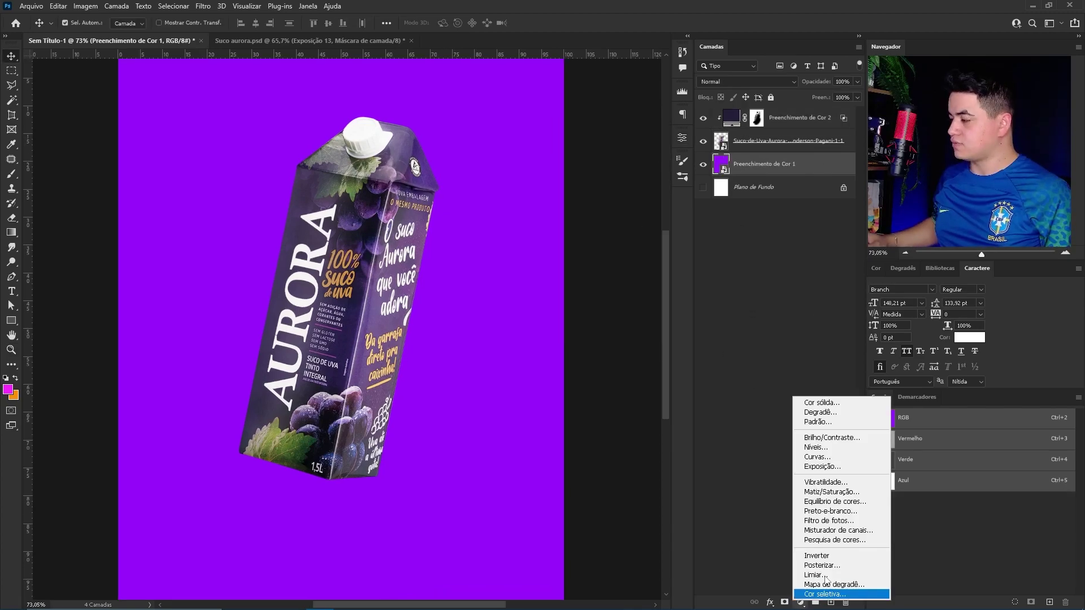
click(846, 467)
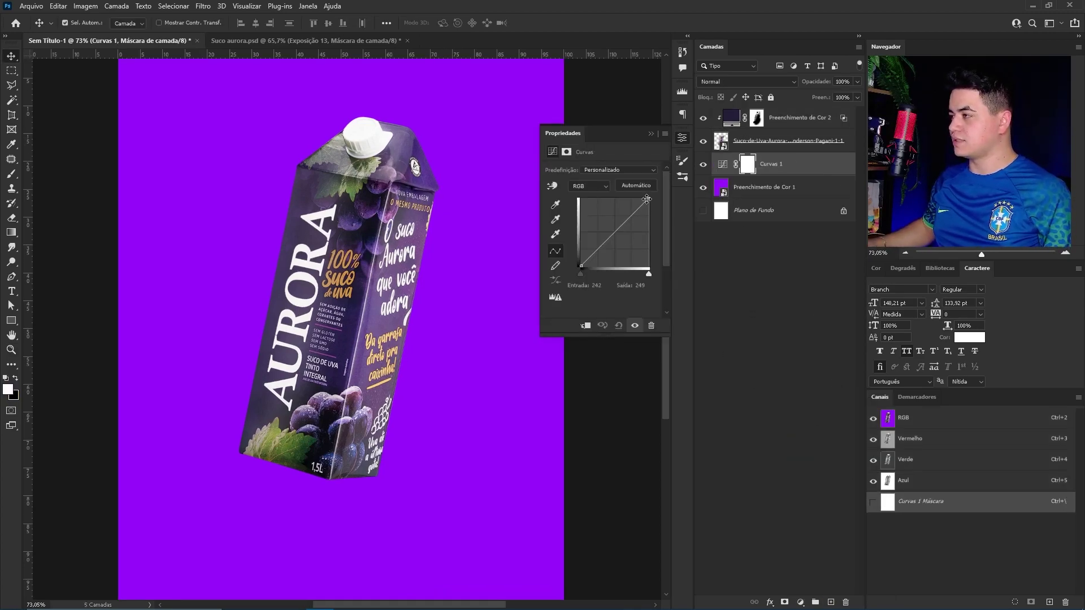
drag(647, 199, 648, 232)
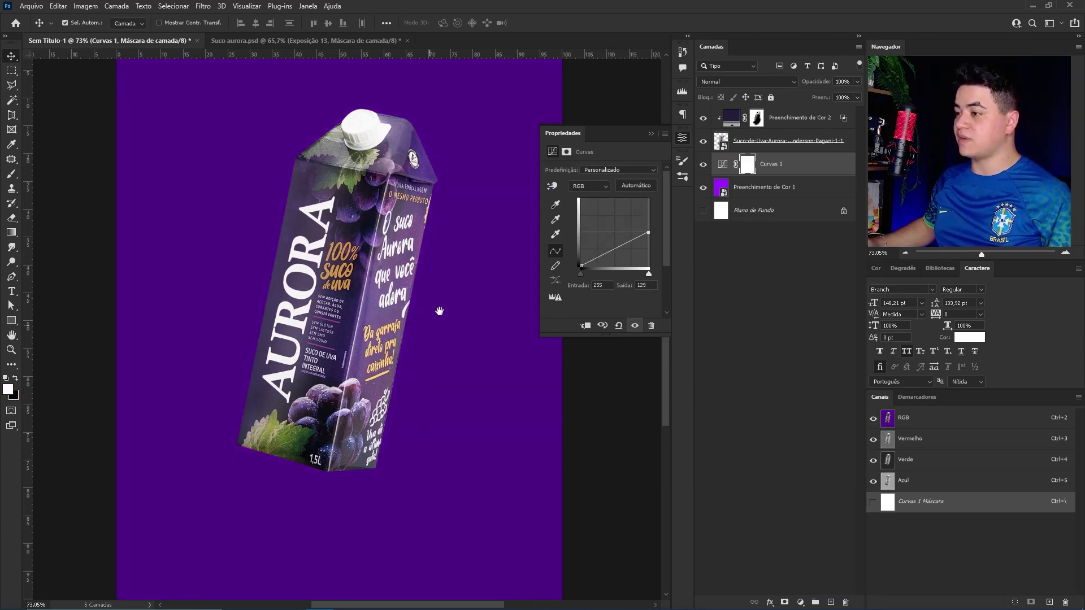
Step: Invert the Curves mask and brush white along the bottom of the purple background
key(z)
drag(440, 312, 355, 355)
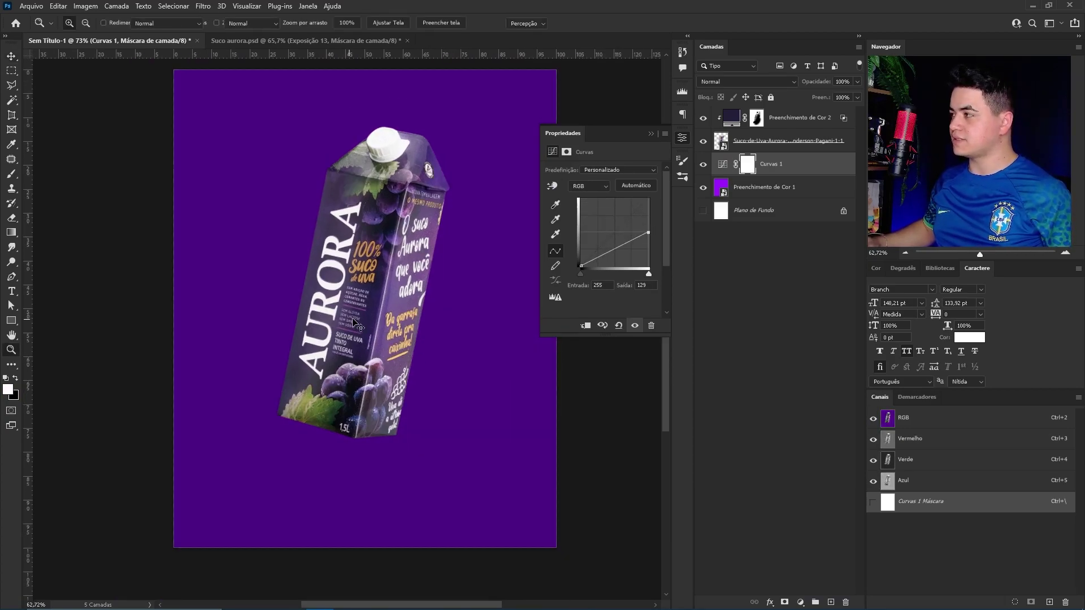
key(ctrl+i)
scroll(366, 361, down, 2)
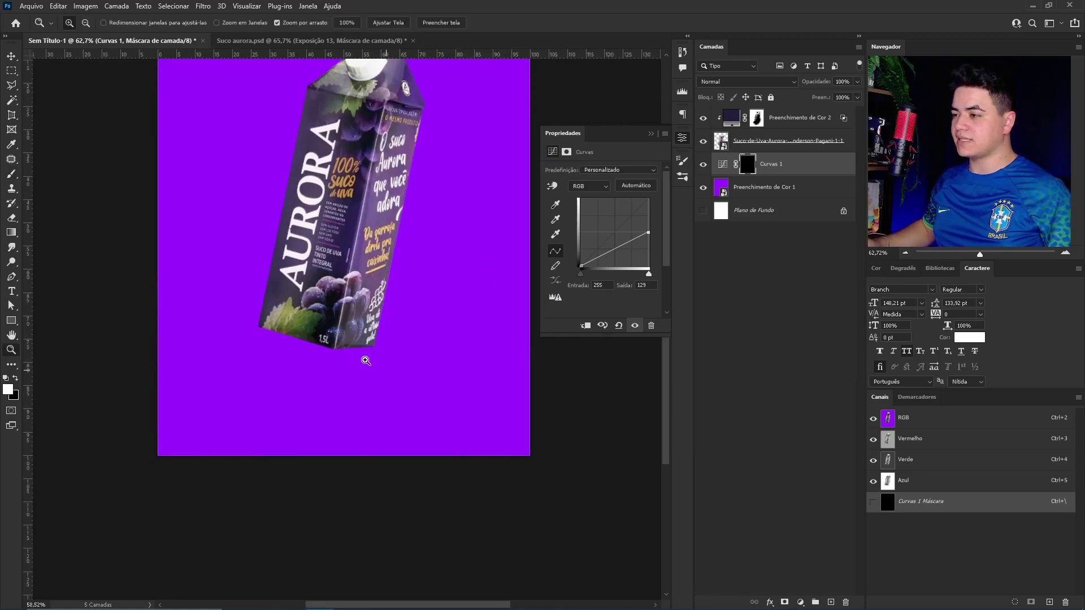
drag(366, 361, 266, 416)
key(b)
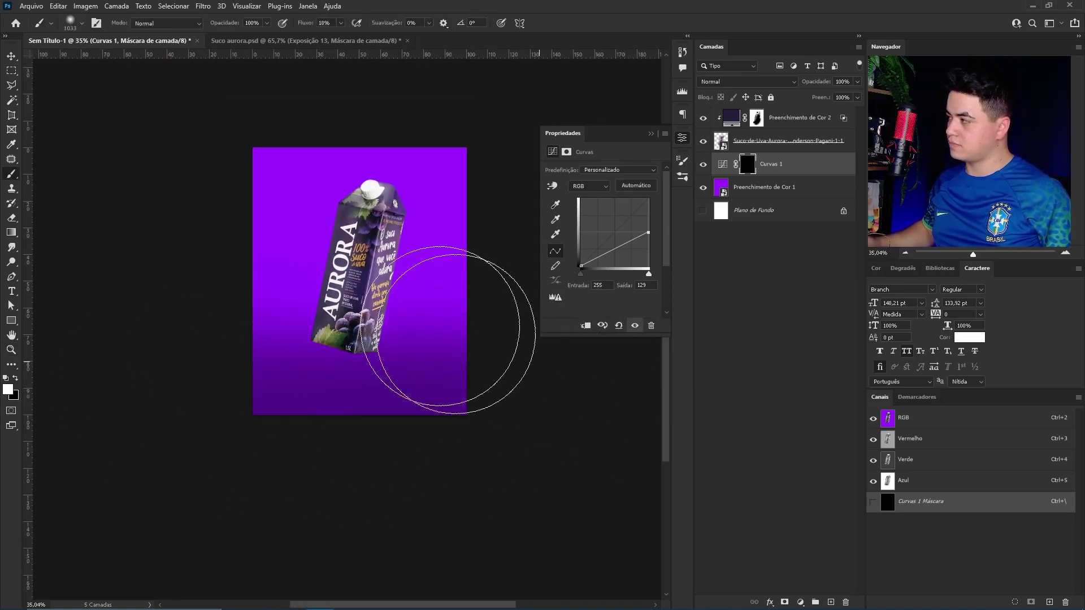
key(z)
mouse_move(402, 327)
mouse_down()
mouse_move(407, 377)
mouse_move(291, 310)
mouse_up()
key(b)
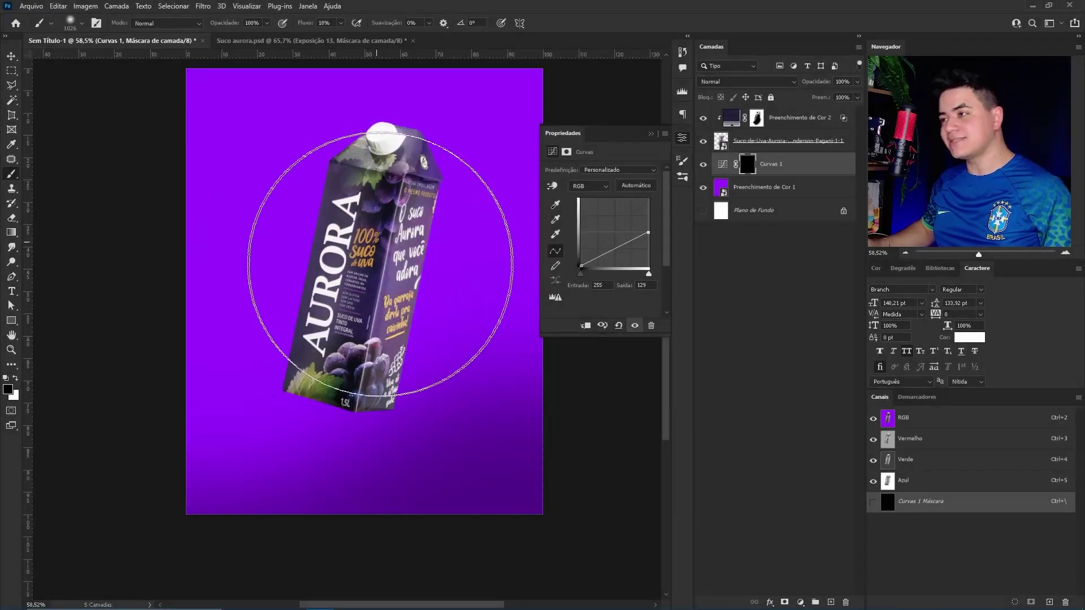
drag(388, 448, 352, 352)
click(801, 602)
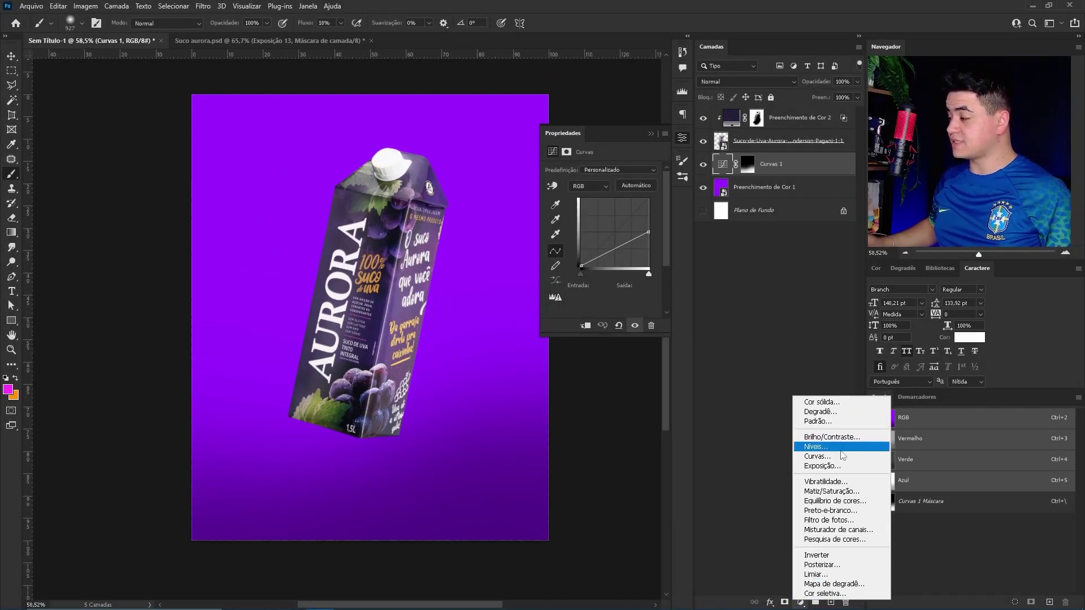
Step: On a new layer, paint a dark contact shadow under the carton using its sampled colour
click(813, 328)
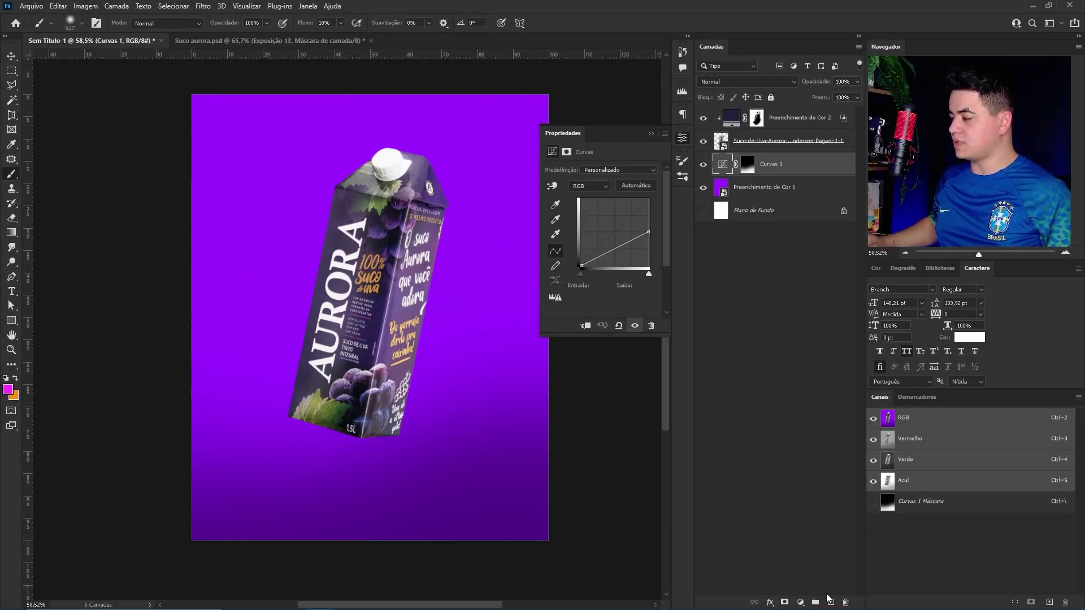
click(831, 602)
scroll(390, 390, up, 5)
right_click(319, 301)
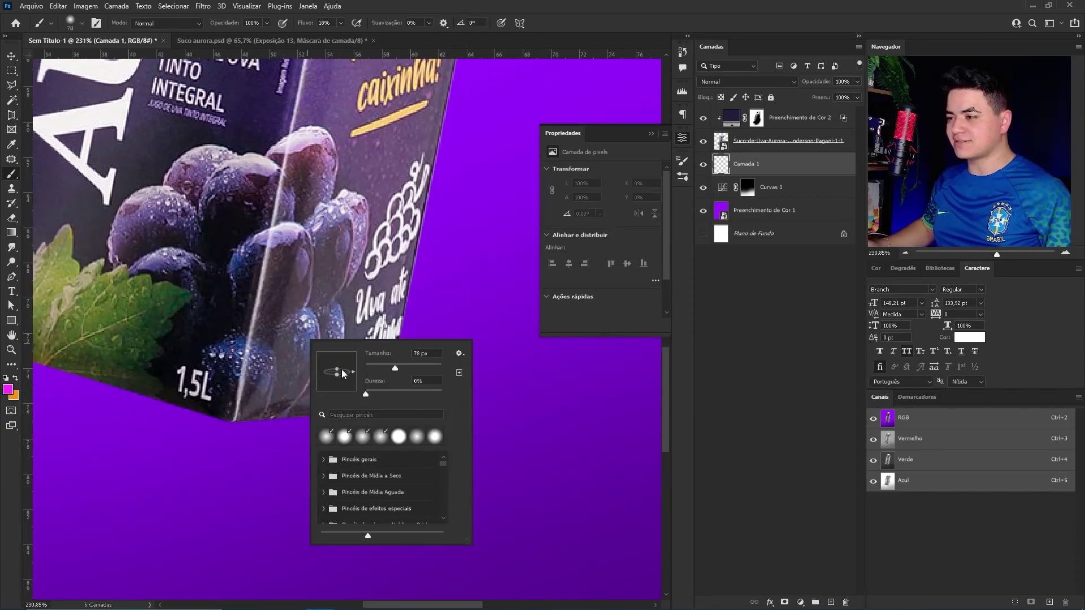
key(Escape)
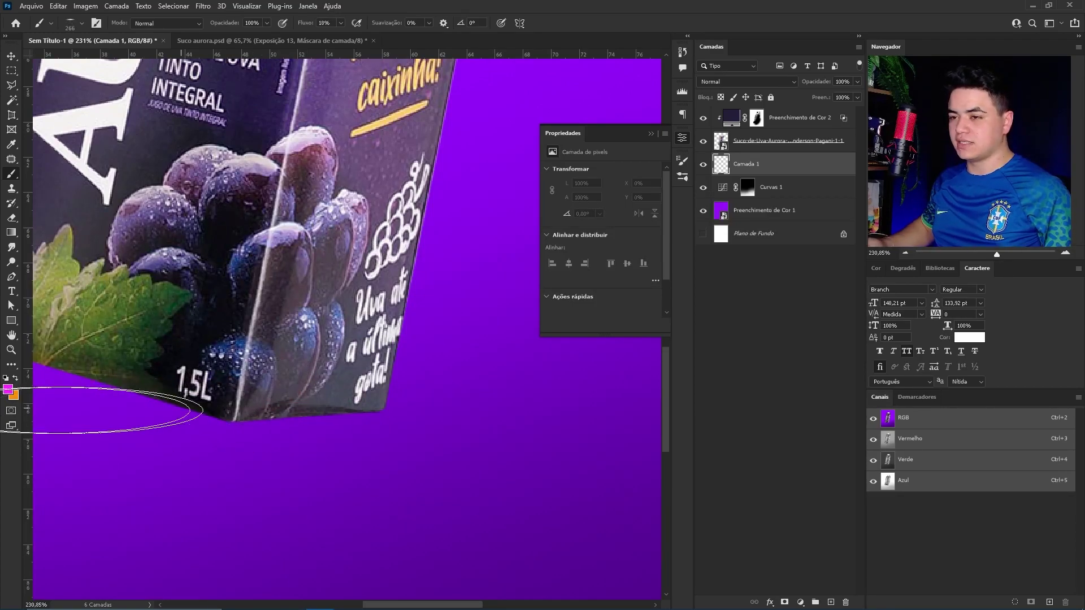
key(z)
mouse_move(169, 402)
mouse_down()
mouse_move(337, 373)
mouse_move(306, 368)
mouse_up()
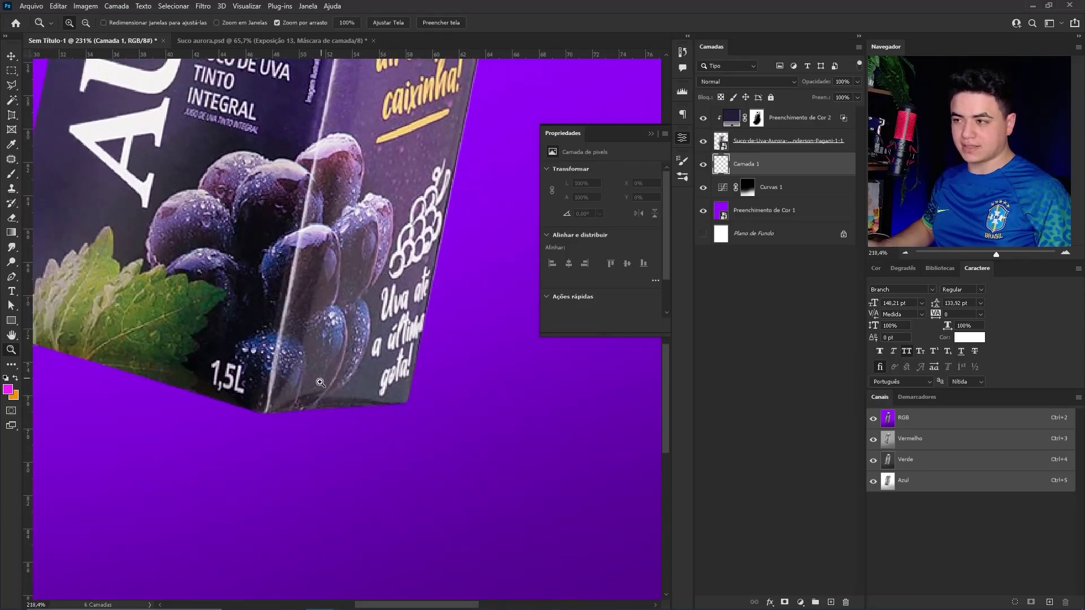
key(i)
click(269, 302)
key(b)
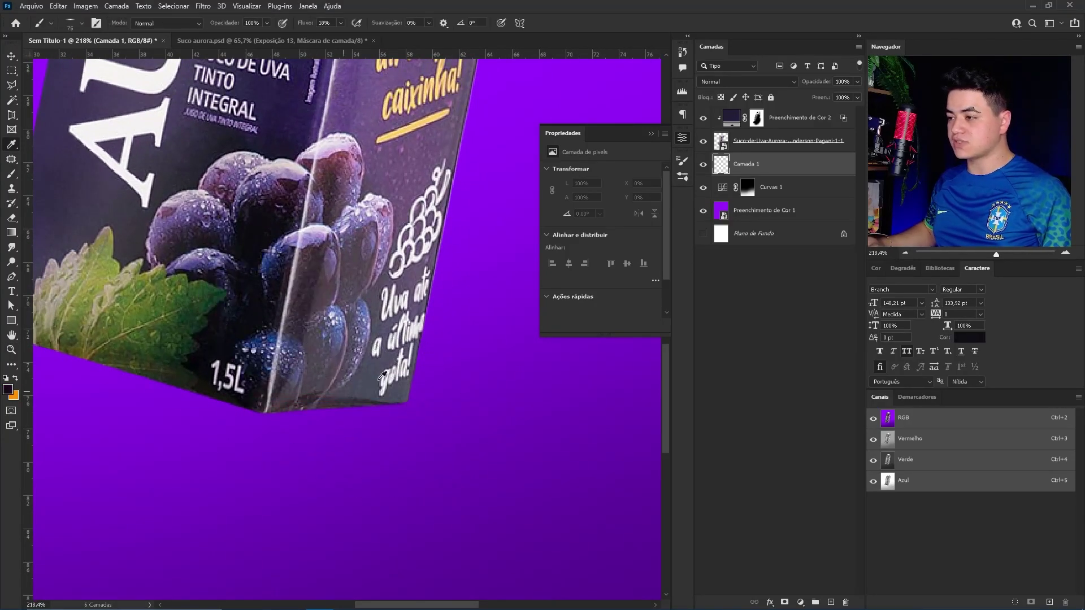
mouse_move(407, 396)
mouse_down()
mouse_move(407, 431)
mouse_move(424, 445)
mouse_up()
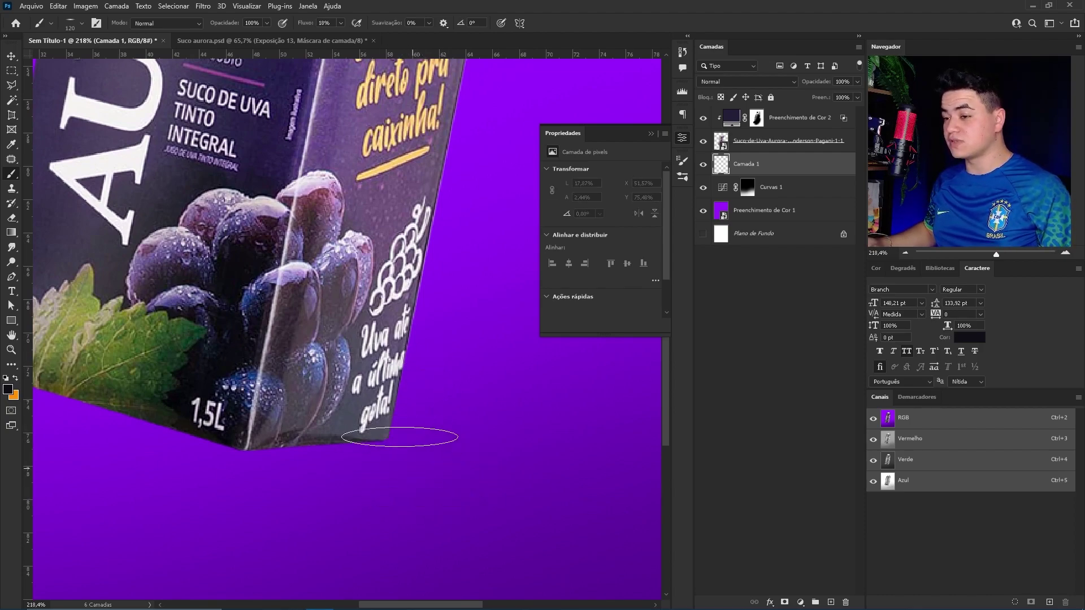
drag(399, 436, 399, 448)
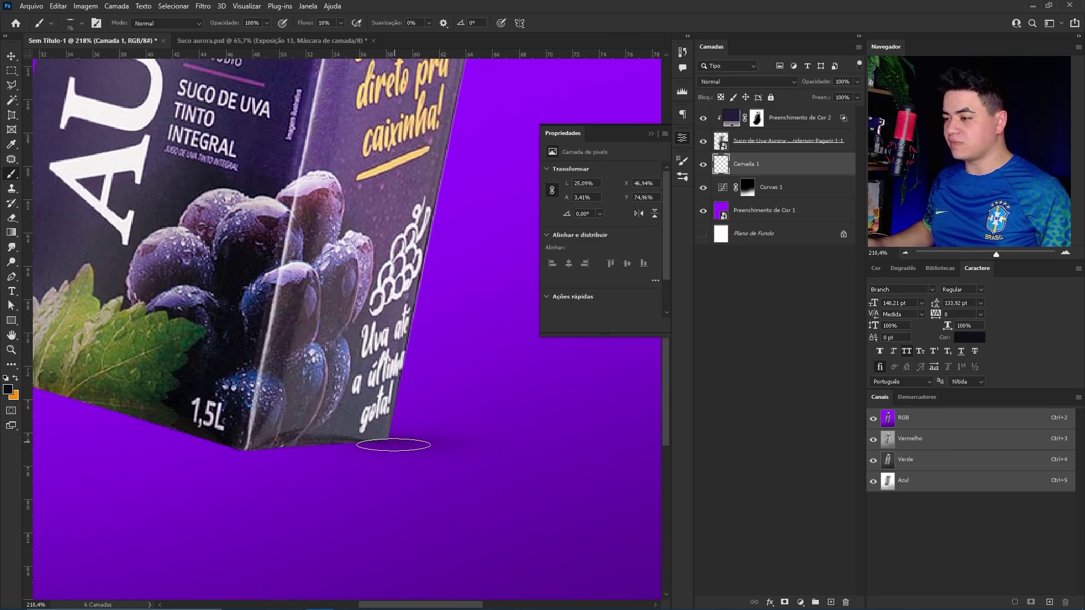
Step: Paint a faint soft shadow on another layer; set both shadow layers to Multiply, Camada 1 at 50% opacity
key(ctrl+shift+alt+n)
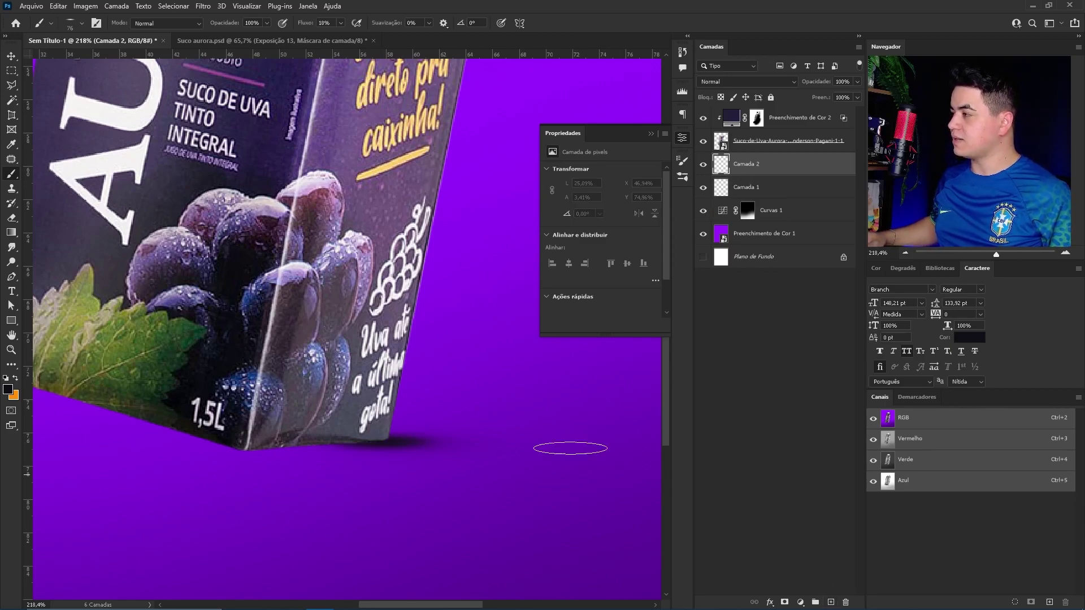
drag(339, 35, 333, 36)
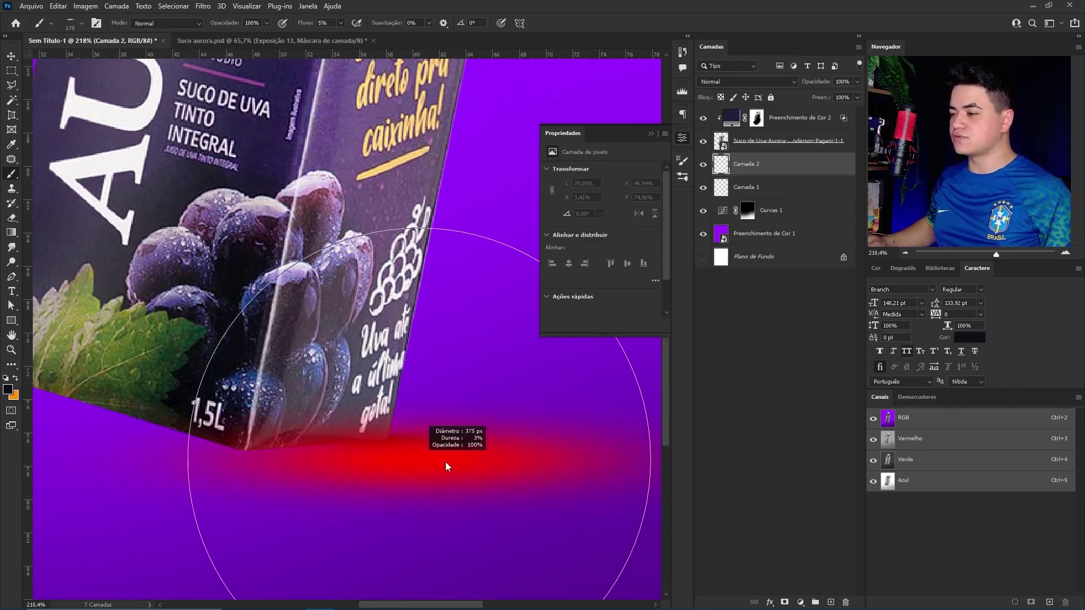
click(392, 449)
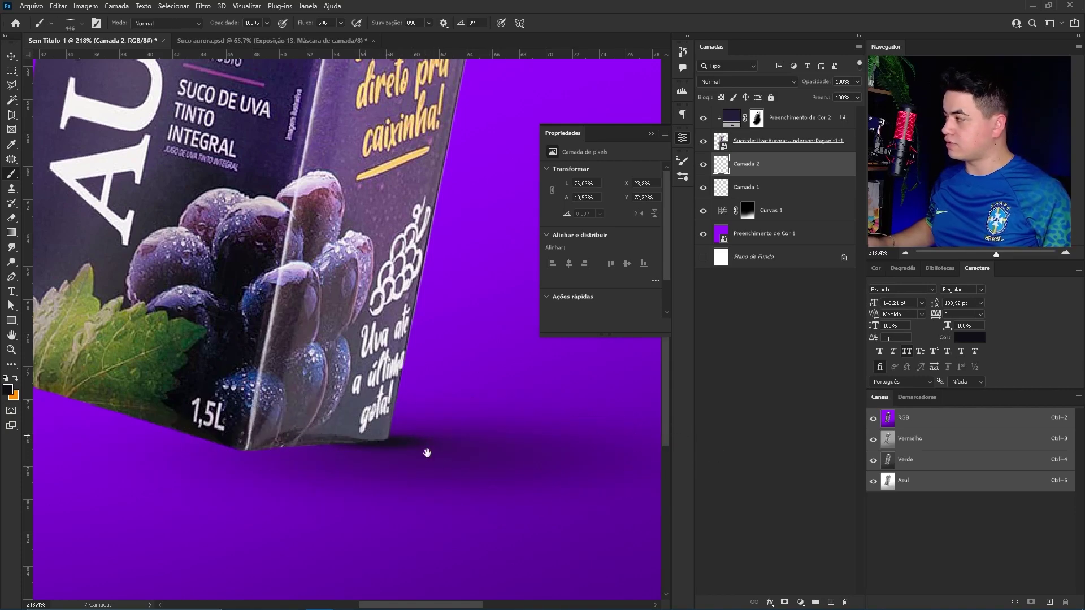
alt+scroll(424, 451, down, 3)
click(746, 81)
click(752, 128)
click(782, 197)
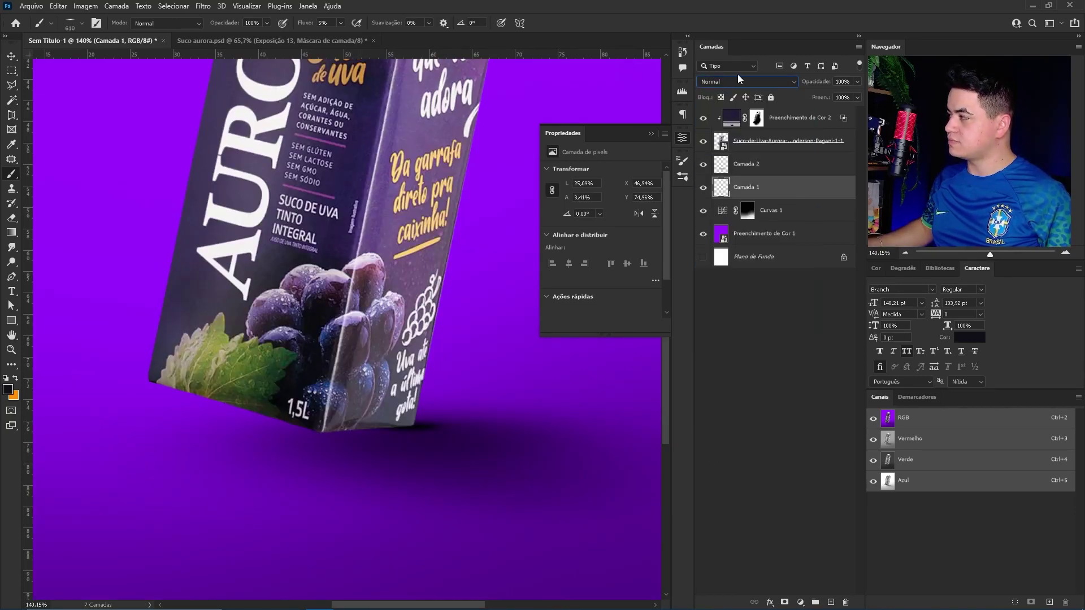
click(747, 81)
click(751, 128)
key(v)
key(5)
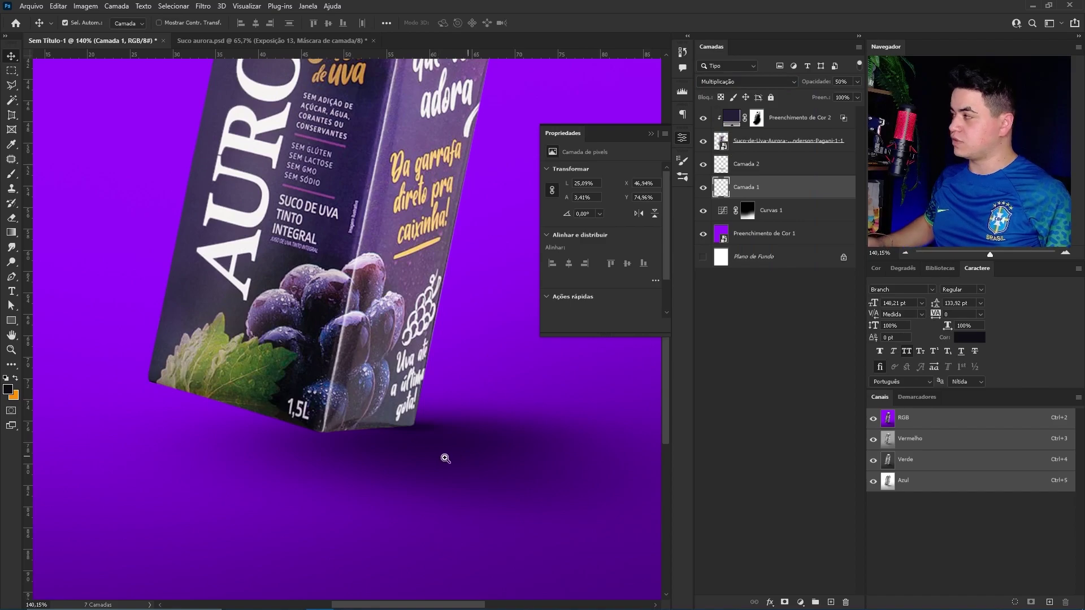
Step: Adjust the eraser and brush sizes and zoom in on the carton's bottom corner
alt+scroll(445, 458, up, 2)
alt+scroll(441, 405, up, 2)
key(e)
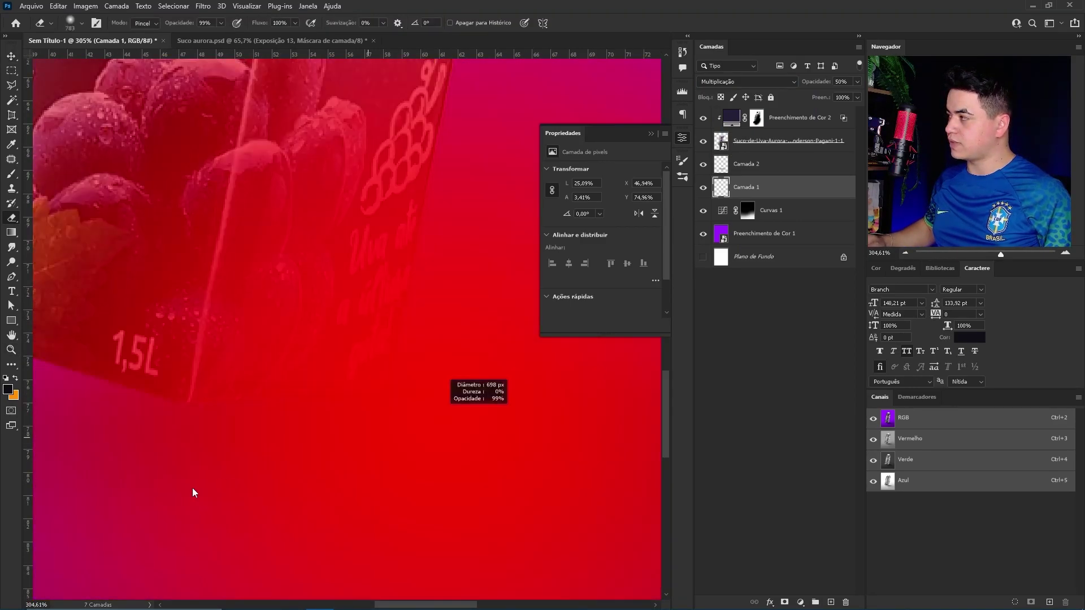
drag(394, 429, 296, 417)
key(b)
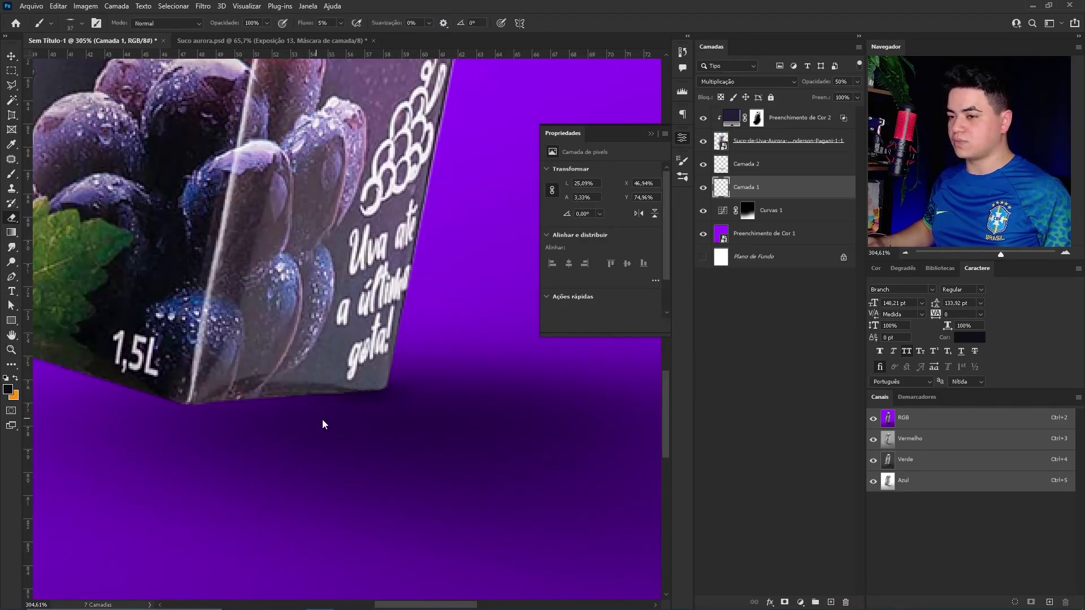
key(bracketright)
mouse_move(355, 386)
mouse_down()
mouse_move(390, 403)
mouse_move(284, 452)
mouse_up()
click(387, 393)
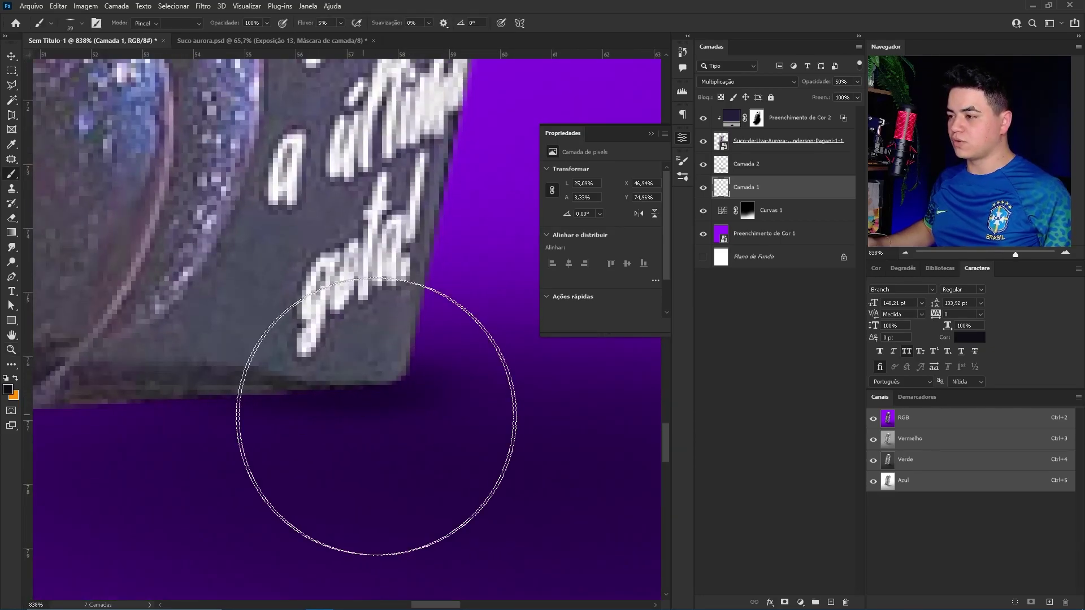
scroll(371, 384, up, 1)
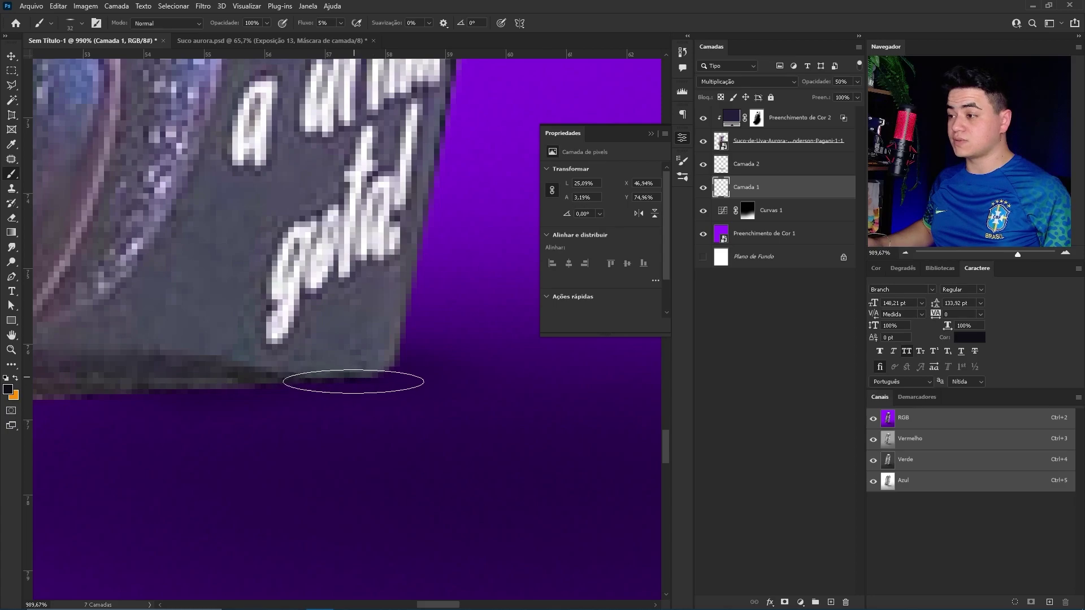
scroll(411, 402, down, 2)
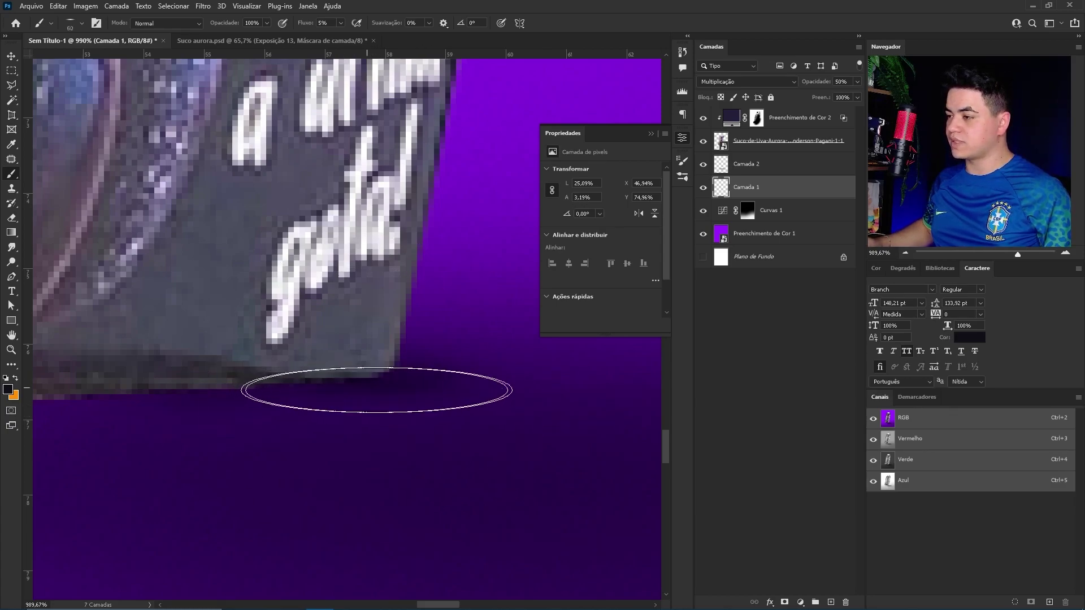
key(z)
scroll(404, 414, down, 5)
scroll(374, 364, up, 1)
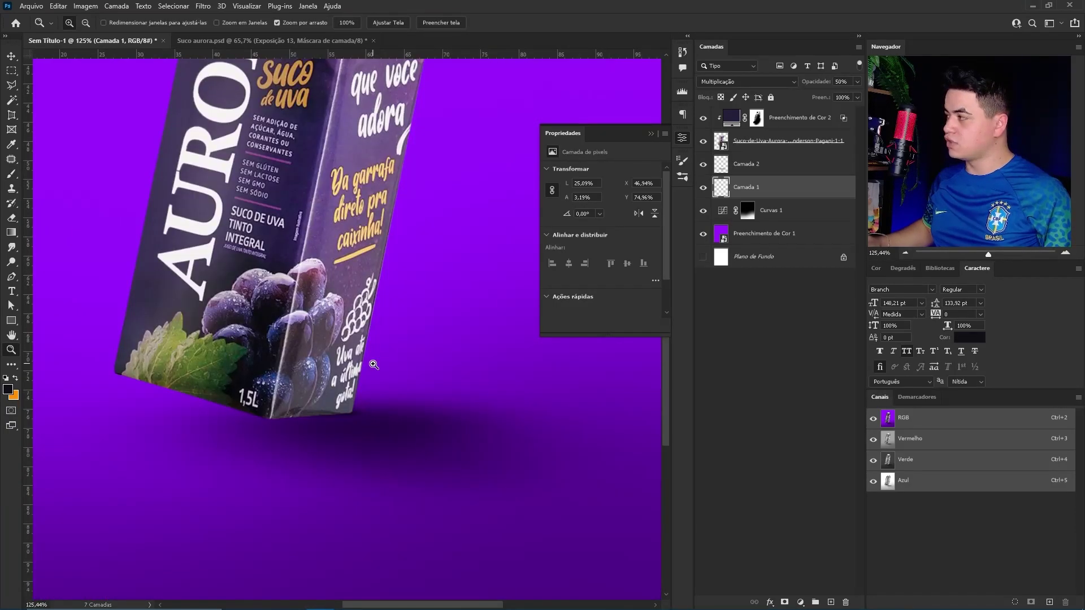
Step: Erase the excess shadow on Camada 2 and zoom out to the whole carton
click(761, 164)
key(e)
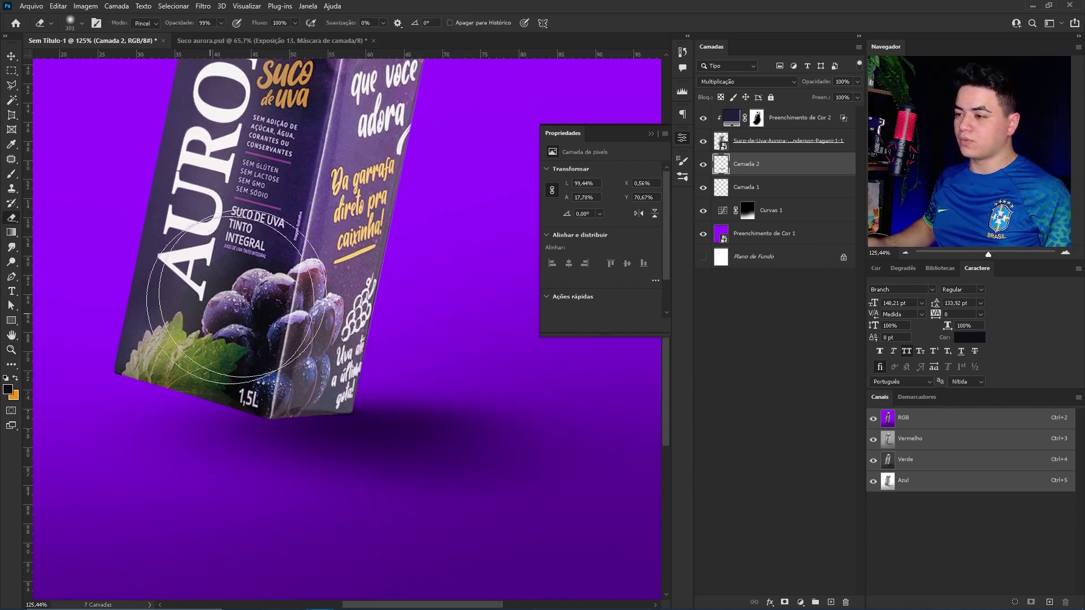
drag(249, 367, 543, 475)
key(ctrl+0)
Step: Add Curves 2 above Preenchimento de Cor 2 with lowered highlights, clip it to the carton, and select its mask
key(v)
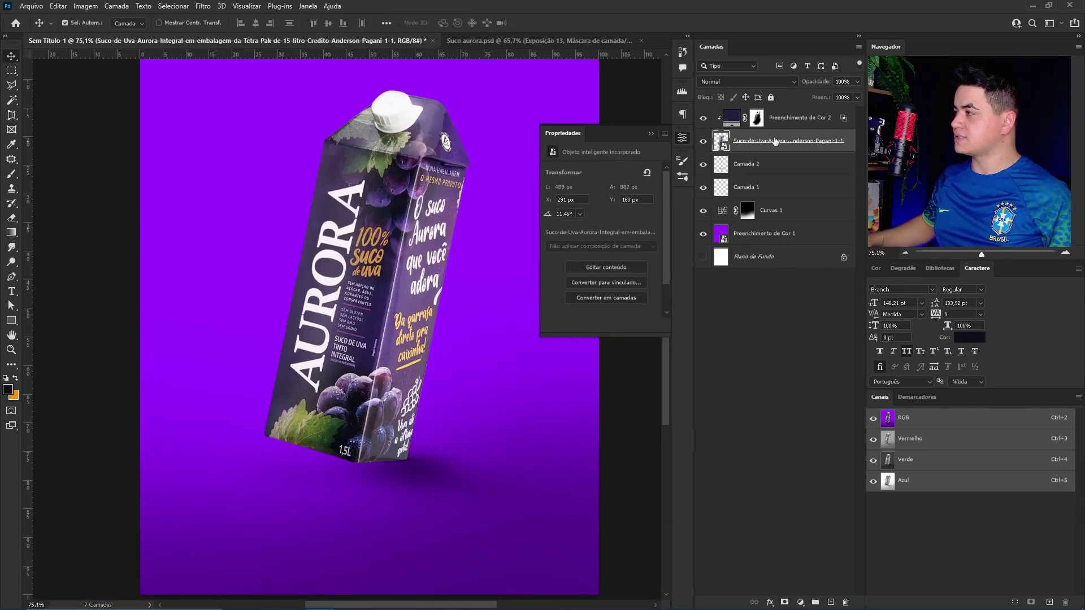
click(803, 118)
click(801, 603)
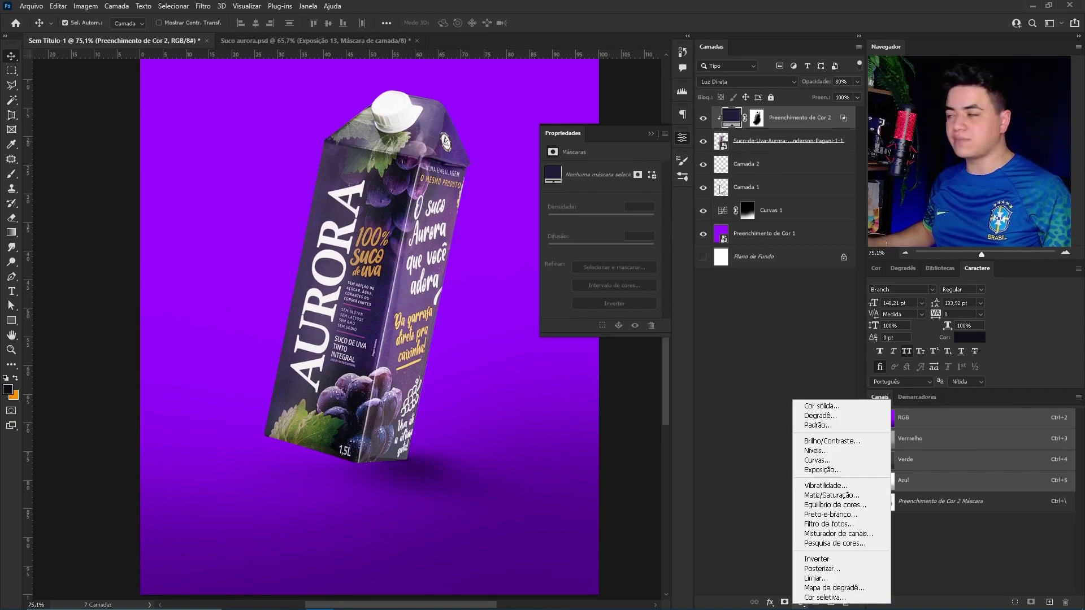
click(814, 490)
click(802, 603)
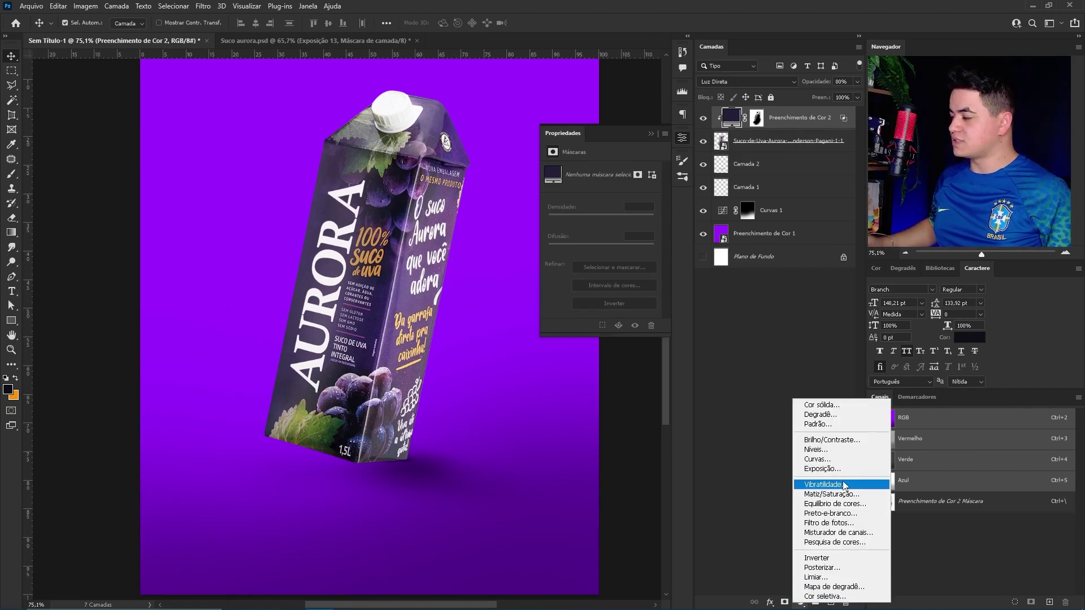
click(814, 463)
drag(649, 199, 650, 252)
key(ctrl+alt+g)
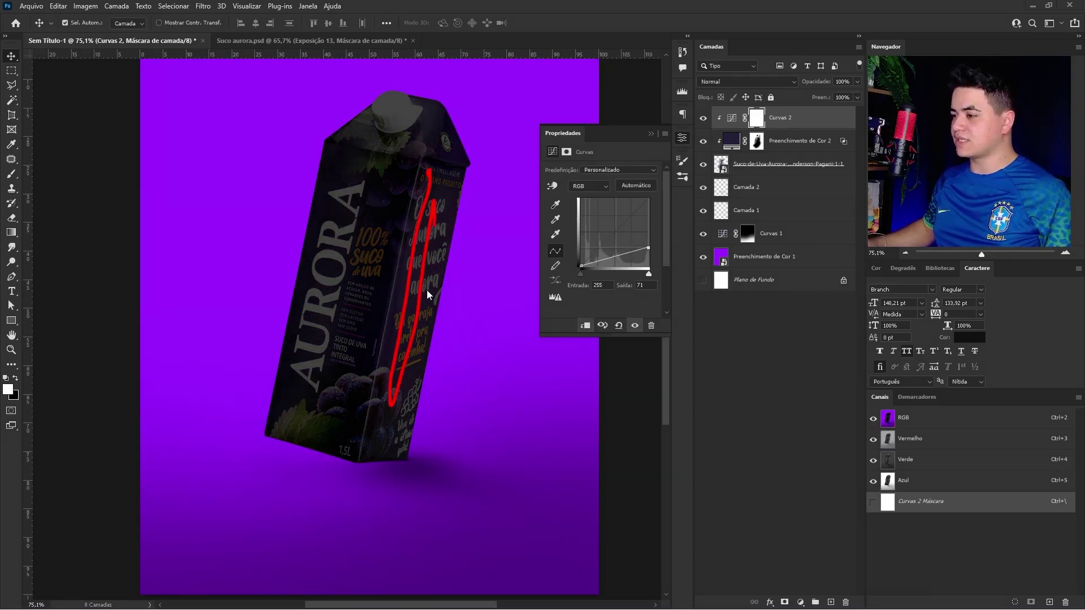
drag(649, 247, 662, 254)
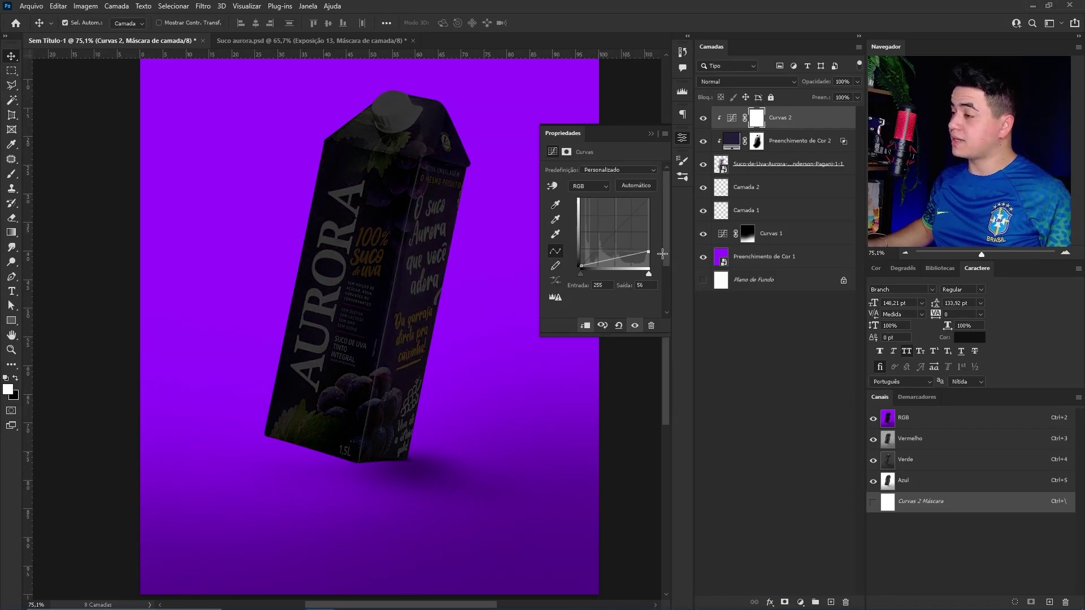
click(756, 124)
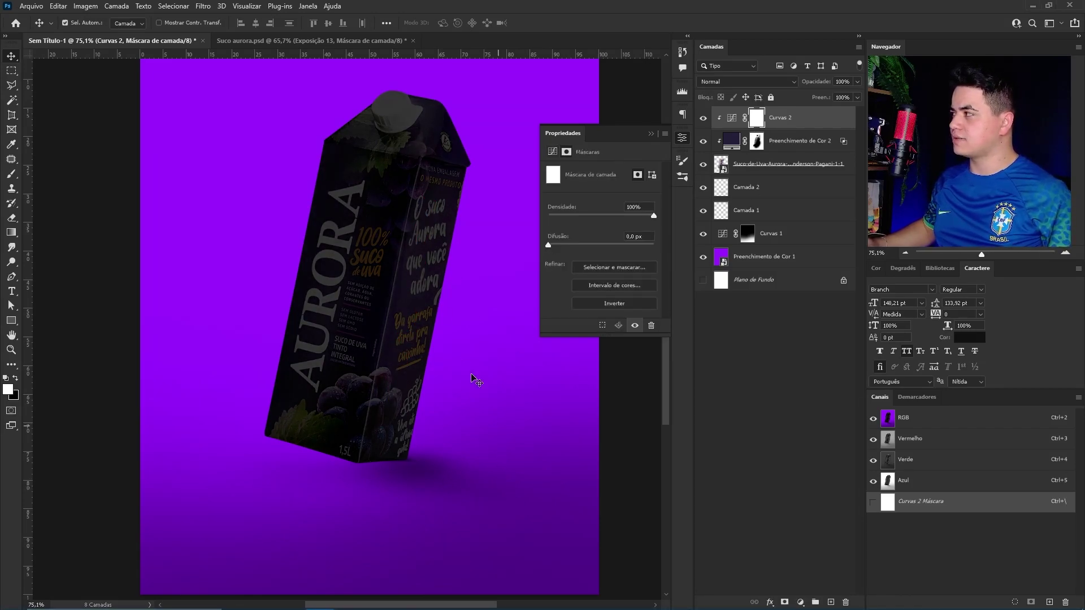
Step: Check the brush settings and invert the Curves 2 mask to black
key(b)
right_click(449, 345)
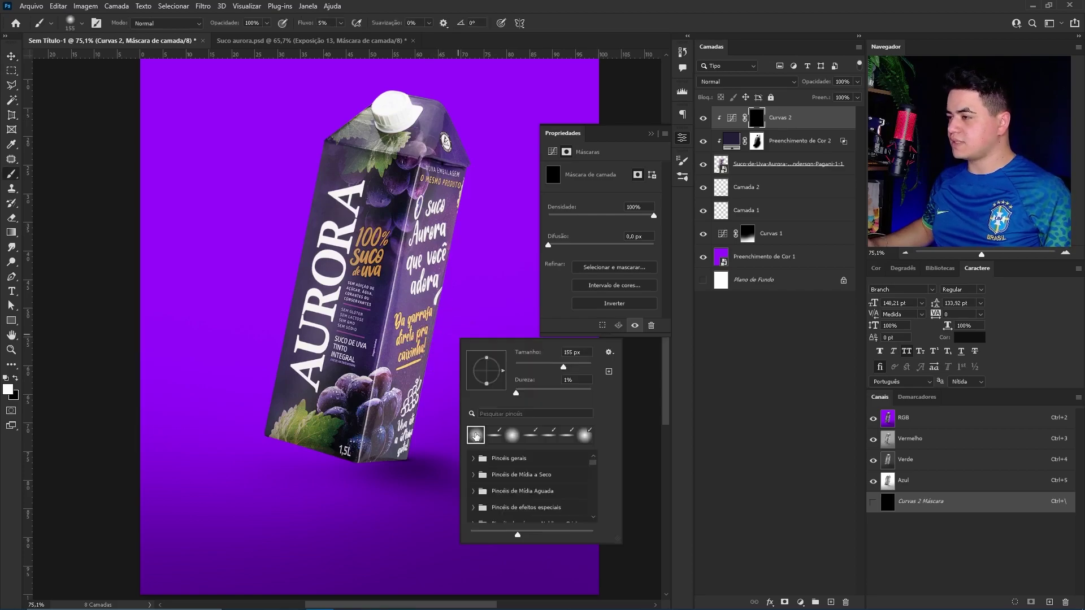
key(Escape)
key(z)
scroll(429, 265, up, 3)
key(ctrl+i)
Step: Select the carton's right face with the Polygonal Lasso and fill that mask area with white
key(l)
click(416, 83)
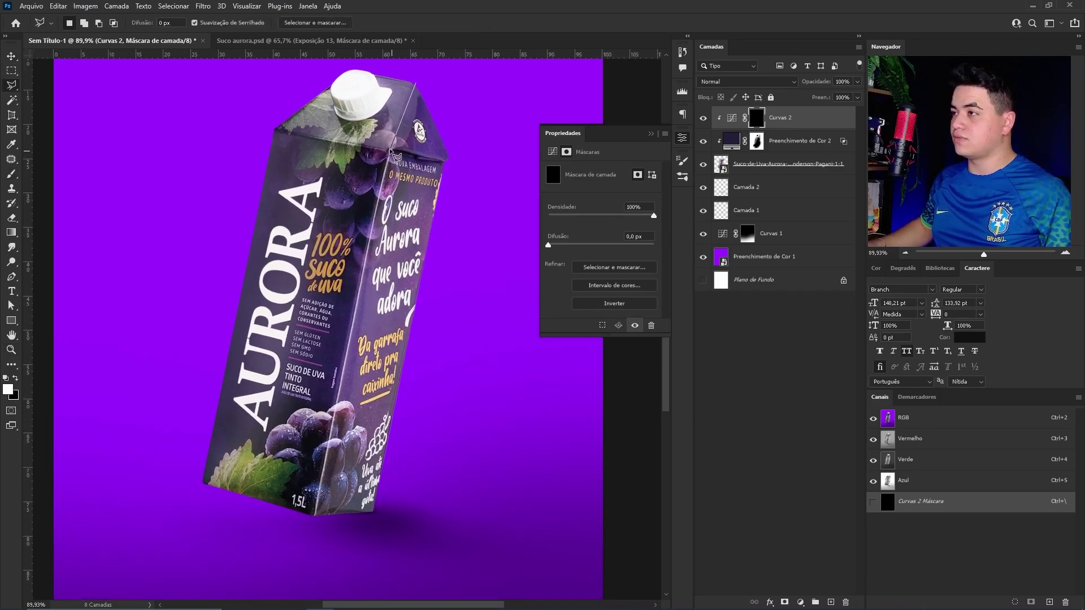
click(314, 527)
click(383, 520)
click(473, 141)
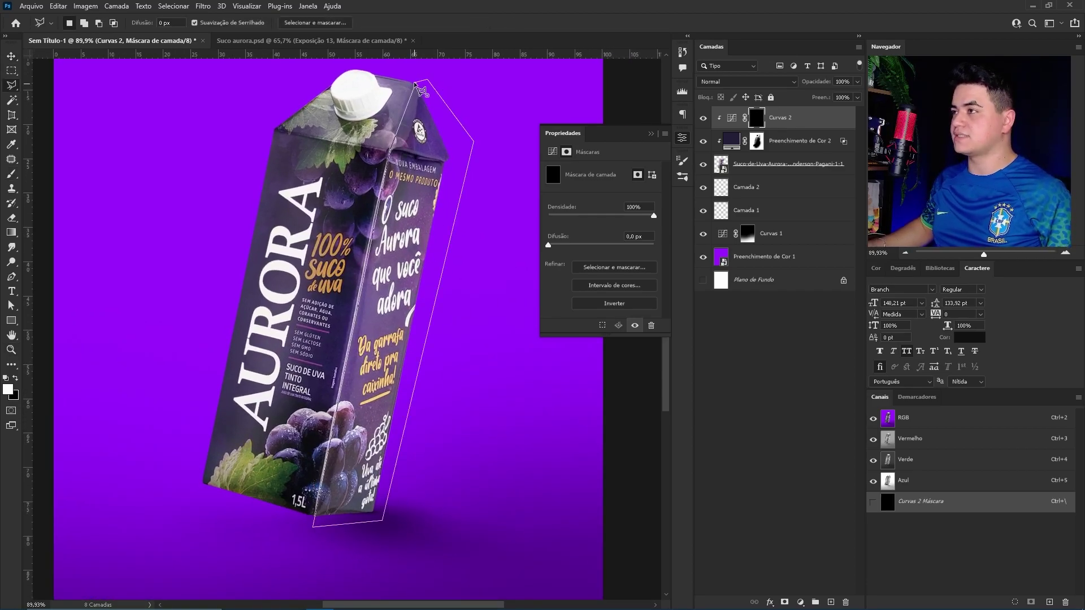
click(416, 83)
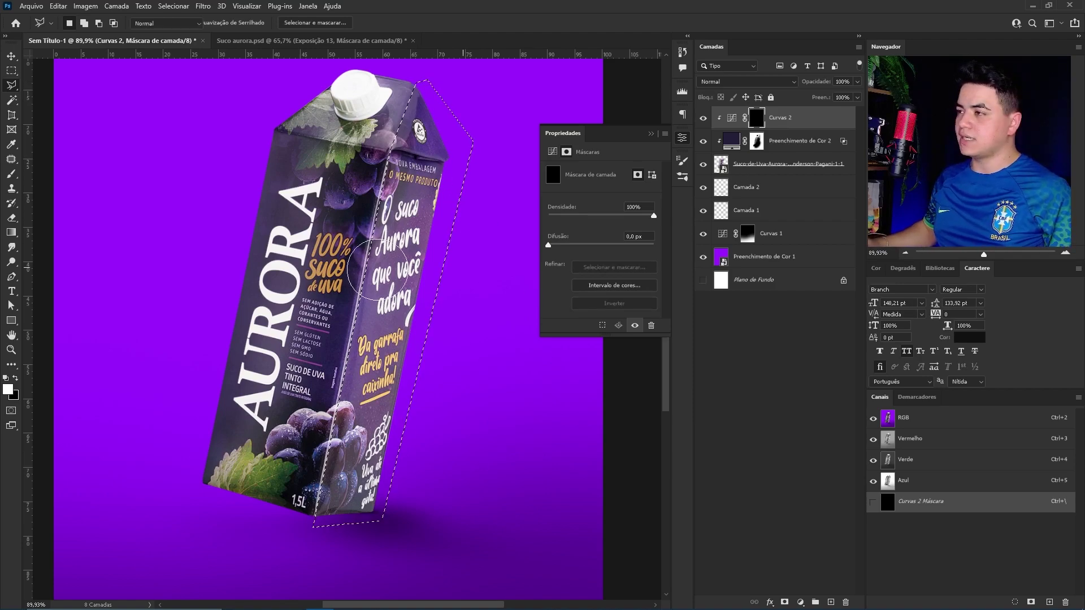
key(b)
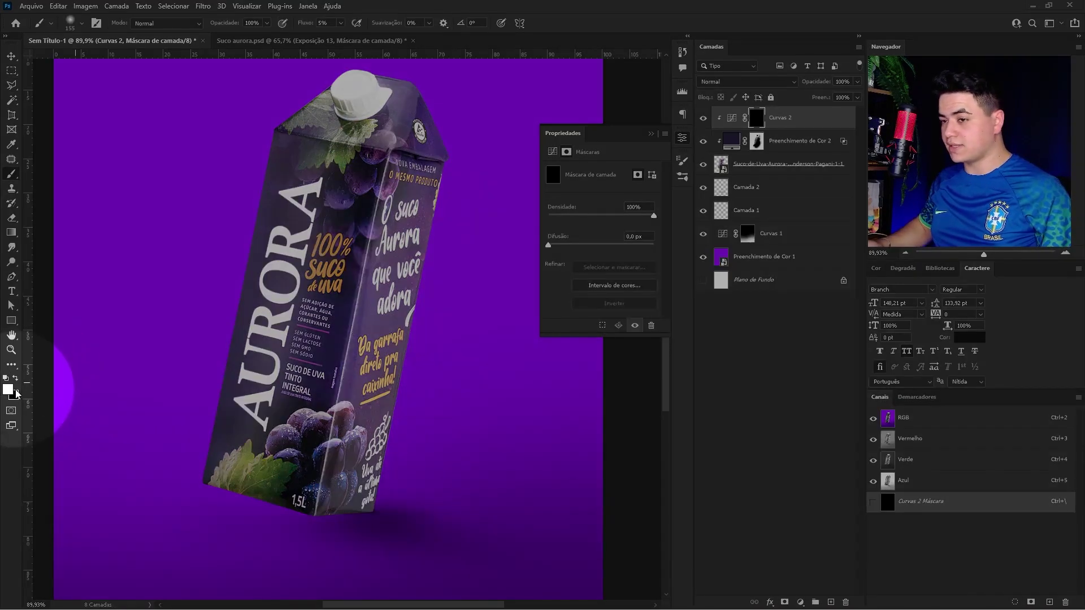
key(alt+BackSpace)
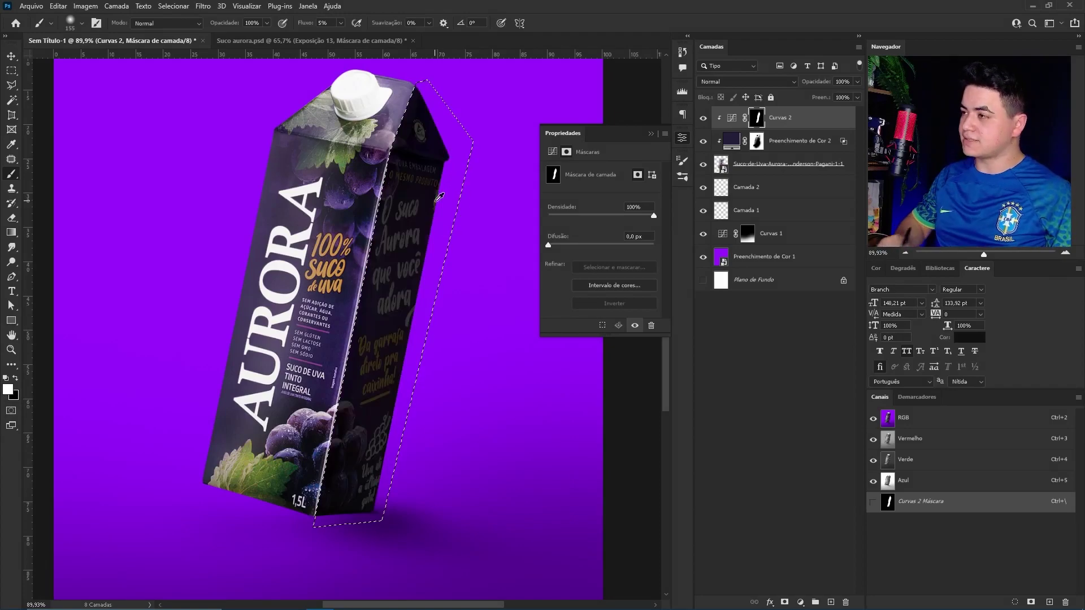
Step: Refine the shaded side's mask edges with a small brush, zooming between the cap and whole carton
scroll(435, 201, up, 5)
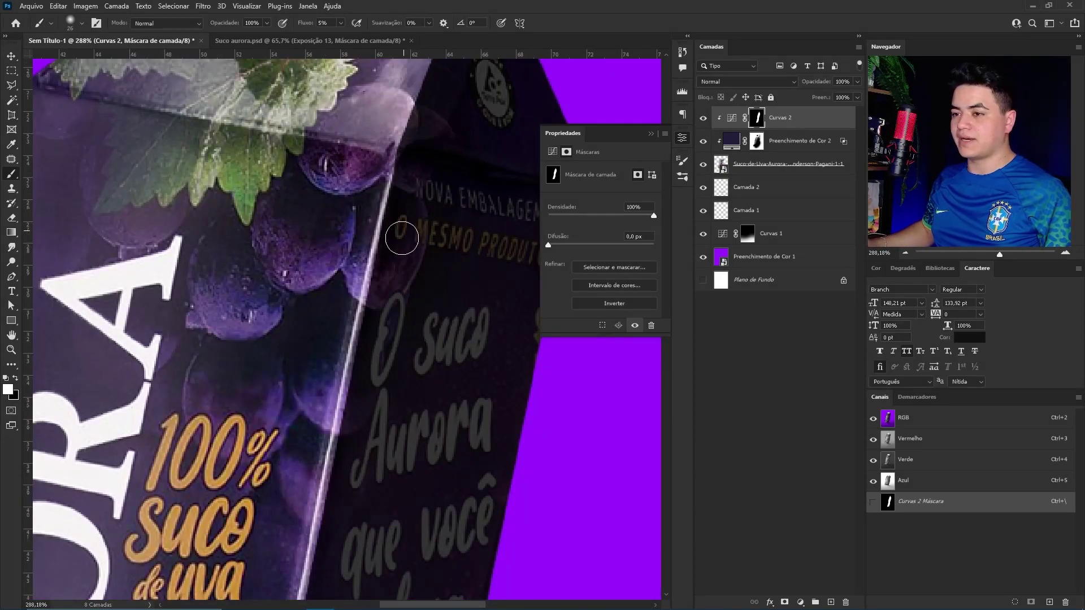
drag(402, 236, 388, 226)
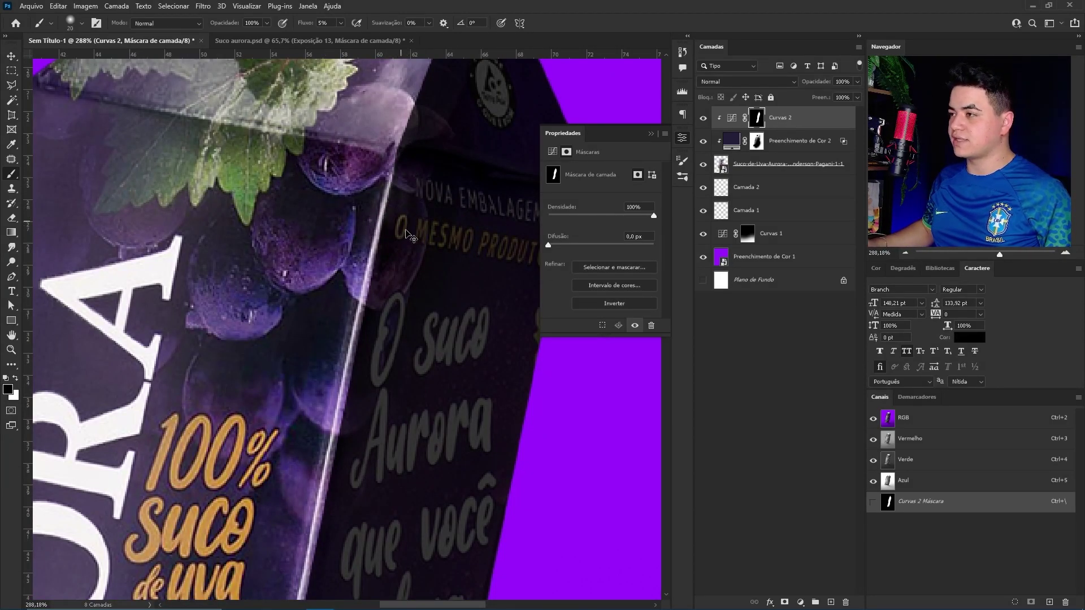
scroll(404, 181, down, 5)
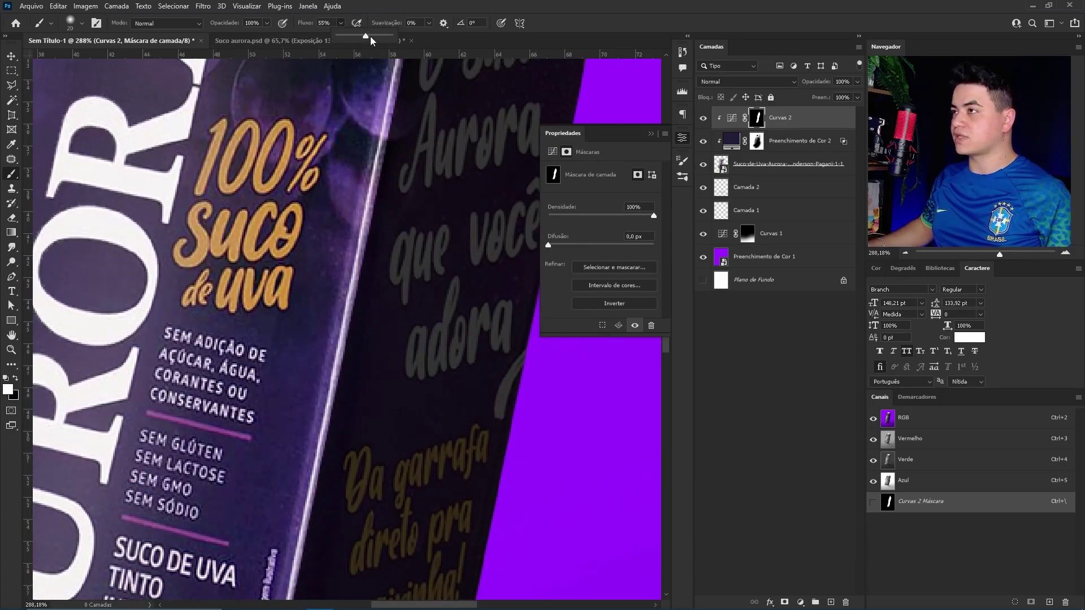
drag(371, 36, 379, 37)
scroll(330, 339, down, 5)
scroll(329, 399, down, 5)
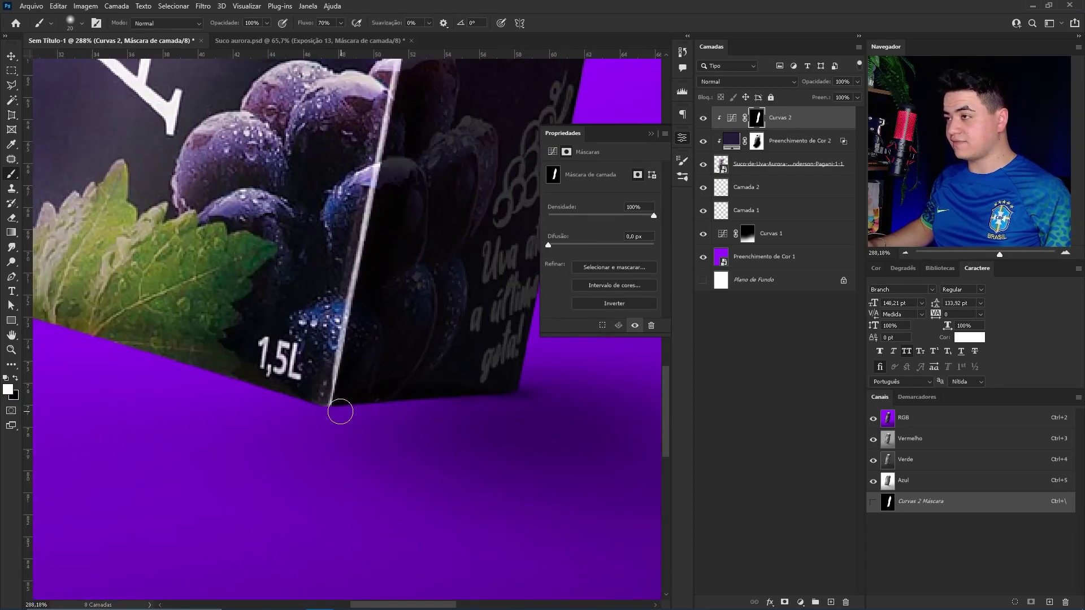
key(z)
scroll(340, 412, down, 8)
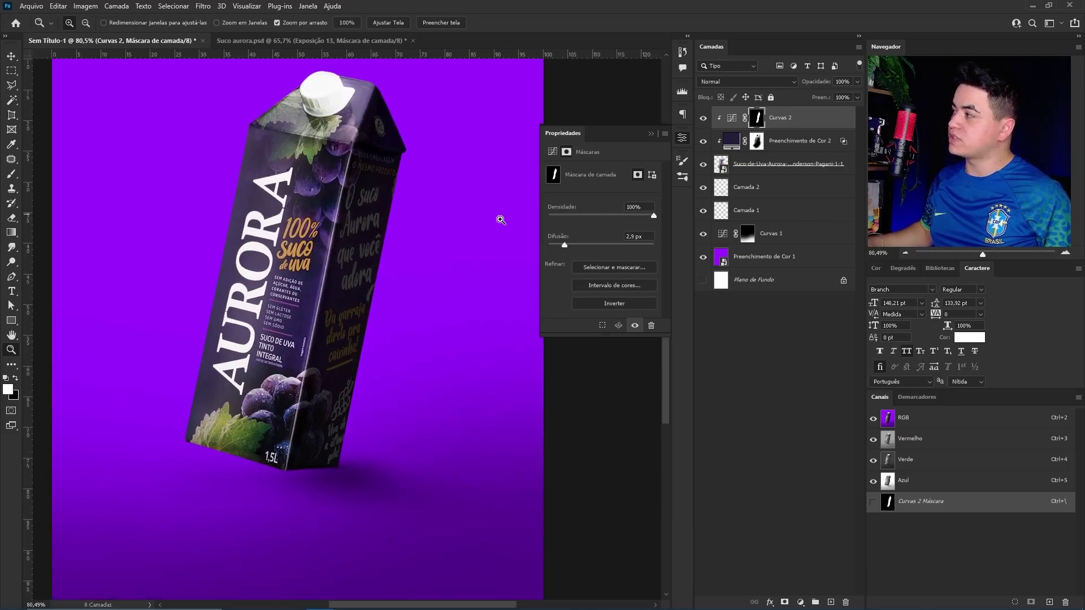
scroll(362, 68, up, 8)
key(b)
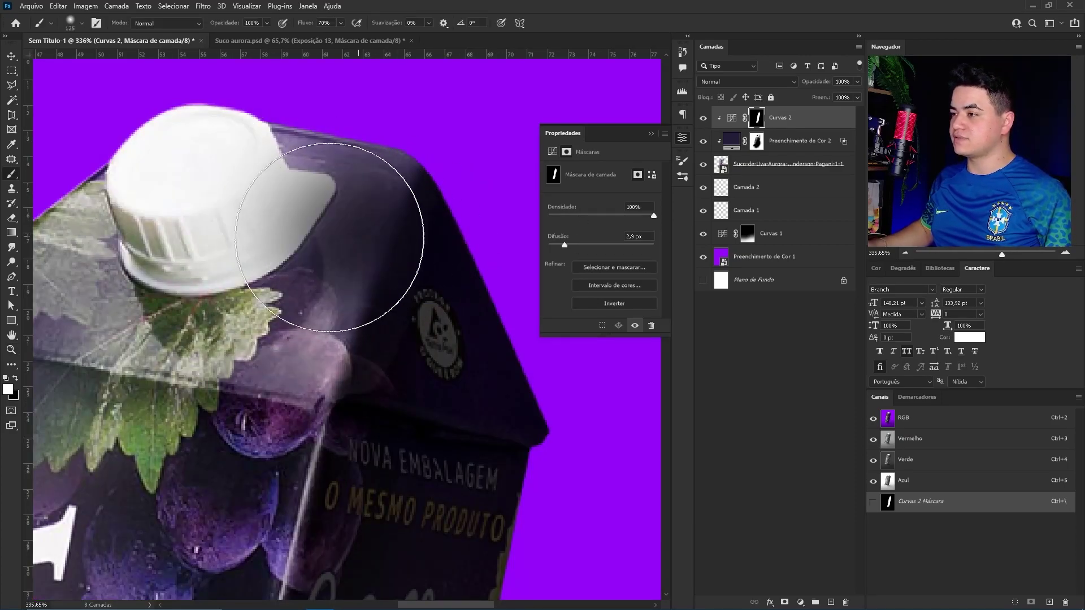
key(z)
scroll(346, 286, down, 10)
Step: In the grape-leaves image, unlock the background and apply Levels turning the leaves nearly black
click(704, 118)
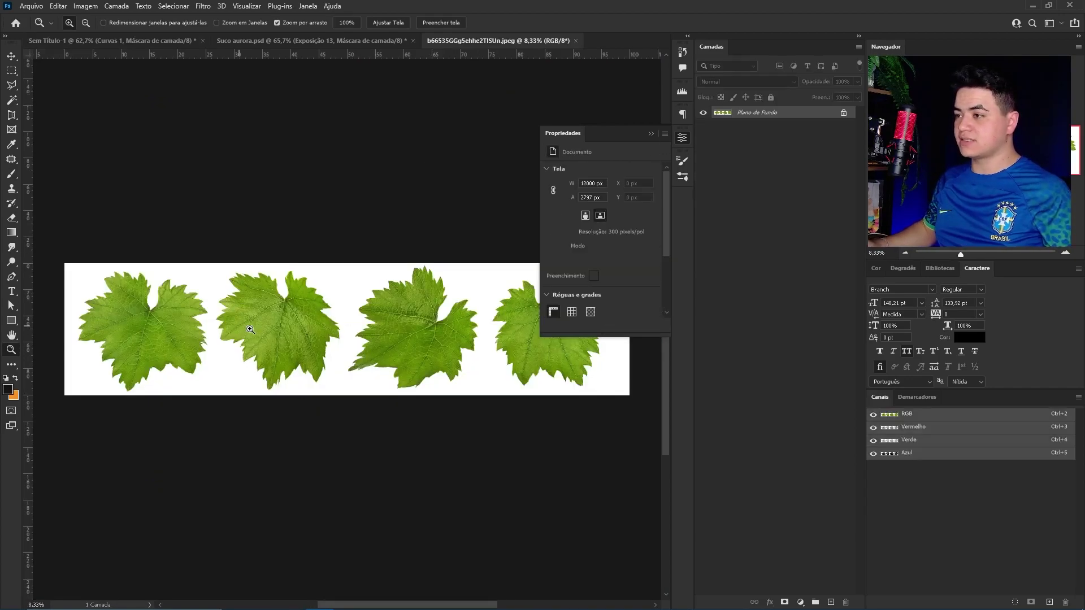
scroll(377, 299, up, 3)
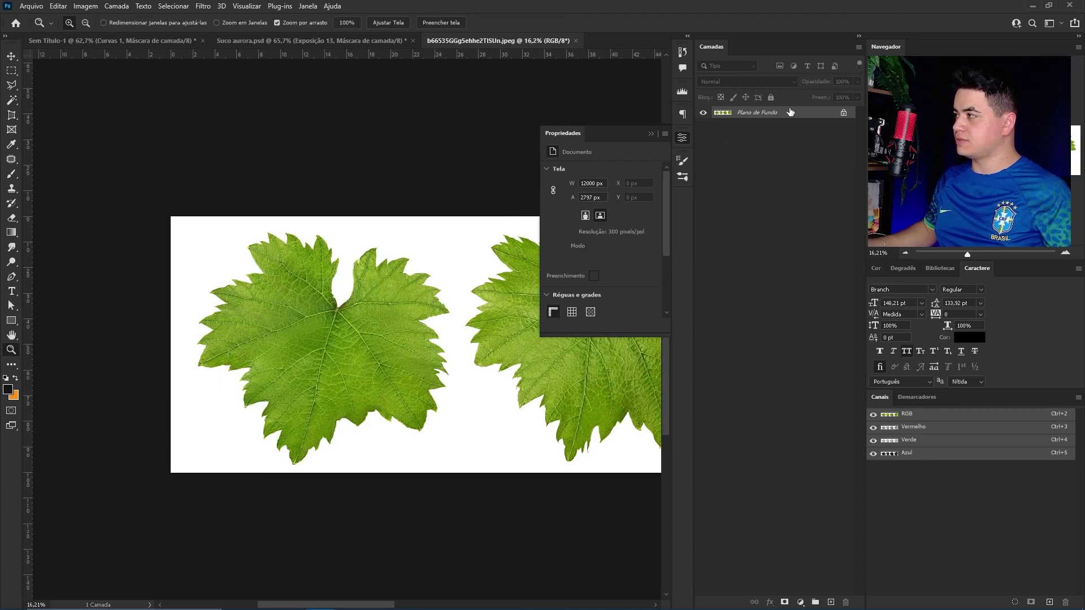
double_click(792, 112)
key(Return)
drag(448, 314, 385, 276)
scroll(483, 258, up, 1)
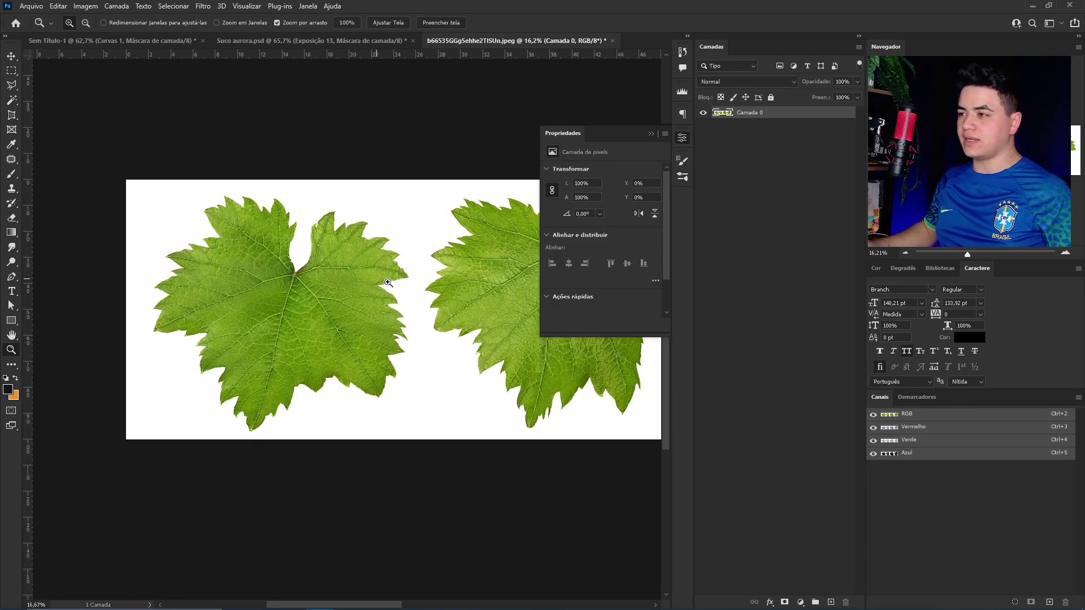
key(ctrl+l)
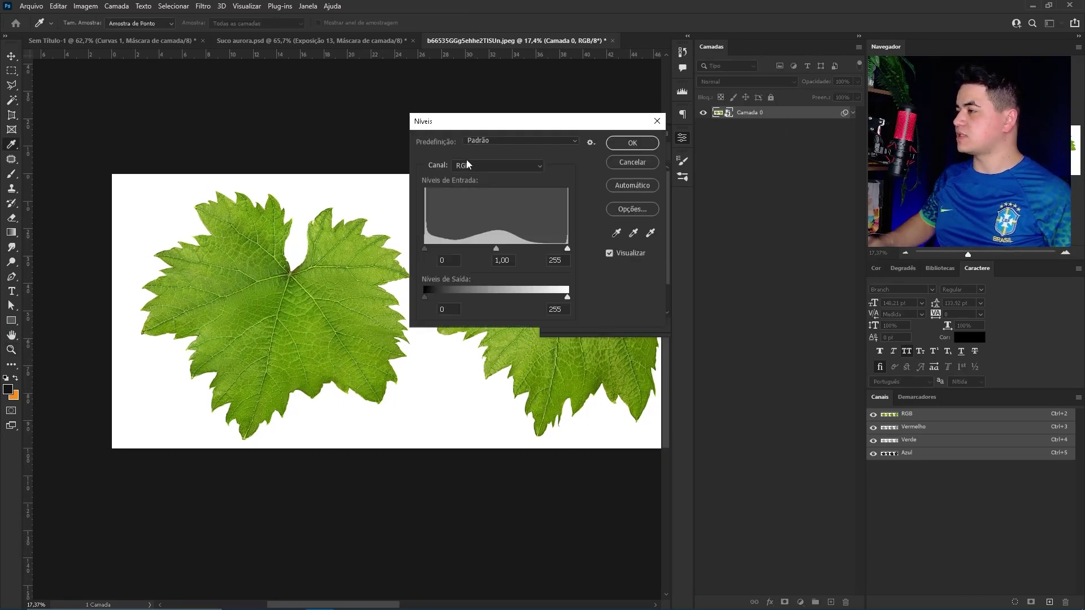
click(404, 243)
key(Return)
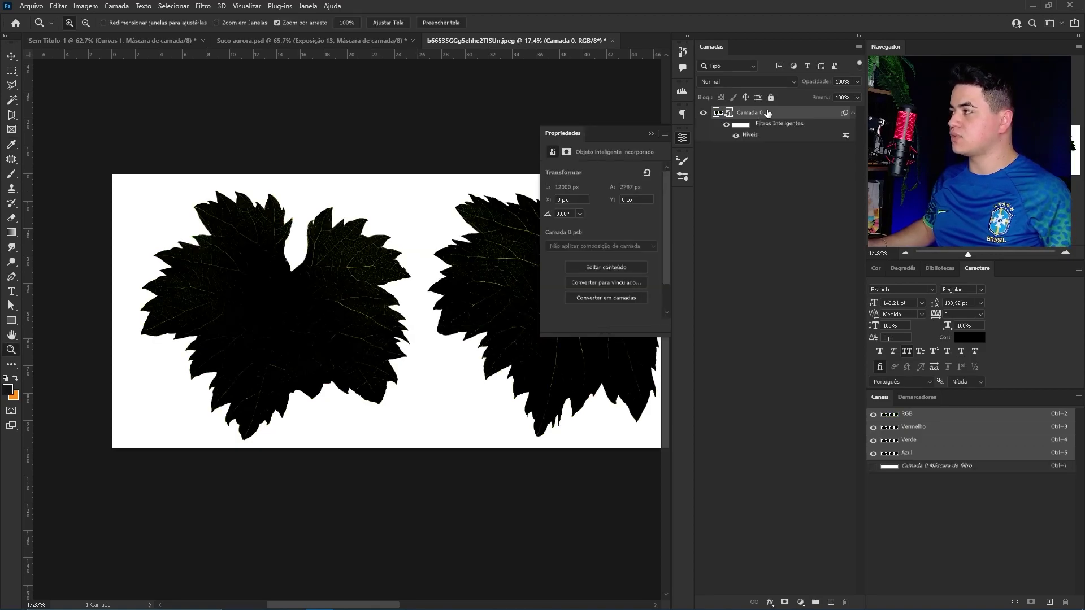
key(w)
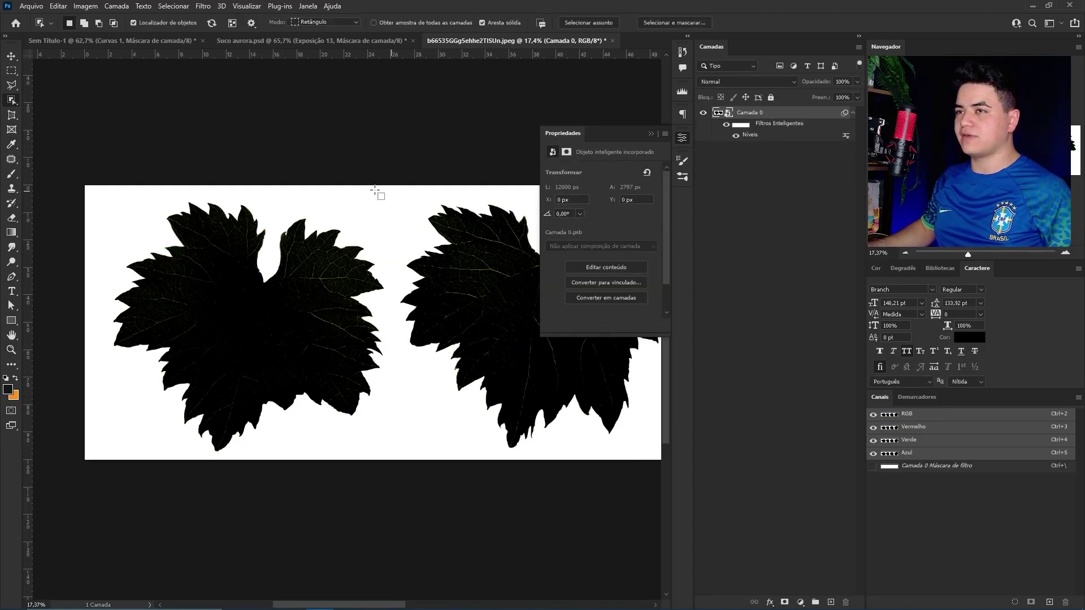
Step: Box-select the left leaf, contract the selection, and copy it to new layer Camada 1
drag(303, 238, 119, 452)
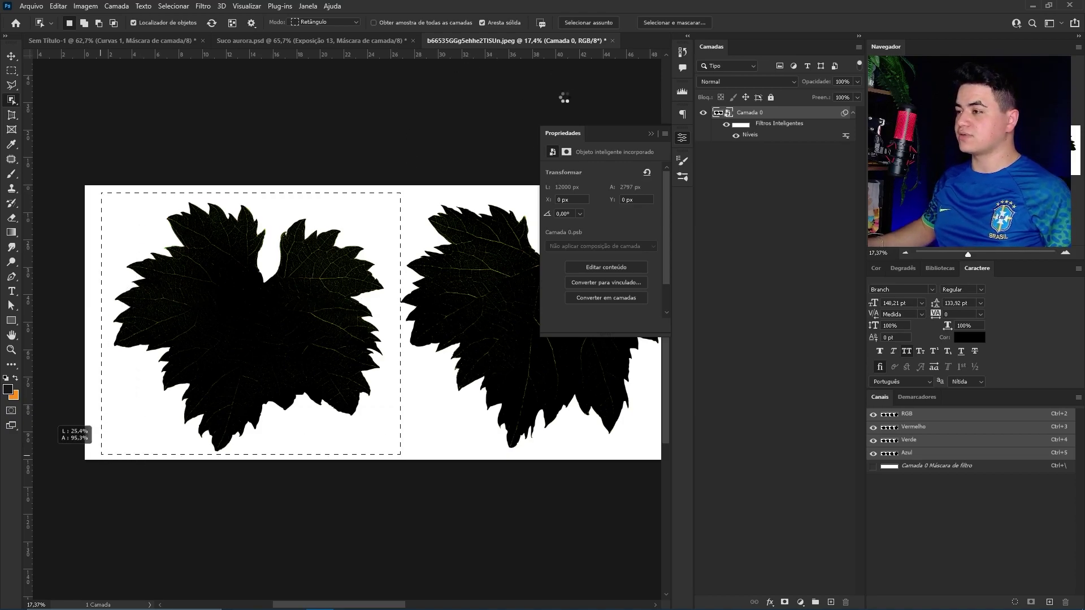
click(726, 124)
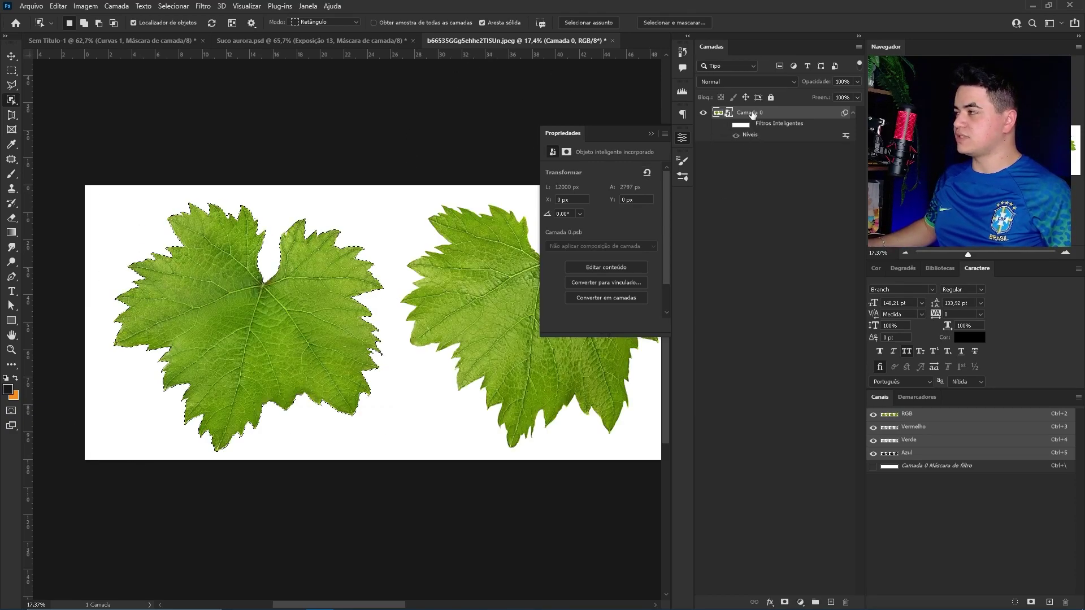
click(173, 5)
mouse_move(180, 176)
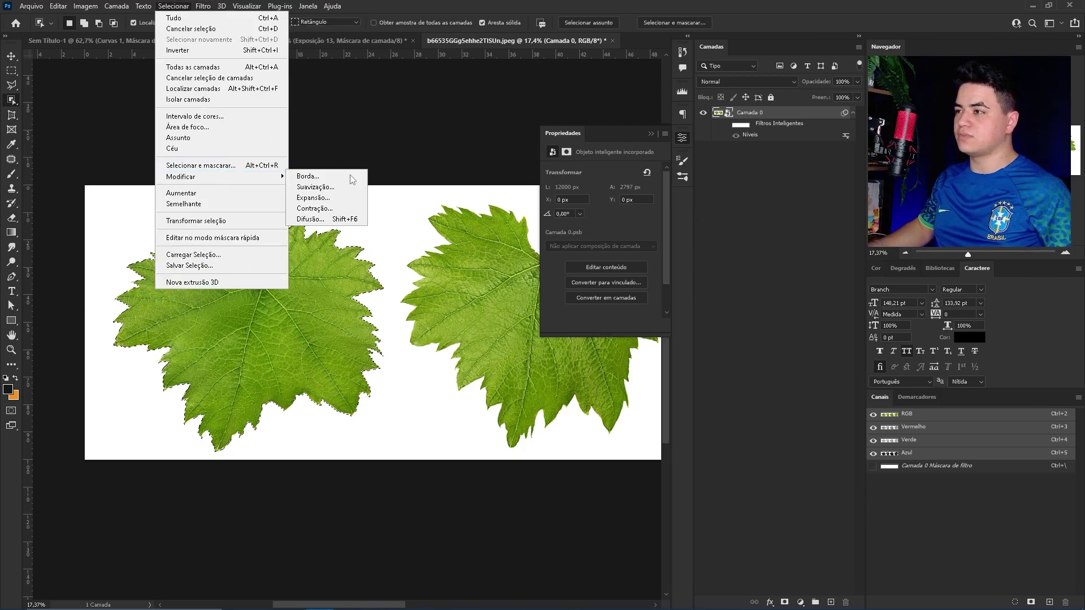
click(315, 208)
key(Return)
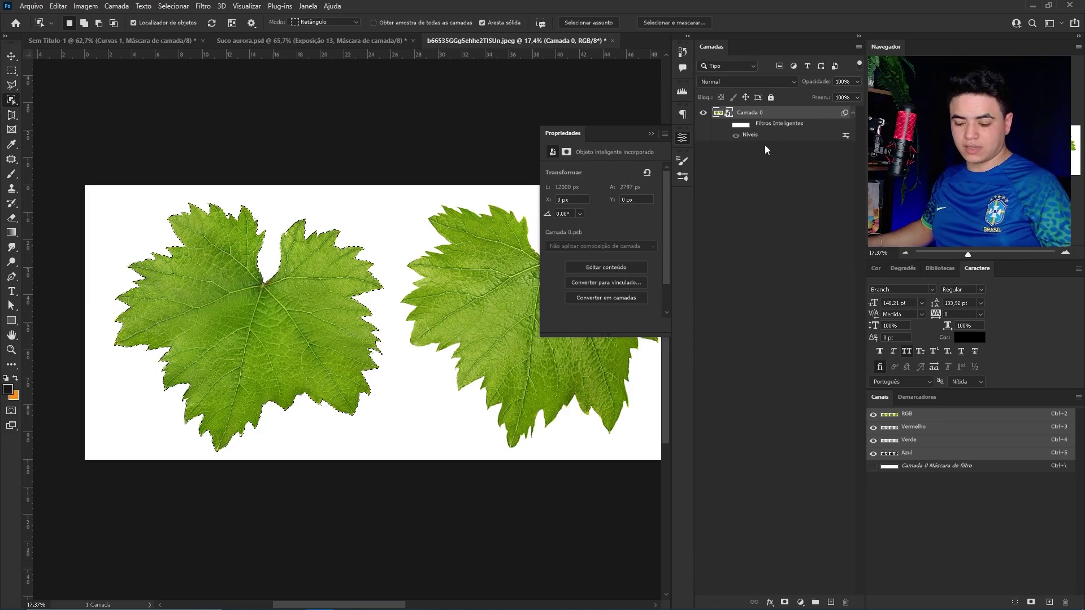
key(ctrl+j)
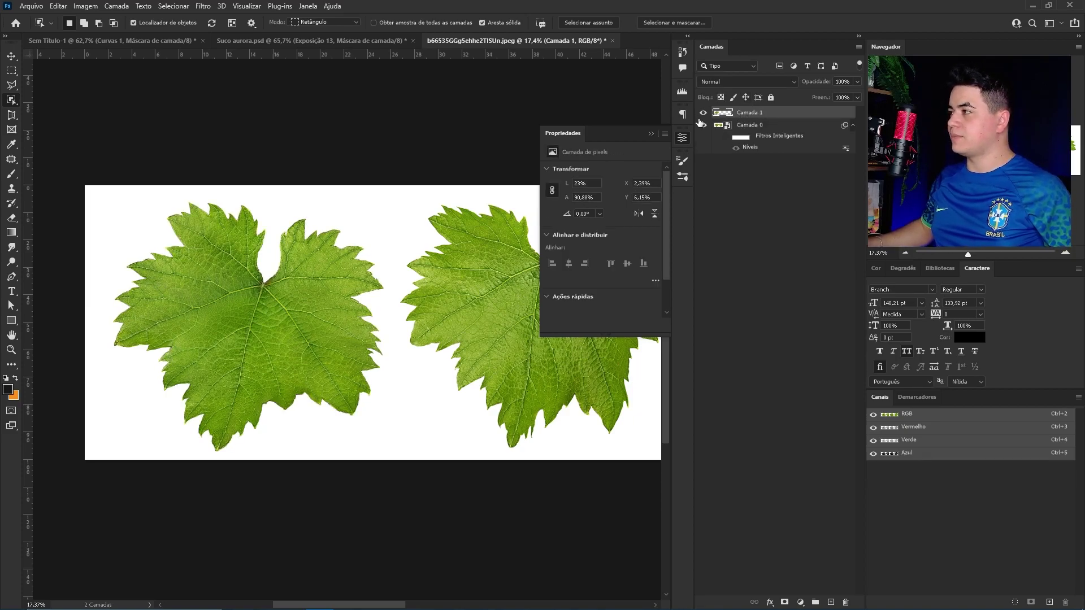
click(703, 124)
alt+click(703, 113)
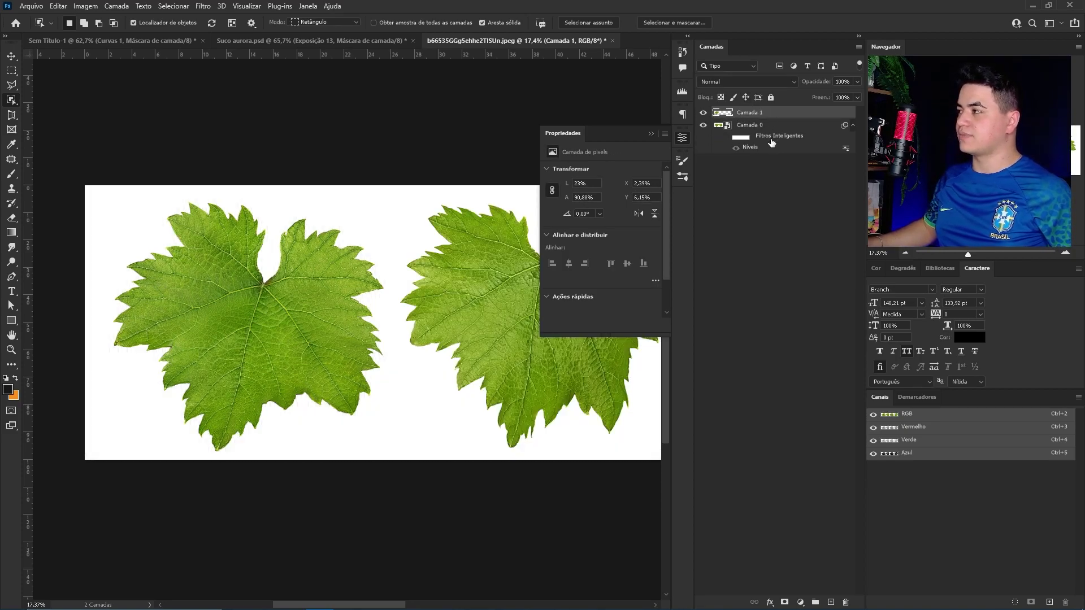
Step: Paste the leaf into the carton composition, shrink it to a third, and angle it behind the carton's top-left
click(124, 40)
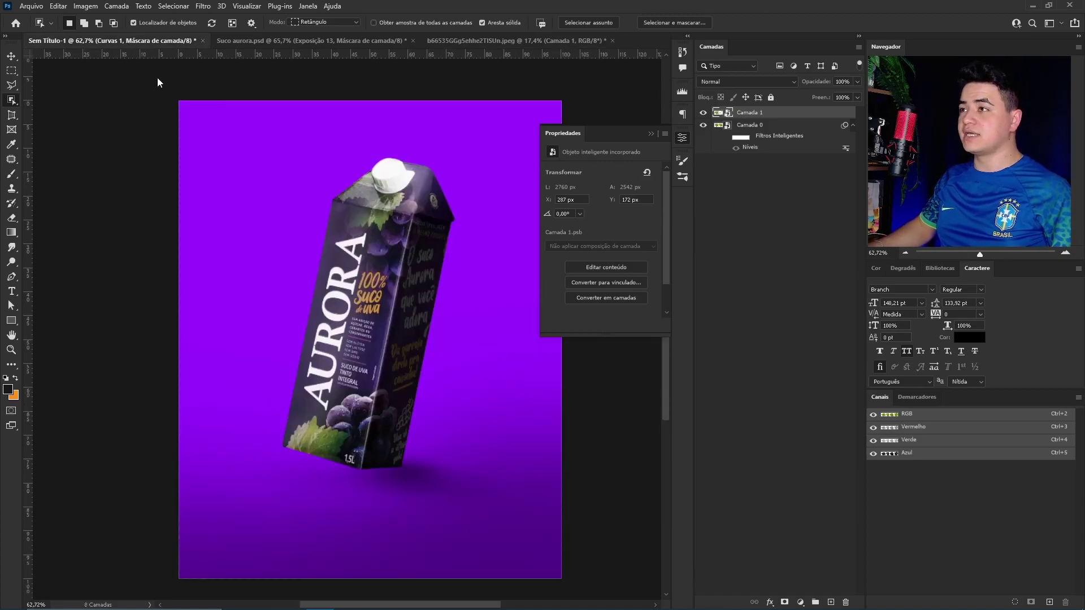
key(ctrl+v)
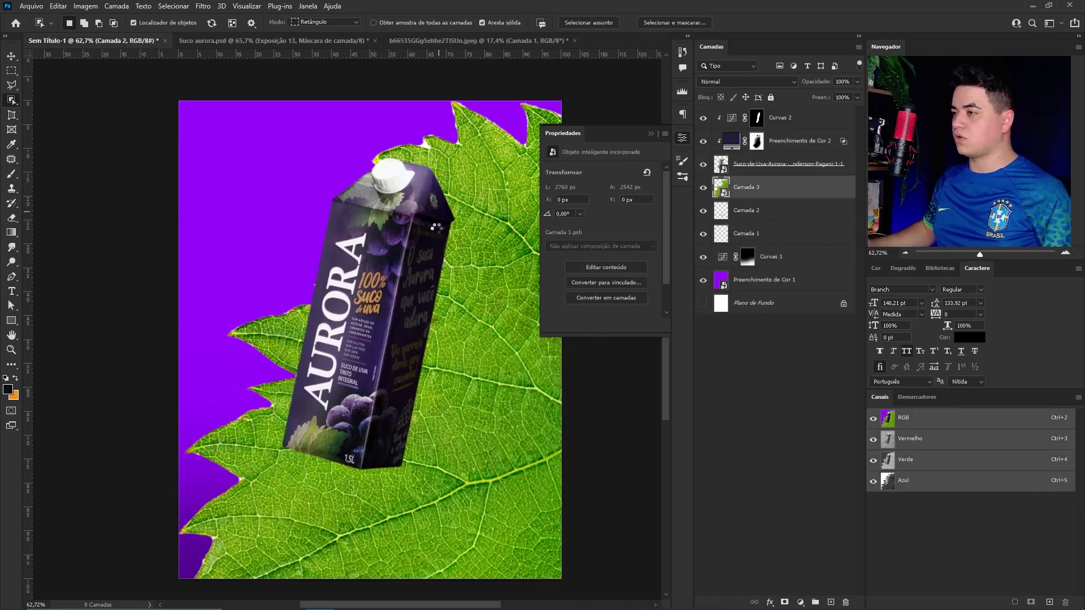
key(ctrl+t)
drag(359, 109, 335, 450)
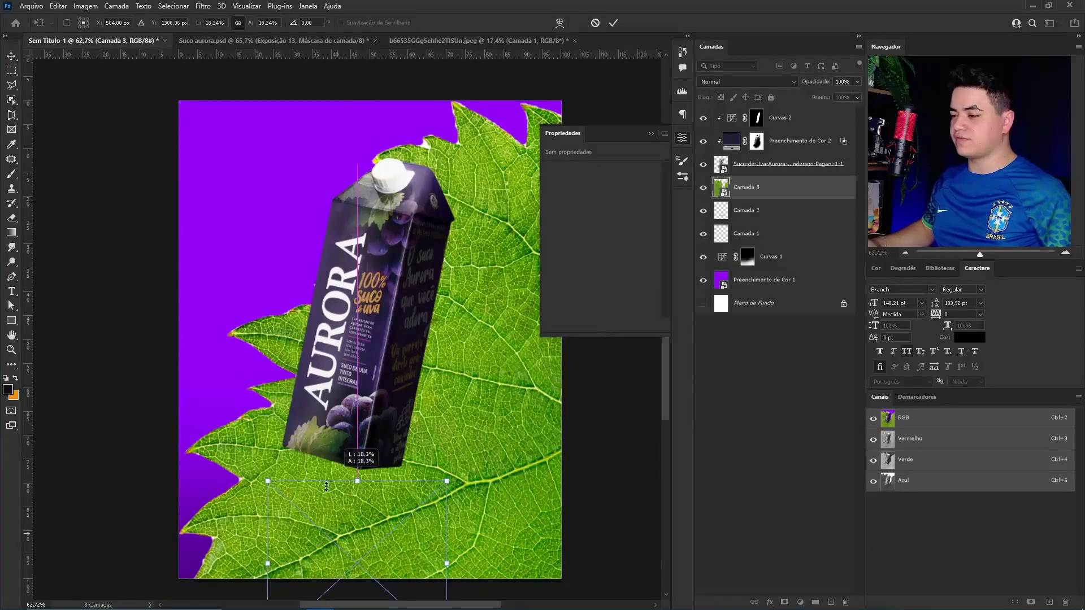
drag(362, 509, 316, 187)
drag(266, 305, 325, 303)
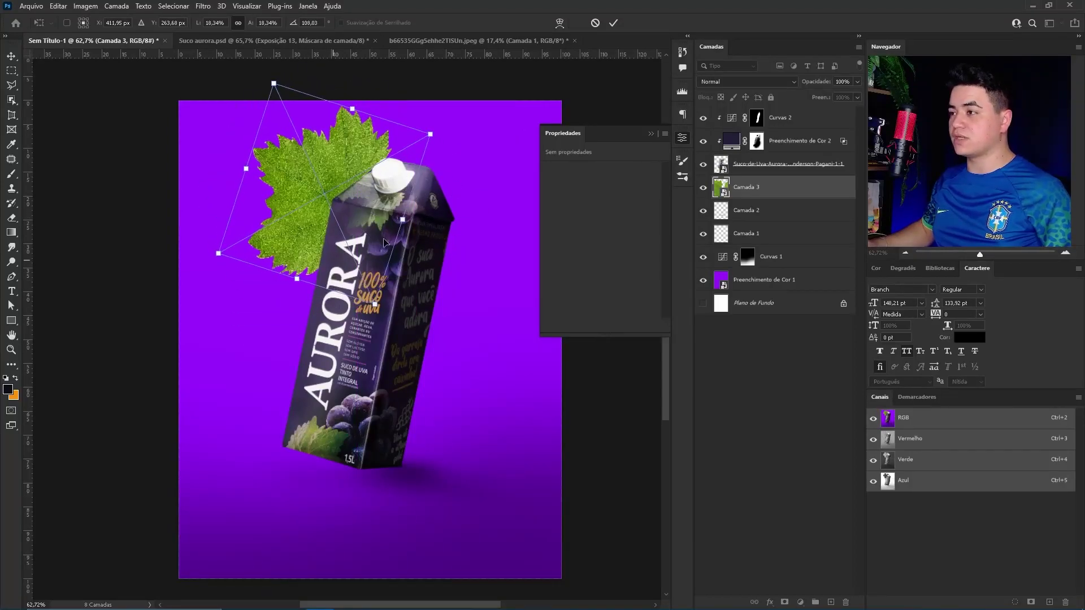
key(Return)
key(z)
click(325, 283)
click(770, 602)
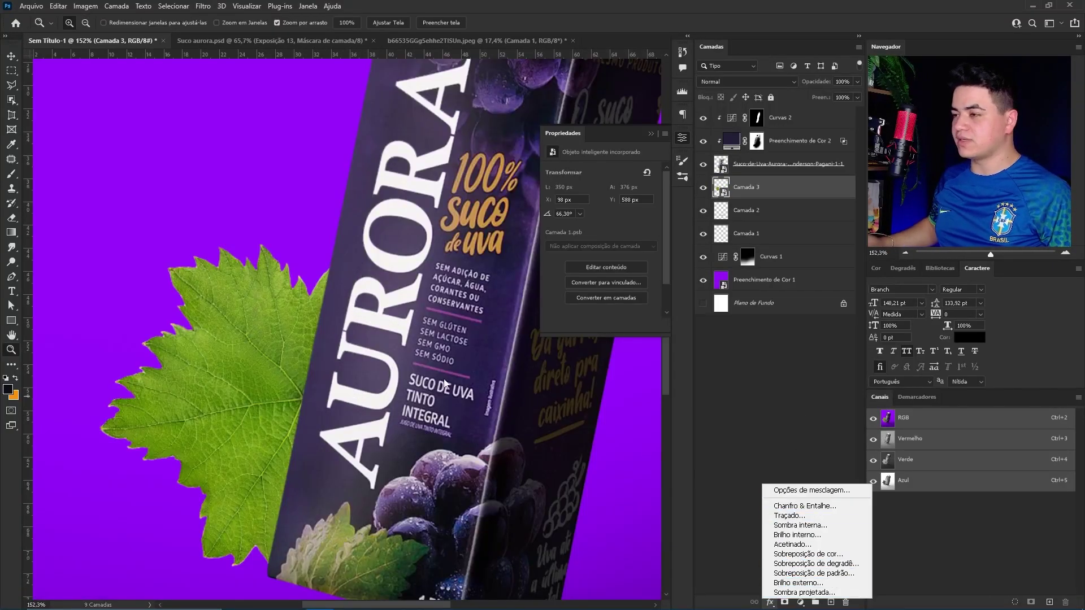
Step: Give the leaf on Camada 3 a green Inner Shadow with 4 px size
key(Escape)
click(770, 603)
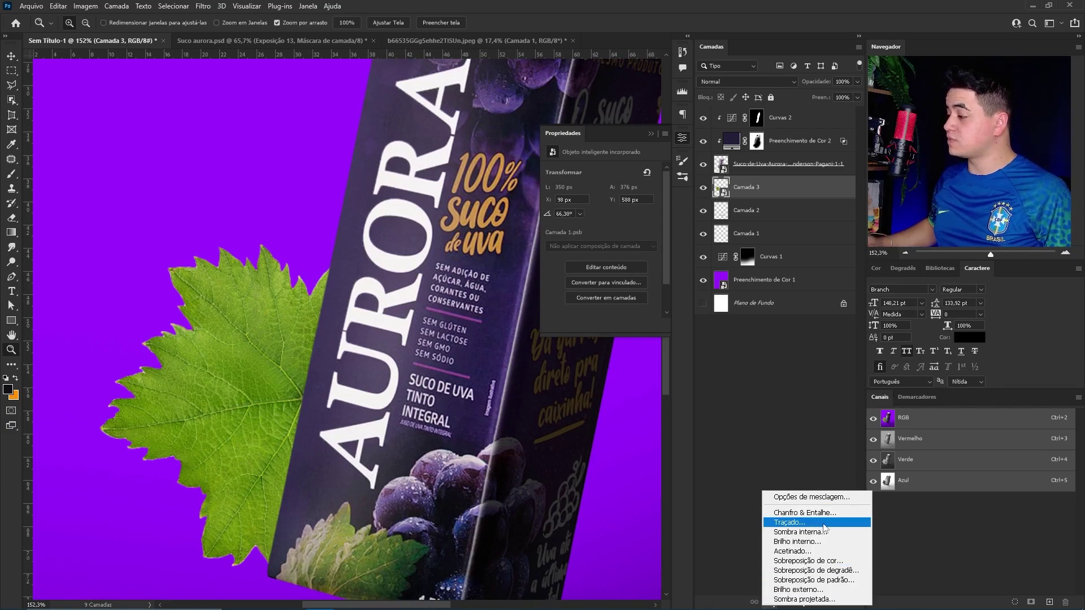
click(831, 531)
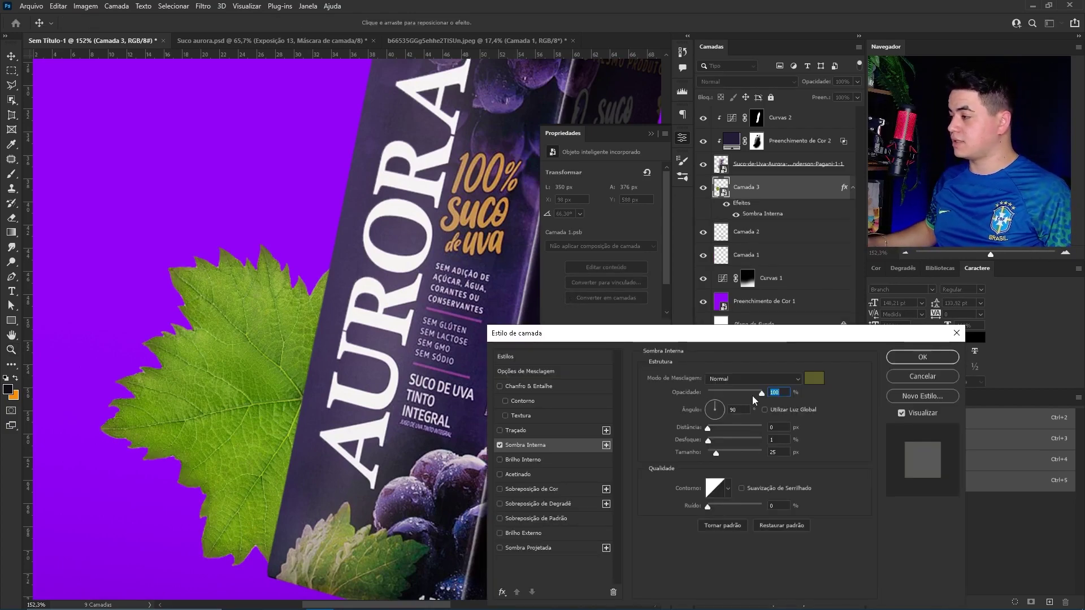
drag(716, 455, 711, 456)
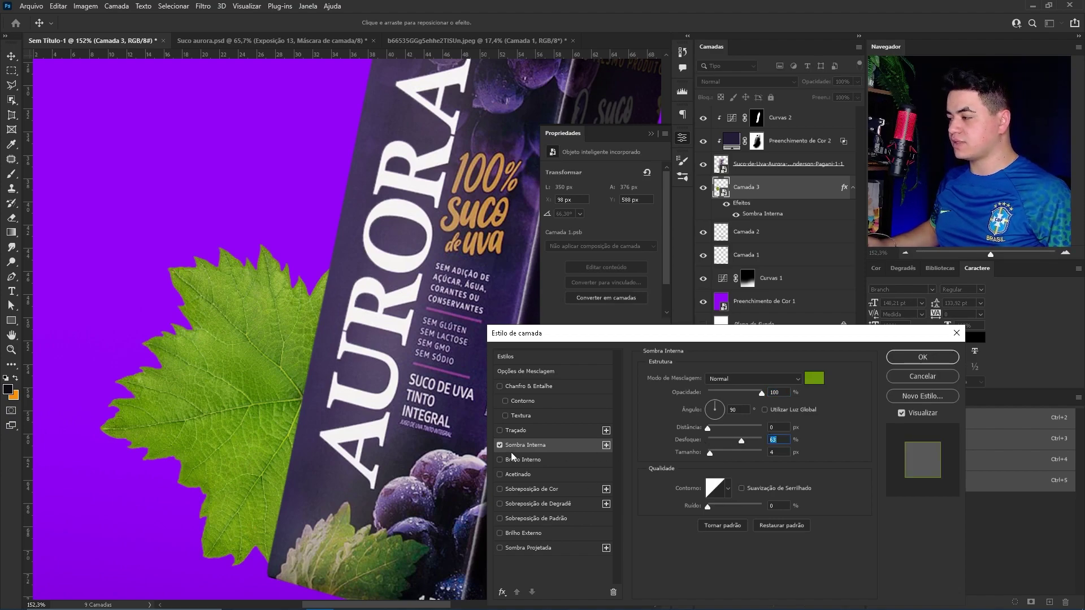
click(500, 446)
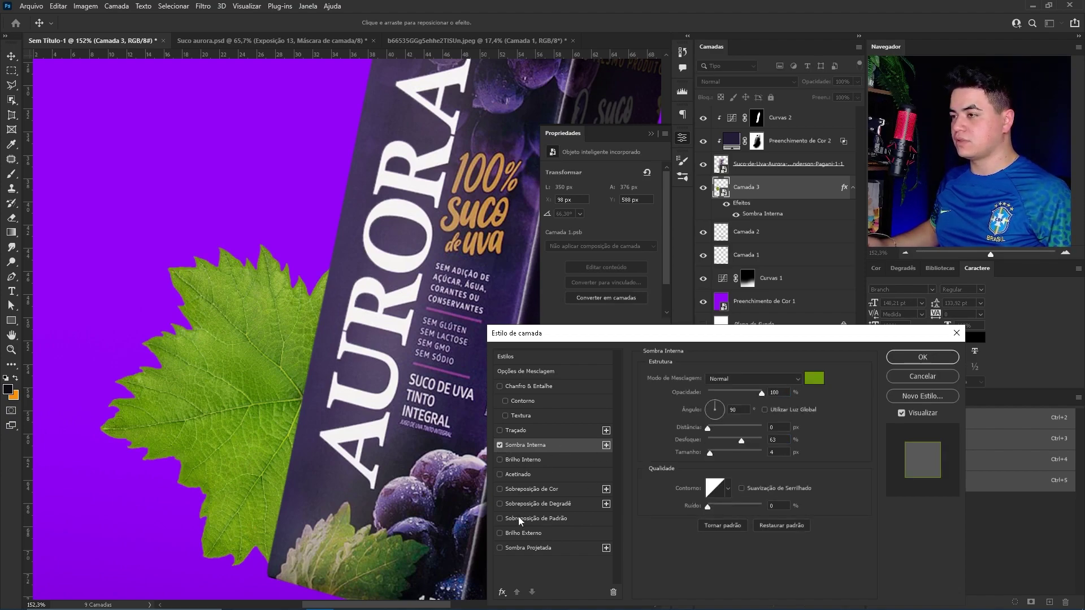
click(902, 360)
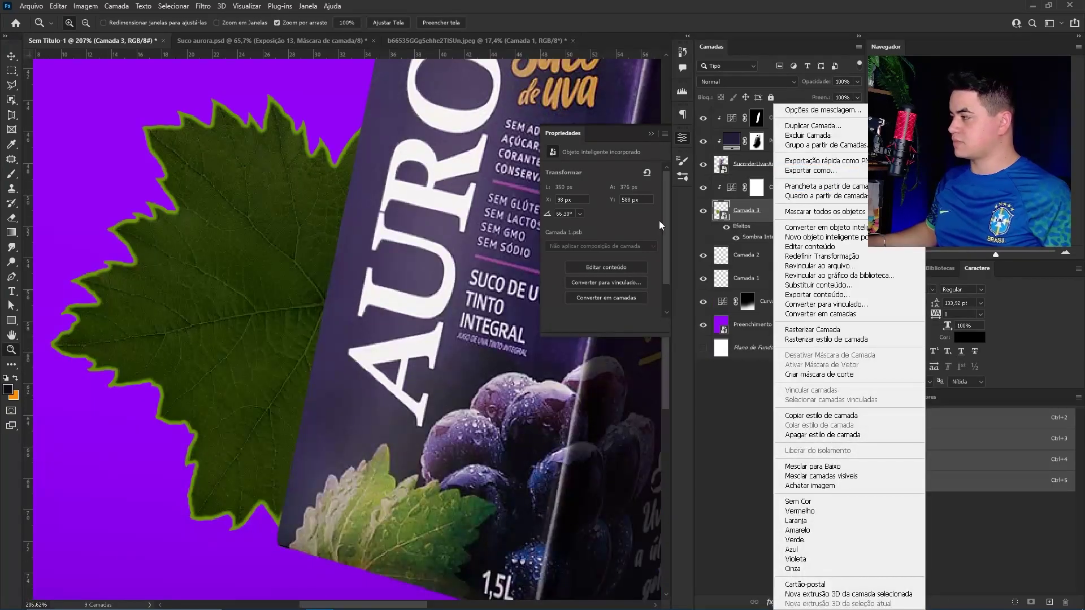
Step: Rasterize the leaf's layer style and fill the Curvas 3 mask with black
click(798, 339)
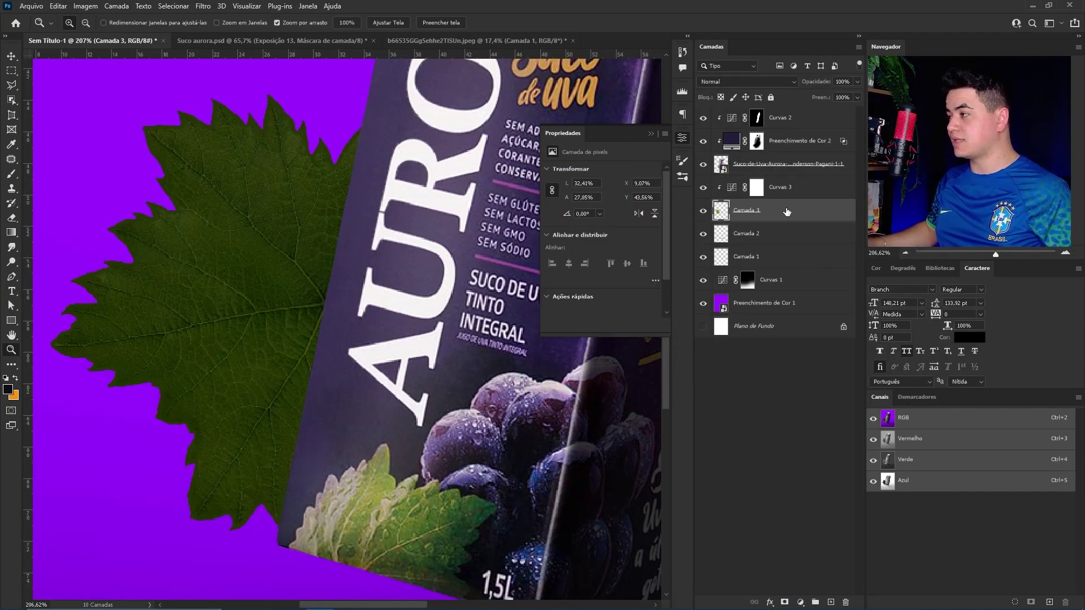
click(756, 187)
key(ctrl+i)
key(b)
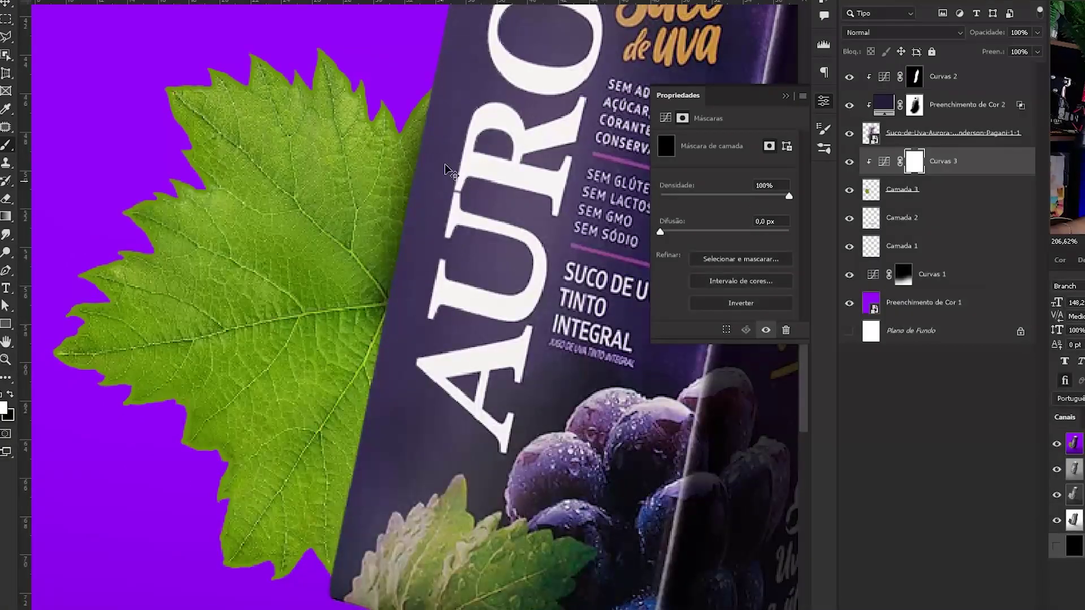
Step: Paint white on the Curvas 3 mask to darken the leaf near the carton, adjusting brush size
drag(336, 293, 362, 293)
drag(327, 572, 326, 315)
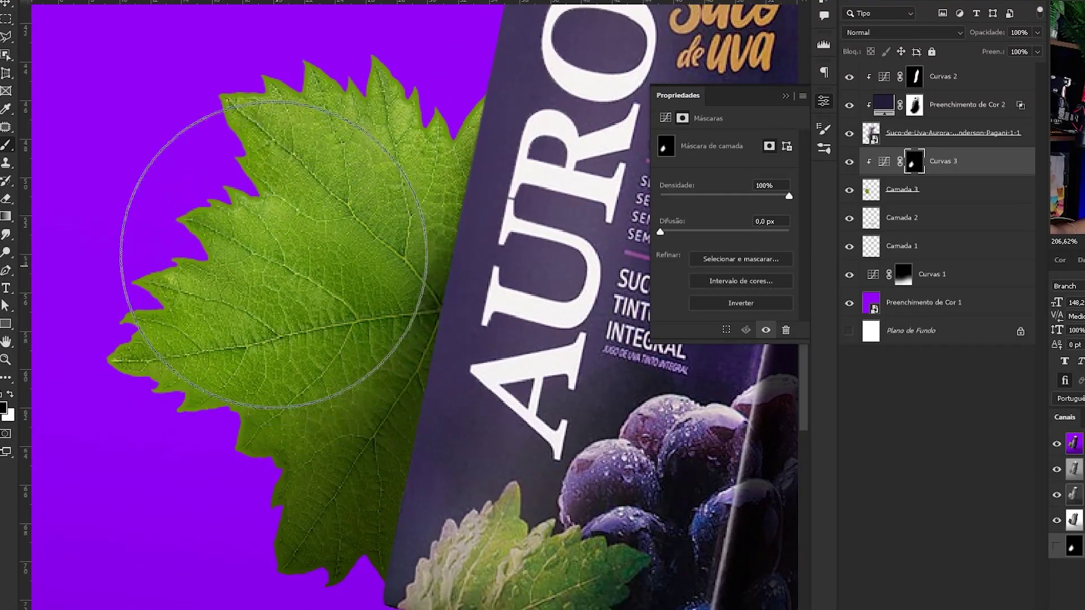
key(ctrl+z)
key(bracketleft)
key(bracketleft)
key(bracketleft)
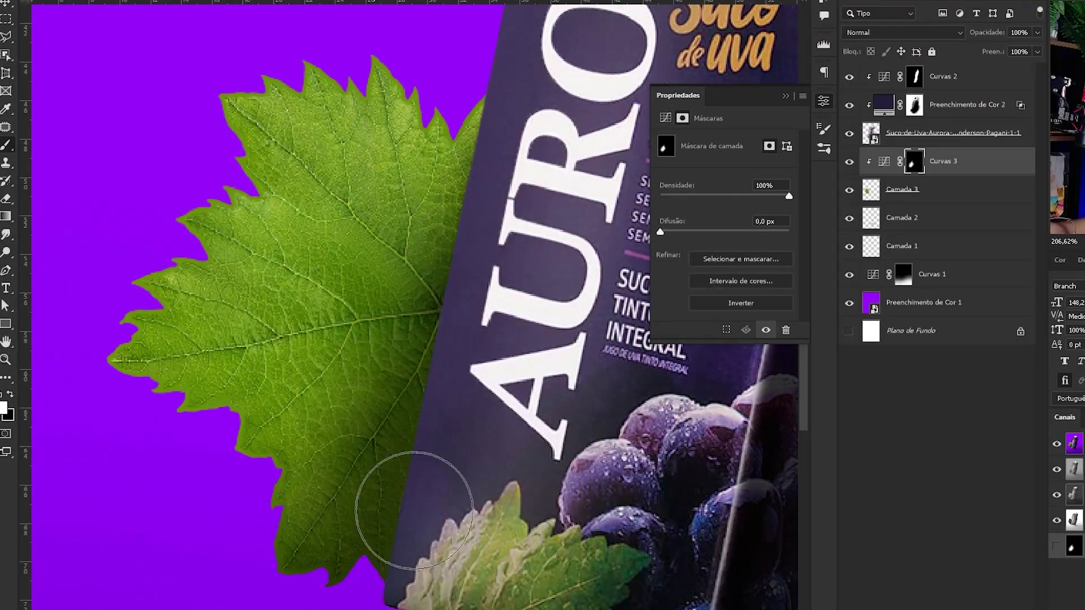
key(bracketleft)
key(bracketleft)
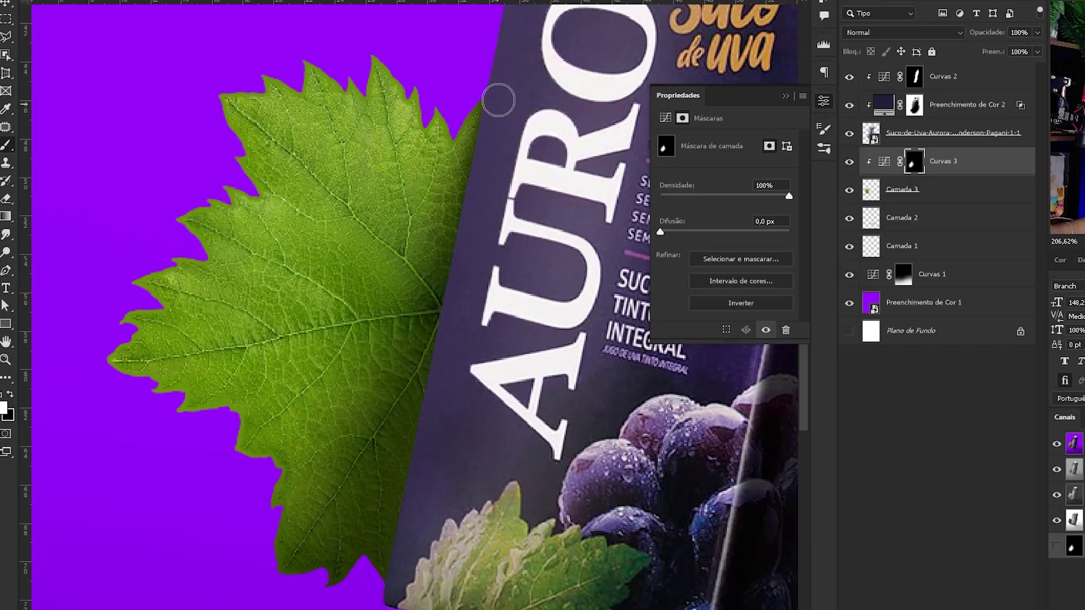
scroll(113, 514, down, 2)
key(bracketright)
key(bracketright)
key(bracketright)
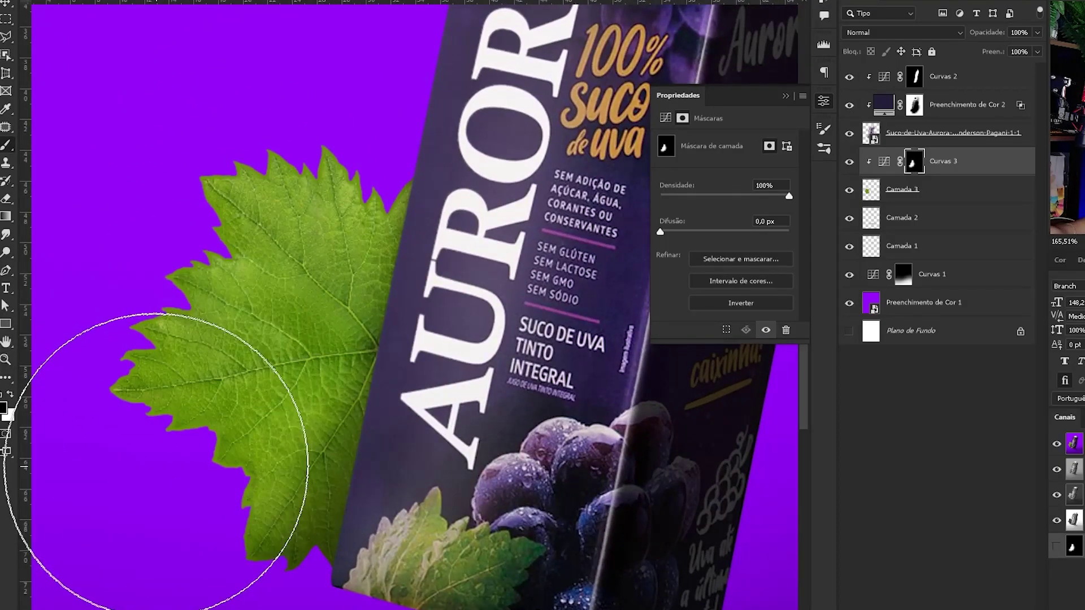
scroll(407, 447, up, 3)
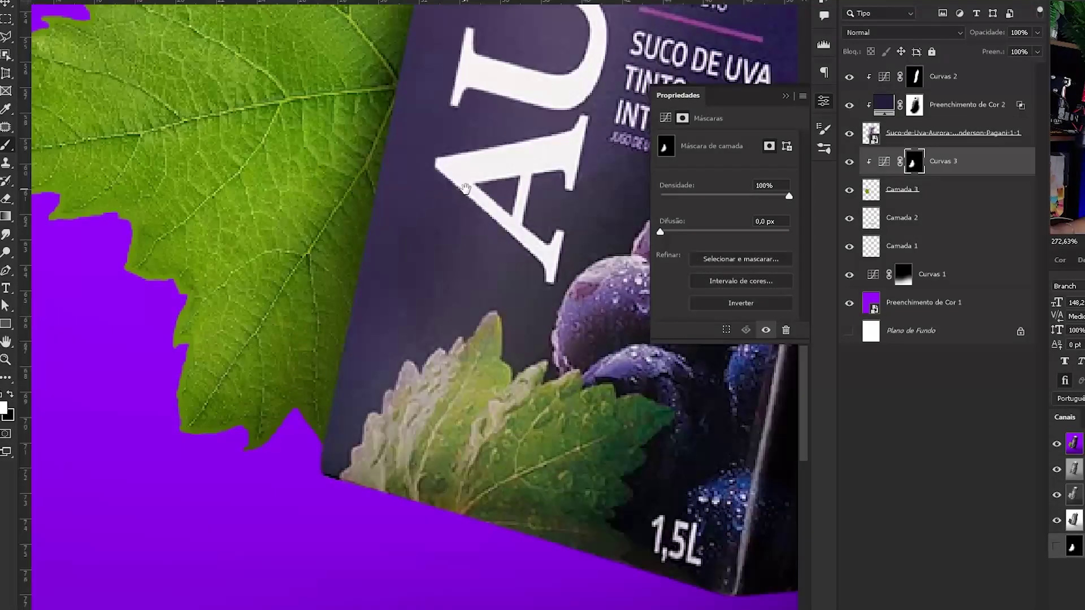
Step: Check the leaf's upper edge and Curvas 3 curve settings, then bring up the grape-leaf photo
mouse_move(362, 294)
mouse_down()
mouse_move(413, 517)
mouse_move(407, 489)
mouse_up()
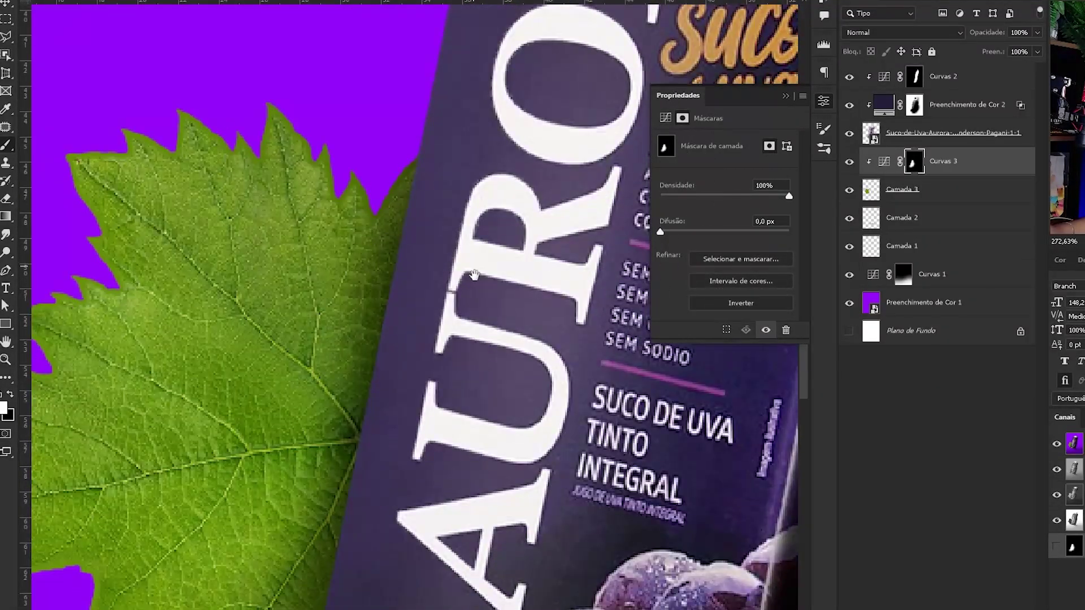
scroll(474, 276, down, 3)
scroll(310, 364, down, 2)
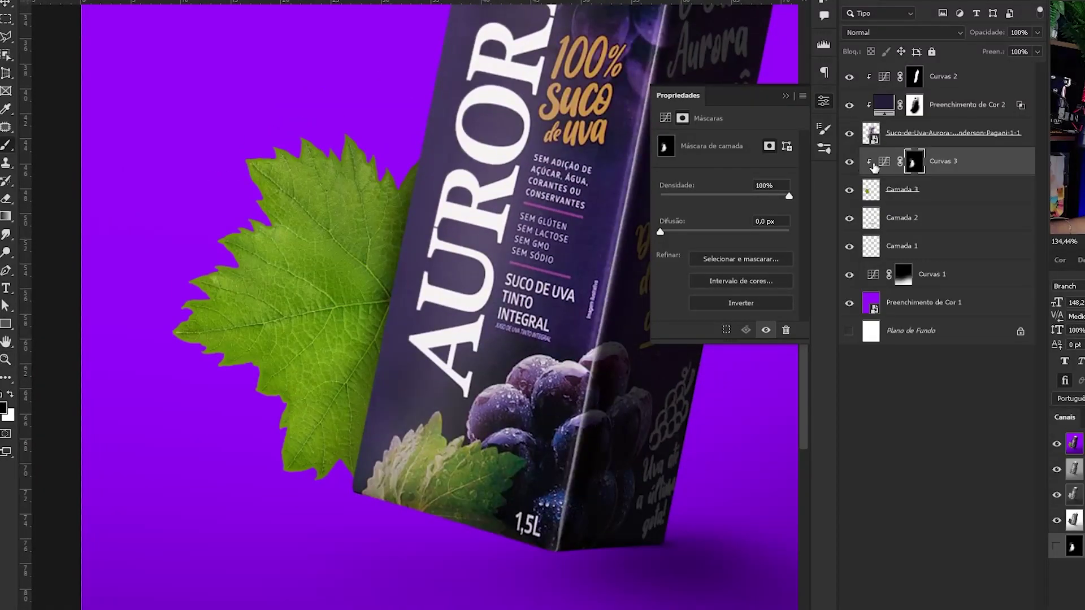
click(883, 162)
click(473, 40)
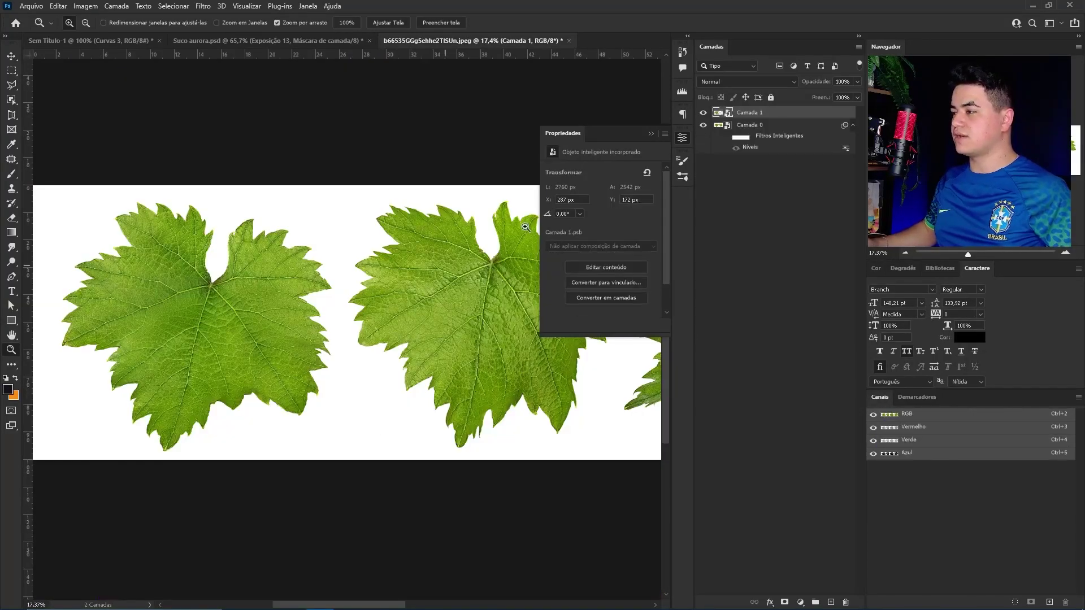
Step: Select the right leaf with Object Selection and contract the selection by 2 px
drag(317, 383, 174, 383)
key(w)
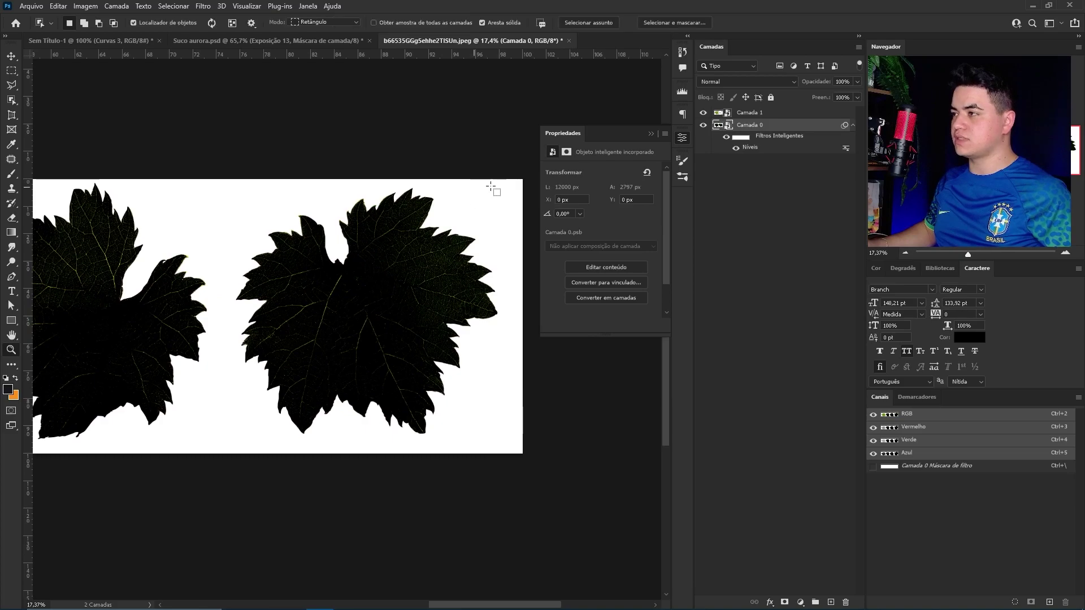
drag(506, 181, 220, 450)
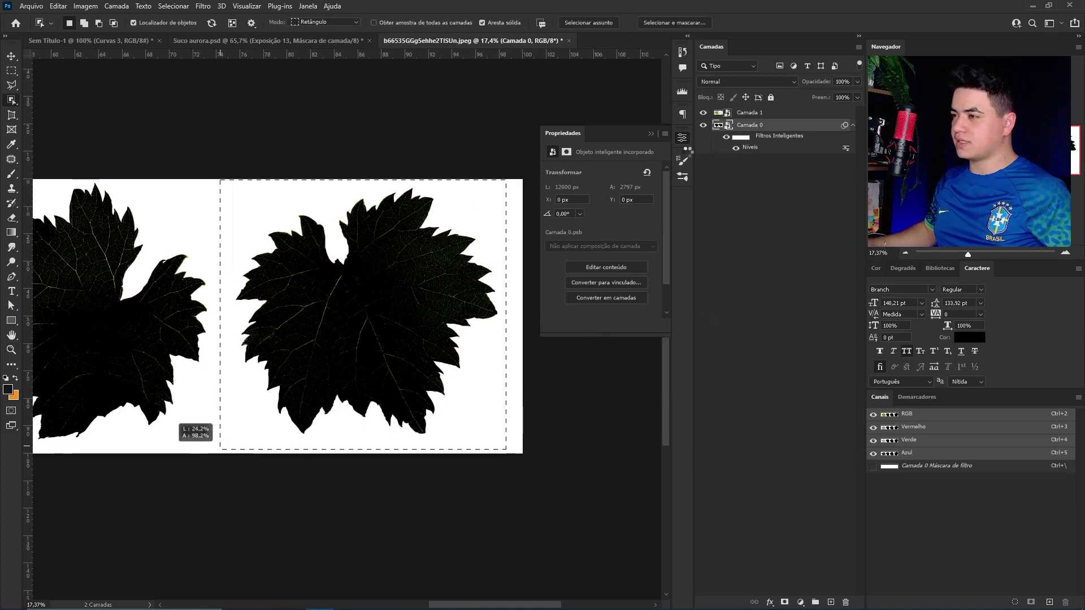
click(174, 6)
click(334, 209)
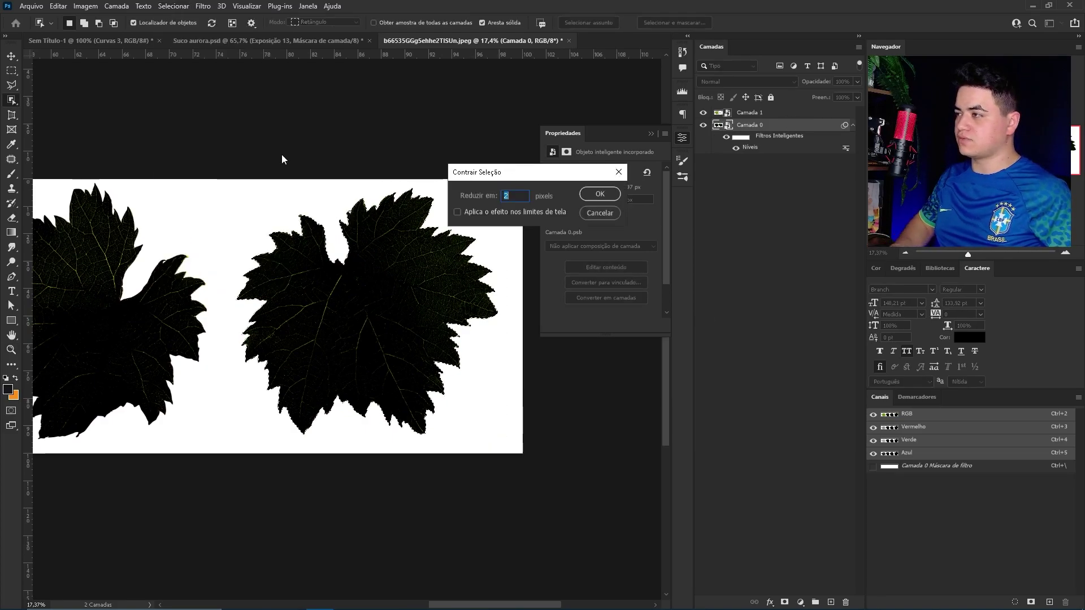
key(Return)
Step: Zoom in on the leaf edge and contract the selection by another 2 px
key(z)
drag(316, 221, 439, 210)
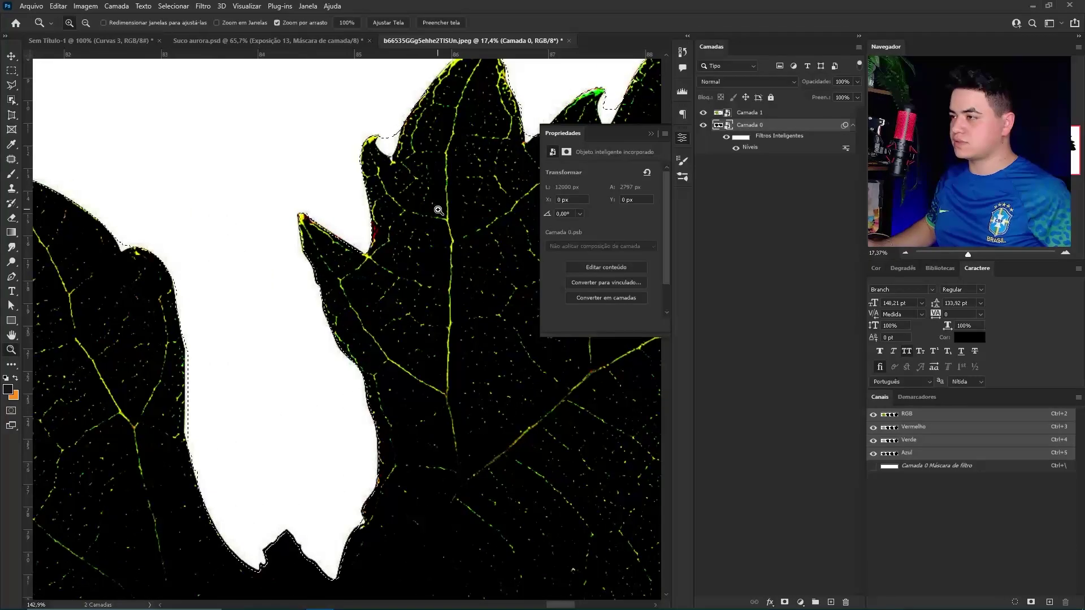
click(173, 6)
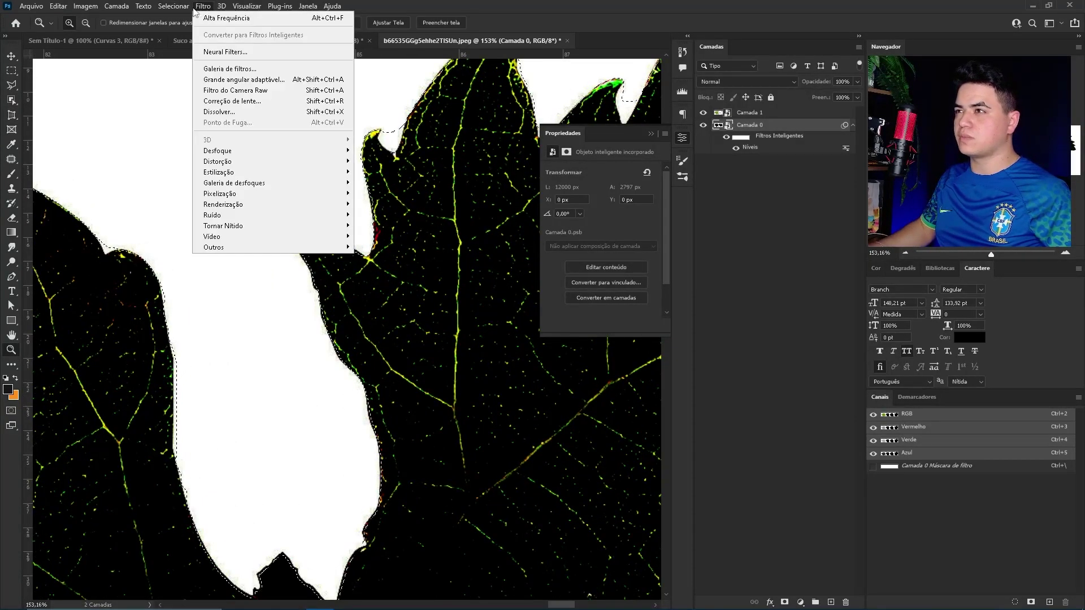
click(338, 209)
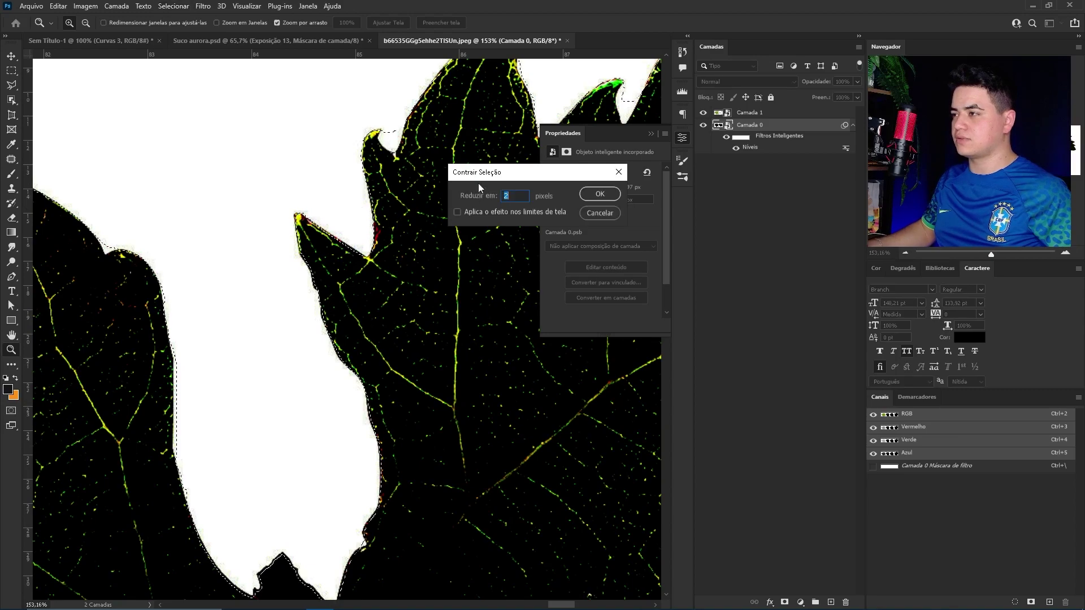
key(Return)
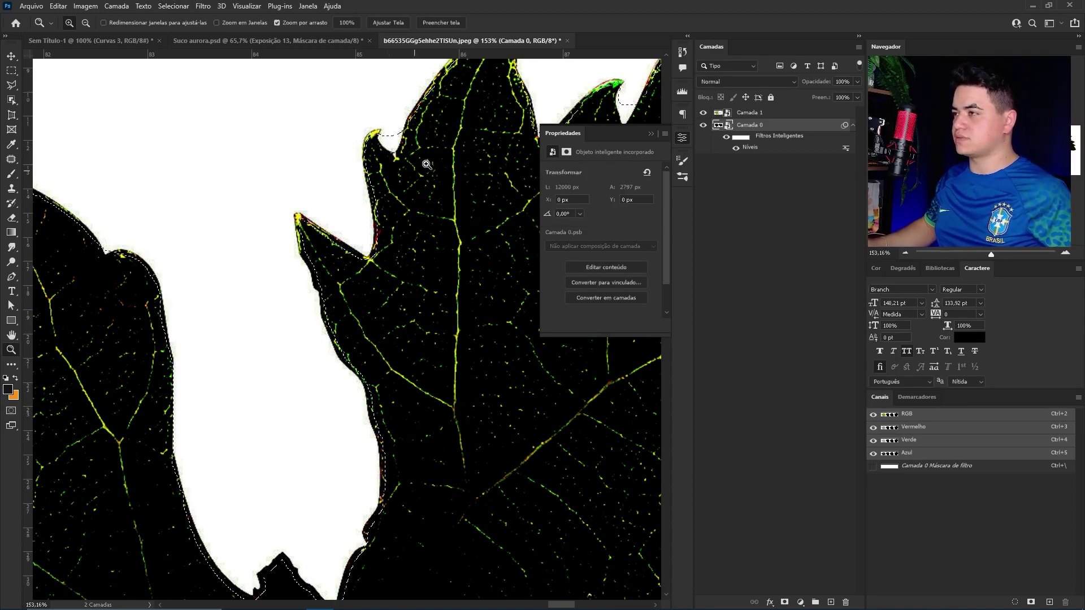
drag(424, 162, 339, 164)
Step: Hide the Smart Filters, copy the leaf to a new layer, and convert it to a Smart Object
click(726, 136)
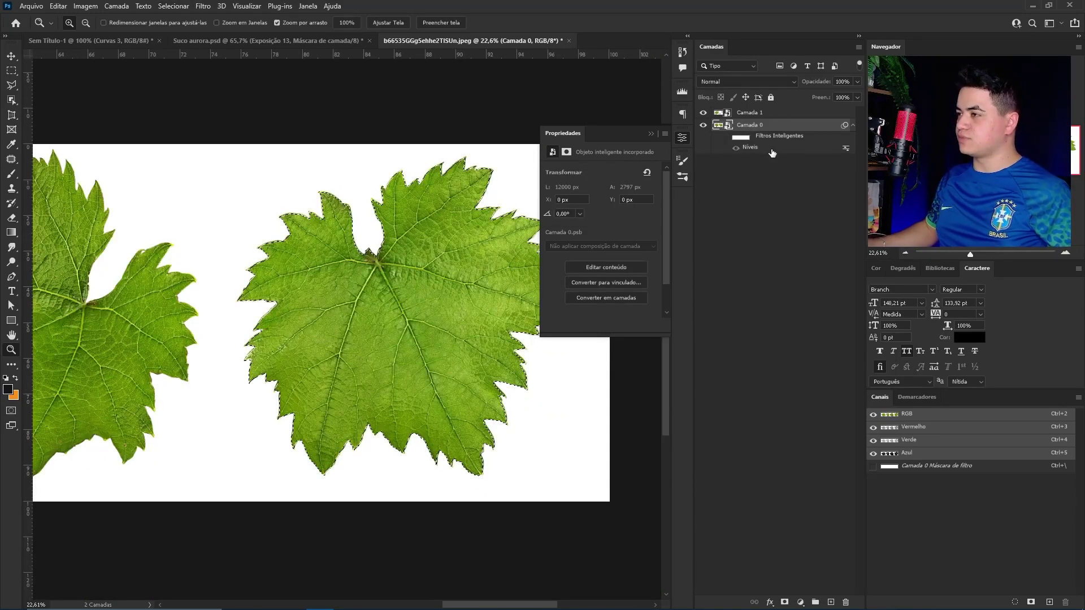
key(ctrl+j)
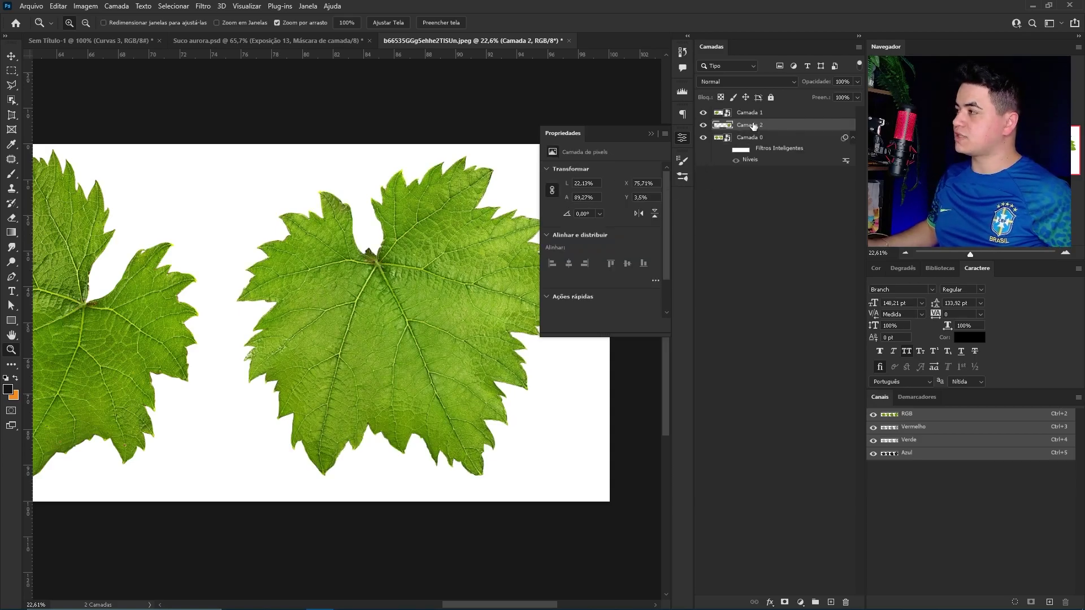
key(ctrl+alt+shift+s)
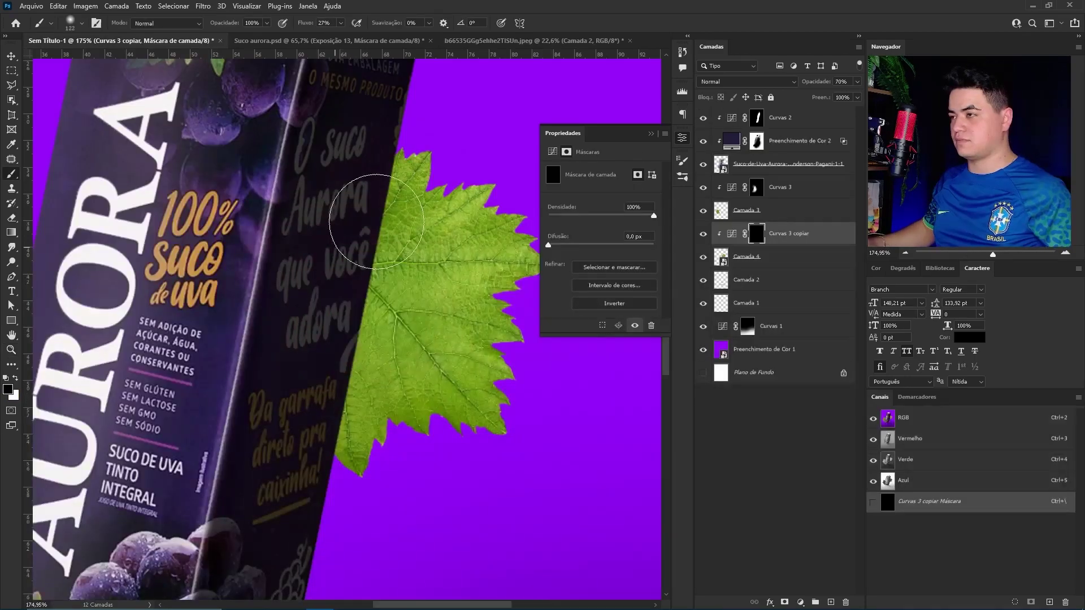
Step: Paint darkening onto the right leaf beside the carton and zoom out
drag(331, 251, 424, 436)
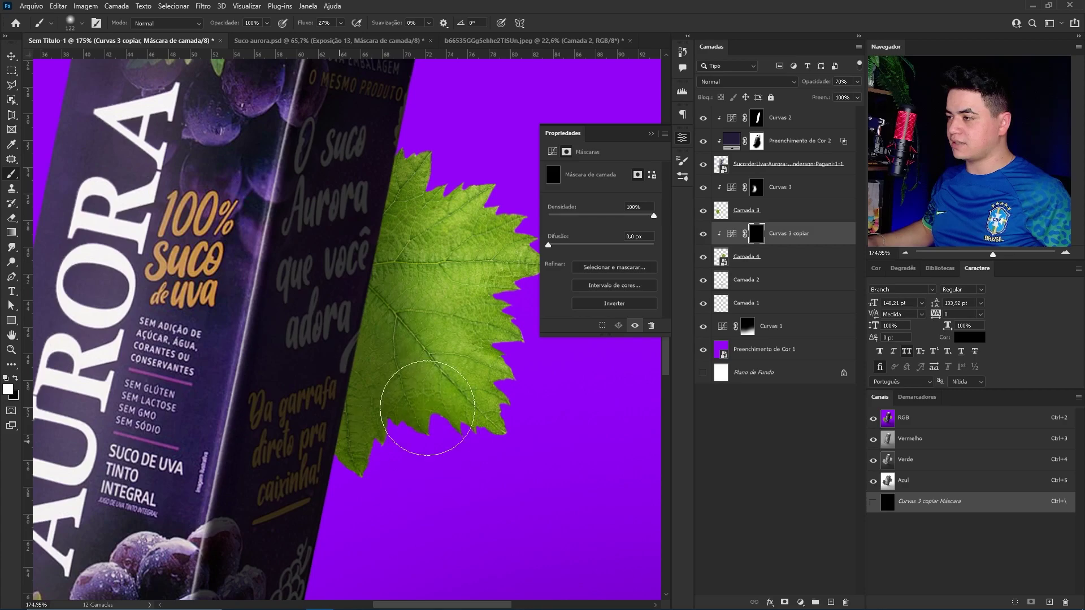
mouse_move(460, 254)
mouse_down()
mouse_move(441, 282)
mouse_move(448, 145)
mouse_move(388, 133)
mouse_move(400, 292)
mouse_up()
key(z)
scroll(400, 282, down, 2)
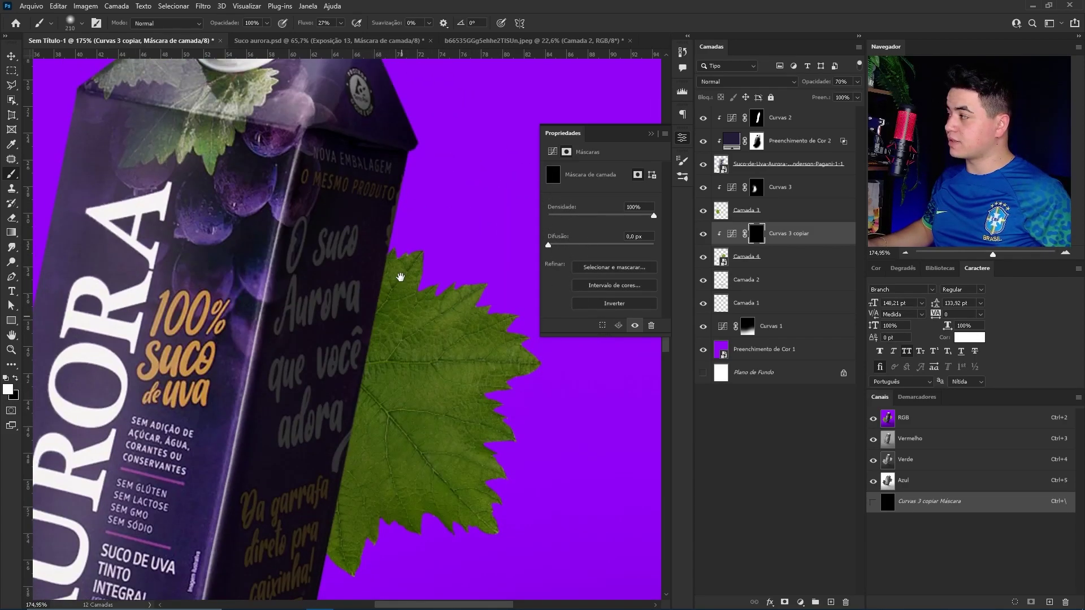
scroll(390, 291, down, 3)
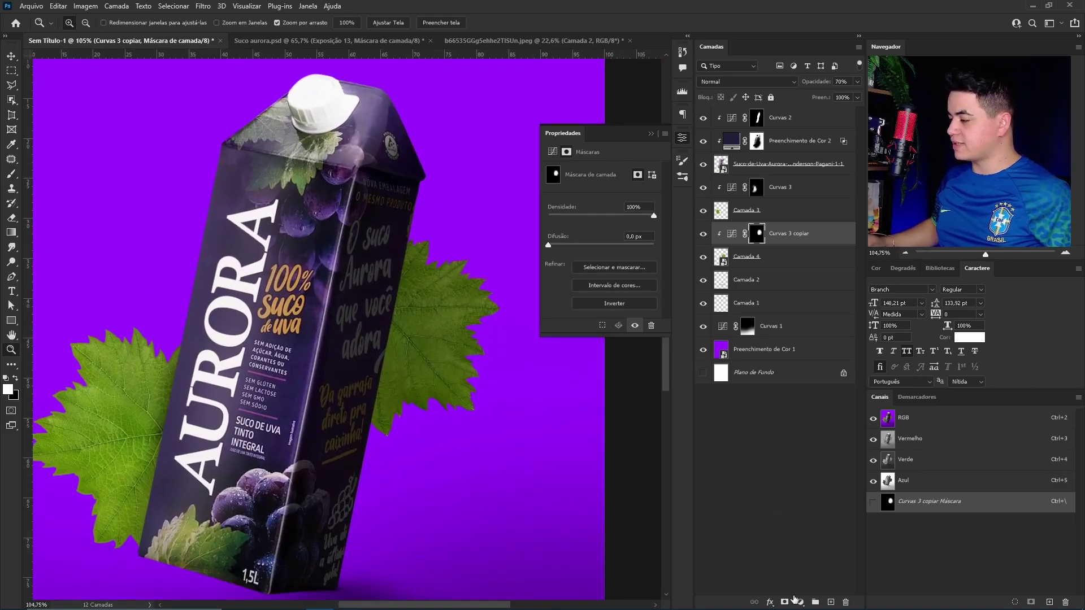
Step: Add a Curves layer lowering the highlights, with an inverted mask clipped to the leaf
click(802, 602)
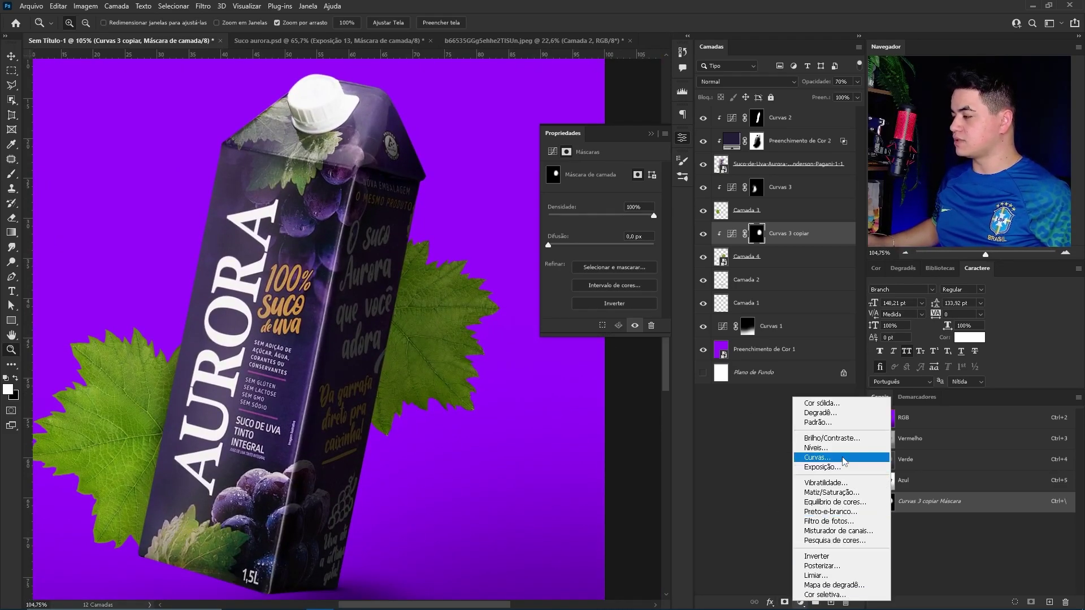
click(820, 464)
drag(648, 199, 658, 232)
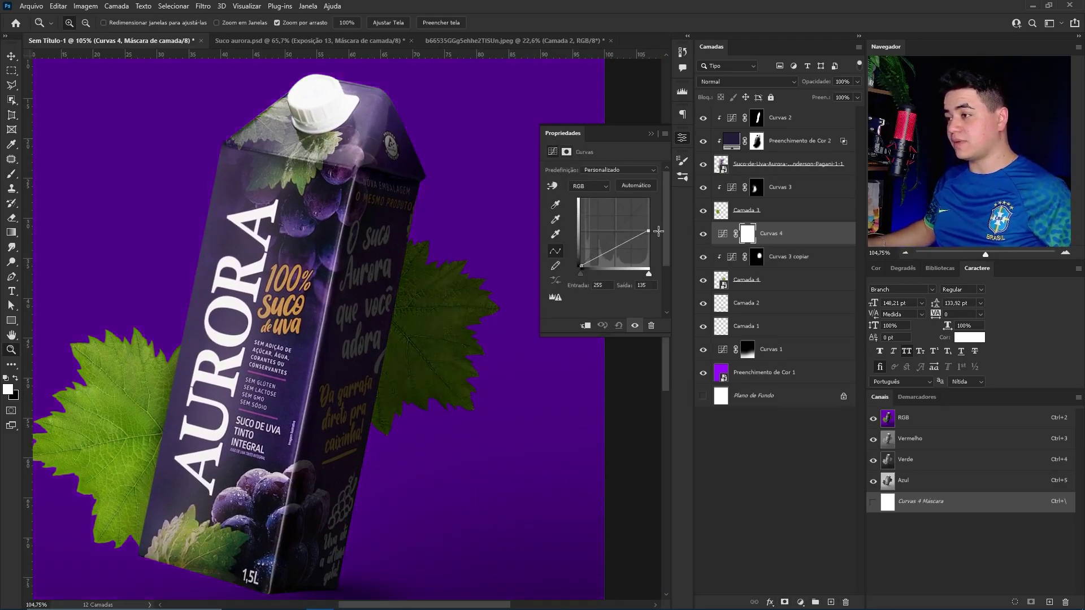
key(ctrl+i)
key(ctrl+alt+g)
Step: Paint white on the Curves mask along the leaf's carton edge and compare the result
scroll(431, 347, up, 2)
scroll(465, 347, up, 2)
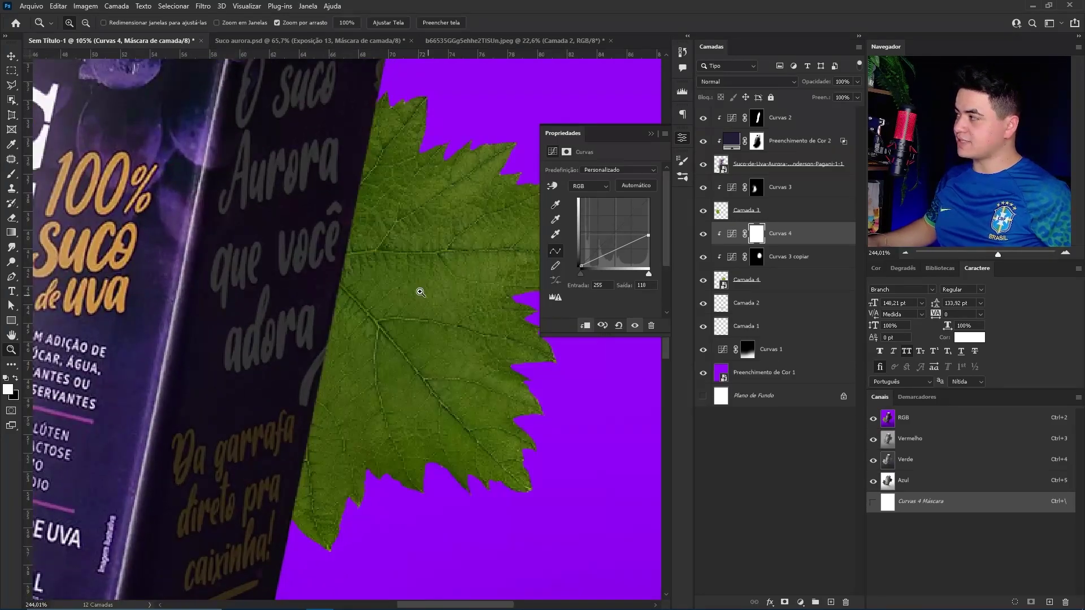
key(b)
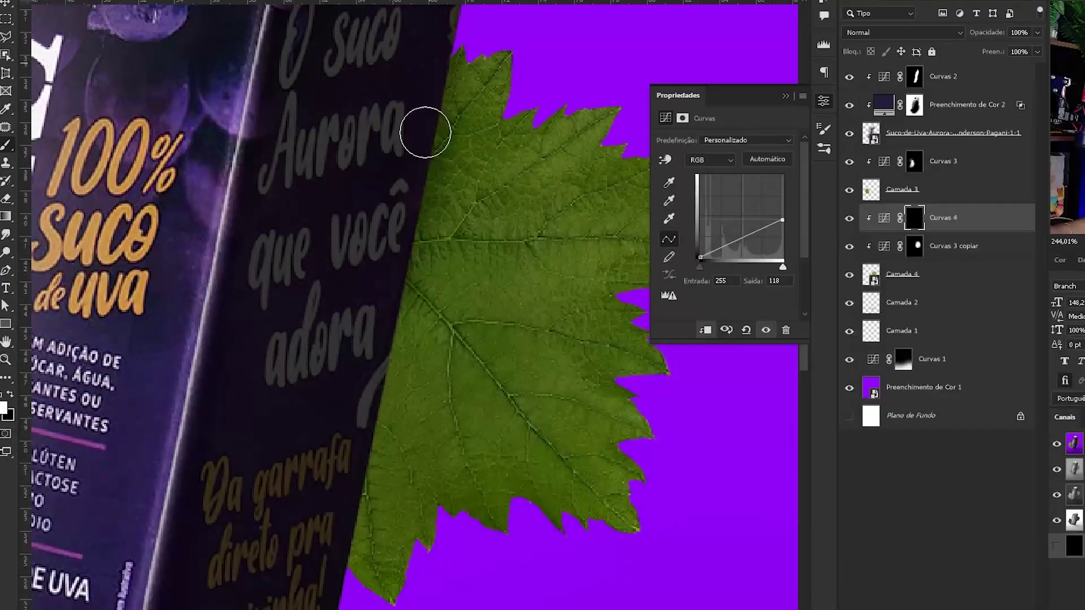
mouse_move(323, 434)
mouse_down()
mouse_move(383, 387)
mouse_move(375, 339)
mouse_up()
key(ctrl+0)
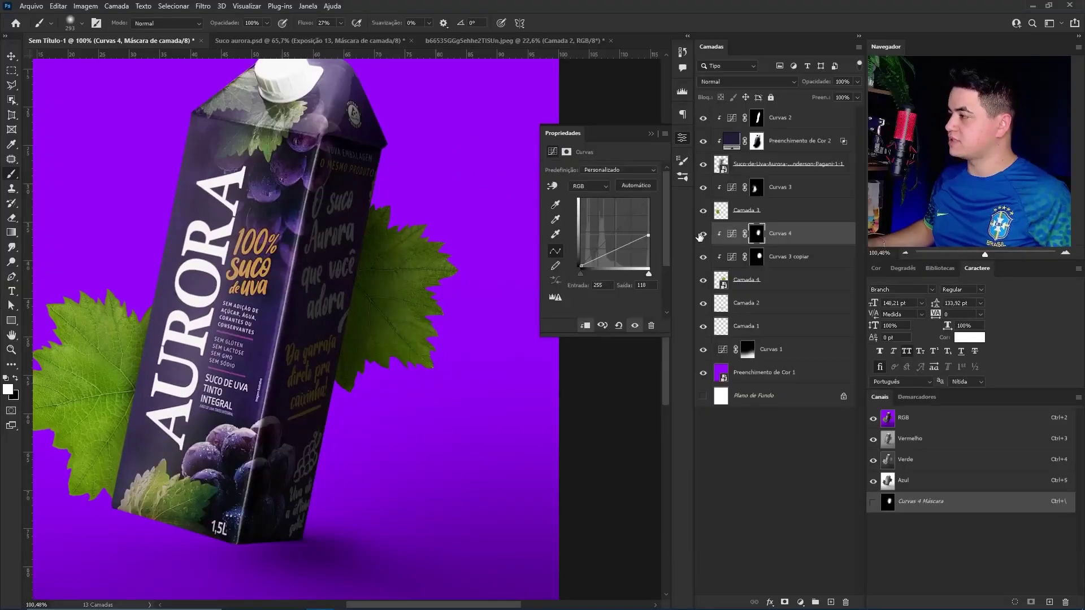
click(704, 233)
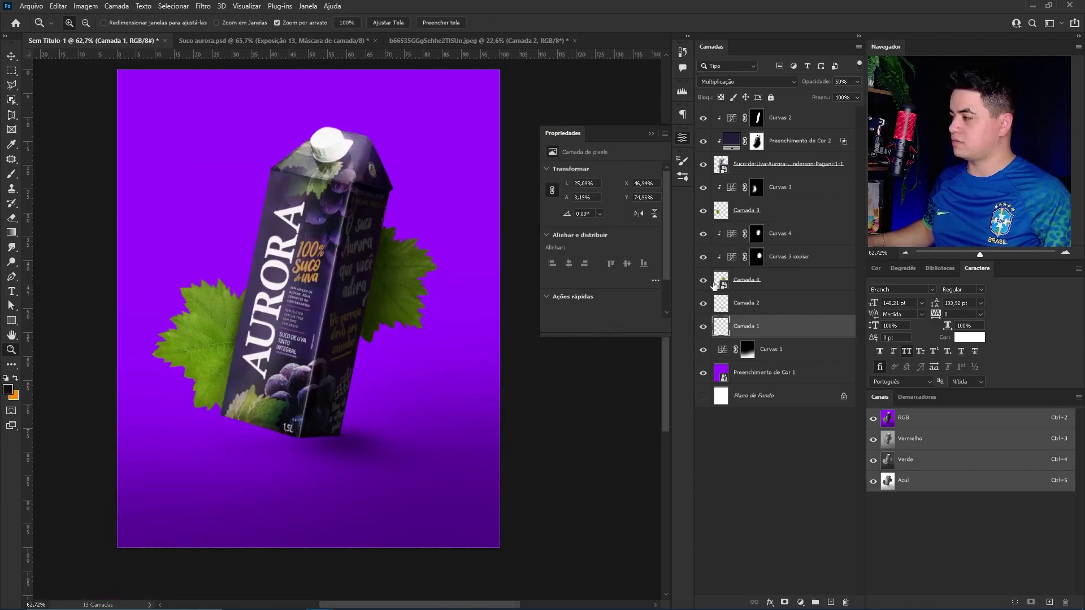
Step: Enlarge the carton, leaves and shadows to about 117% and tilt them slightly
shift+click(795, 131)
key(ctrl+t)
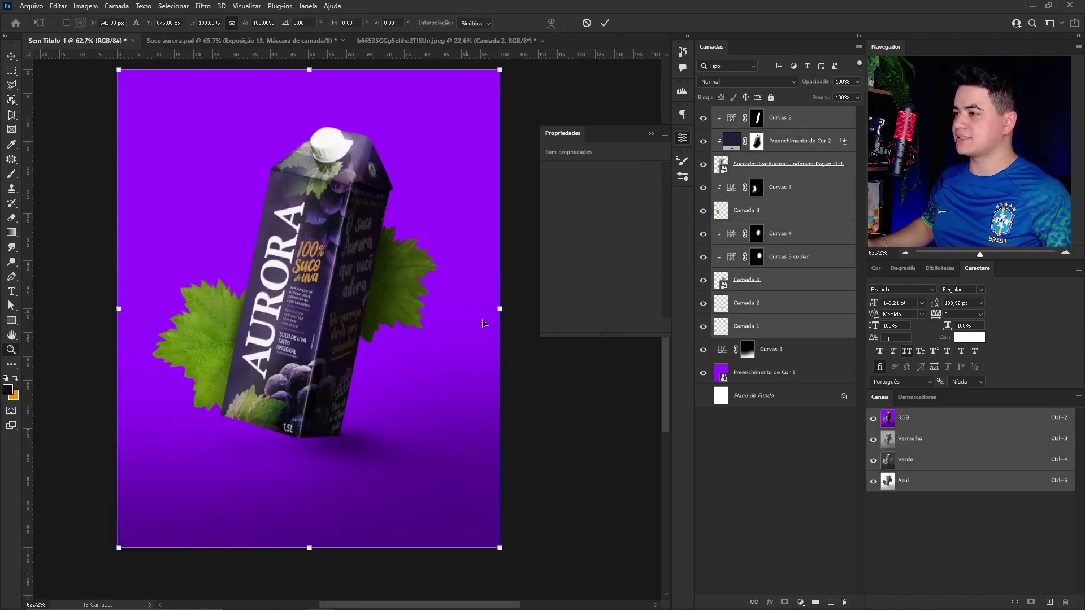
mouse_move(486, 324)
mouse_down()
mouse_move(462, 363)
mouse_move(478, 347)
mouse_up()
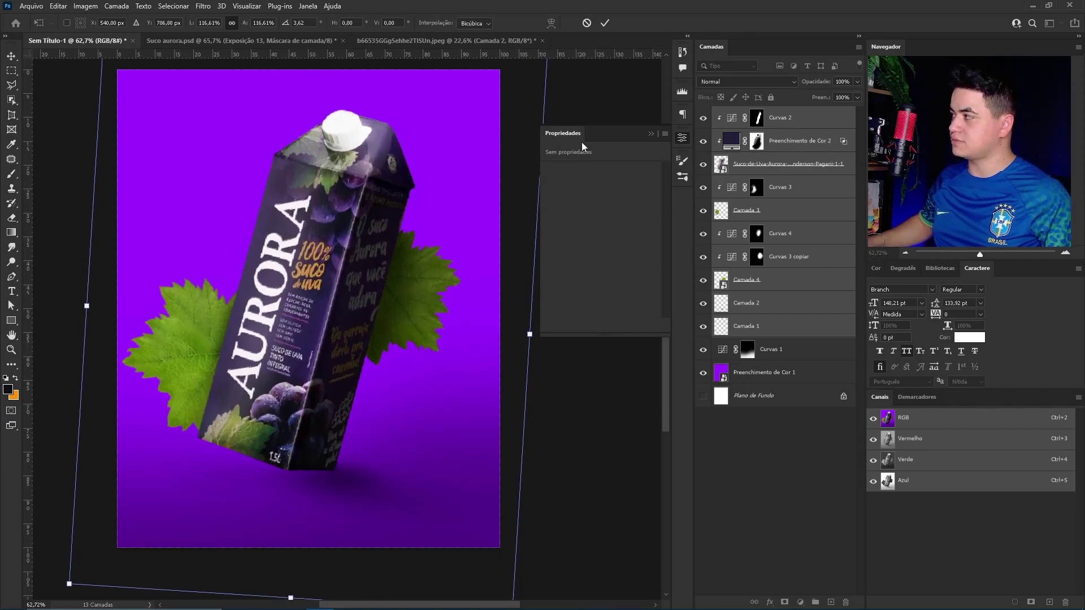
click(604, 24)
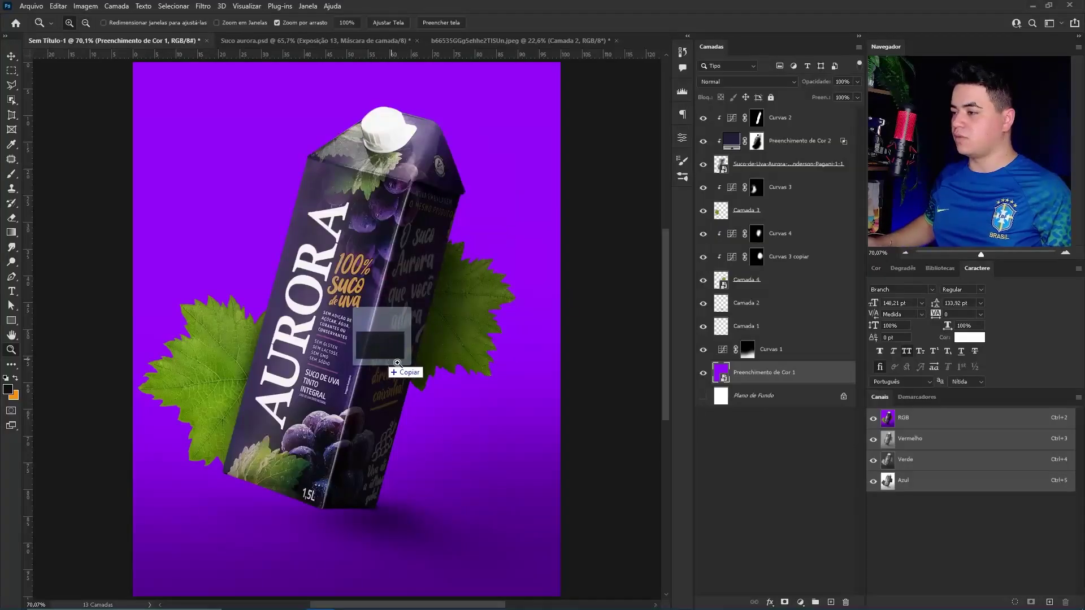
Step: Place the dark droplet photo, flip it horizontally, and move it below the carton
drag(281, 162, 390, 345)
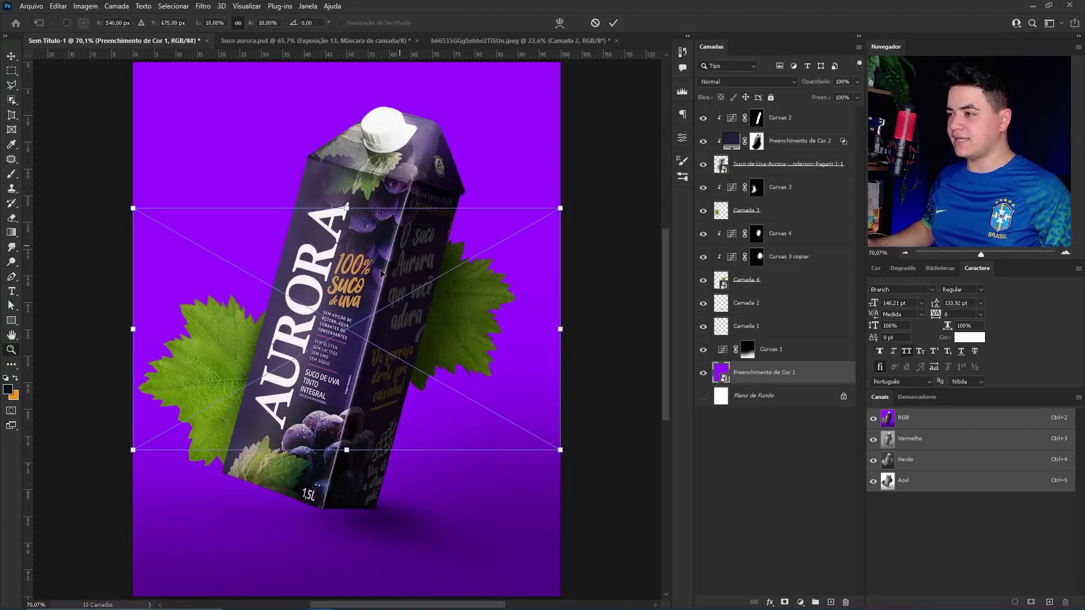
drag(382, 274, 332, 242)
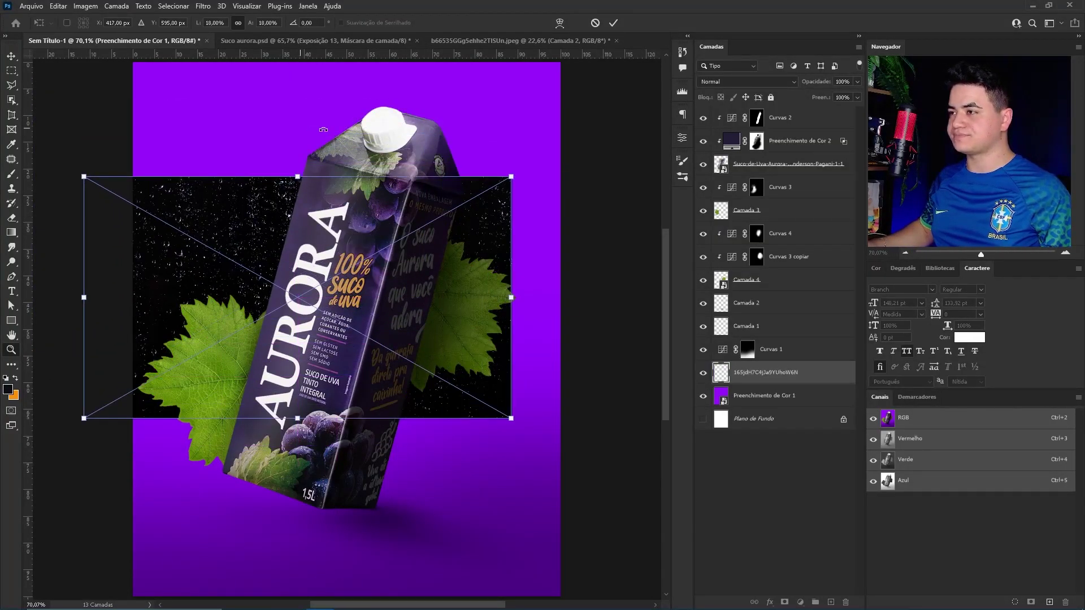
drag(323, 130, 343, 231)
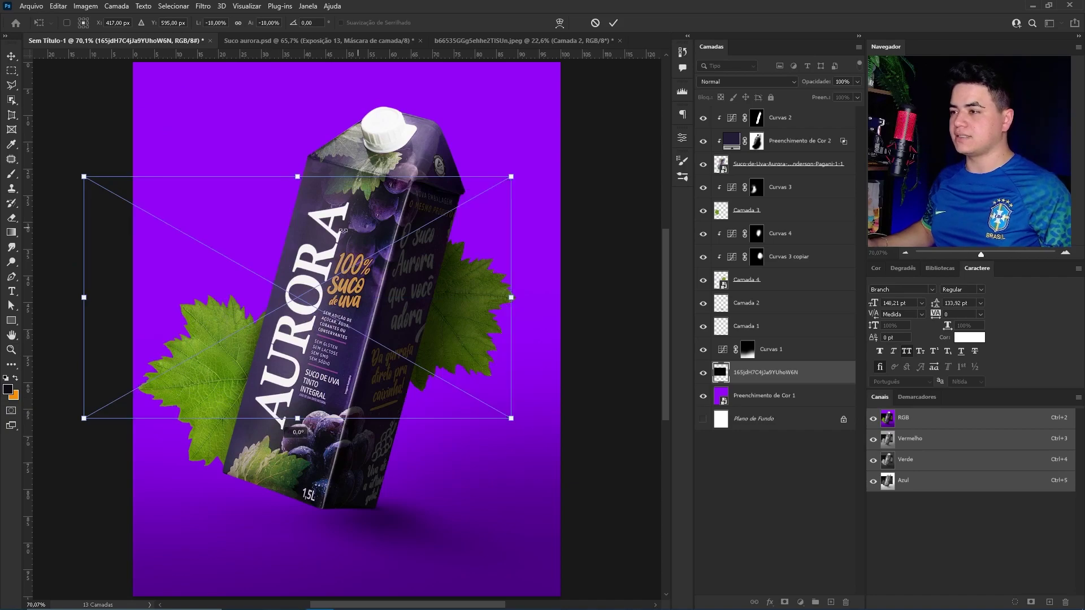
drag(362, 396, 411, 590)
scroll(339, 282, down, 5)
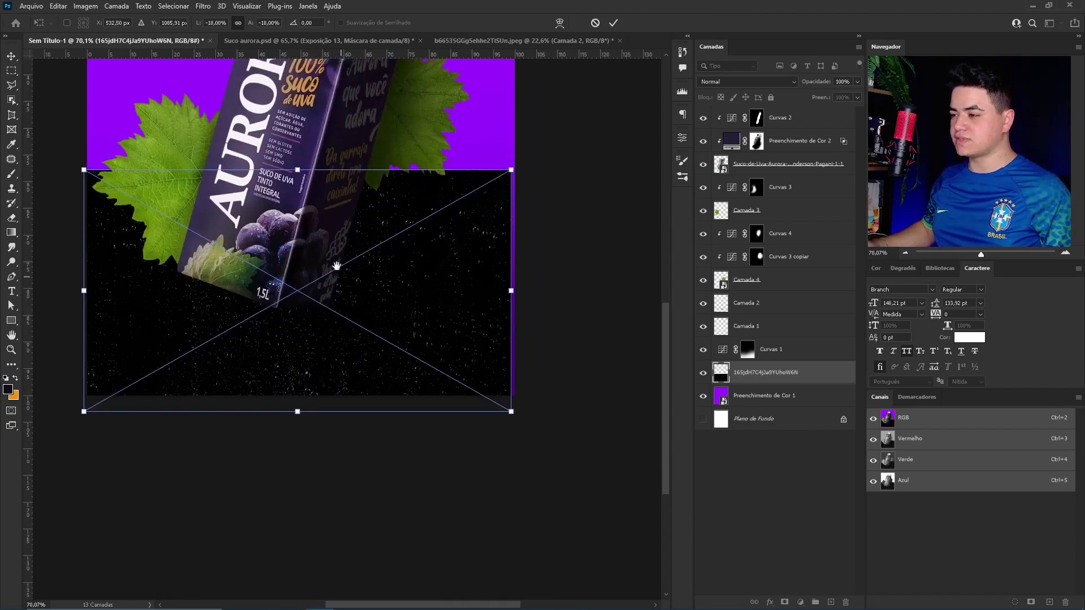
Step: Reshape the droplet image, pulling its top-right corner in and squashing it vertically
right_click(343, 195)
key(Escape)
drag(499, 391, 660, 391)
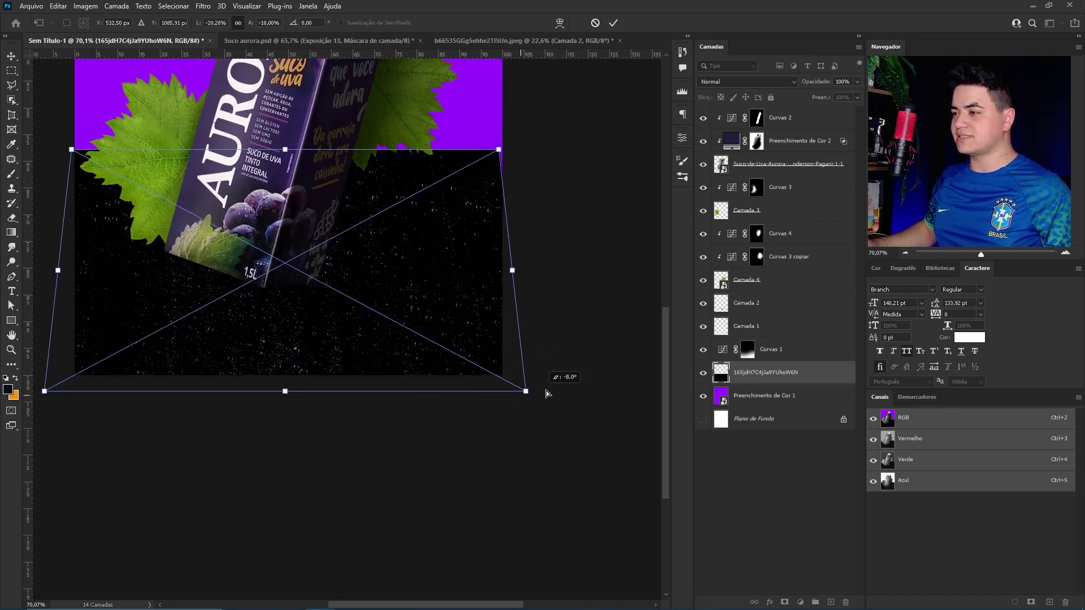
drag(430, 277, 524, 369)
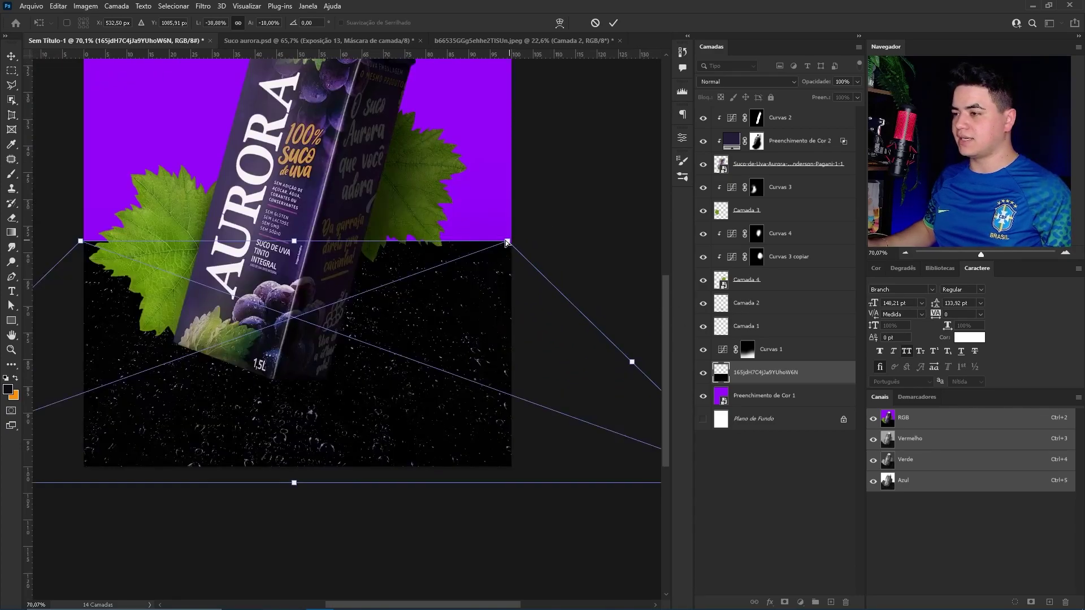
drag(508, 241, 446, 231)
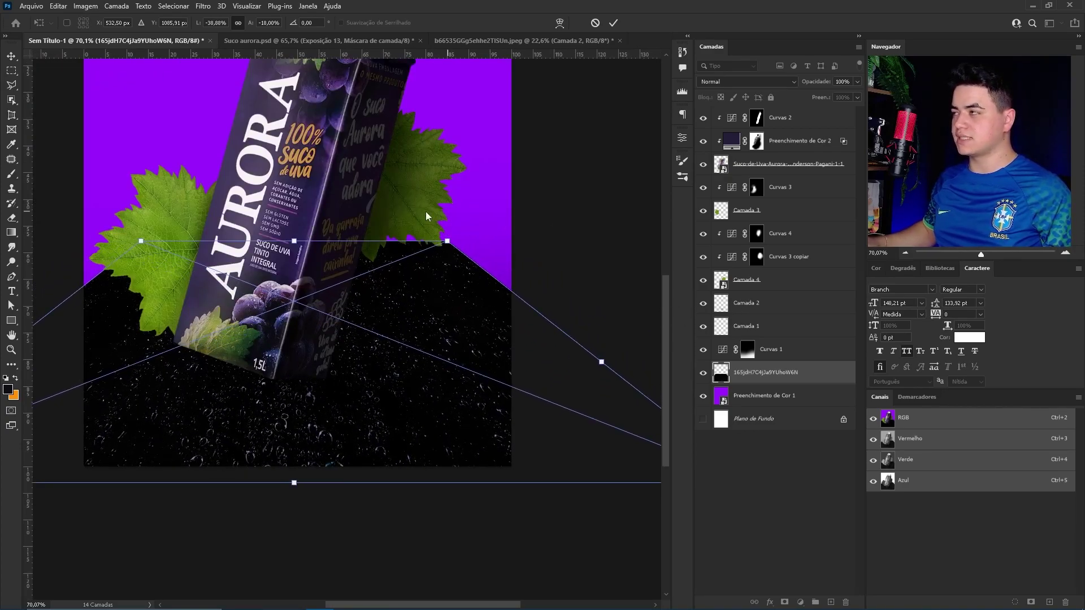
right_click(274, 338)
click(305, 368)
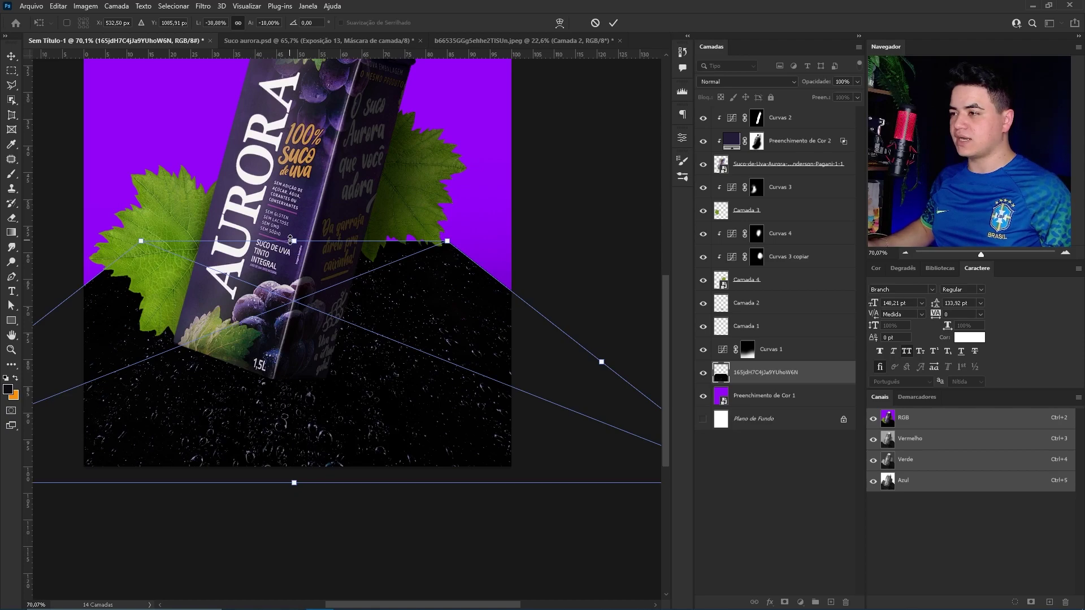
drag(294, 239, 290, 286)
drag(368, 412, 305, 338)
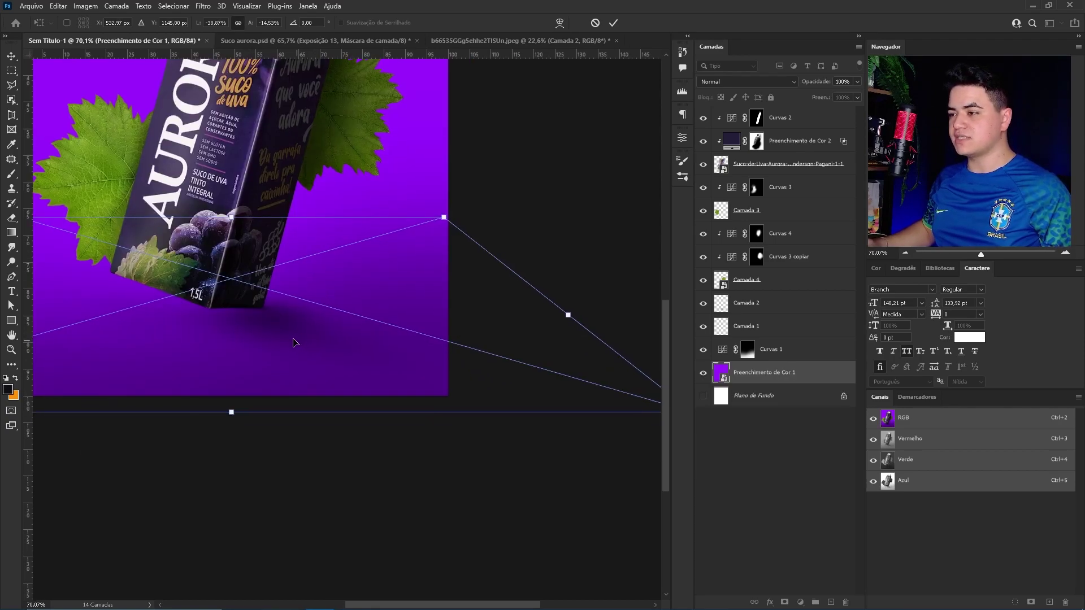
Step: Widen the floor's bottom in Perspective, then lower its top edge below the leaves
right_click(294, 339)
click(362, 398)
drag(503, 330, 352, 302)
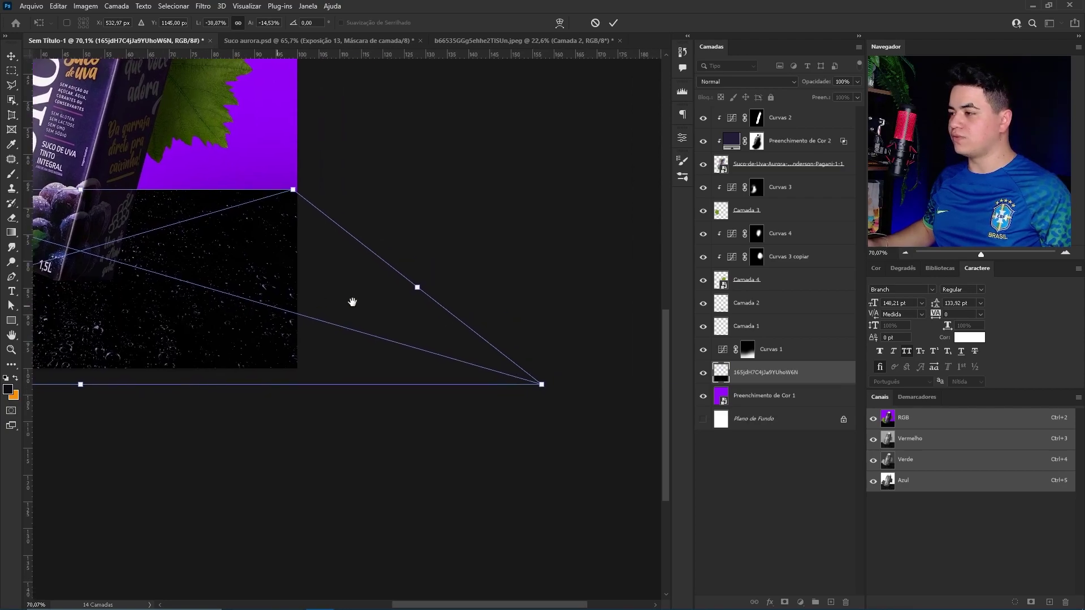
drag(546, 387, 650, 383)
scroll(339, 310, left, 5)
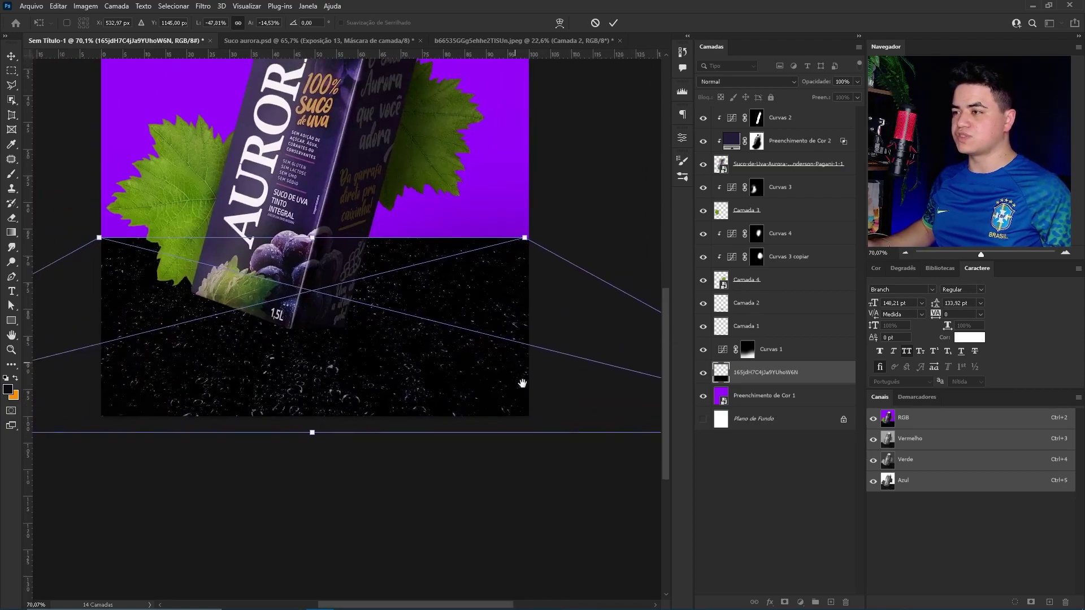
scroll(288, 347, up, 3)
scroll(376, 294, up, 2)
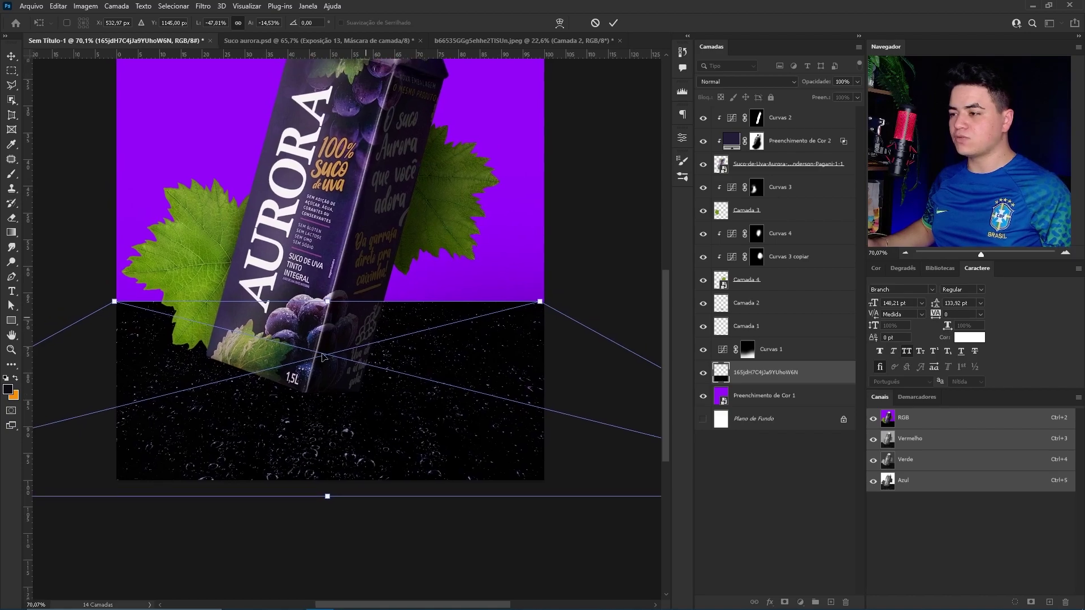
right_click(184, 392)
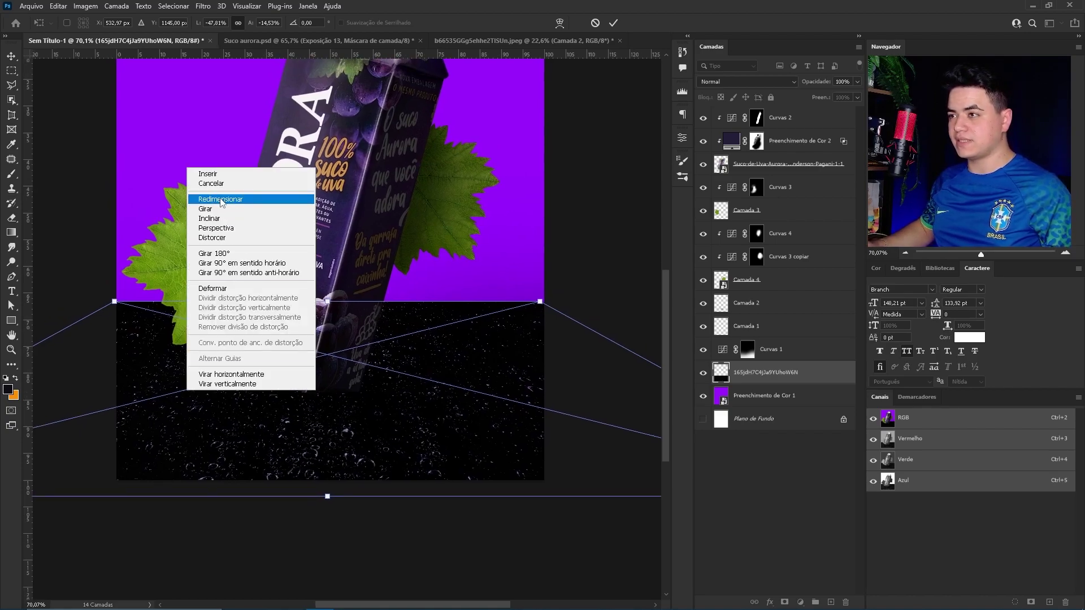
click(180, 293)
drag(340, 298, 340, 319)
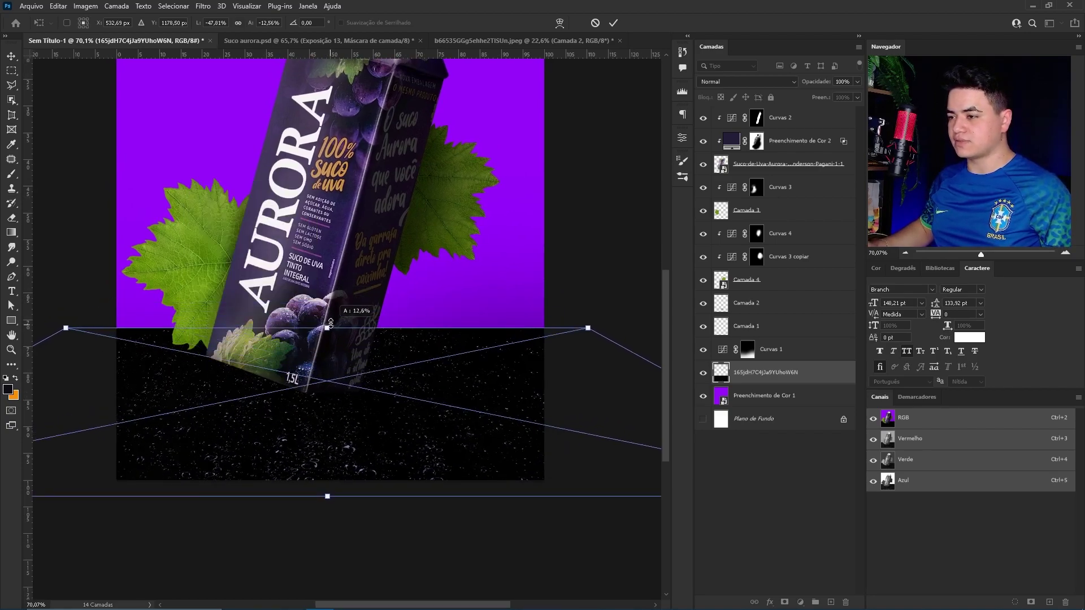
Step: Commit the floor transform and set the droplet layer's blend mode to Divide
click(613, 23)
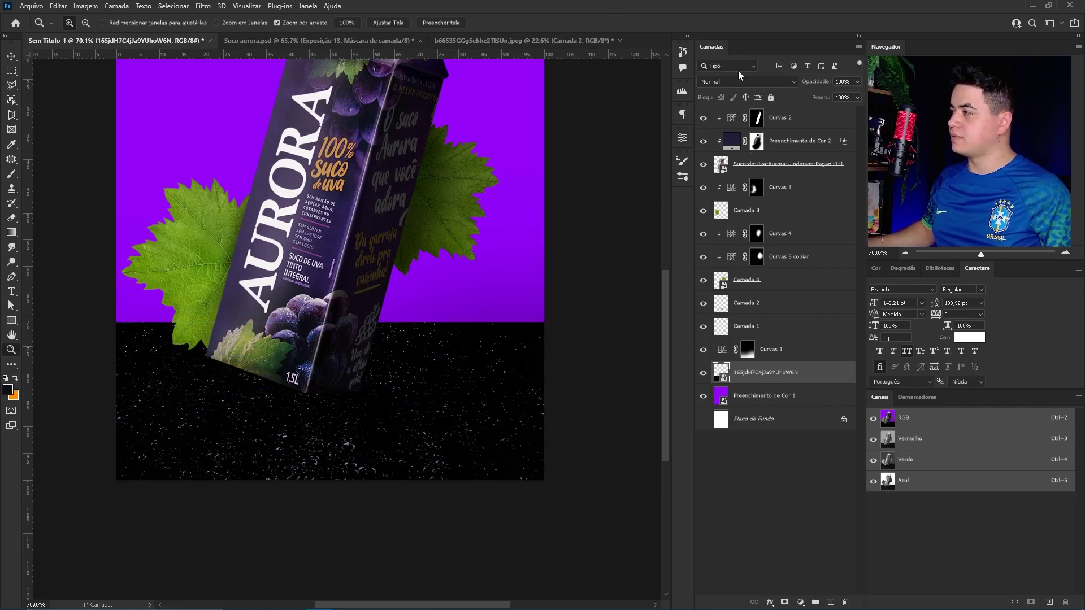
click(758, 81)
click(733, 81)
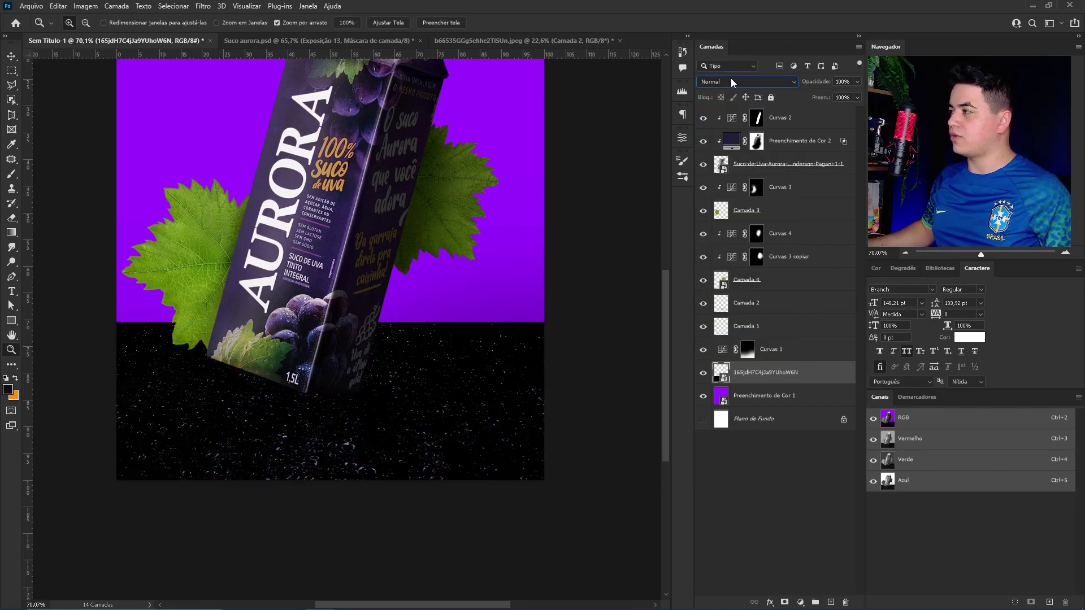
click(730, 80)
click(735, 315)
Step: Apply Levels to the floor, raising the midtones and lifting the black point slightly
key(ctrl+l)
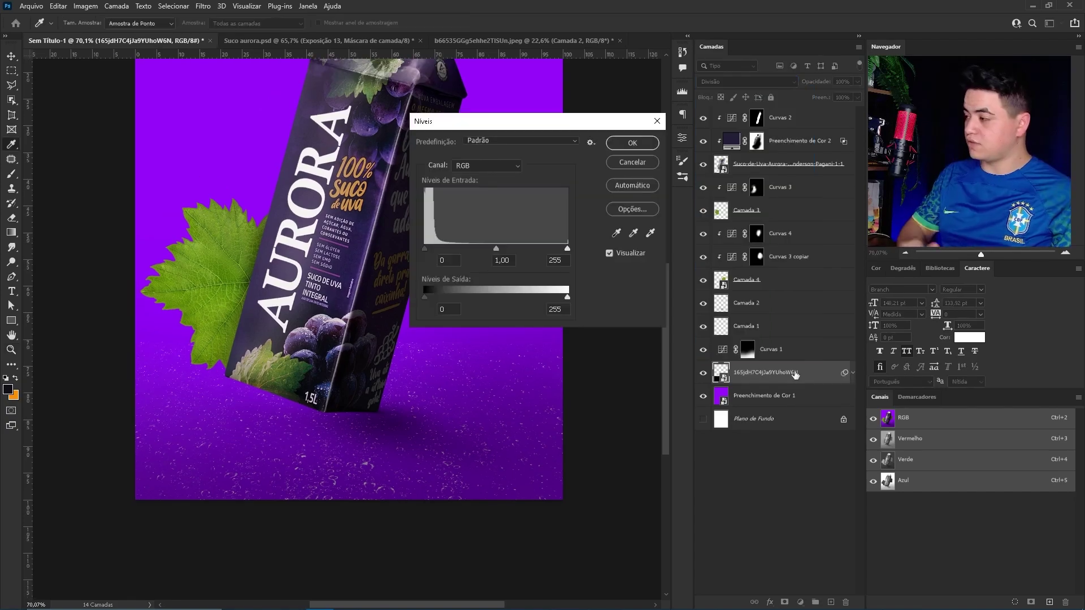
drag(440, 121, 475, 91)
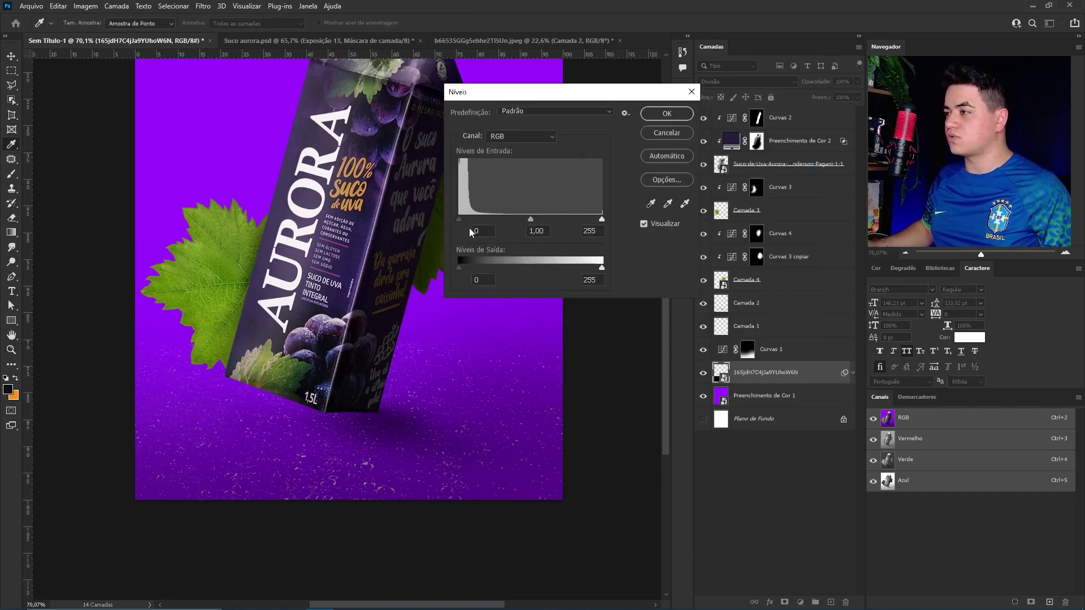
drag(520, 222, 495, 221)
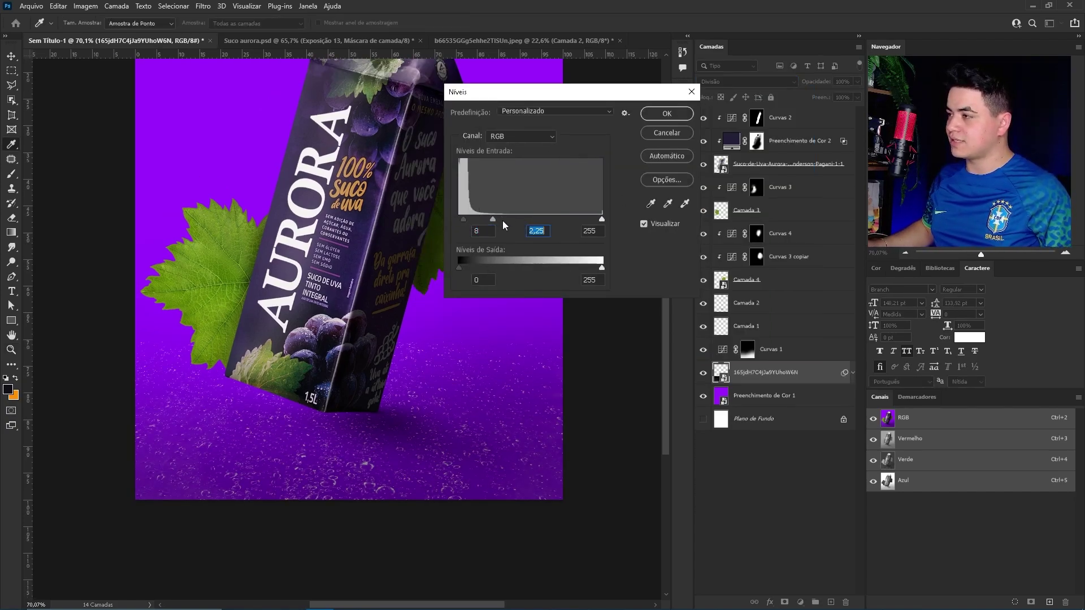
drag(510, 219, 497, 221)
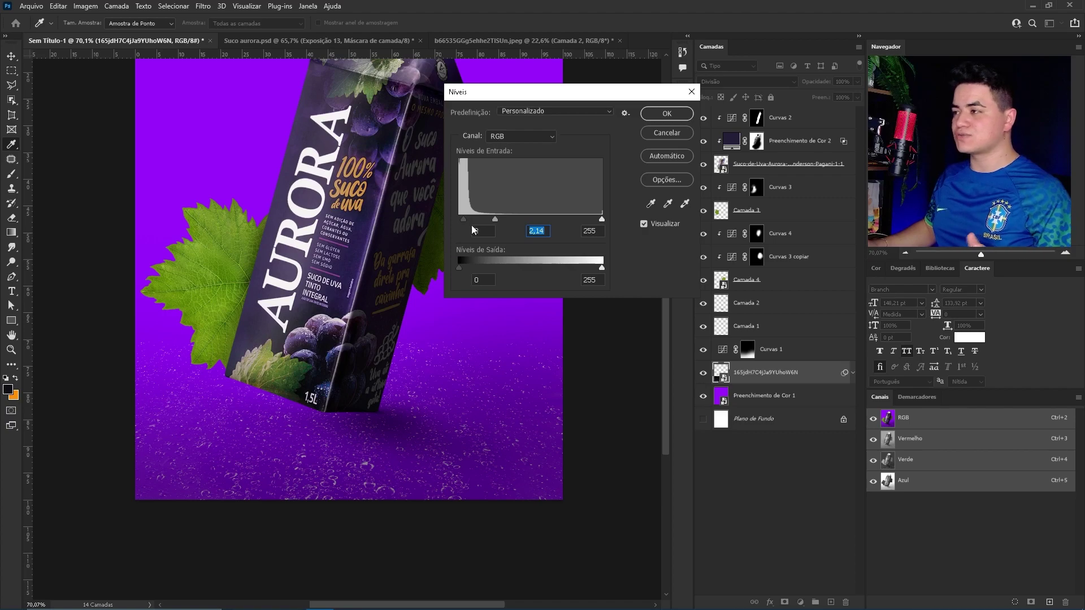
drag(463, 219, 457, 219)
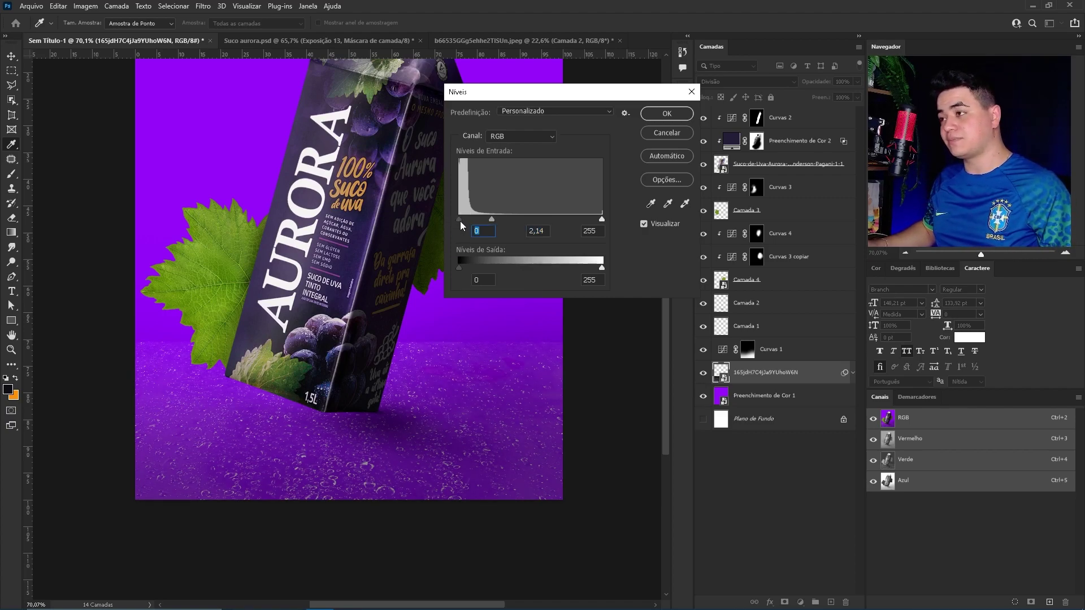
drag(460, 222, 466, 218)
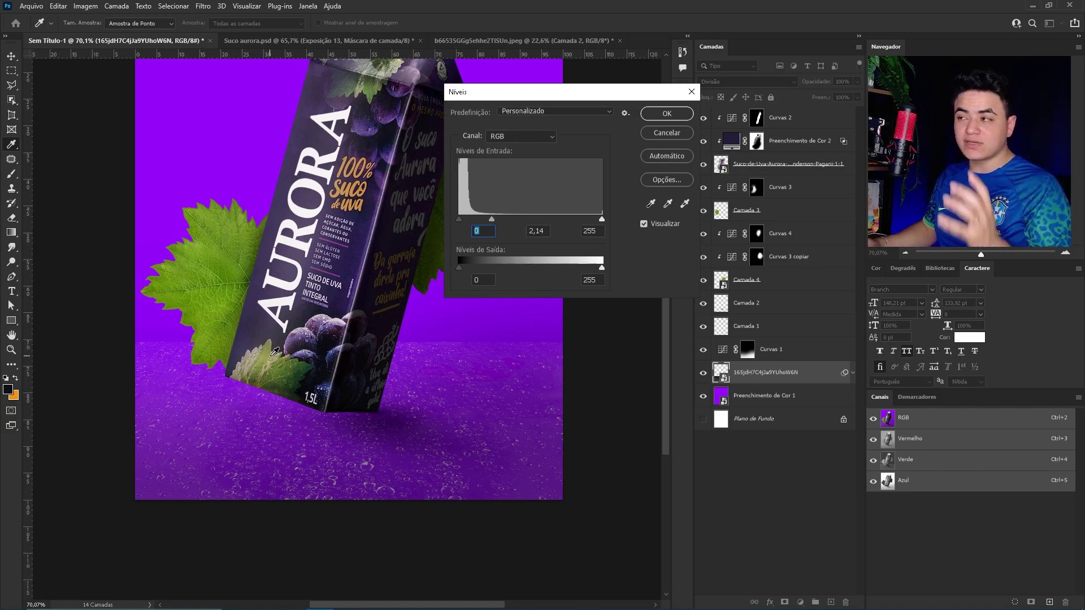
drag(459, 219, 466, 220)
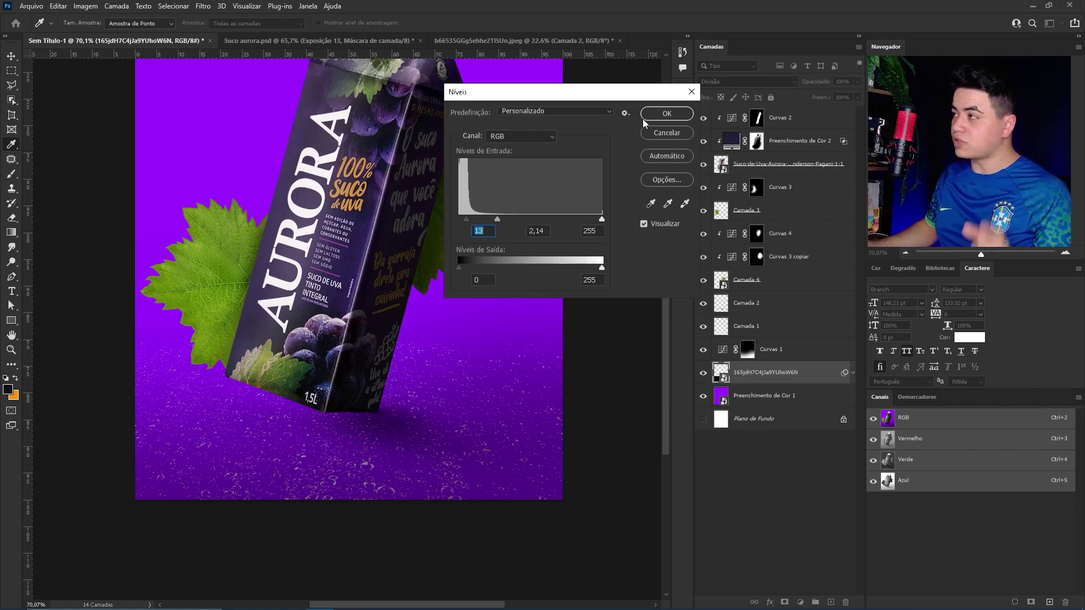
click(667, 114)
Step: Mask the floor to hide droplets on the lower left, and drag in the grape stock photo
key(z)
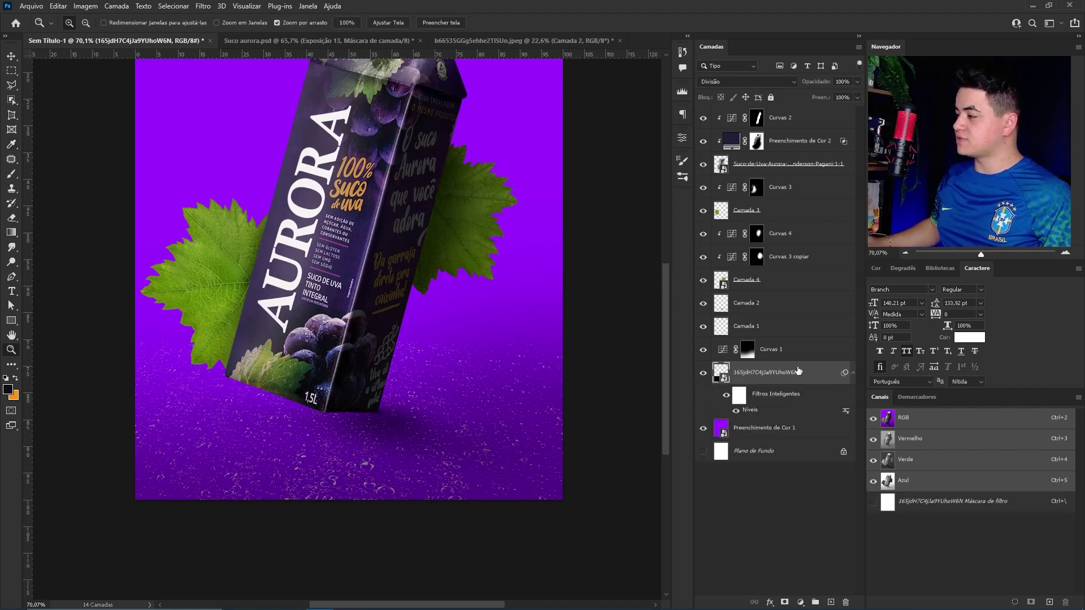
click(784, 601)
key(b)
key(b)
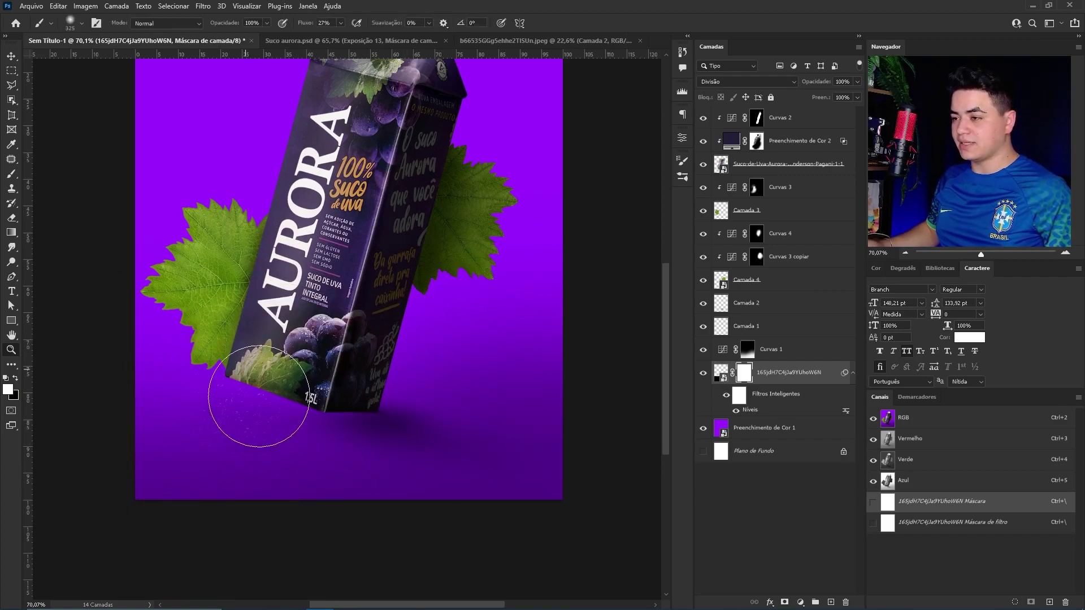
drag(259, 397, 276, 415)
drag(320, 468, 241, 460)
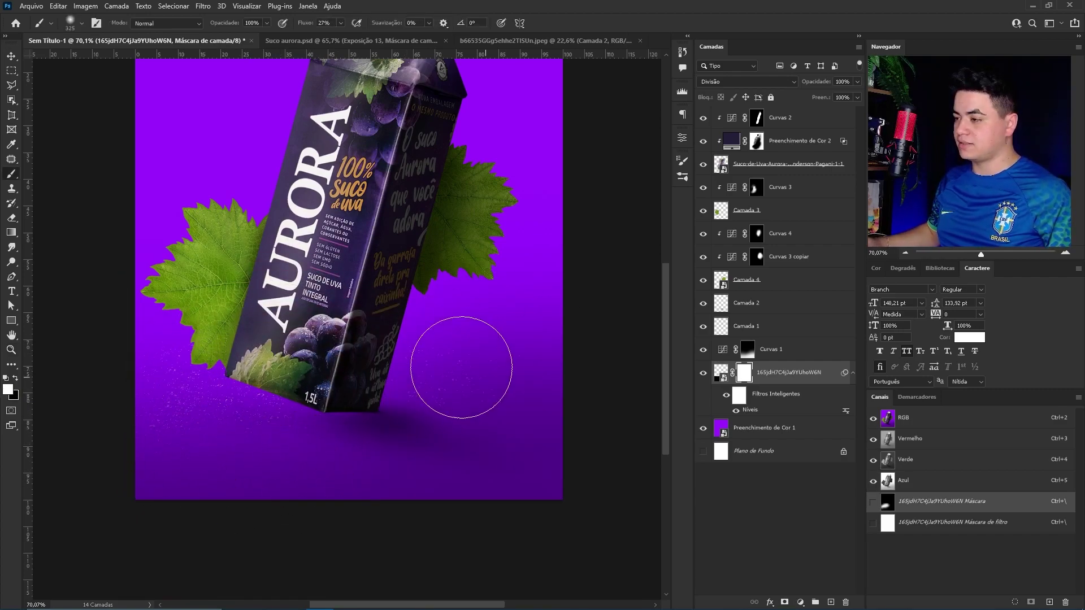
mouse_move(461, 363)
mouse_down()
mouse_move(484, 363)
mouse_move(427, 338)
mouse_up()
drag(434, 96, 477, 281)
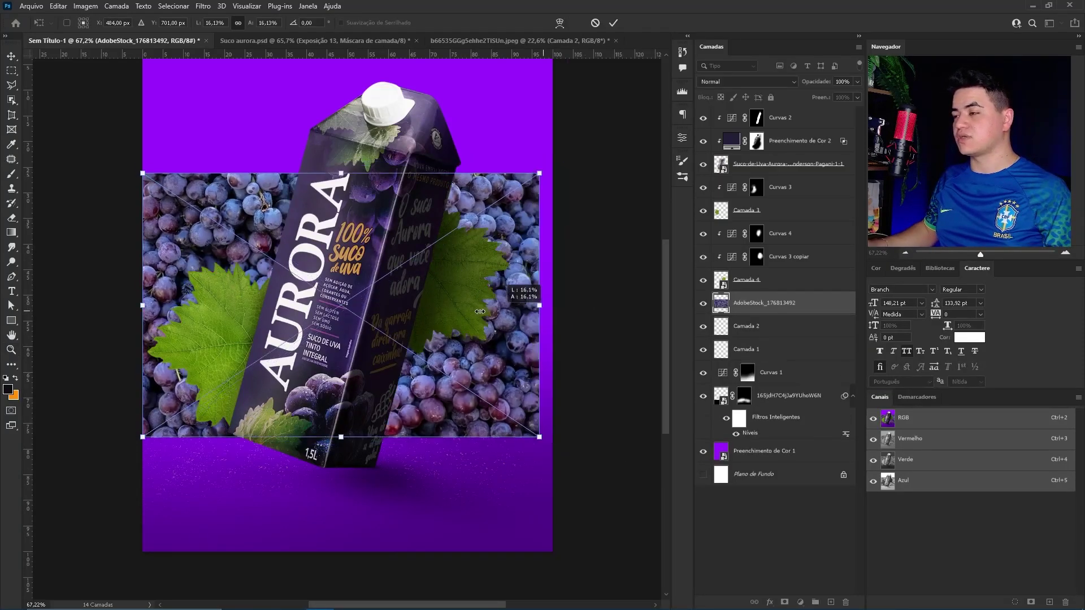
Step: Enlarge the grape photo and Quick-Select the top cluster, excluding the grapes above it
drag(551, 315, 591, 306)
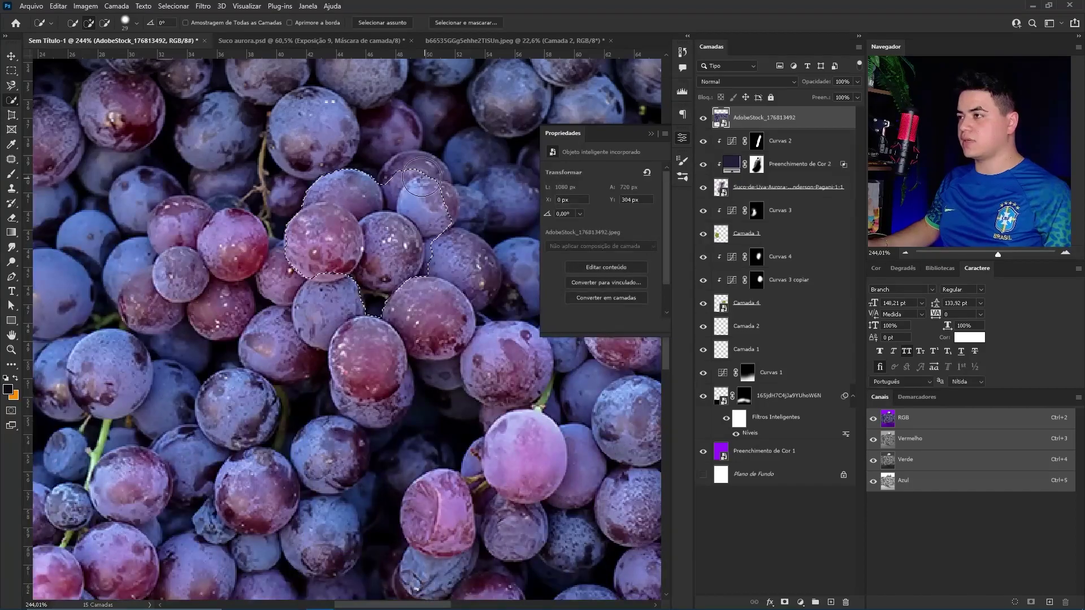
drag(421, 177, 463, 185)
drag(438, 218, 414, 186)
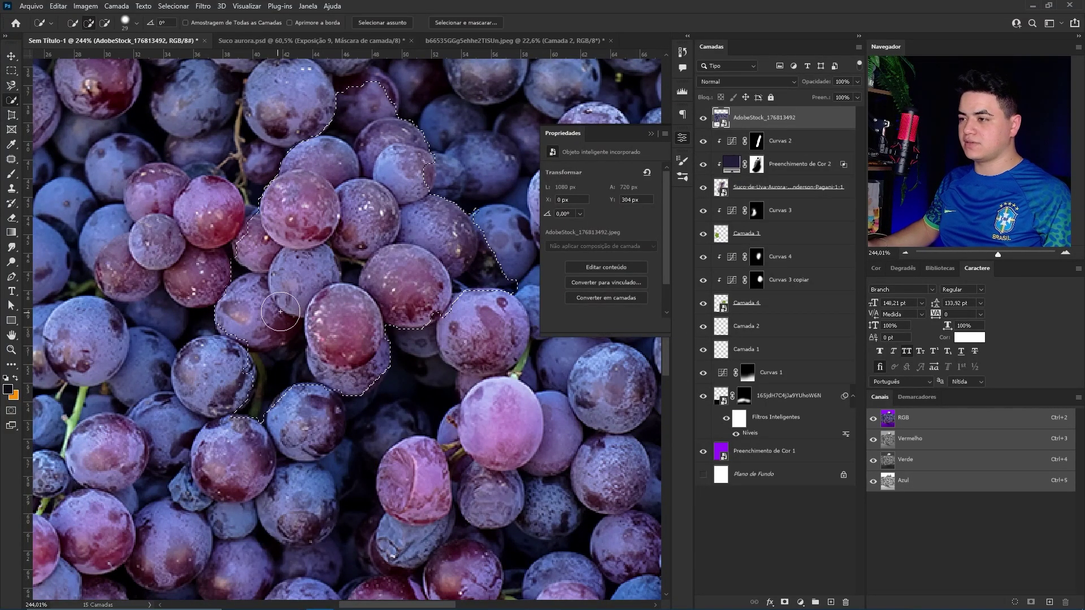
mouse_move(182, 240)
mouse_down()
mouse_move(262, 285)
mouse_move(193, 243)
mouse_up()
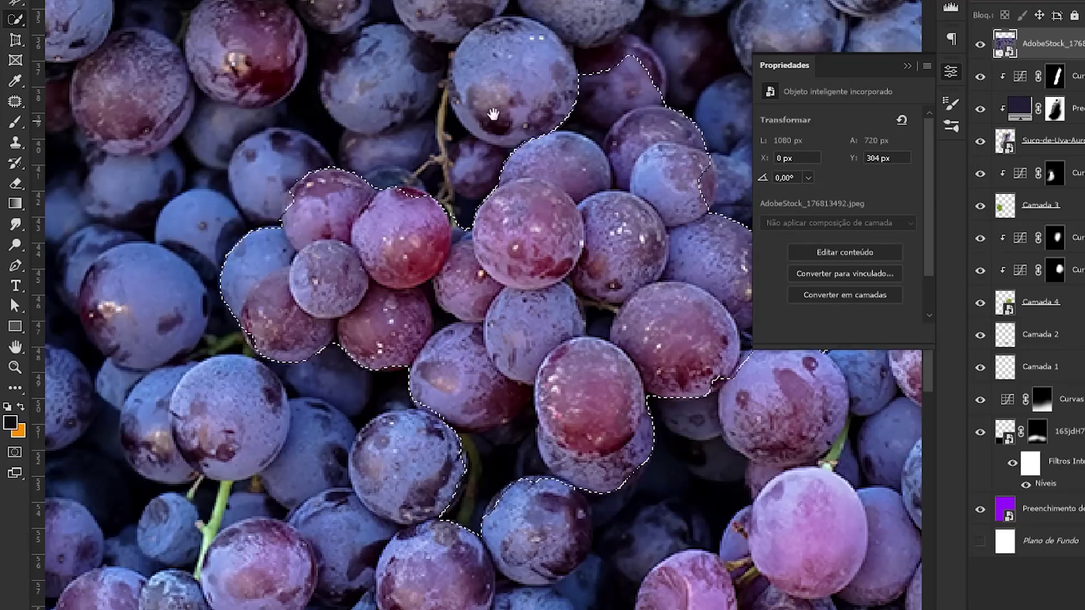
drag(493, 115, 419, 199)
drag(524, 138, 516, 169)
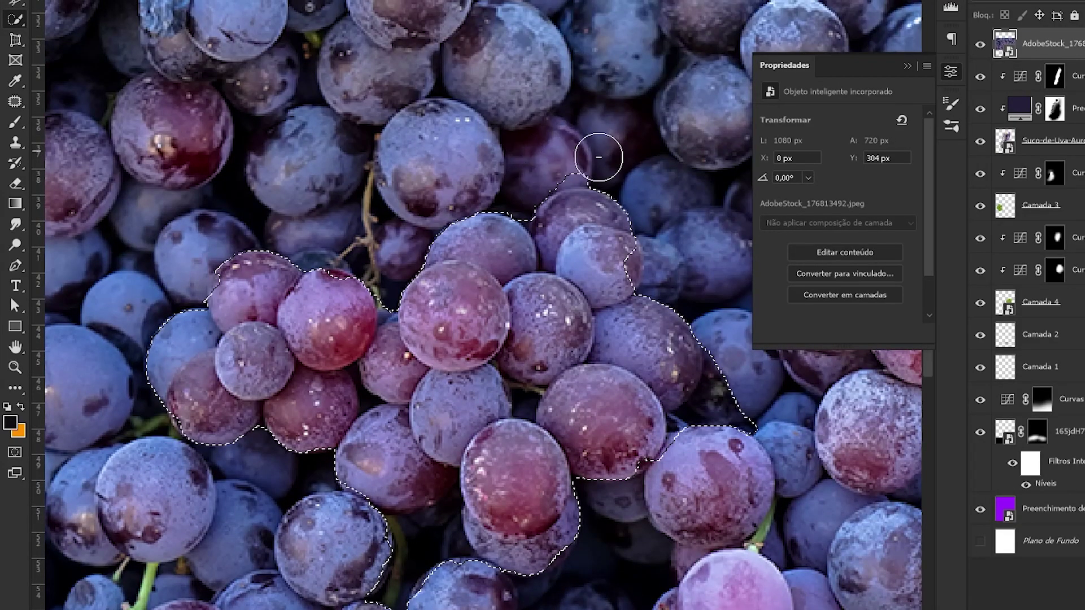
Step: Subtract the dark gap, lower grapes and a stray top area, then mask the photo to the cluster
scroll(613, 181, down, 3)
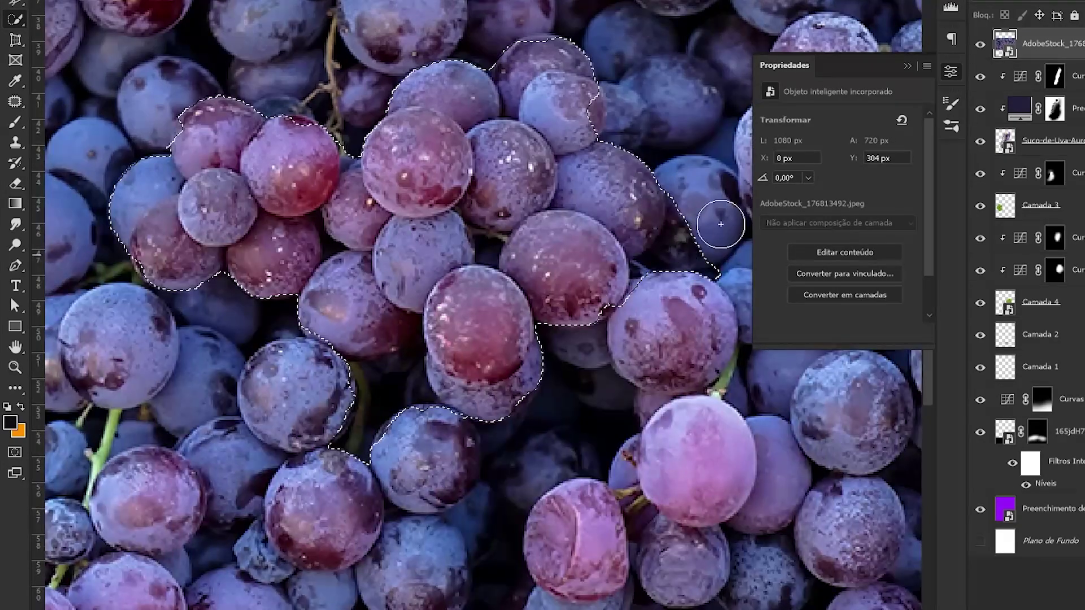
drag(721, 224, 703, 247)
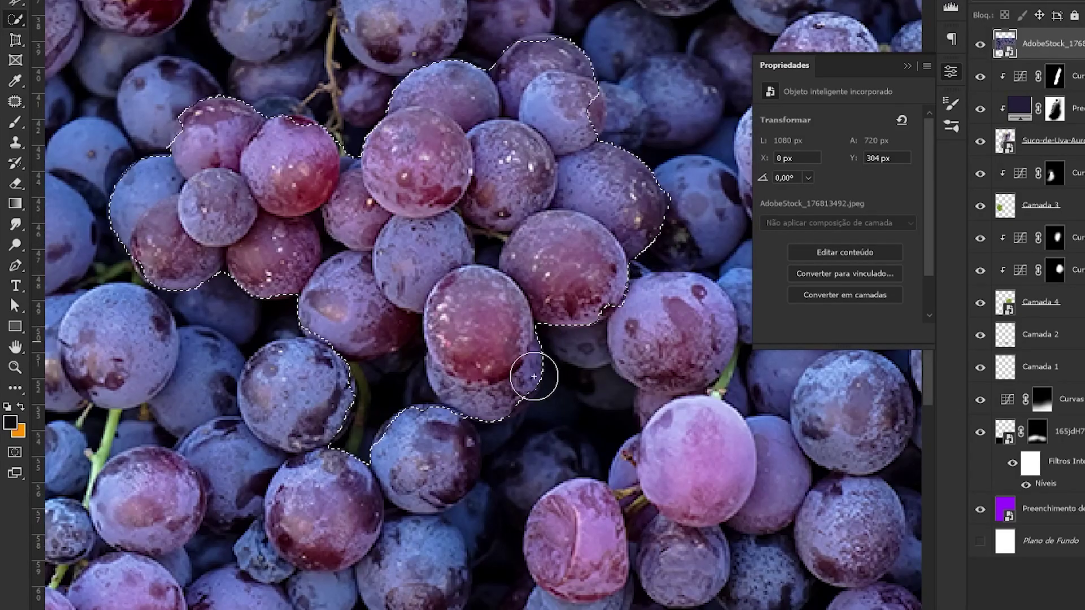
scroll(604, 376, left, 3)
drag(507, 367, 500, 295)
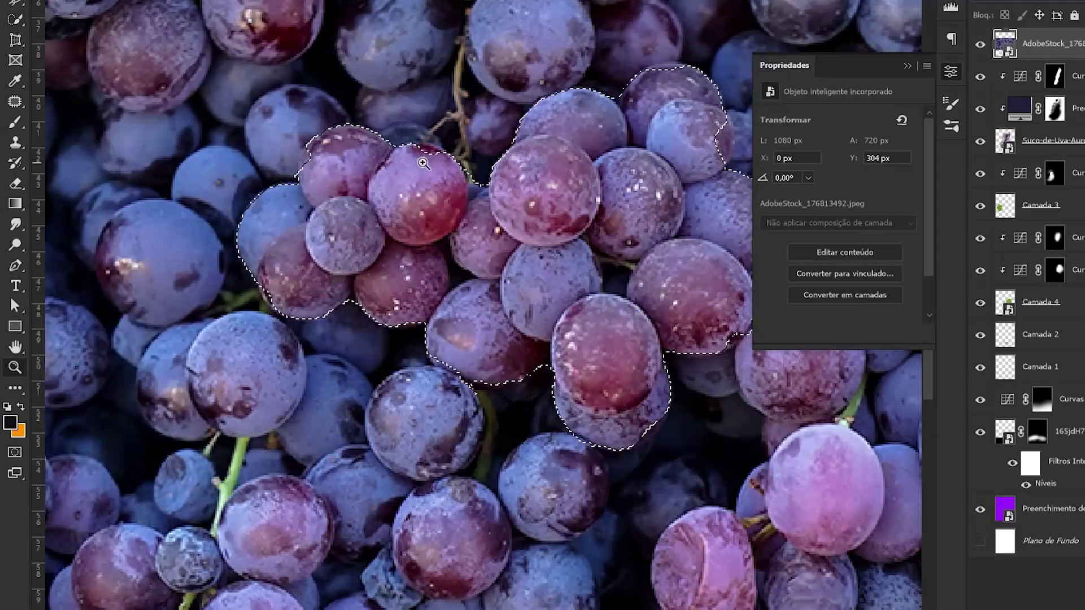
drag(413, 158, 464, 161)
scroll(465, 161, up, 3)
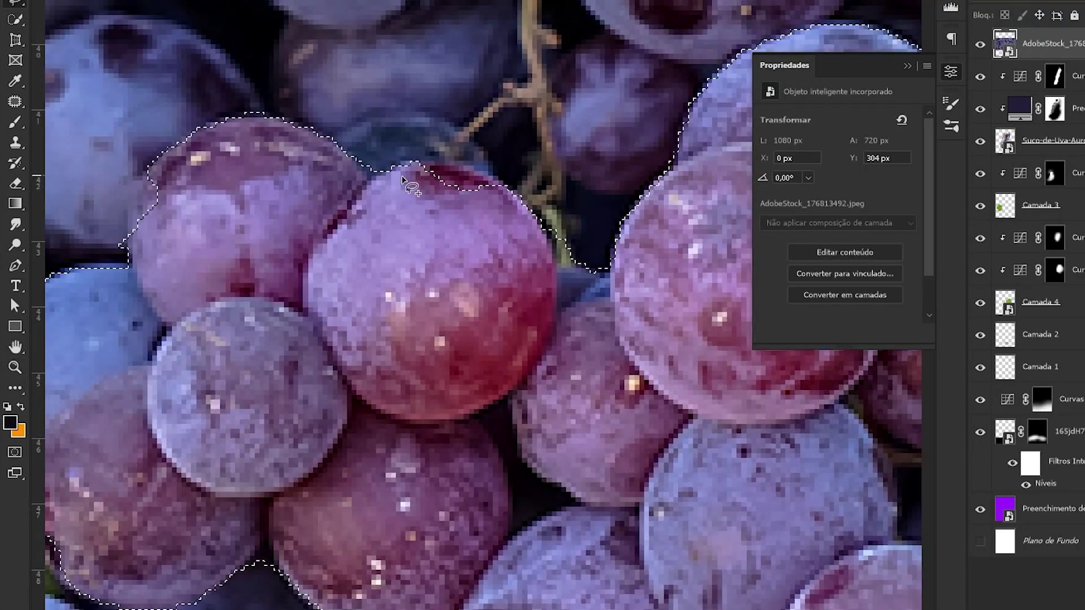
drag(421, 164, 403, 215)
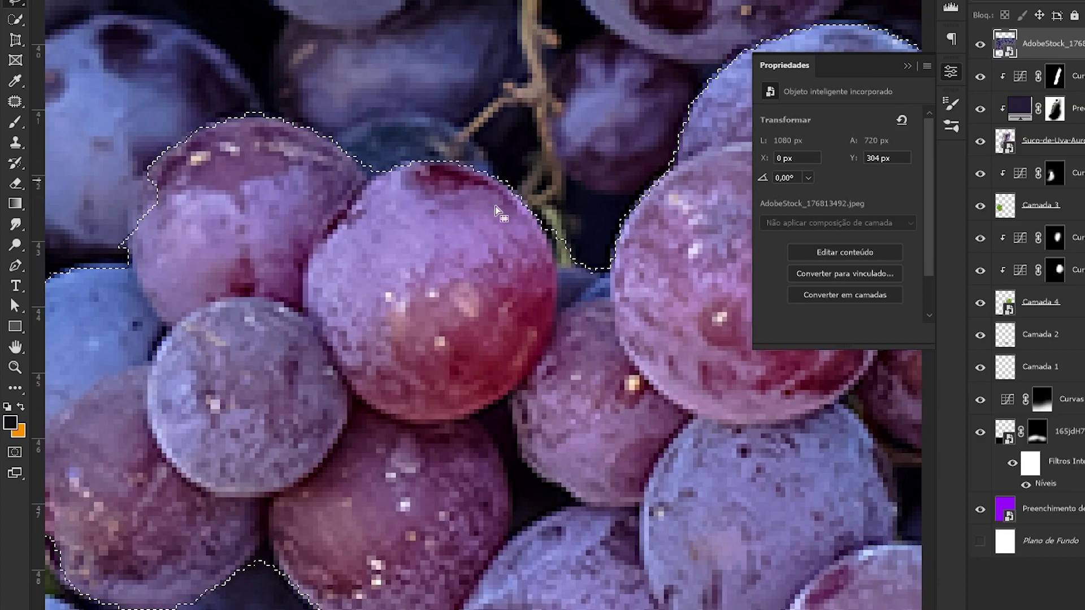
key(ctrl+minus)
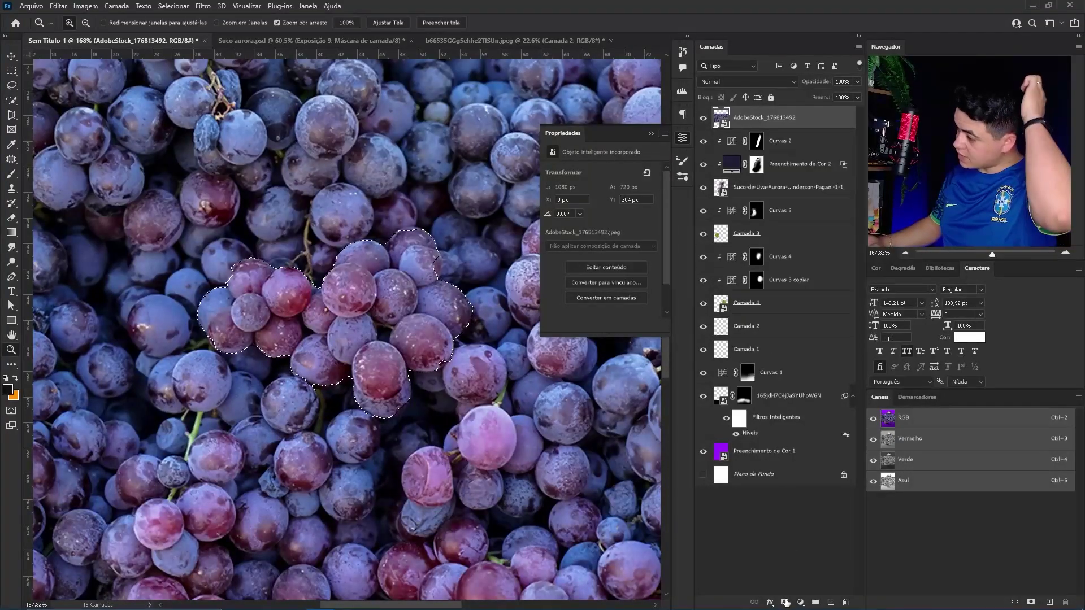
click(785, 602)
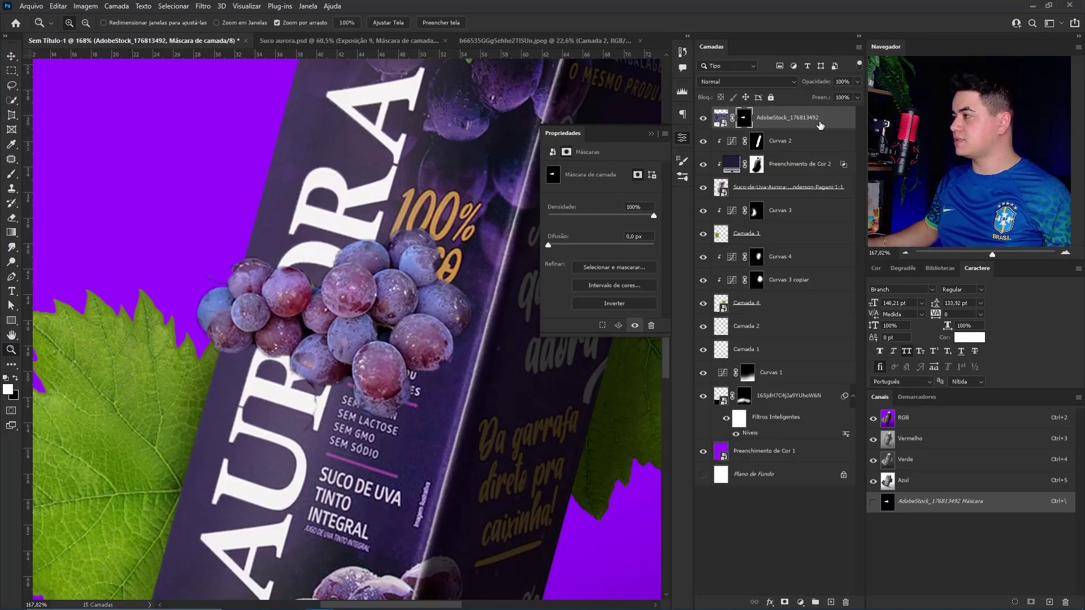
Step: Rotate the grape cluster to the carton's tilt and move it onto the right leaf
key(ctrl+2)
scroll(486, 310, down, 3)
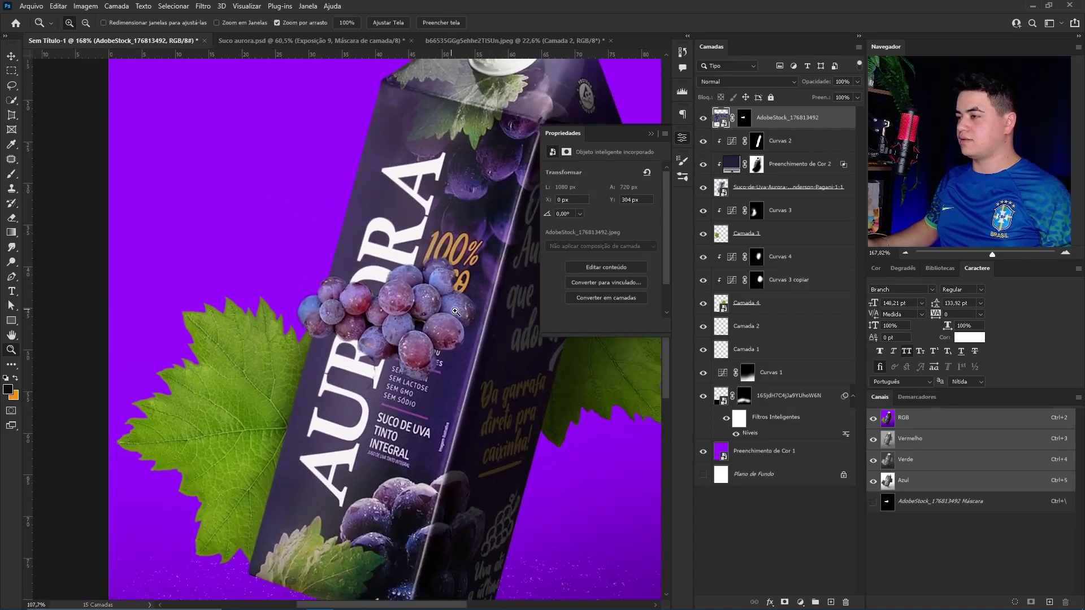
key(ctrl+t)
drag(410, 229, 280, 258)
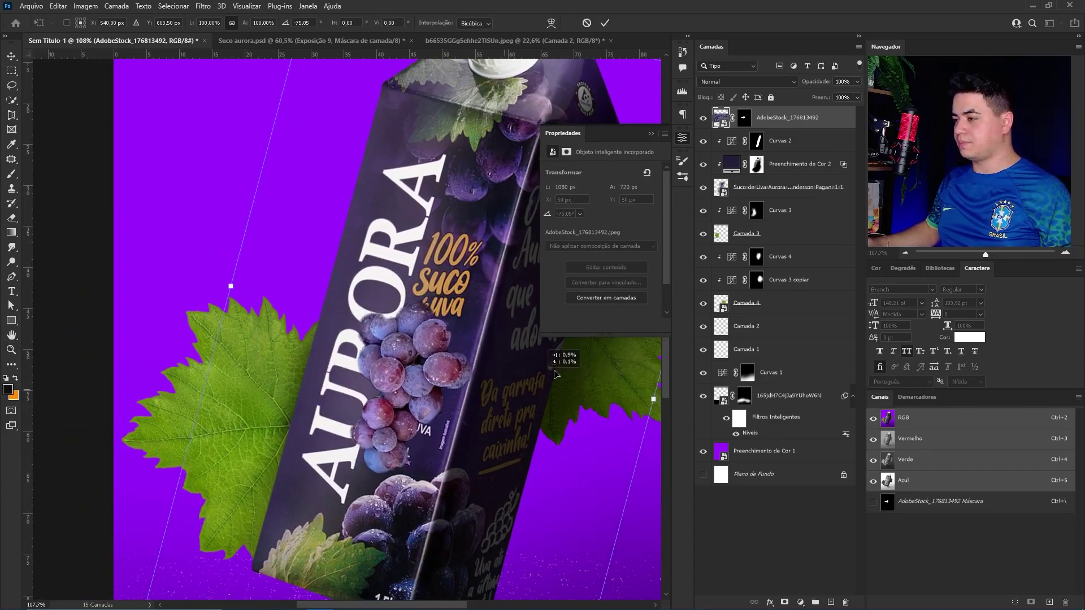
mouse_move(449, 442)
mouse_down()
mouse_move(614, 392)
mouse_move(385, 381)
mouse_move(565, 406)
mouse_move(553, 412)
mouse_up()
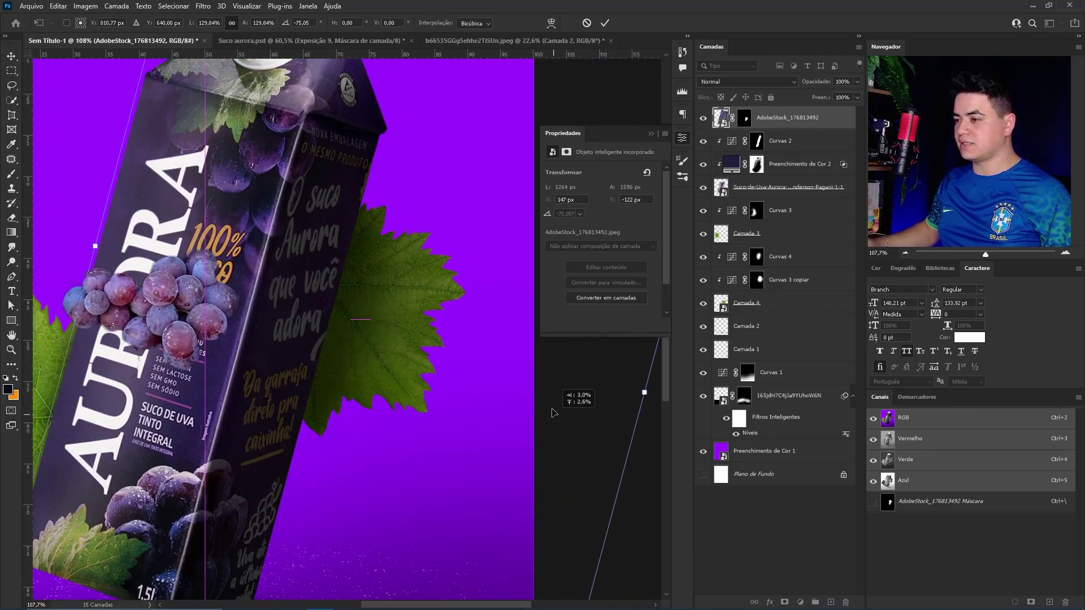
click(606, 23)
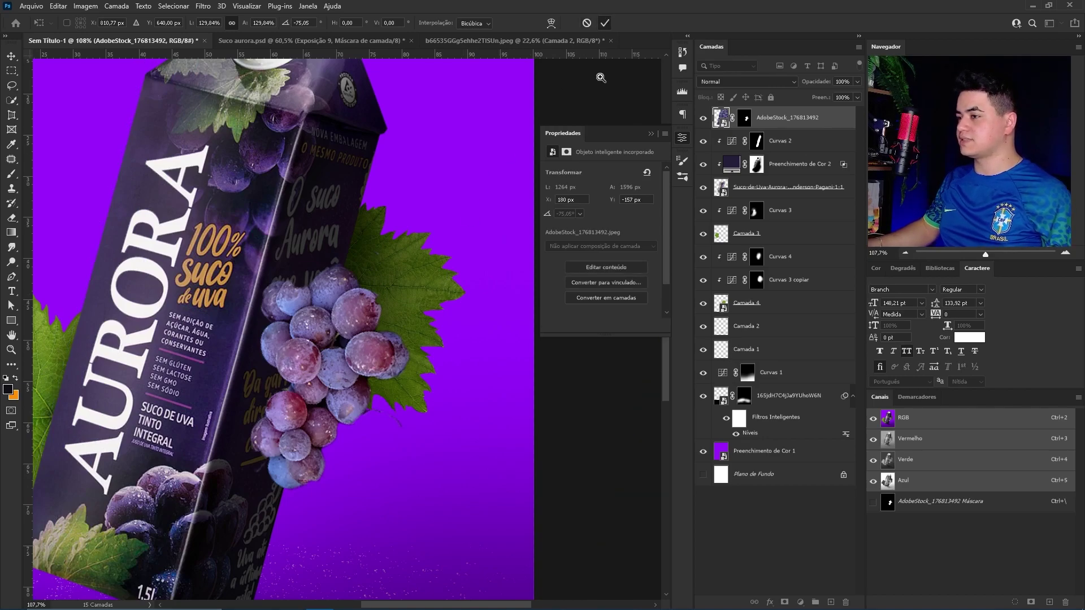
Step: Target the grape mask with default colours and move the grape layer behind the carton
drag(364, 413, 487, 365)
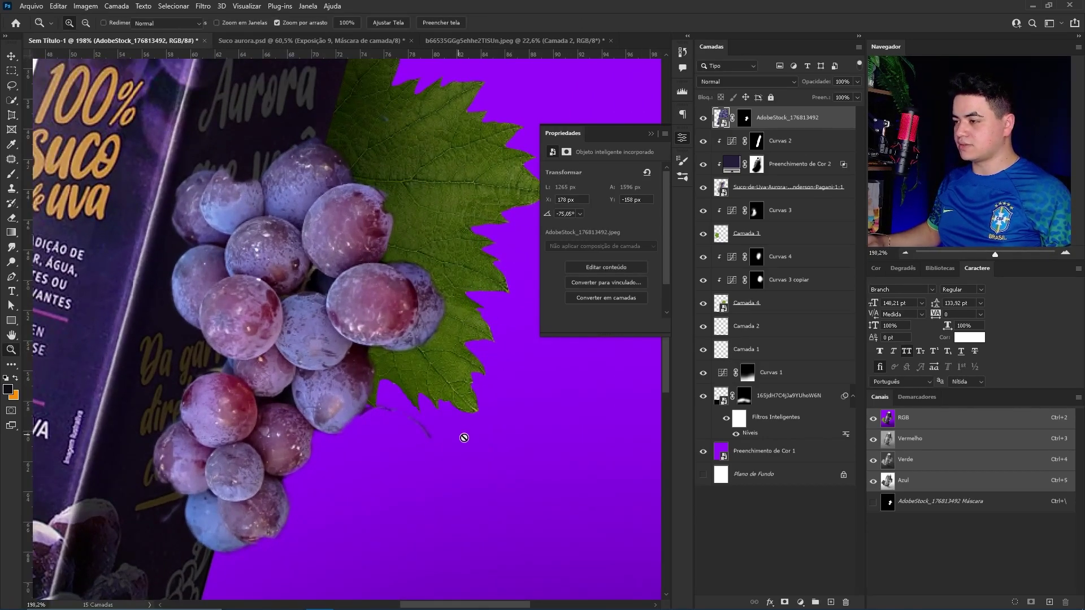
key(b)
key(ctrl+backslash)
key(d)
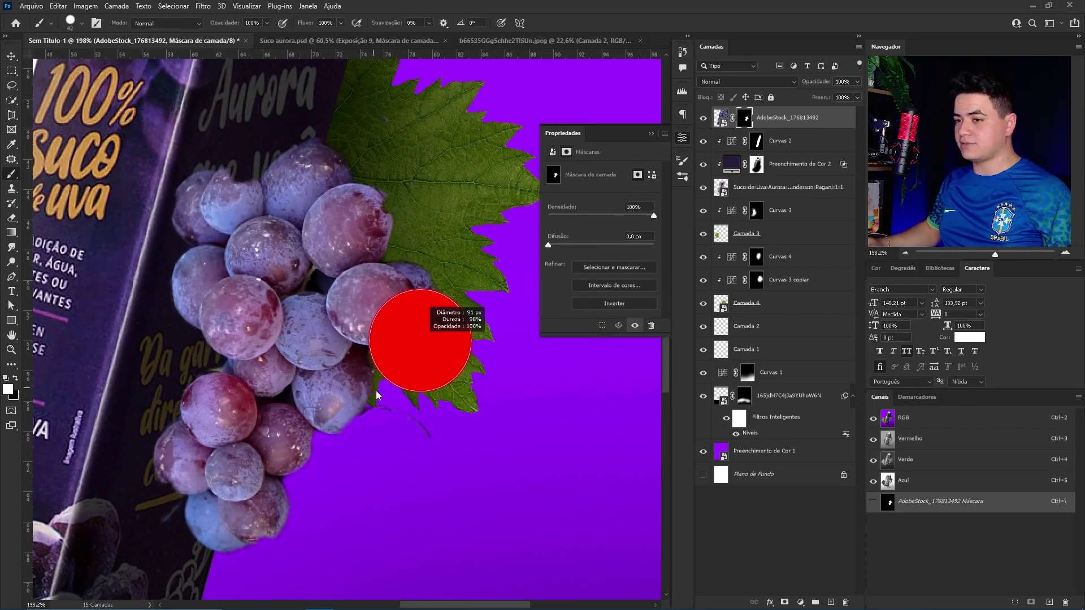
key(z)
key(ctrl+0)
mouse_move(788, 118)
mouse_down()
mouse_move(794, 345)
mouse_move(791, 237)
mouse_up()
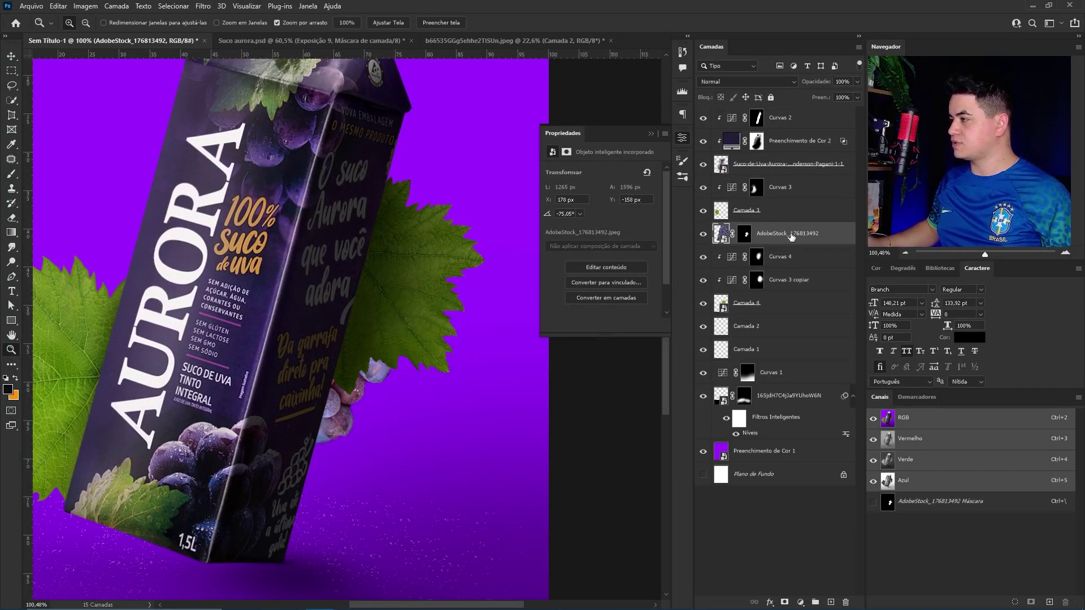
Step: Duplicate the grape cluster, mirror it, and place the rotated copy on the carton's left side
key(v)
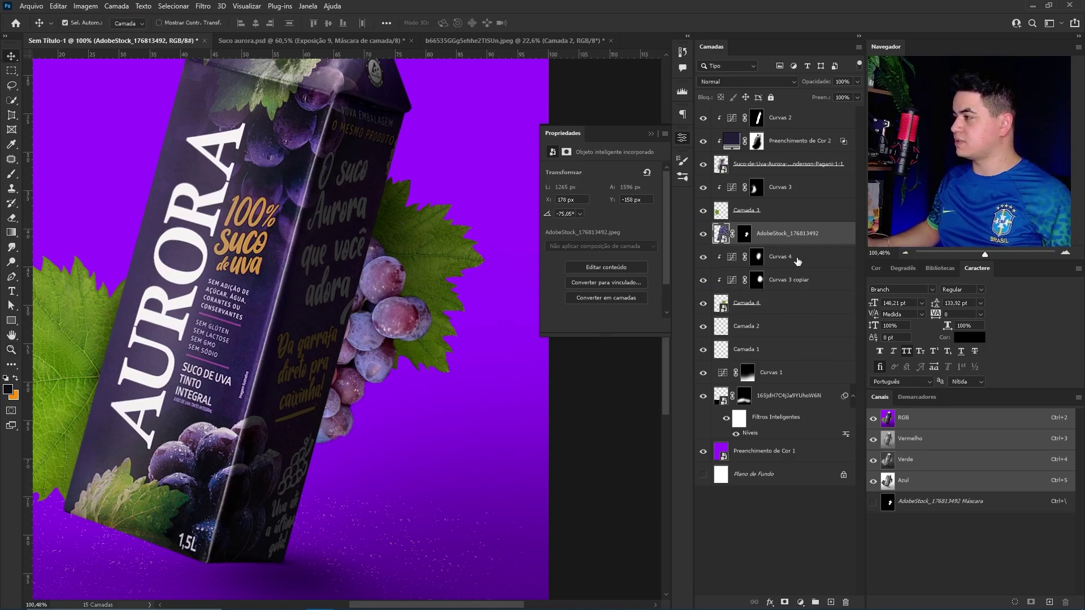
key(ctrl+j)
key(ctrl+0)
key(ctrl+t)
right_click(314, 357)
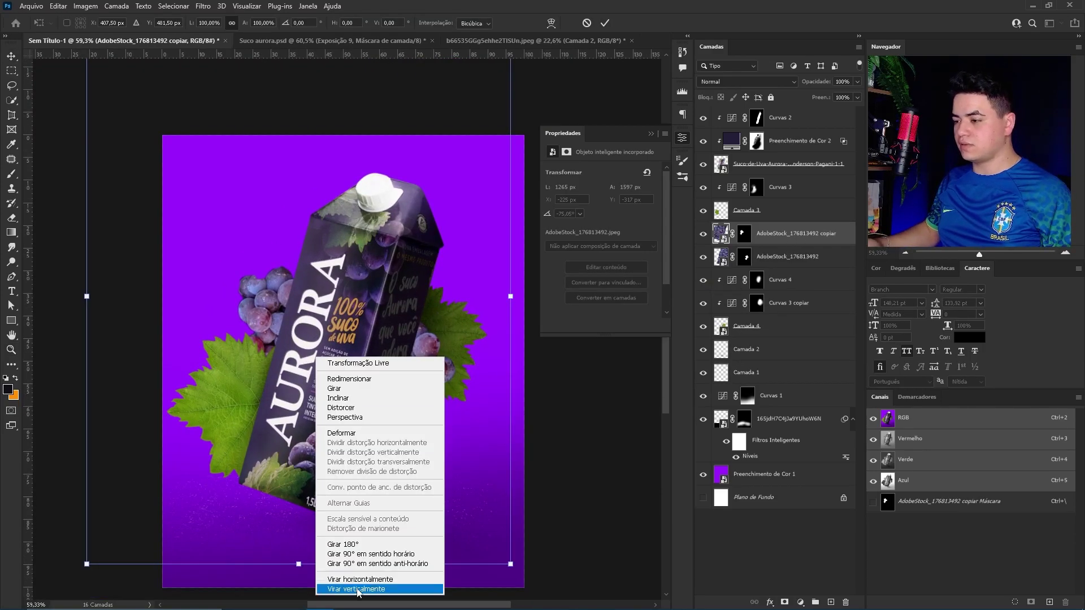
click(361, 586)
drag(371, 476, 377, 326)
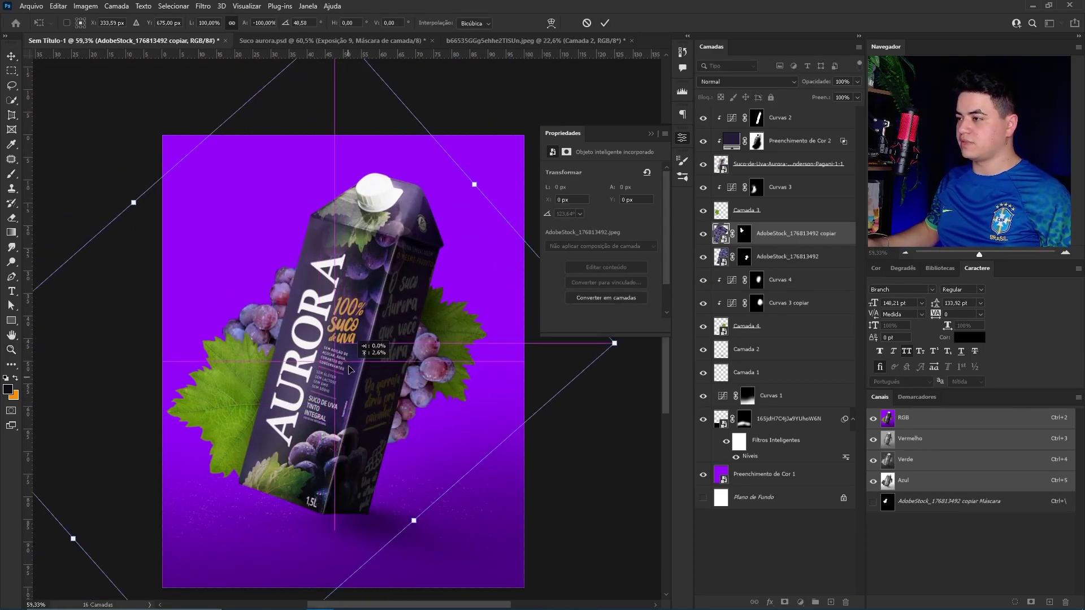
key(Return)
scroll(243, 283, up, 10)
key(b)
key(ctrl+backslash)
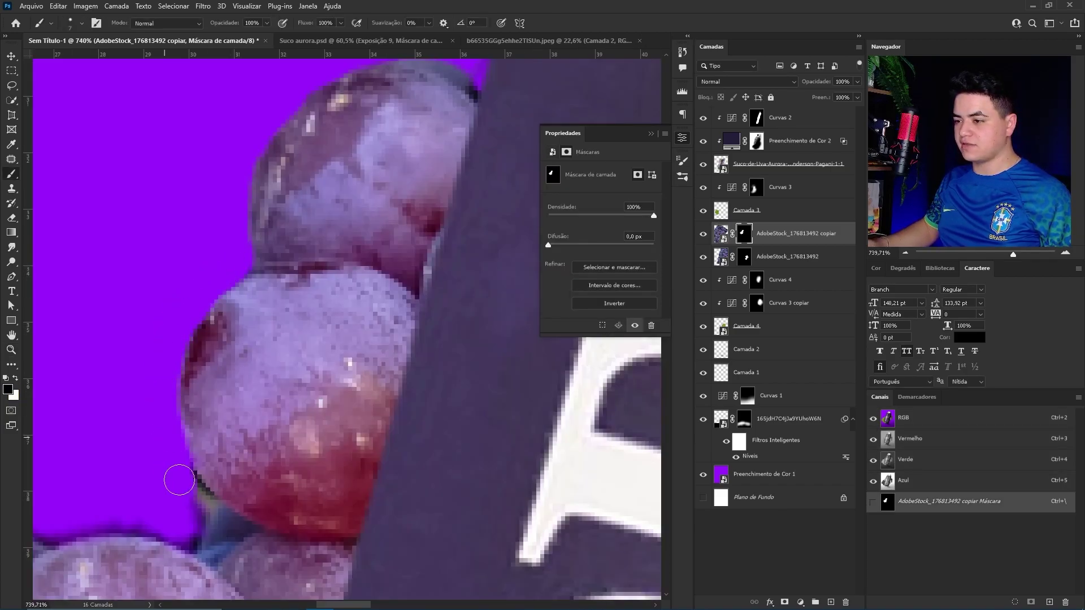
Step: Mask away the dark fringe along the copied grape edges, working toward the leaf
mouse_move(174, 467)
mouse_down()
mouse_move(227, 526)
mouse_move(212, 542)
mouse_move(338, 366)
mouse_up()
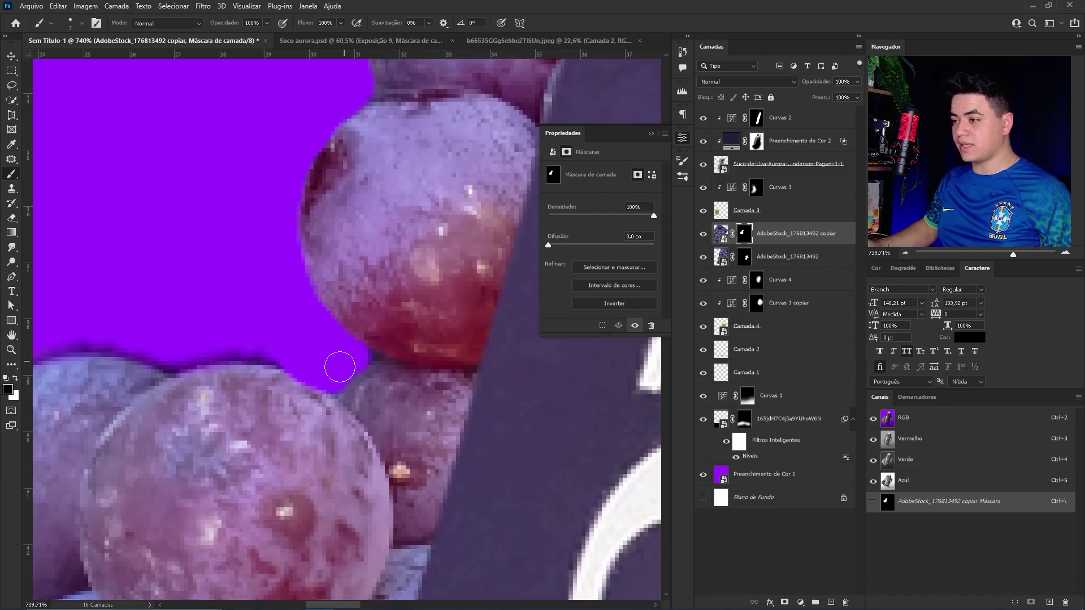
drag(217, 328, 405, 323)
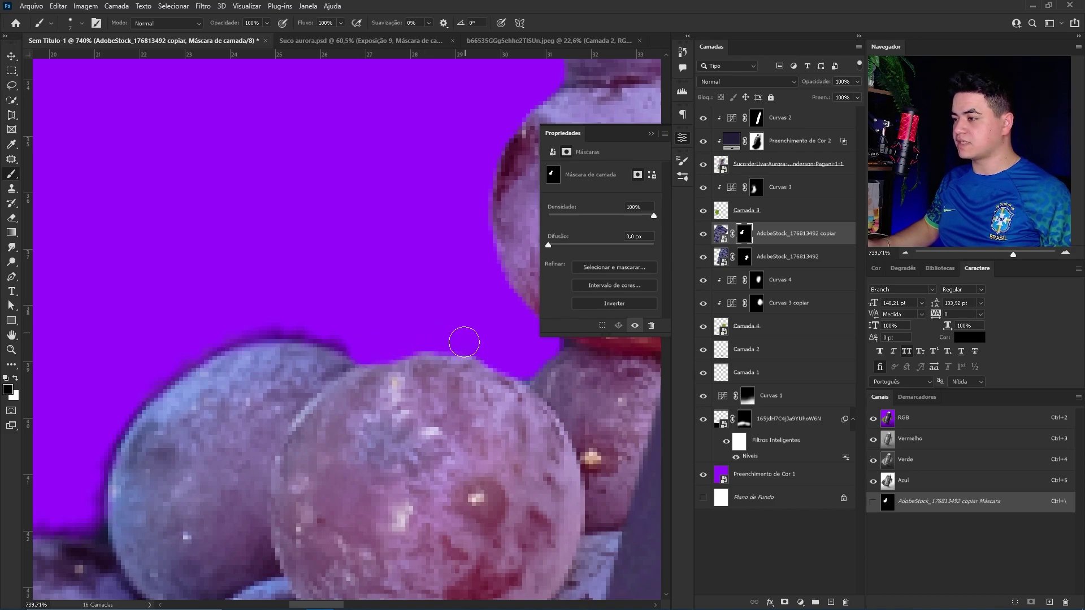
drag(376, 305, 478, 288)
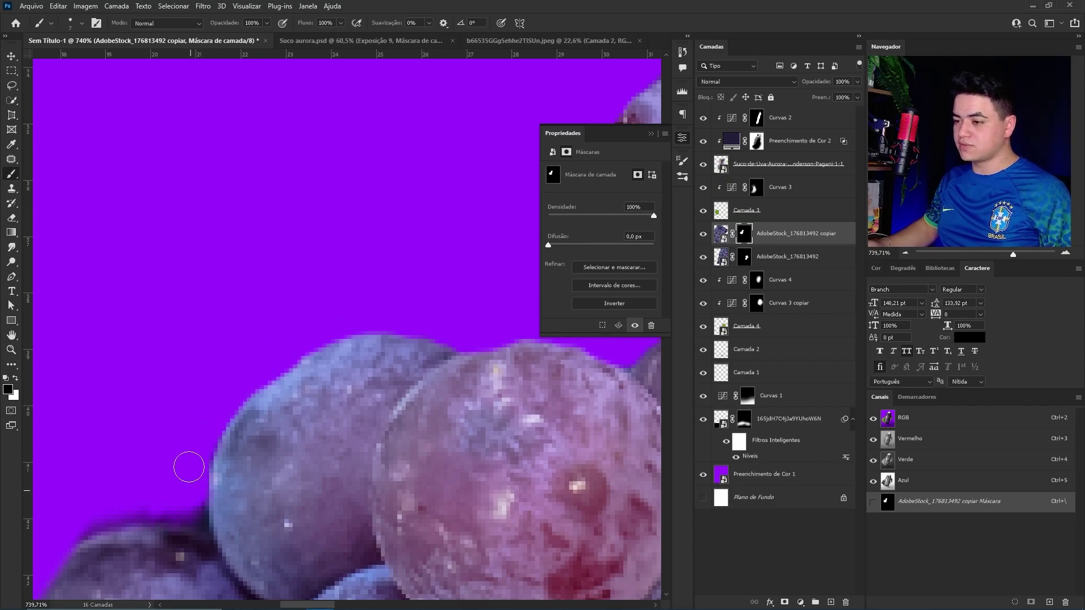
drag(190, 477, 424, 340)
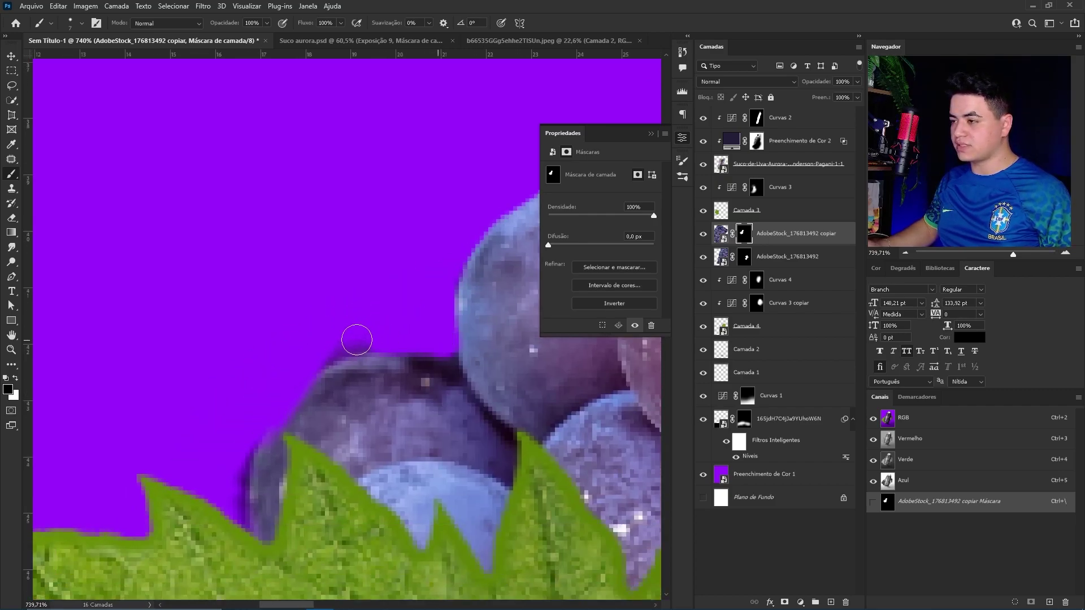
scroll(450, 370, up, 5)
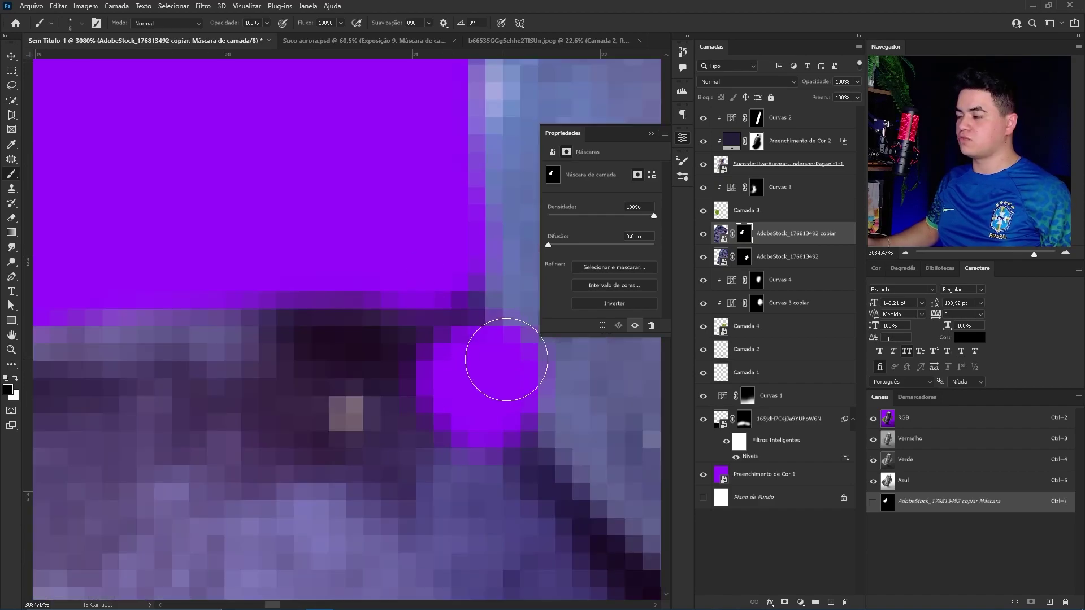
scroll(444, 314, down, 5)
Step: Restore the grape's left edge above the leaf with white, then mask the moon's dark left fringe
key(b)
key(x)
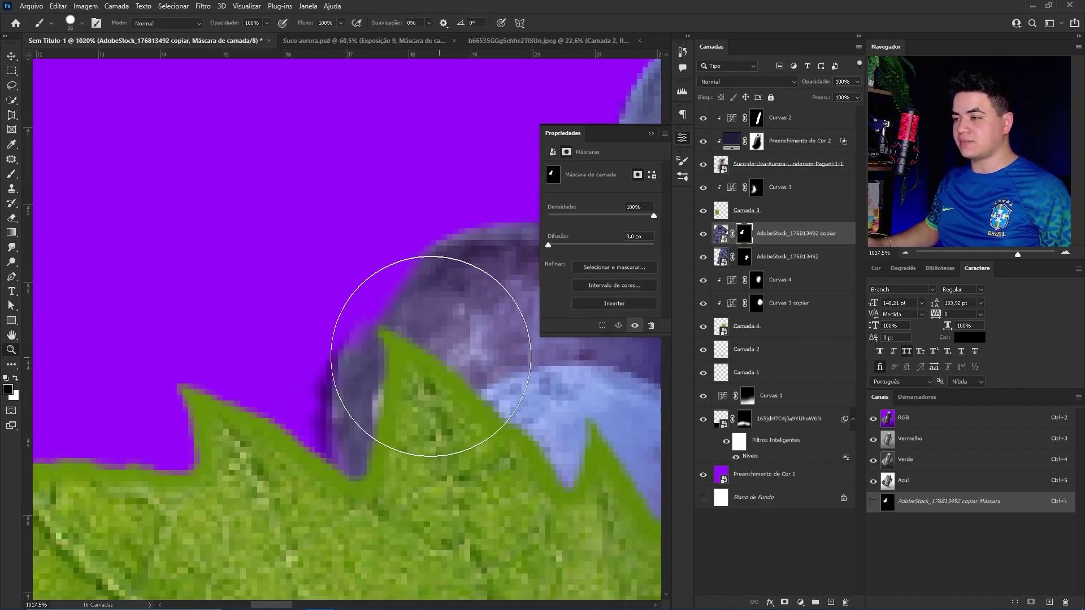
mouse_move(412, 339)
mouse_down()
mouse_move(400, 358)
mouse_move(439, 367)
mouse_up()
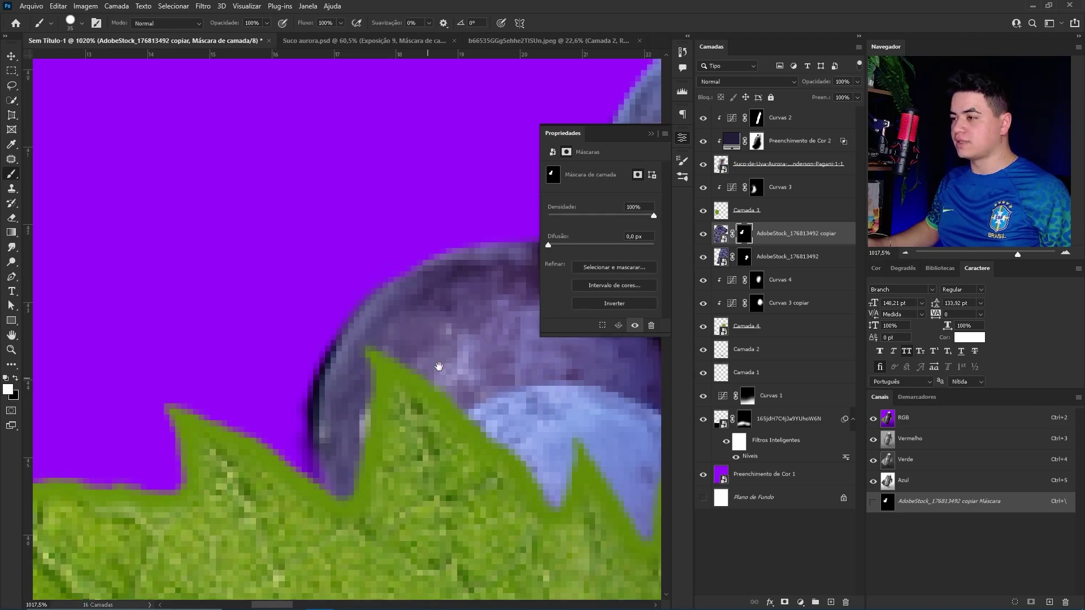
scroll(380, 402, up, 1)
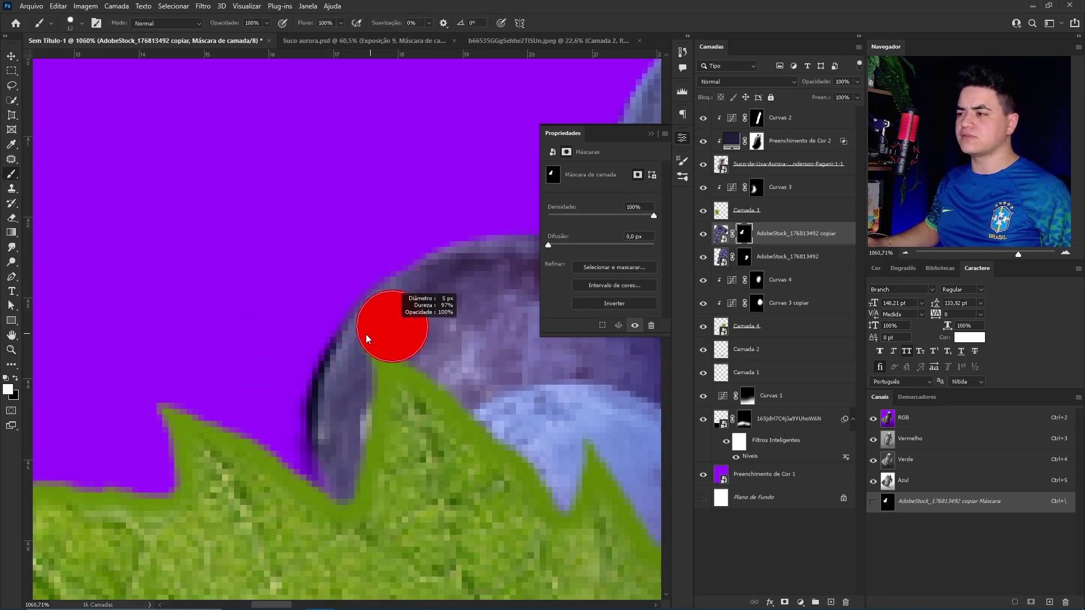
drag(316, 298, 324, 320)
drag(313, 421, 306, 353)
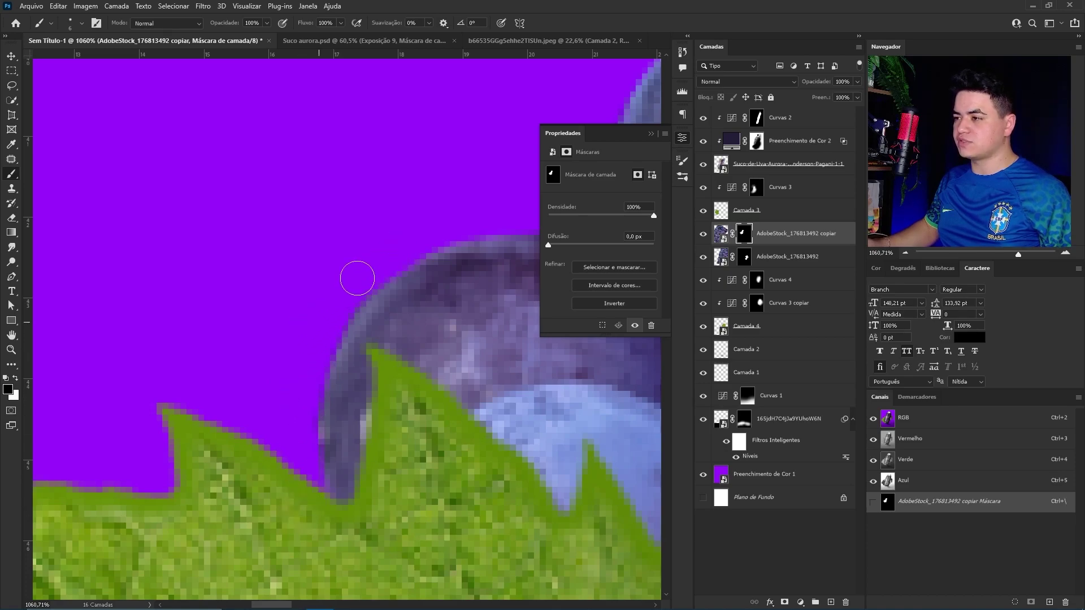
Step: Zoom out to check the whole composition, then select the AdobeStock_176813492 grape layer
key(z)
drag(339, 306, 223, 307)
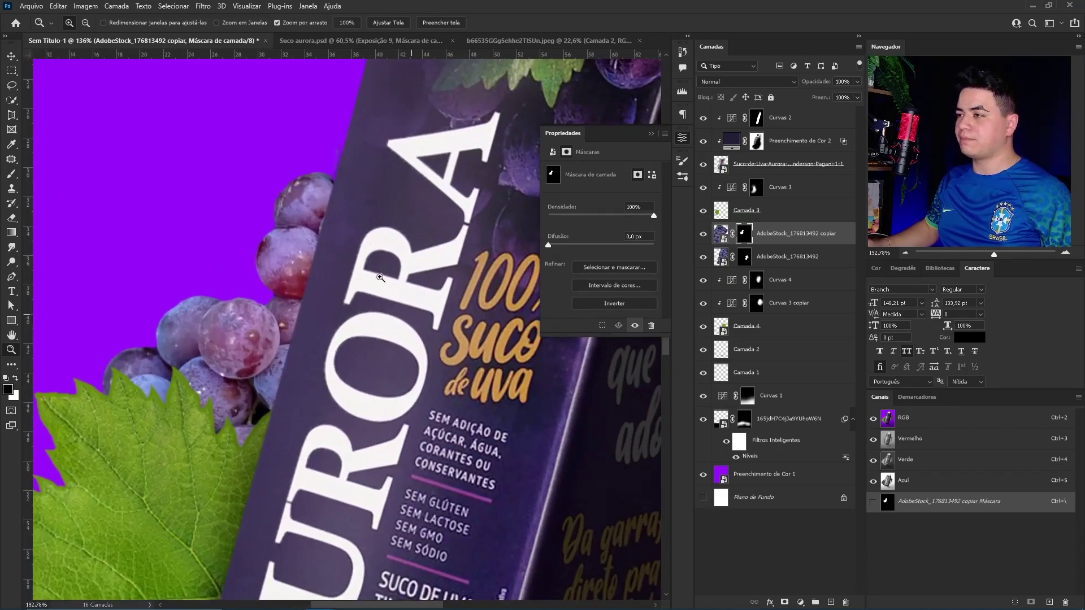
drag(395, 305, 356, 326)
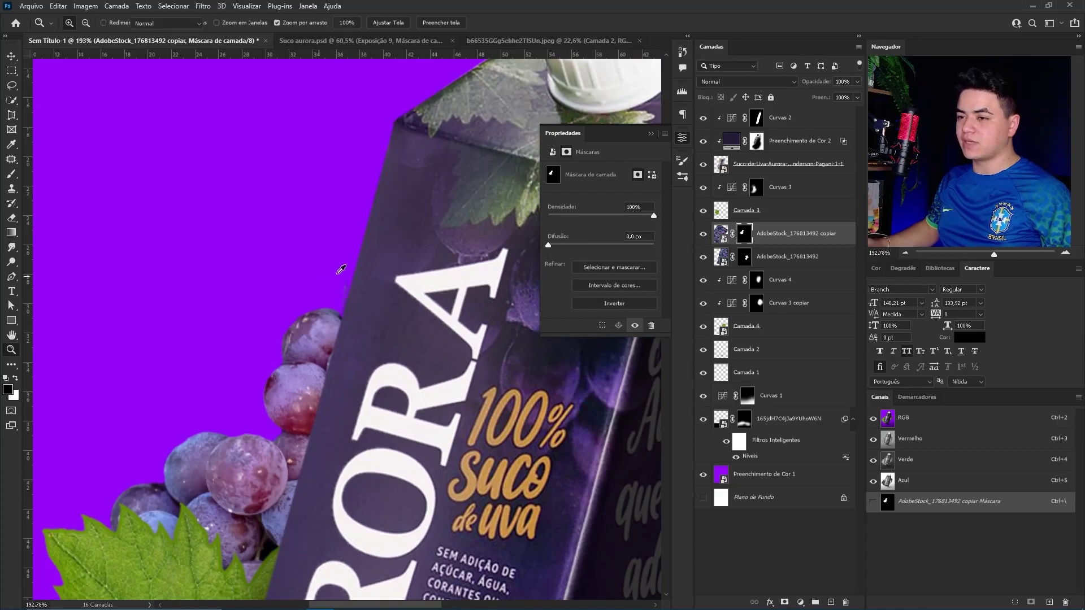
key(ctrl+0)
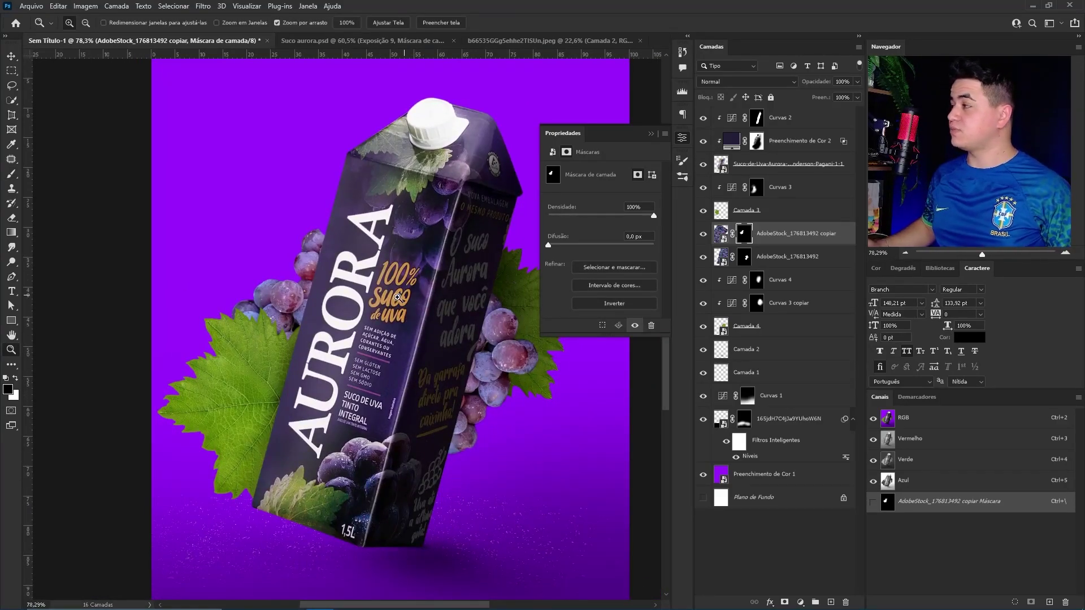
drag(525, 390, 571, 390)
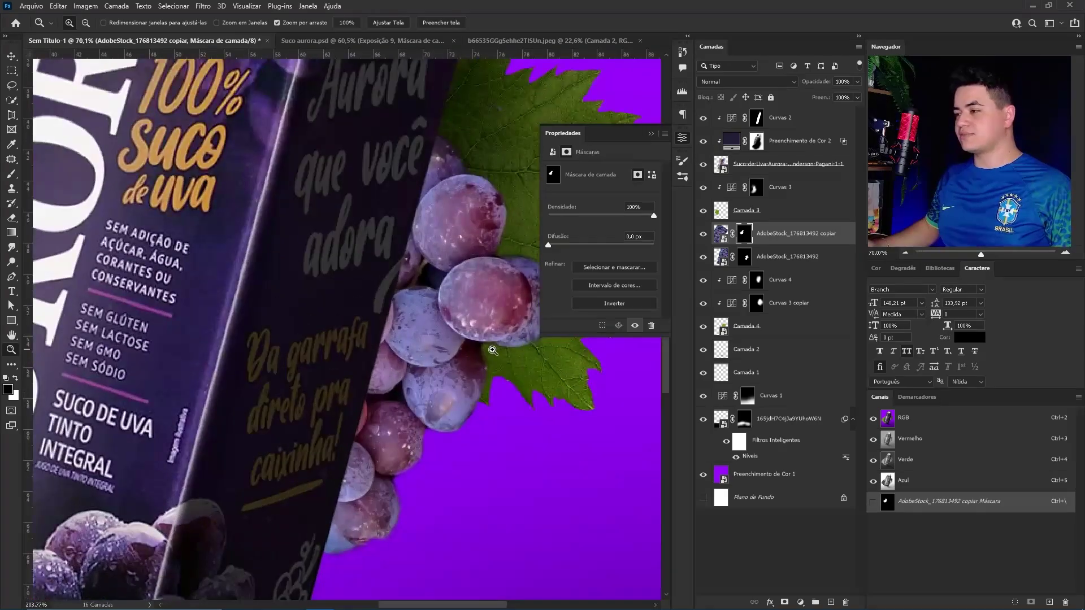
key(v)
click(788, 257)
click(800, 603)
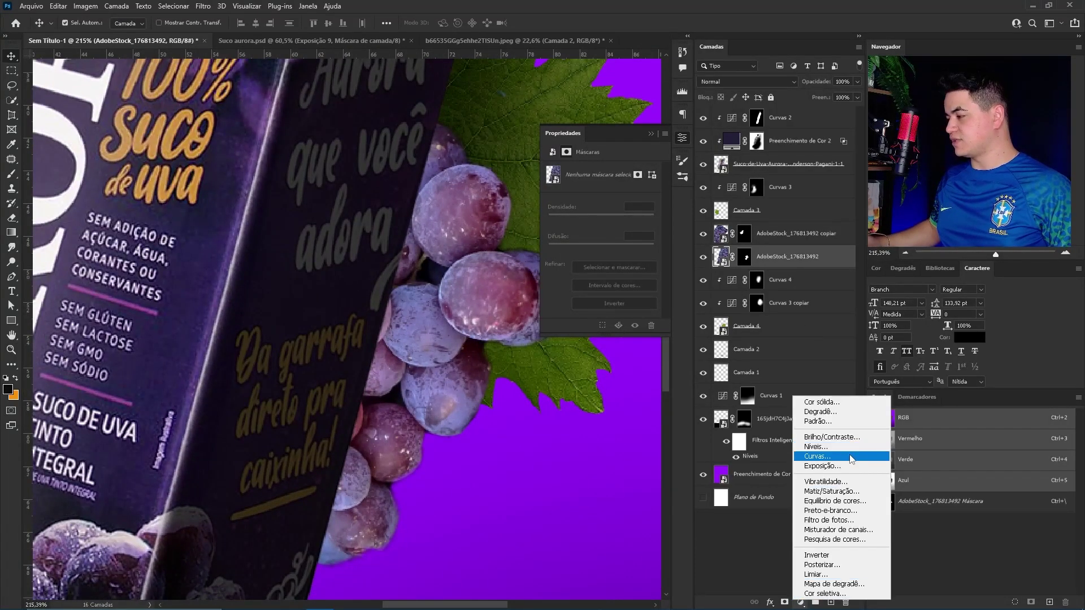
Step: Add a Curves layer clipped to the grapes, lowering its top point to darken them
click(769, 450)
alt+click(797, 268)
drag(649, 199, 683, 231)
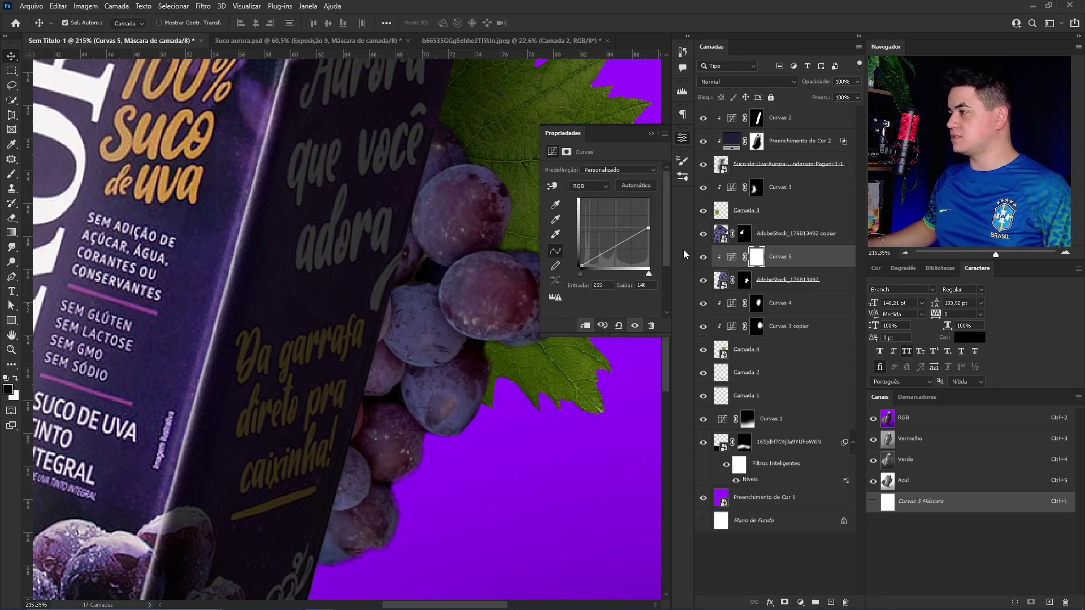
click(786, 279)
Step: Add a Color Balance layer shifting grape midtones toward magenta and blue, highlights toward blue
click(800, 602)
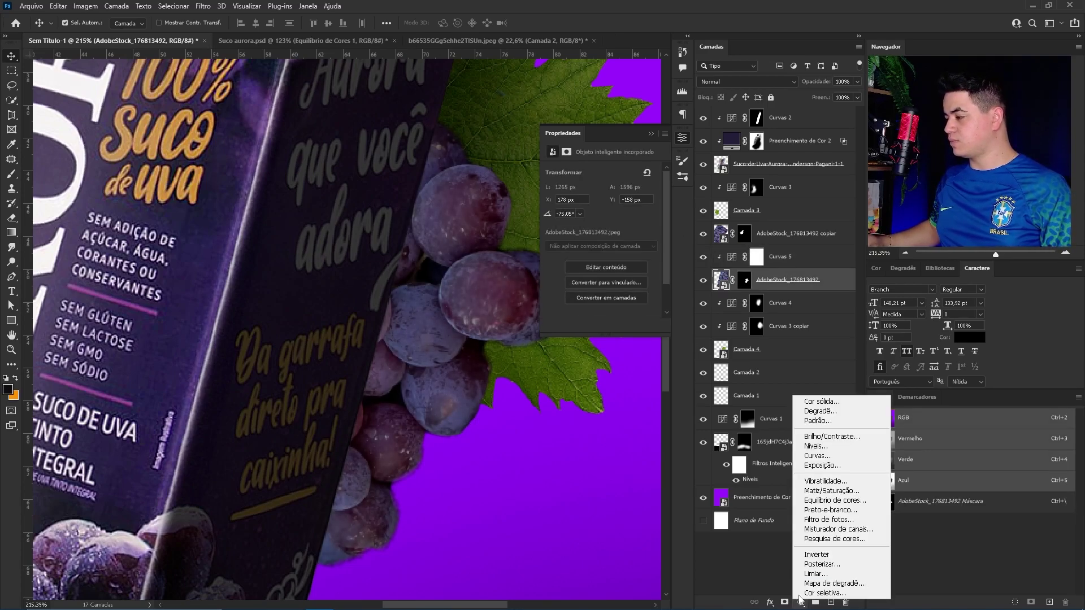
click(832, 500)
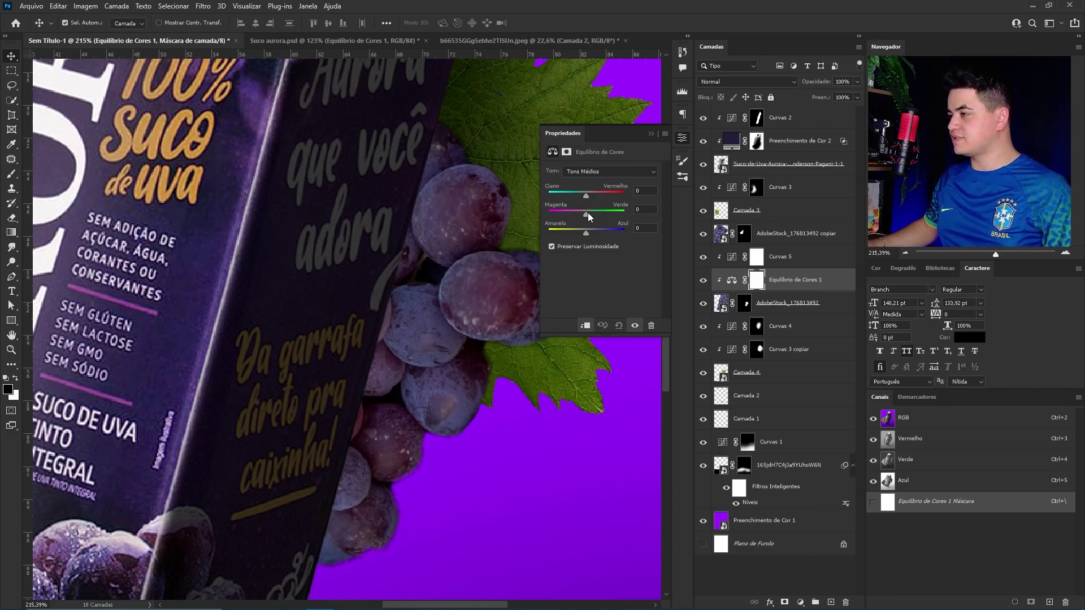
mouse_move(588, 215)
mouse_down()
mouse_move(576, 214)
mouse_move(593, 196)
mouse_up()
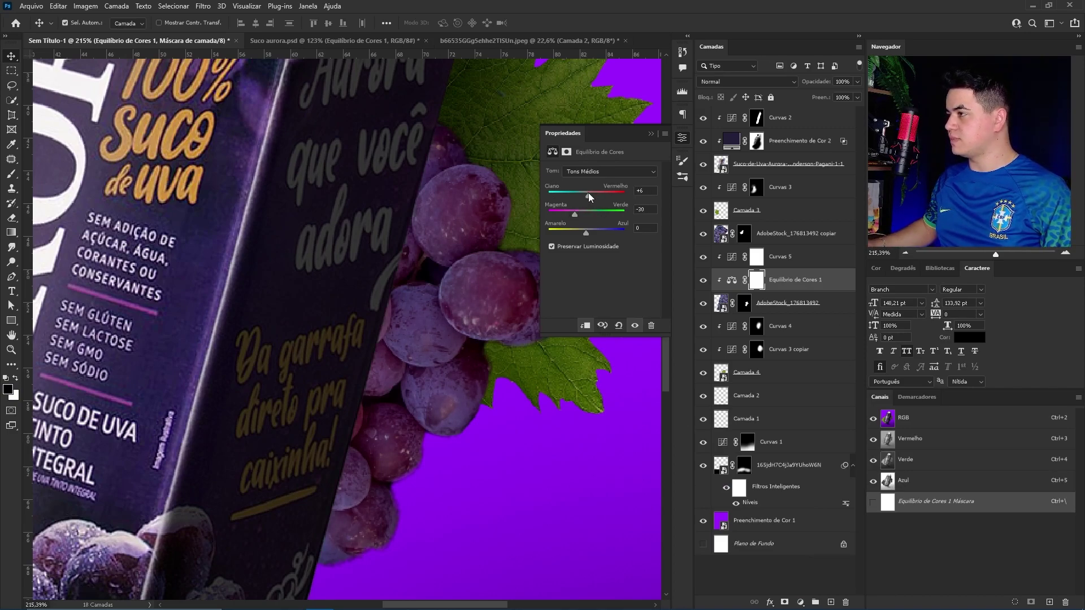
mouse_move(585, 233)
mouse_down()
mouse_move(600, 231)
mouse_move(590, 196)
mouse_up()
click(611, 172)
click(588, 182)
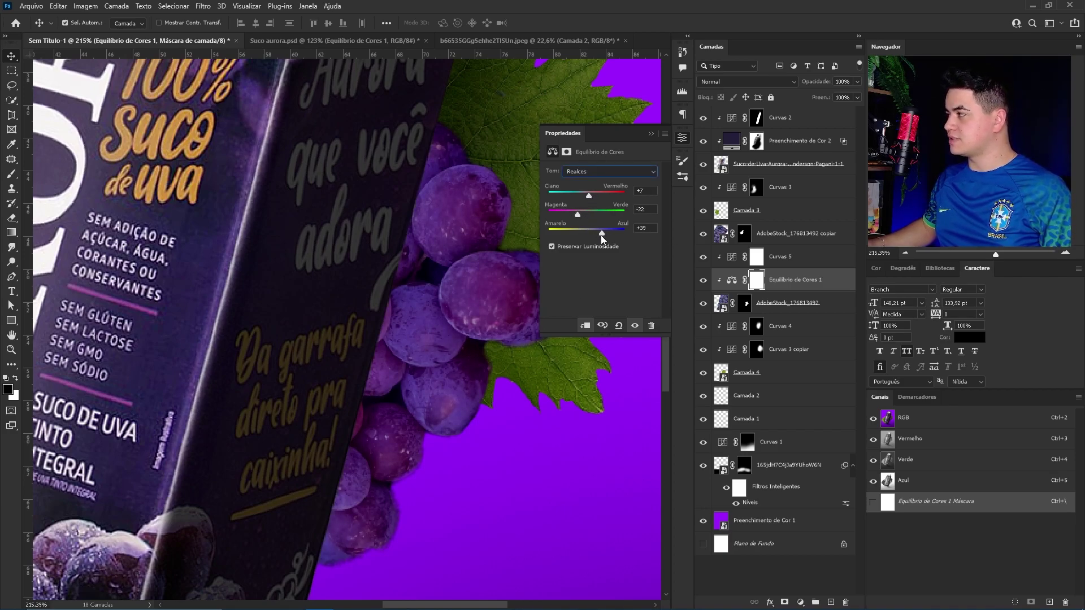
drag(601, 238, 603, 238)
scroll(396, 339, up, 2)
key(z)
mouse_move(452, 358)
mouse_down()
mouse_move(477, 357)
mouse_move(395, 358)
mouse_move(472, 357)
mouse_up()
Step: Add a clipped Curves layer with a lowered top point and an inverted, hidden mask
click(784, 259)
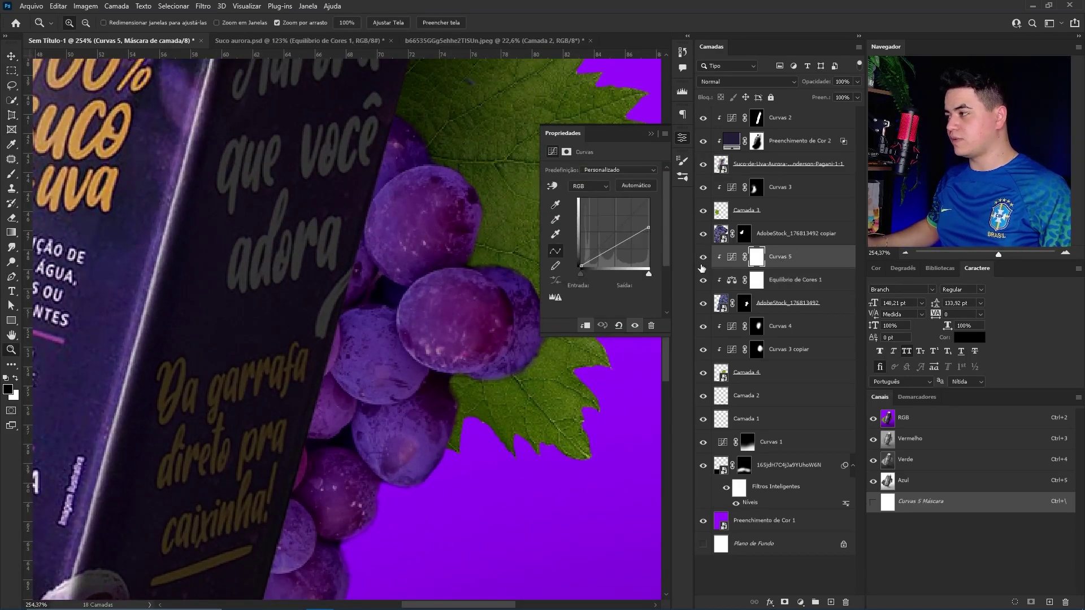
click(801, 602)
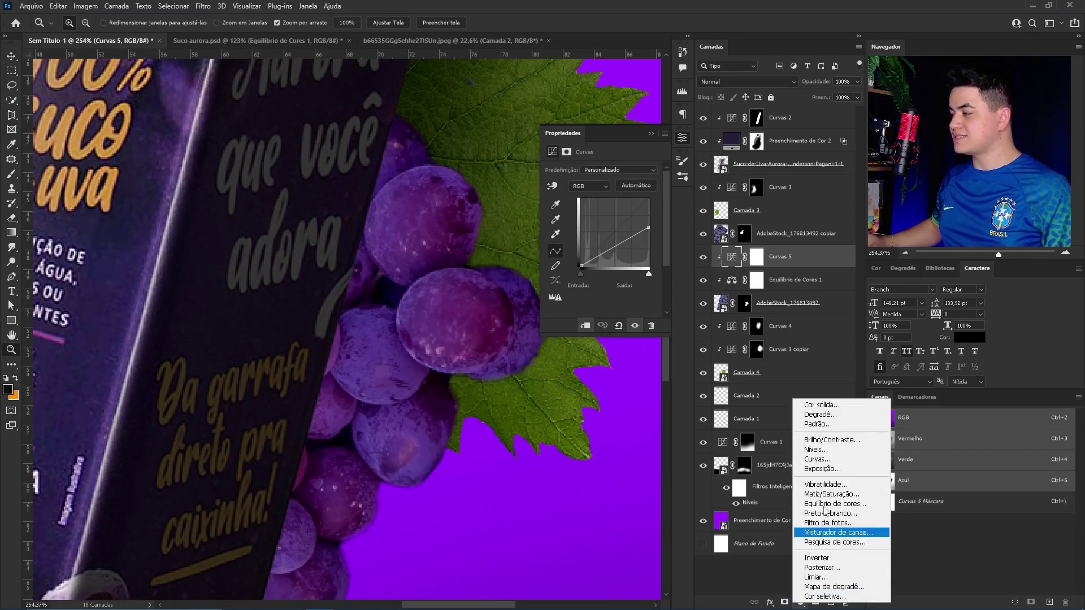
click(825, 456)
drag(646, 199, 648, 247)
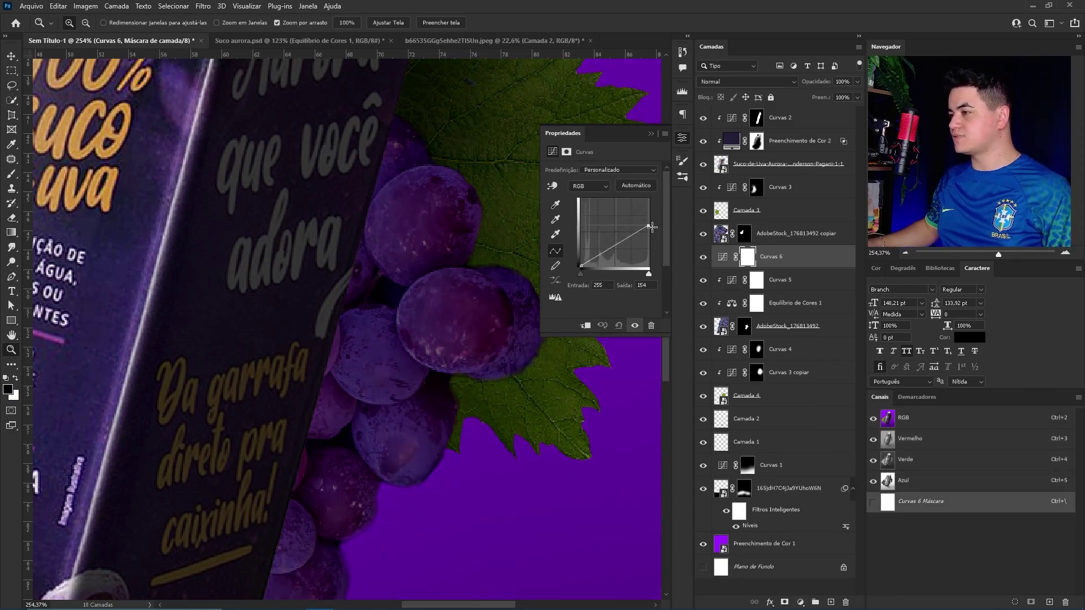
key(ctrl+i)
key(ctrl+alt+g)
key(b)
key(x)
Step: Paint white on the mask to darken the shaded grape edges beside the carton
mouse_move(227, 414)
mouse_down()
mouse_move(315, 443)
mouse_move(424, 371)
mouse_up()
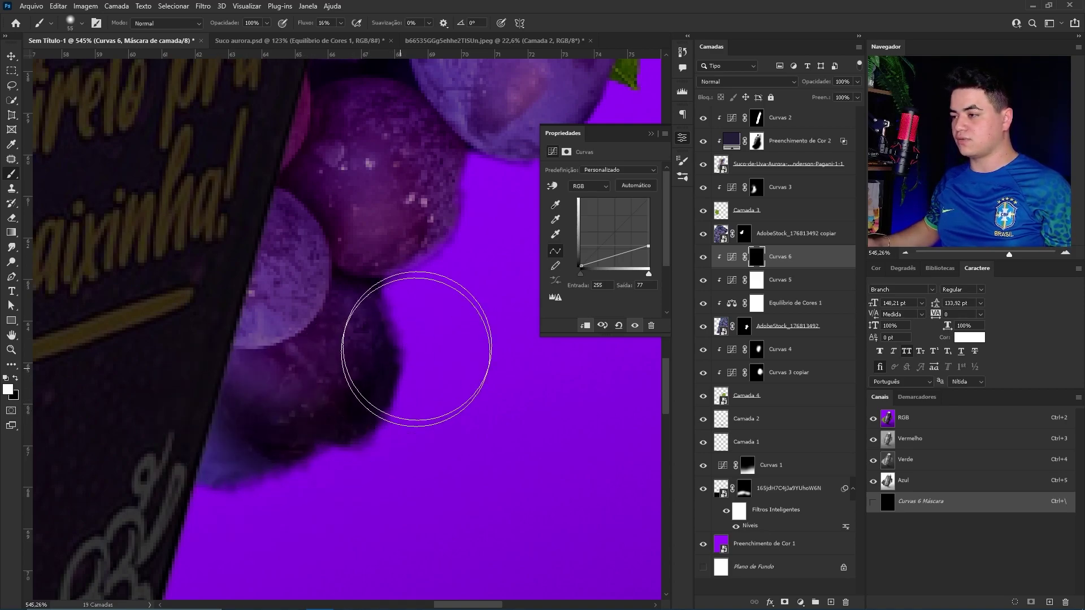
scroll(274, 383, up, 3)
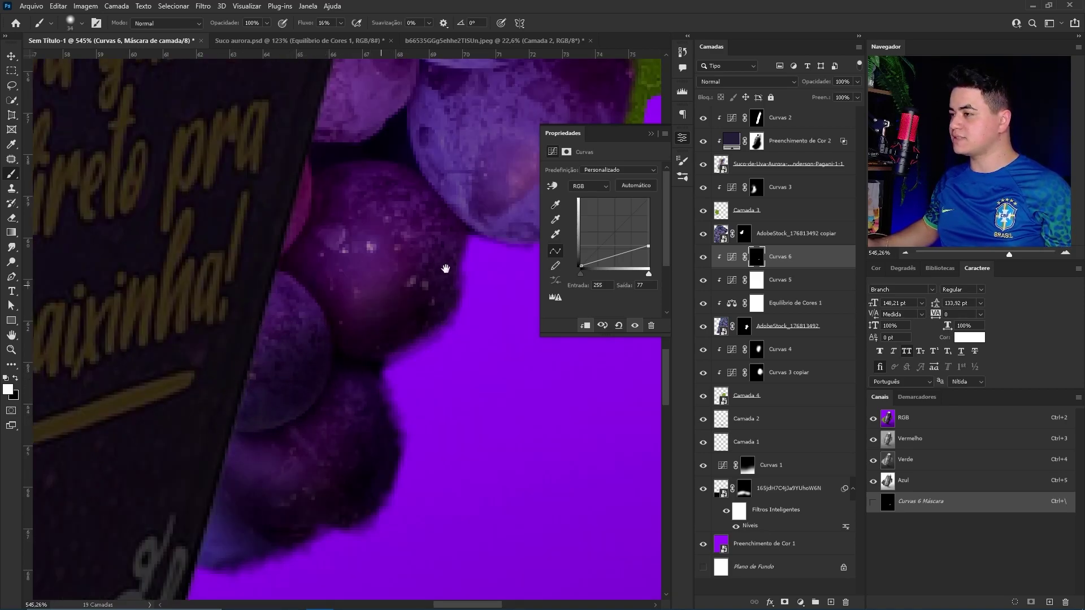
mouse_move(493, 193)
mouse_down()
mouse_move(284, 322)
mouse_move(327, 332)
mouse_move(391, 291)
mouse_up()
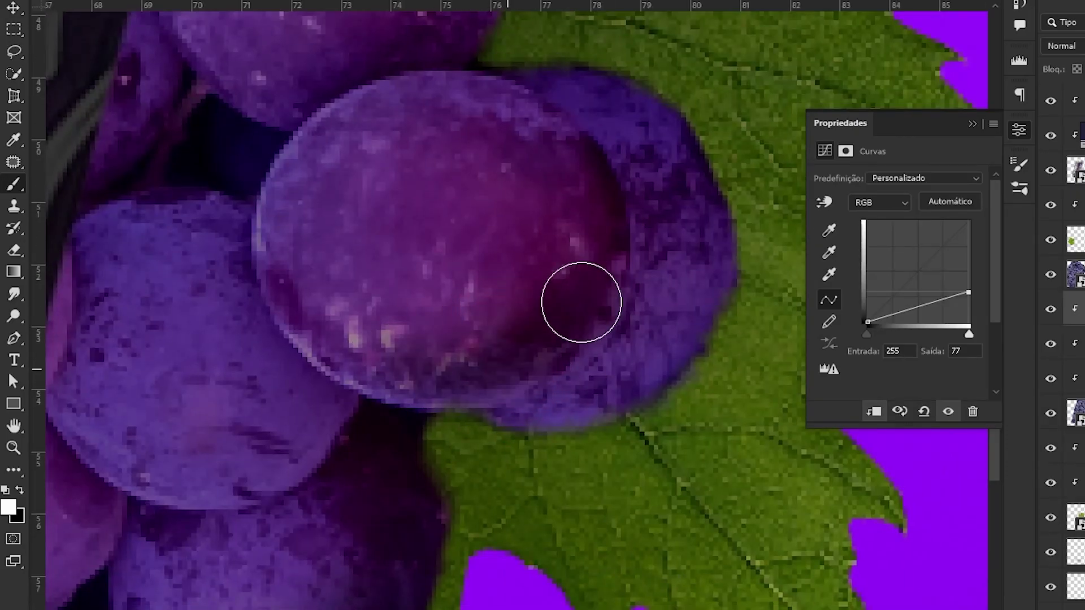
mouse_move(512, 270)
mouse_down()
mouse_move(514, 255)
mouse_move(571, 303)
mouse_move(509, 460)
mouse_move(546, 463)
mouse_move(318, 528)
mouse_up()
mouse_move(438, 441)
mouse_down()
mouse_move(427, 492)
mouse_move(373, 476)
mouse_move(595, 274)
mouse_up()
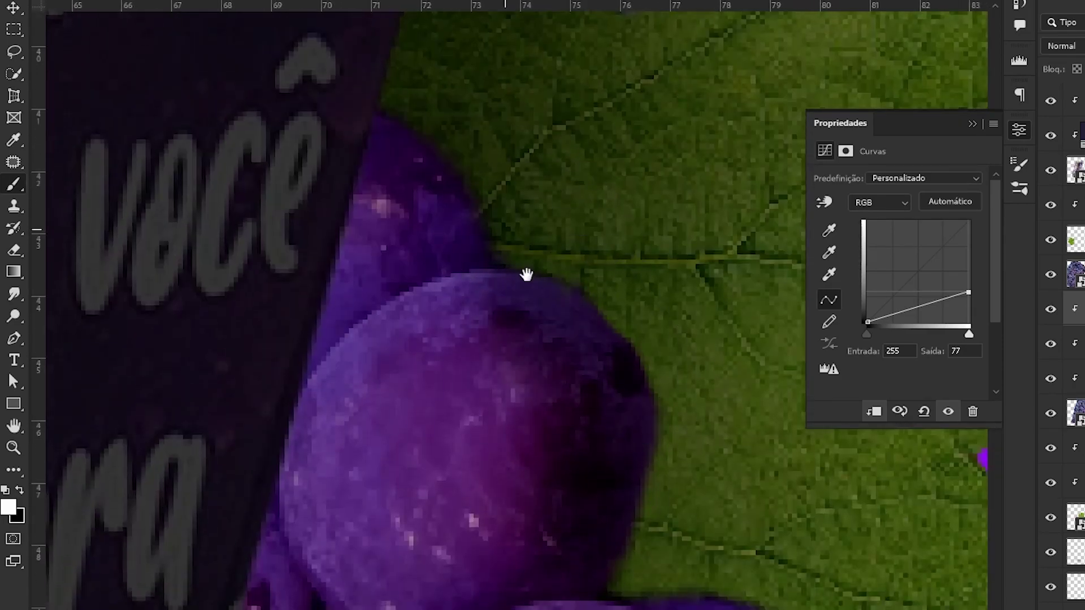
mouse_move(528, 273)
mouse_down()
mouse_move(507, 328)
mouse_move(497, 306)
mouse_up()
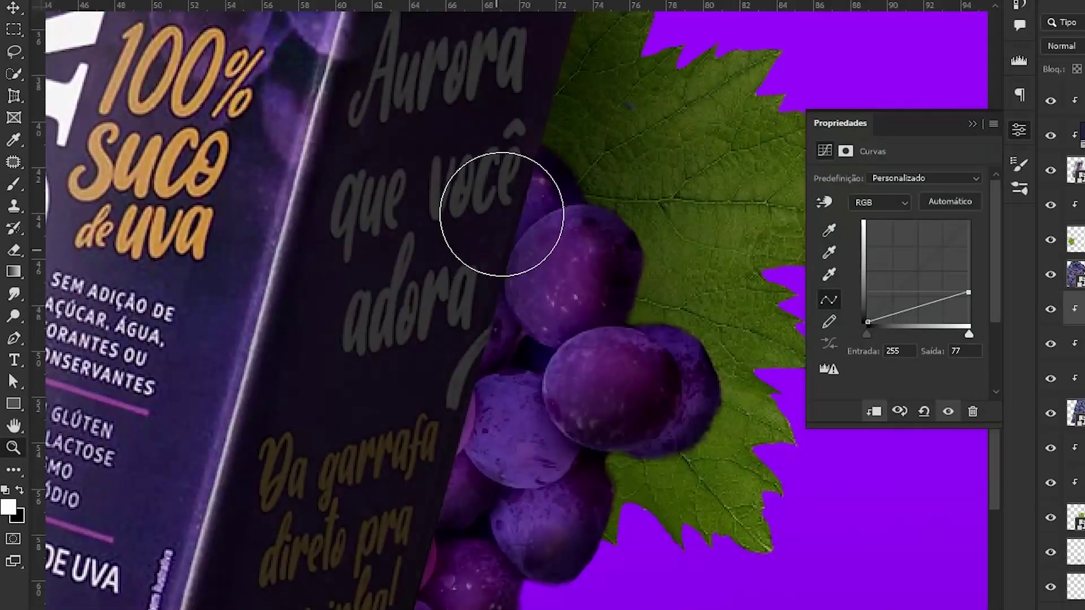
scroll(491, 344, down, 3)
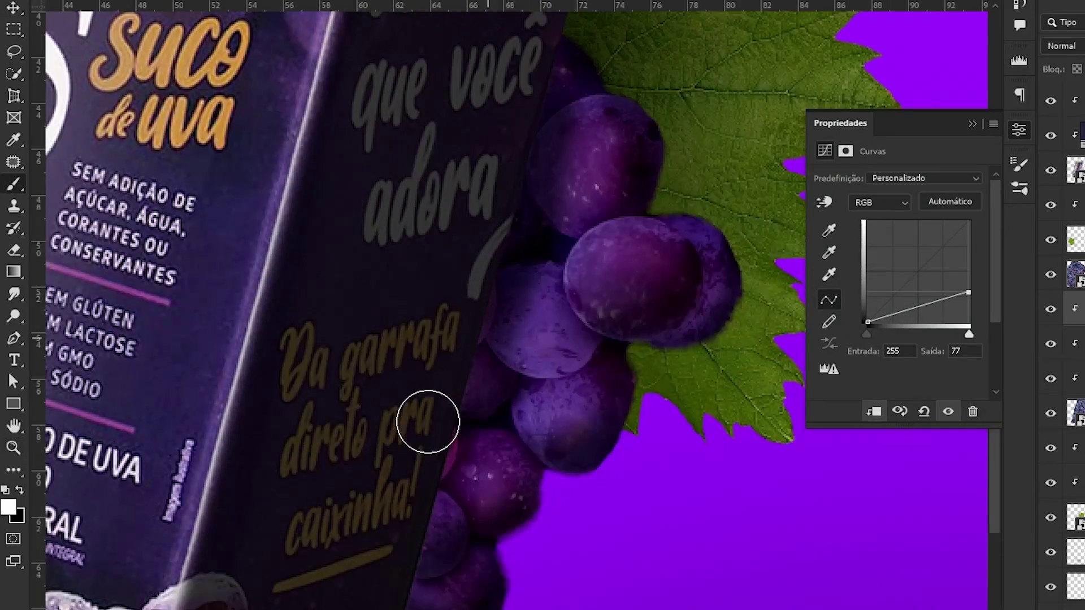
drag(429, 350, 481, 351)
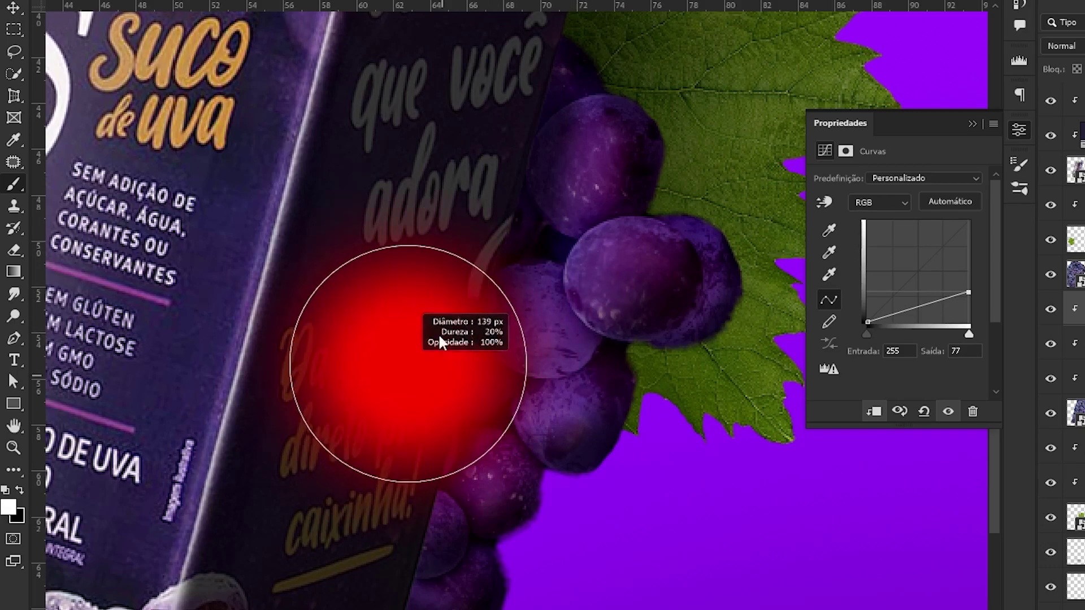
scroll(613, 393, up, 3)
drag(516, 383, 450, 353)
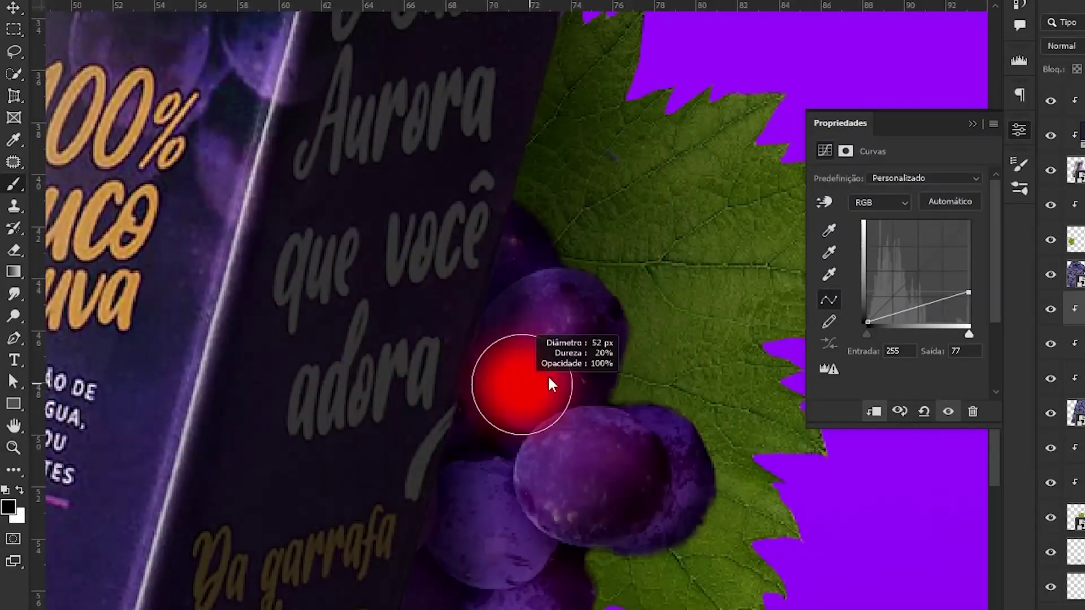
scroll(484, 296, down, 5)
scroll(516, 356, up, 5)
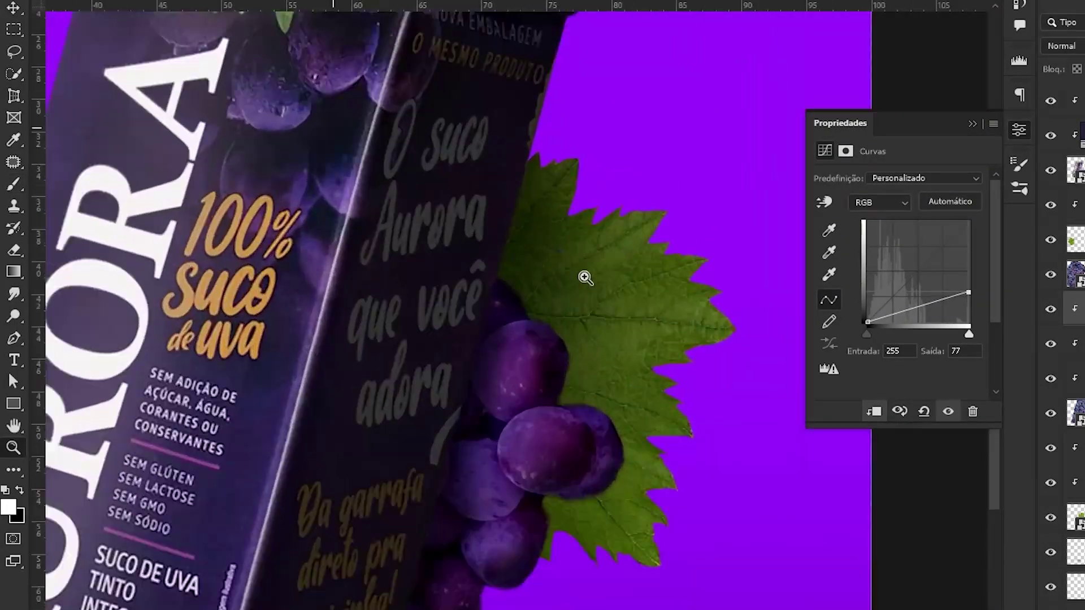
key(ctrl+backslash)
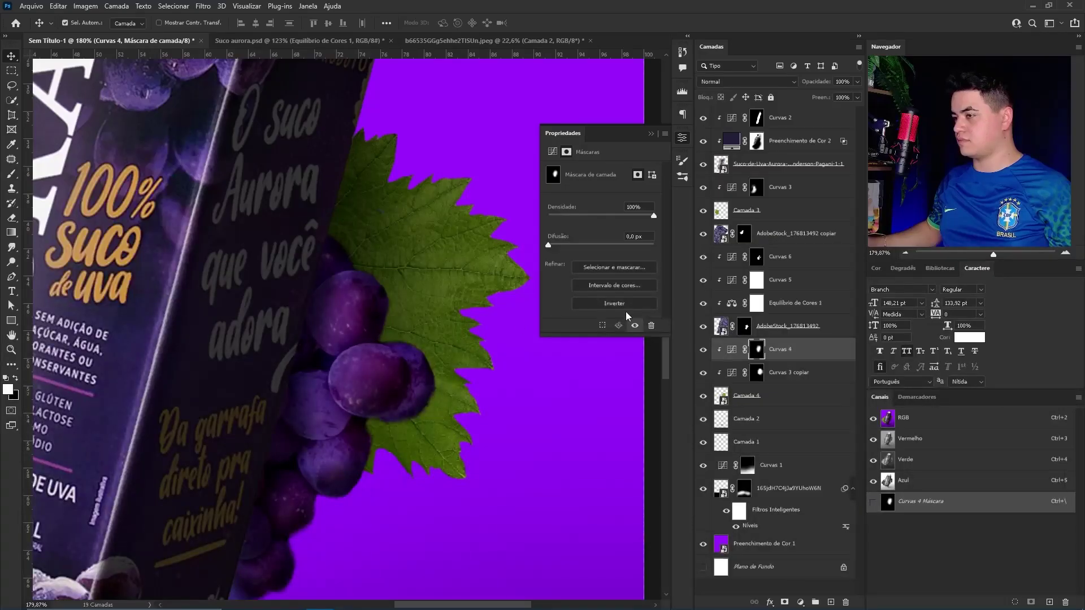
Step: Deepen one grape's shadow, lighten Curvas 6, and compare the grapes with Curvas 5 toggled
mouse_move(397, 339)
mouse_down()
mouse_move(384, 308)
mouse_move(394, 417)
mouse_up()
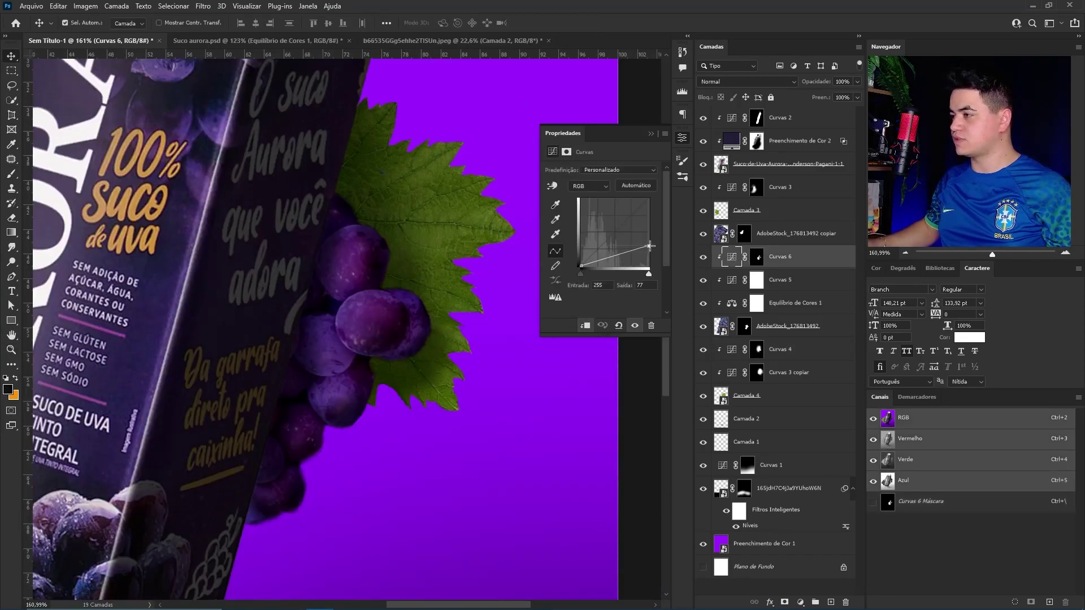
drag(650, 245, 648, 236)
key(alt+bracketleft)
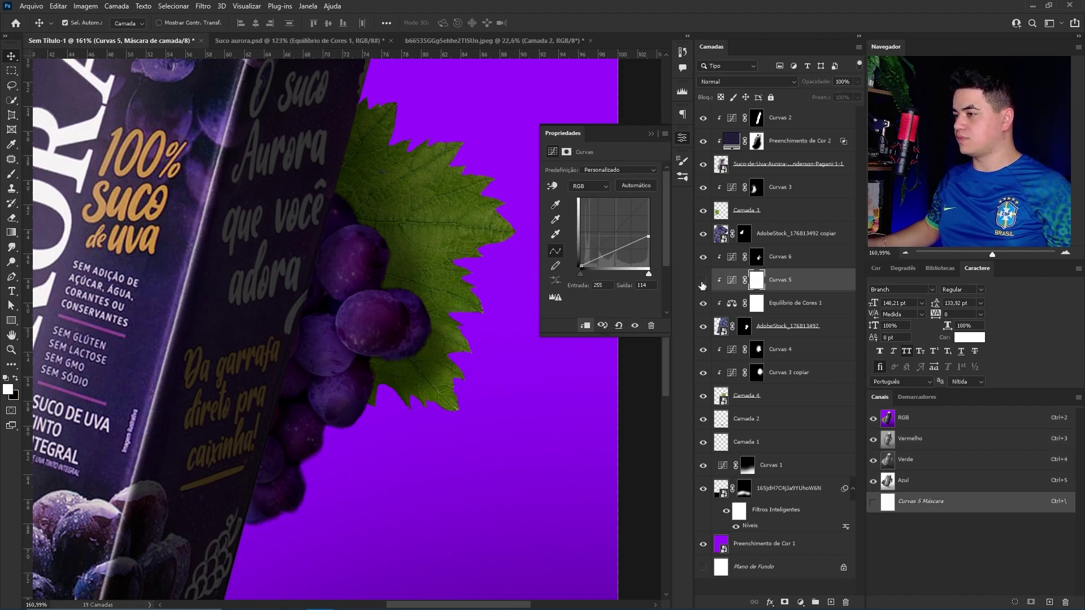
click(704, 280)
click(703, 280)
key(z)
mouse_move(430, 341)
mouse_down()
mouse_move(406, 342)
mouse_move(447, 342)
mouse_up()
key(z)
drag(485, 301, 563, 277)
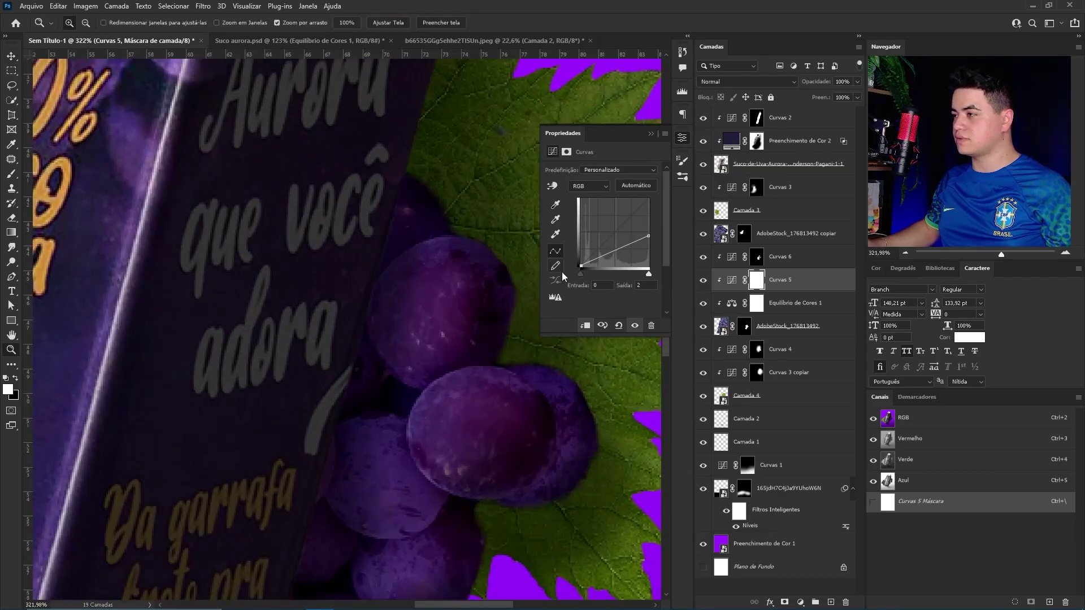
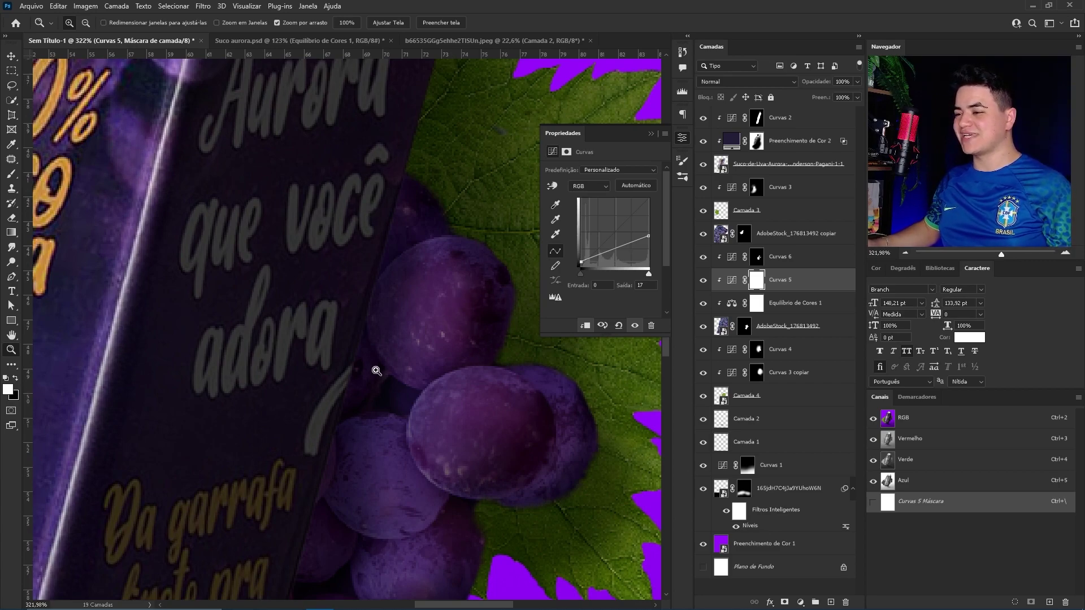
Step: Select the grape copy layer AdobeStock_176813492 copiar and add a Curves adjustment above it
mouse_move(378, 346)
mouse_down()
mouse_move(338, 313)
mouse_move(385, 315)
mouse_up()
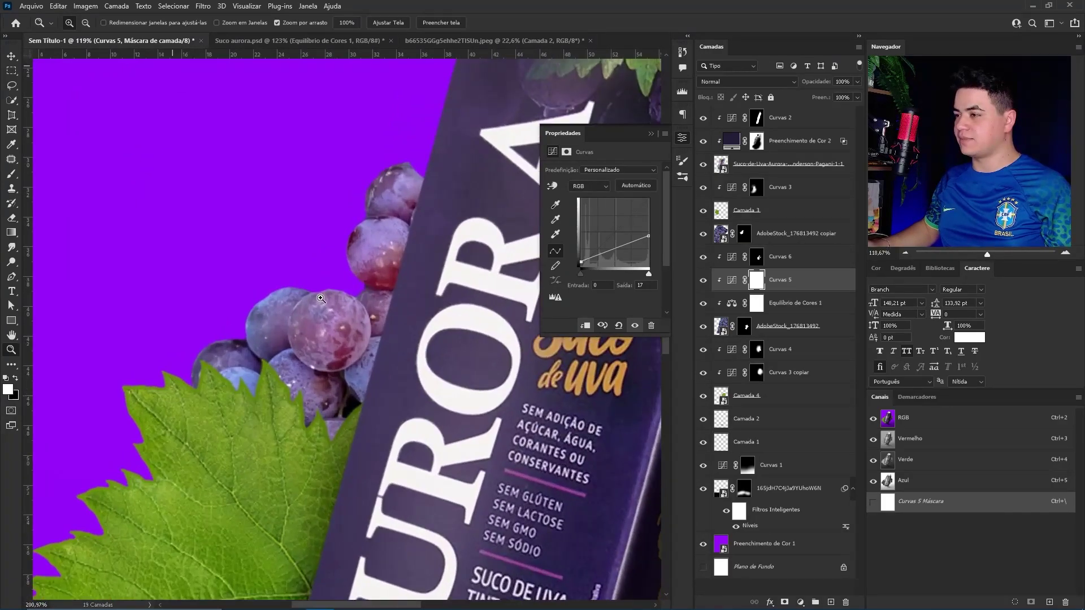
key(v)
click(797, 234)
click(812, 215)
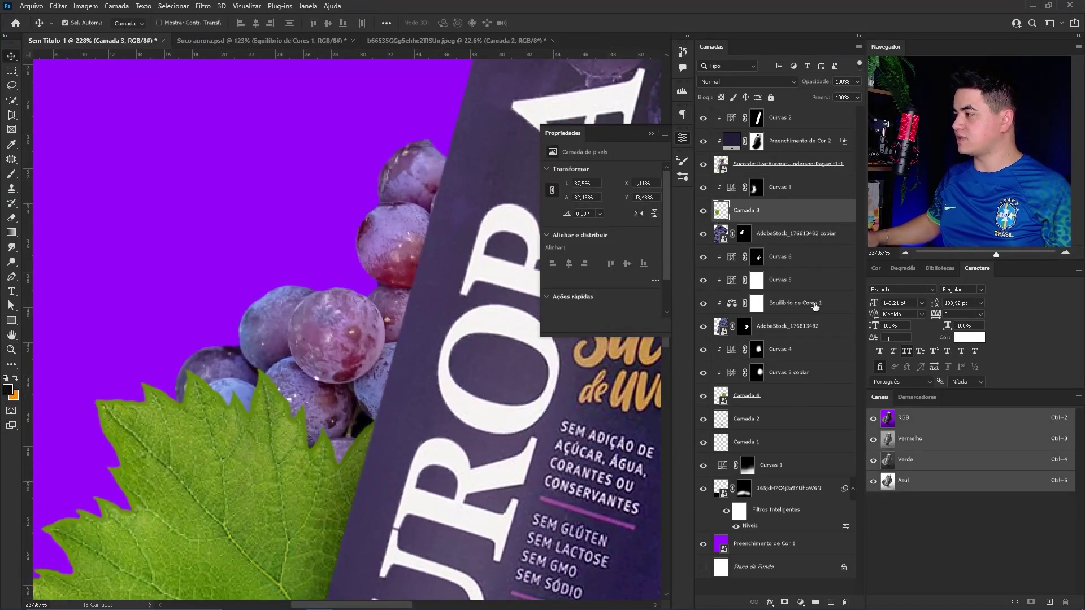
key(alt+bracketleft)
click(800, 601)
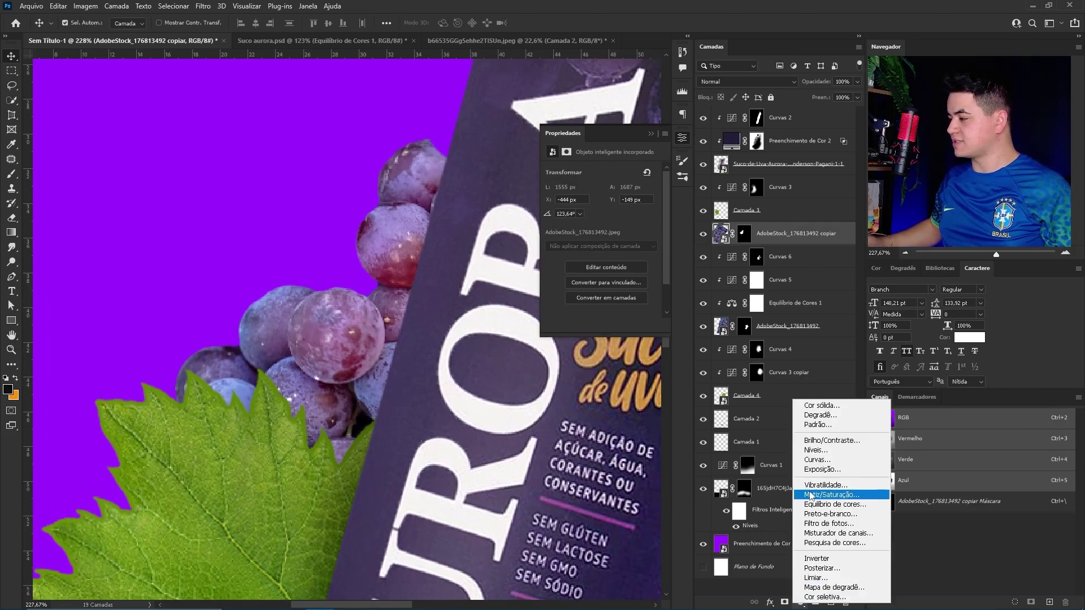
click(816, 460)
Step: Pull the Curves 7 top point down, invert its mask, and paint darkening onto the bright grape
mouse_move(649, 199)
mouse_down()
mouse_move(654, 245)
mouse_move(653, 232)
mouse_up()
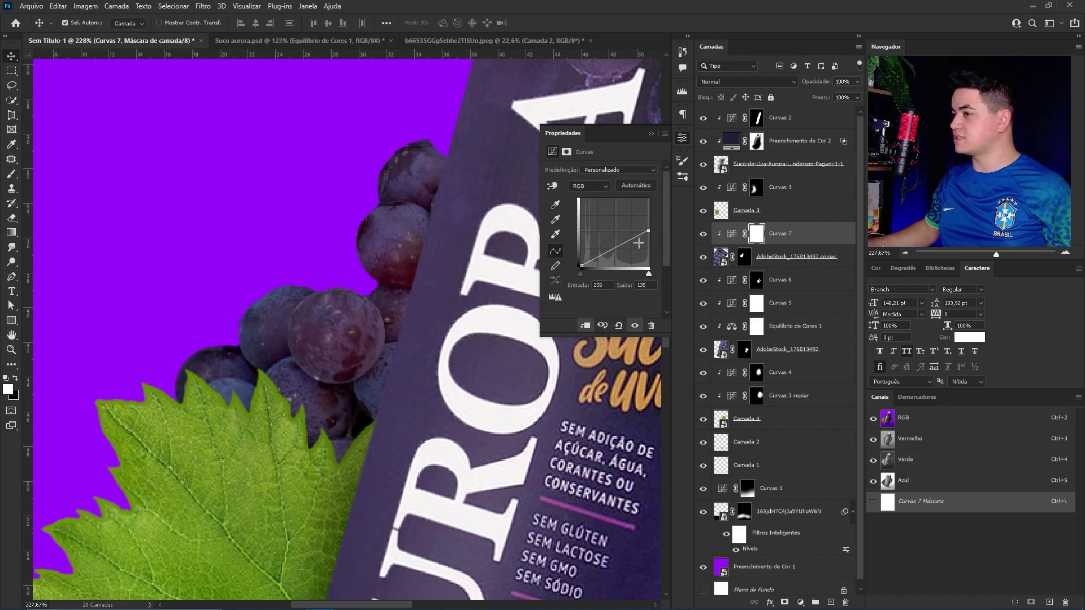
key(ctrl+i)
scroll(355, 368, up, 3)
scroll(354, 367, up, 2)
key(b)
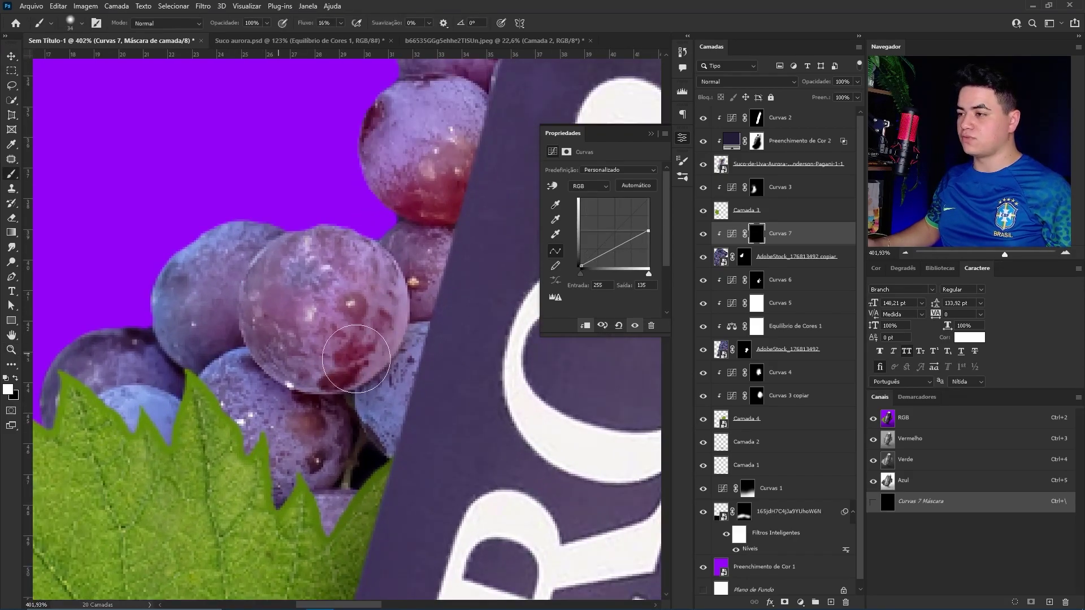
mouse_move(356, 359)
mouse_down()
mouse_move(393, 287)
mouse_move(362, 336)
mouse_up()
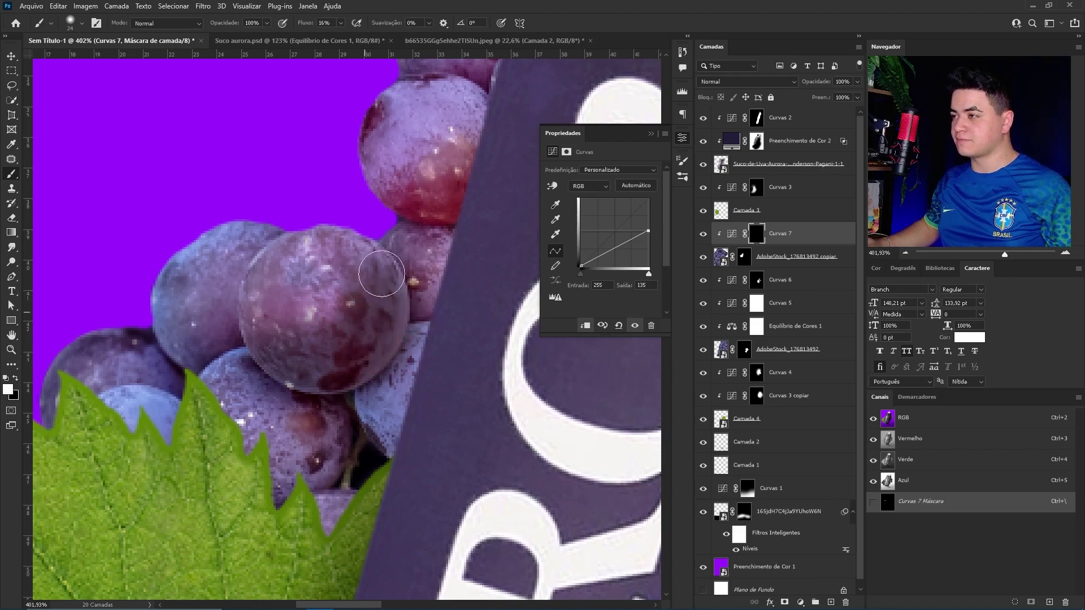
drag(382, 273, 313, 412)
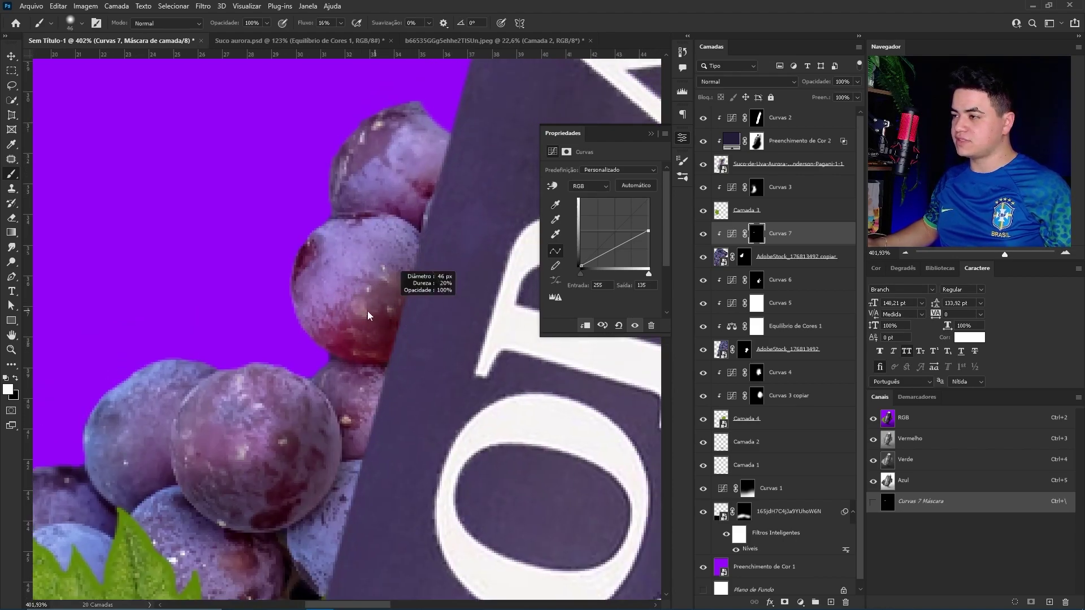
mouse_move(369, 315)
mouse_down()
mouse_move(359, 359)
mouse_move(393, 324)
mouse_up()
Step: Refine the Curves 7 mask on the upper and lower grapes, then view the whole carton
drag(414, 277, 403, 413)
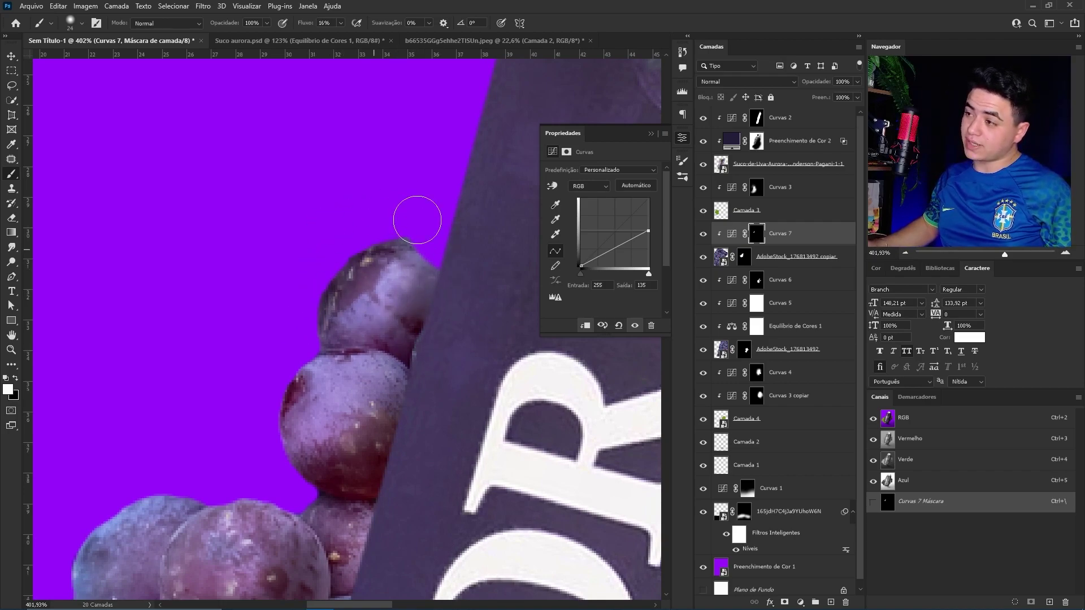
key(x)
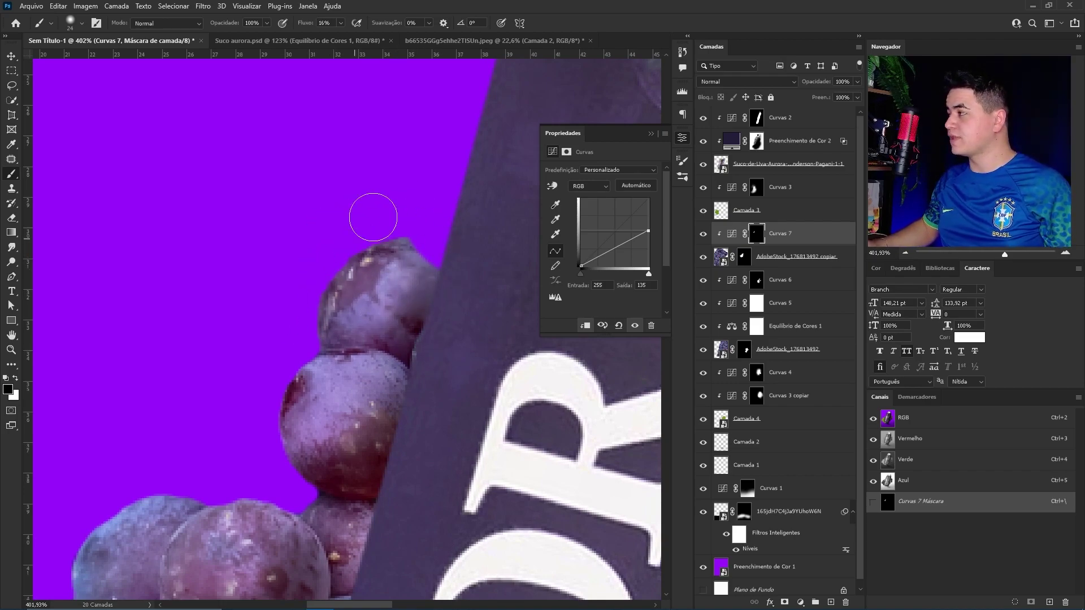
drag(419, 354, 403, 263)
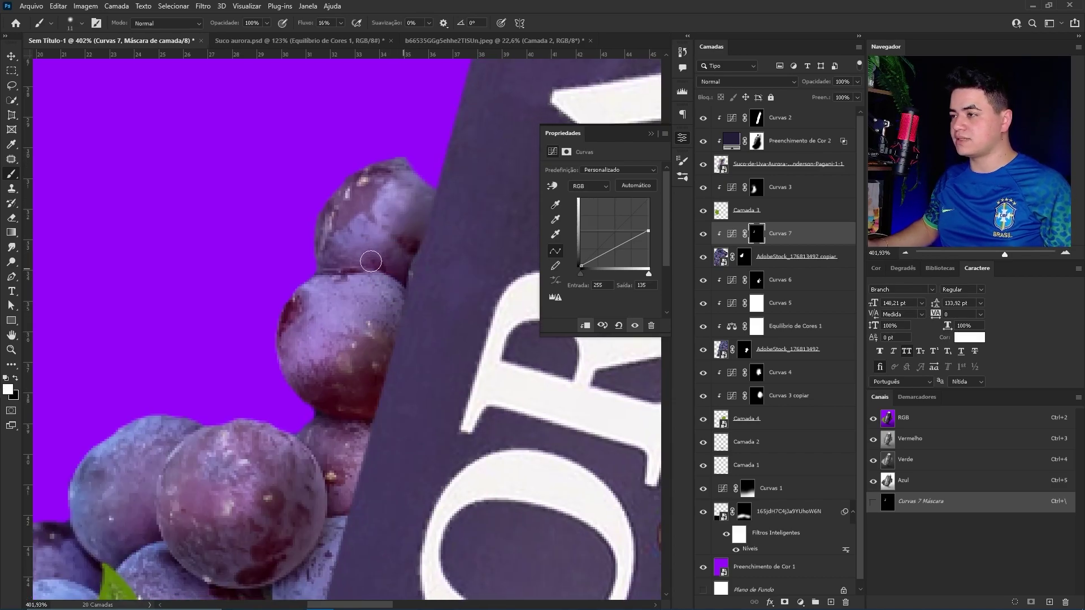
scroll(316, 248, down, 5)
scroll(317, 249, left, 3)
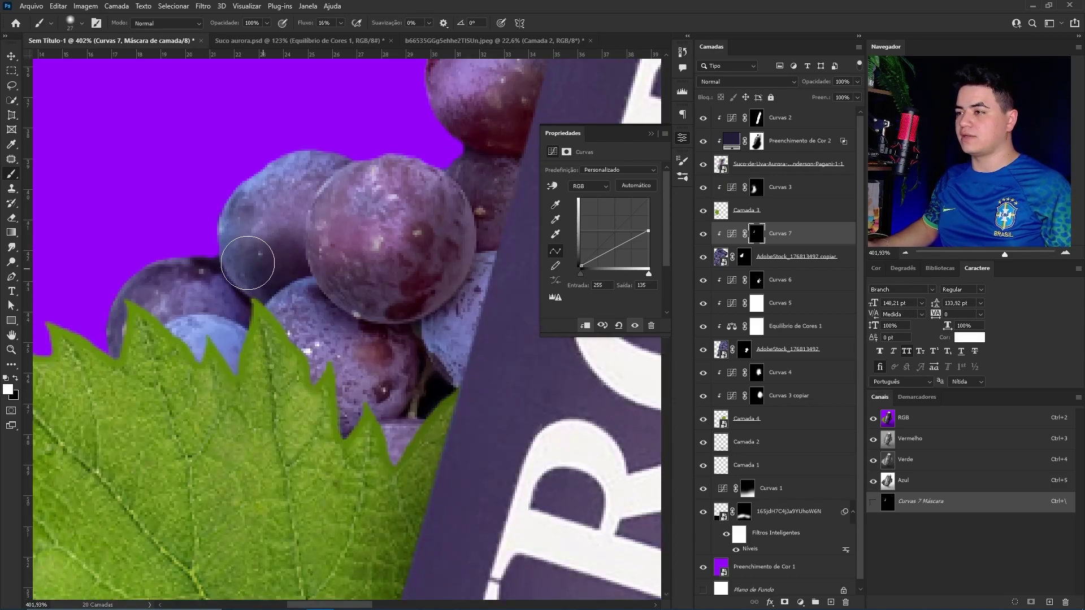
drag(377, 277, 327, 230)
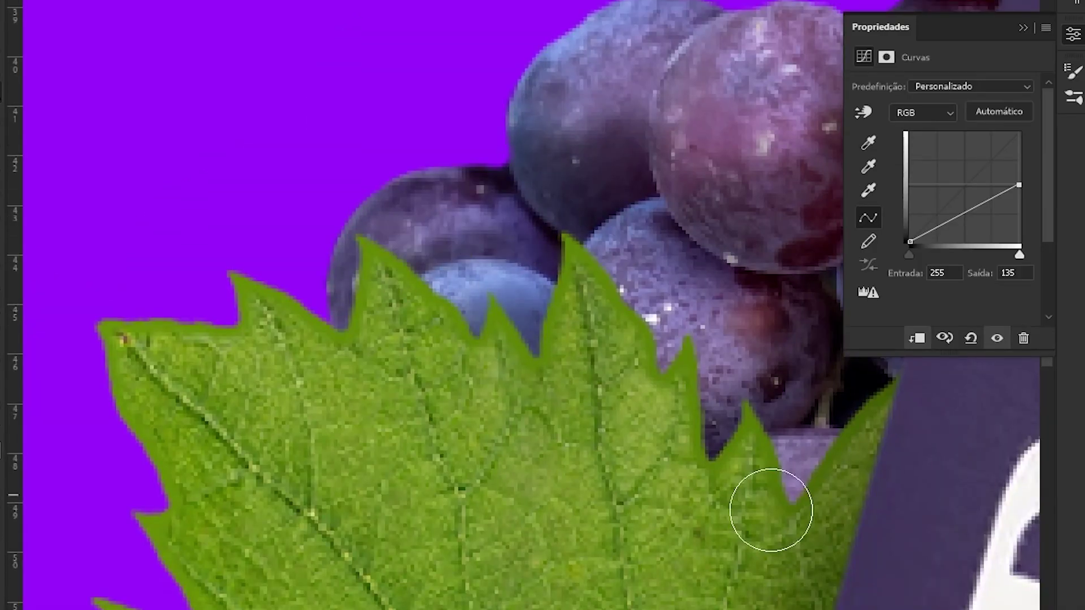
key(z)
alt+click(236, 309)
key(ctrl+0)
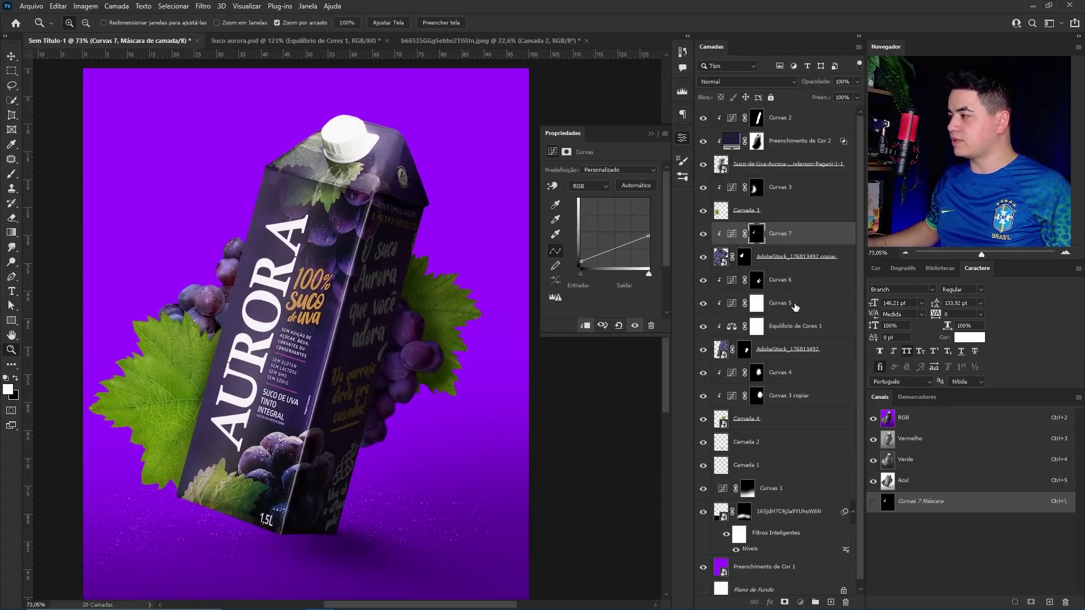
Step: Duplicate Equilíbrio de Cores 1 above the grape copy, clip it, and set 55% opacity
drag(786, 303, 780, 245)
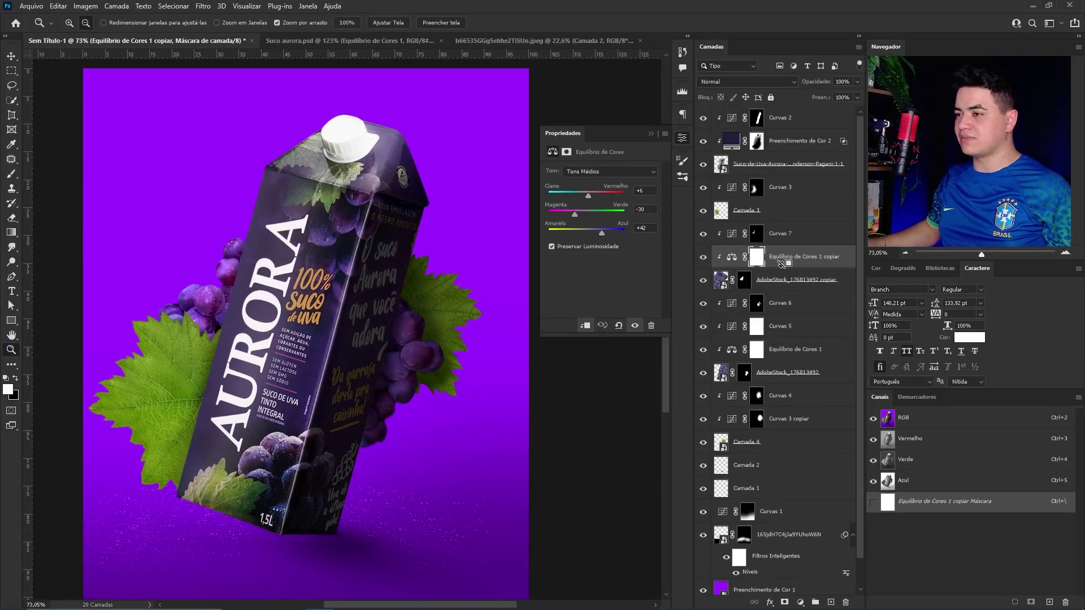
key(ctrl+alt+g)
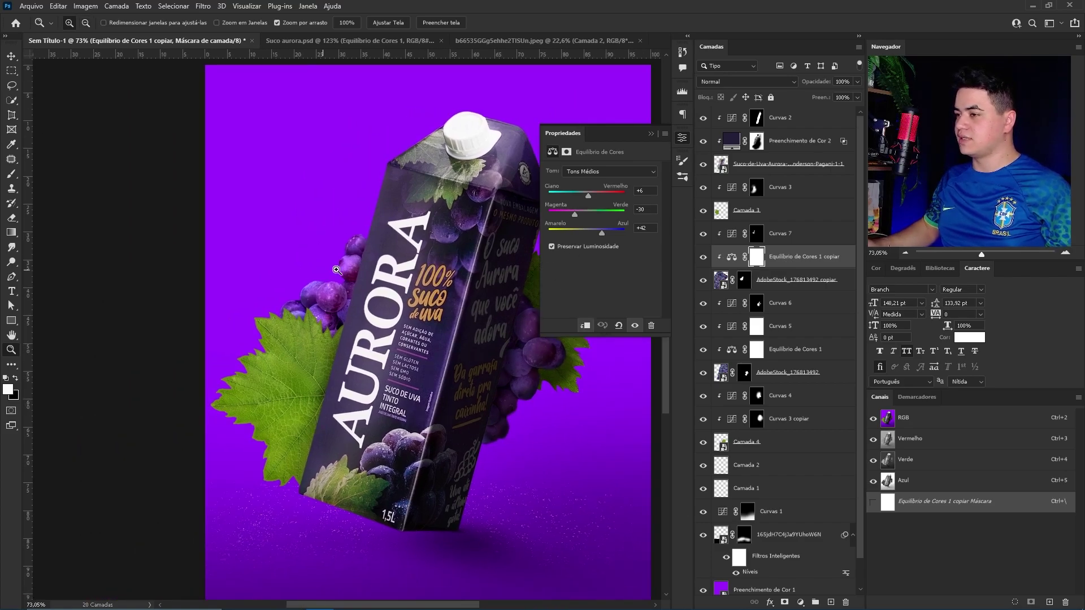
click(76, 277)
key(v)
key(ctrl+2)
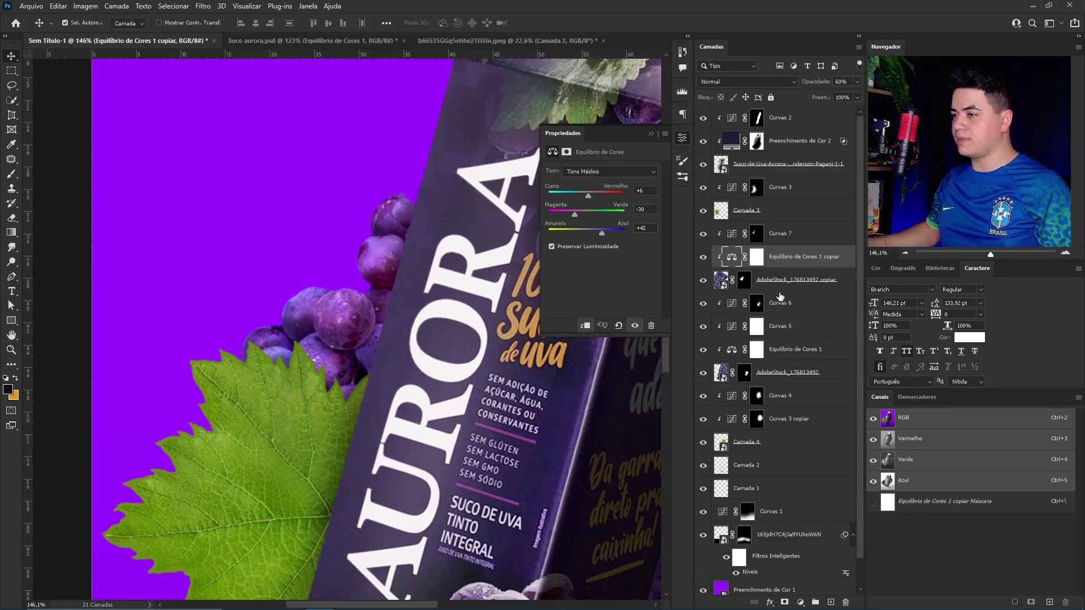
Step: Zoom in on the left grape cluster and select the Curvas 7 layer
key(z)
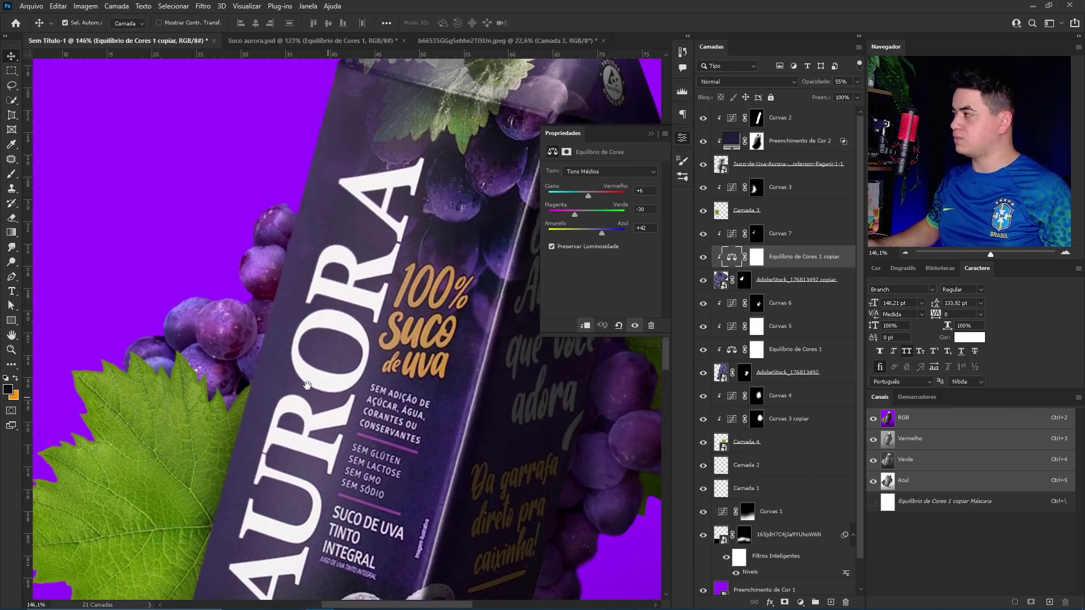
mouse_move(396, 277)
mouse_down()
mouse_move(356, 278)
mouse_move(407, 278)
mouse_up()
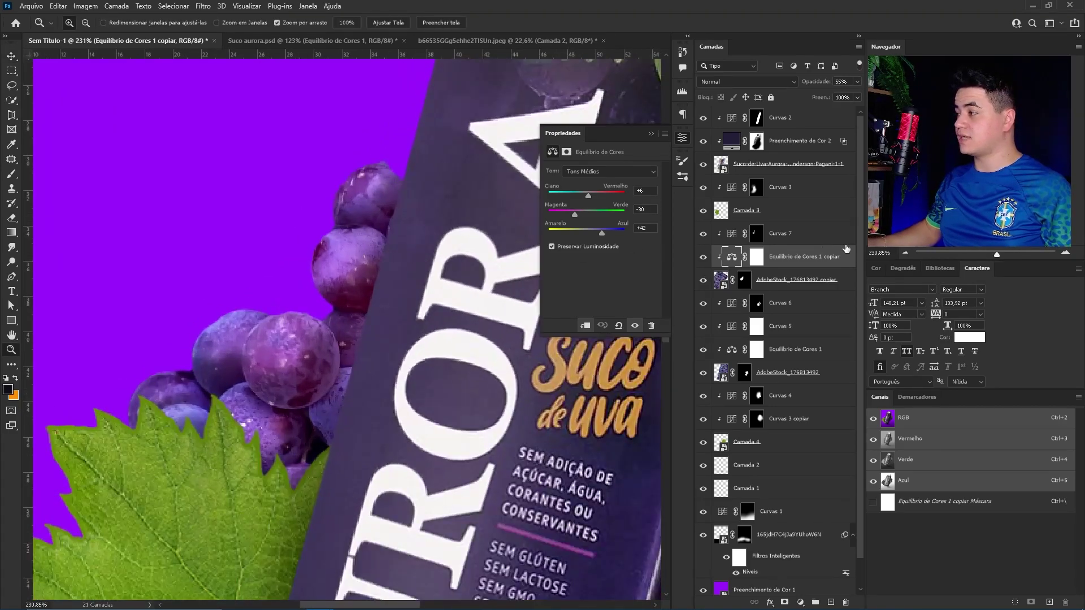
click(757, 234)
click(801, 602)
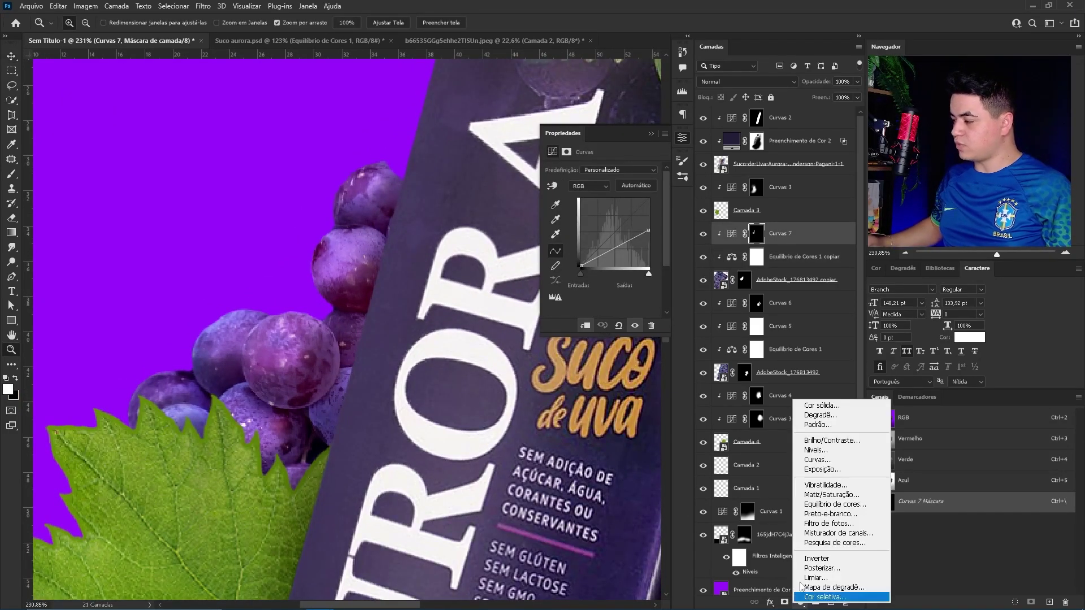
Step: Add a clipped Curves 8 brightening with the top point dragged left, and invert its mask
click(818, 460)
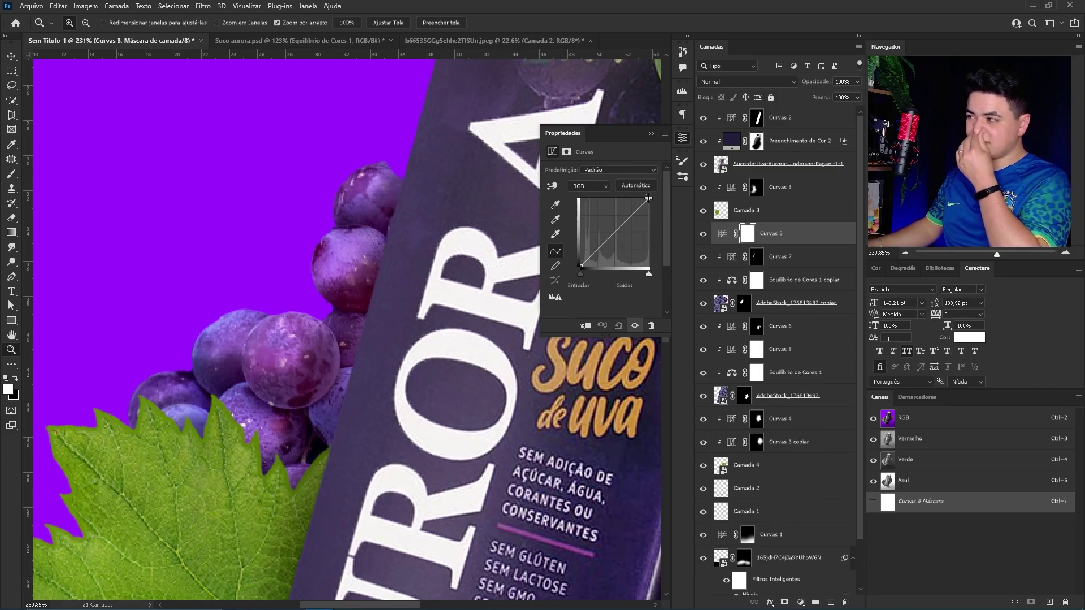
drag(649, 199, 615, 200)
key(ctrl+alt+g)
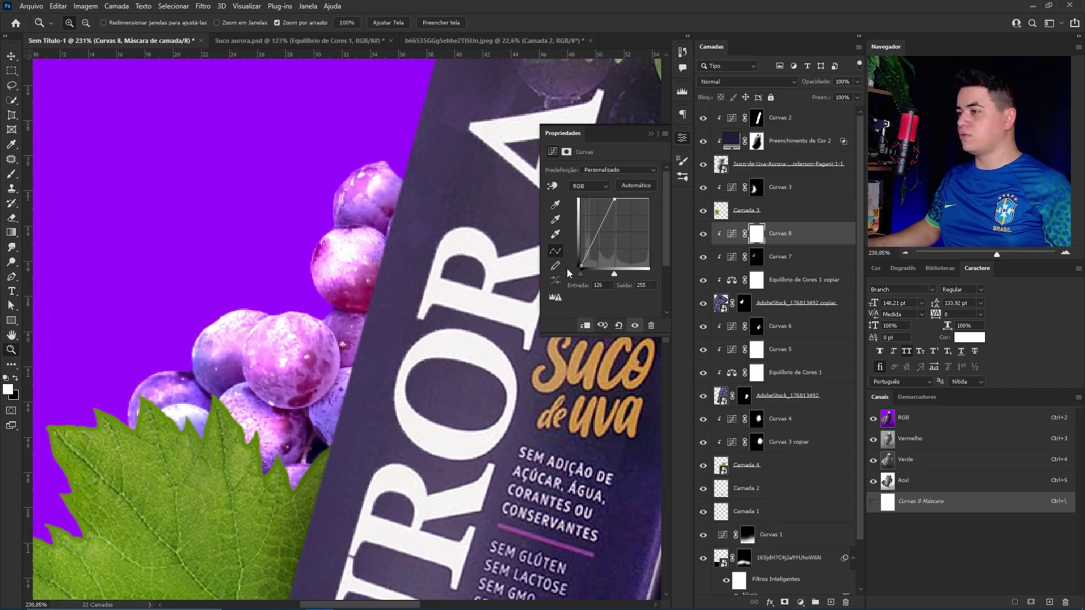
drag(614, 199, 604, 199)
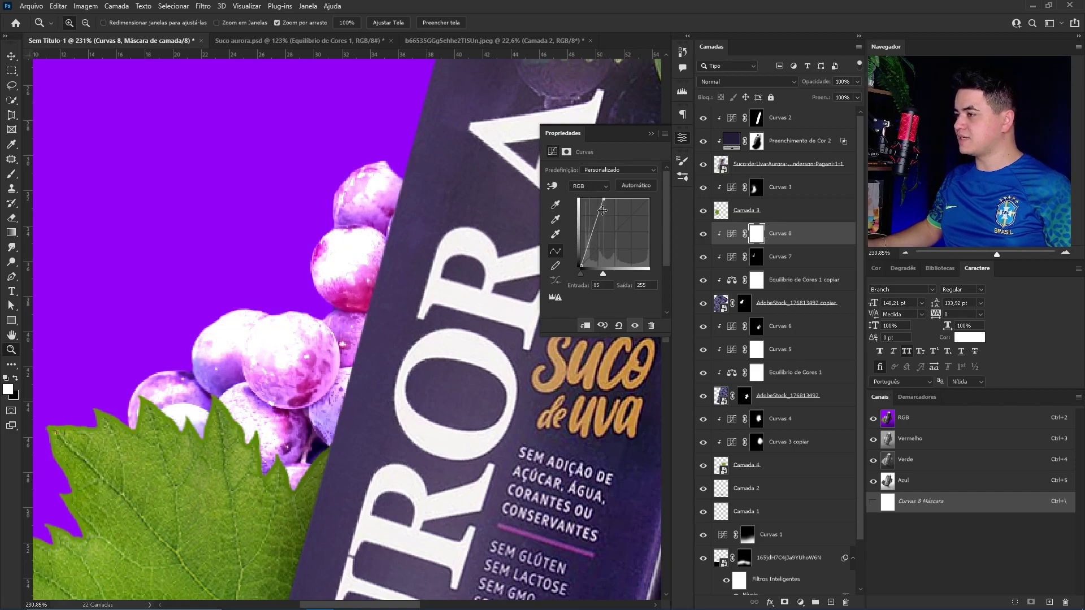
key(ctrl+i)
scroll(299, 226, up, 3)
key(b)
scroll(300, 226, up, 2)
Step: Paint pinkish highlights along the grape edges, easing the Curves 8 brightening slightly
drag(299, 227, 396, 190)
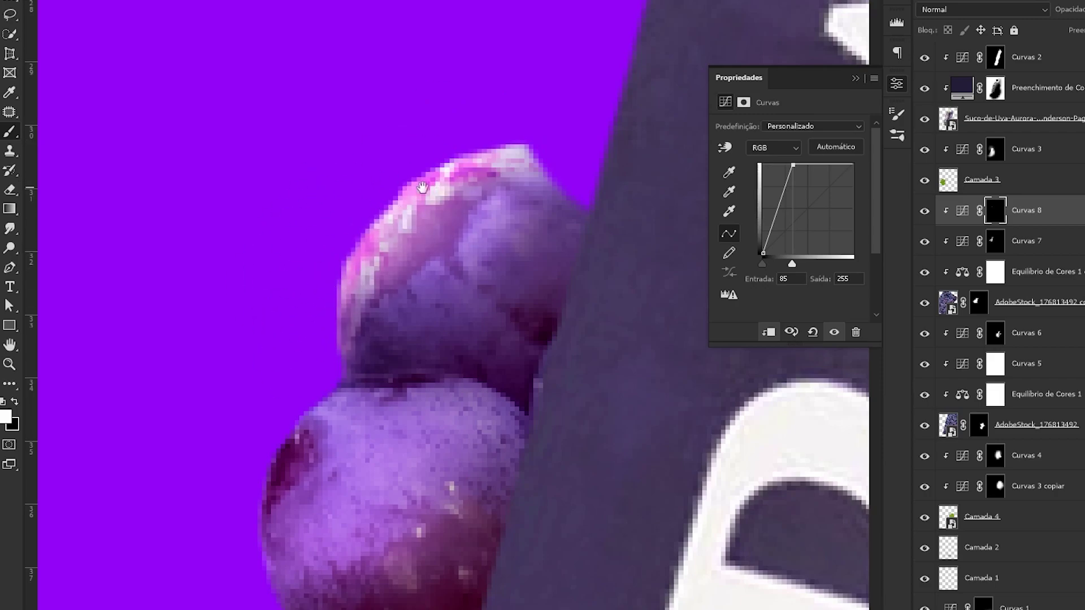
drag(604, 199, 614, 199)
scroll(235, 363, down, 3)
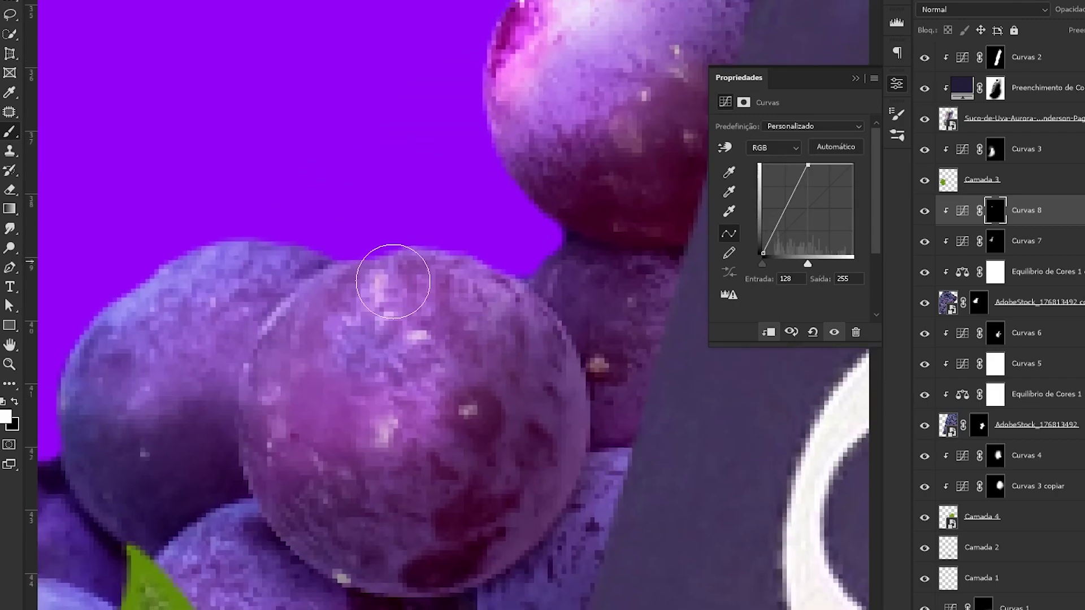
scroll(305, 351, down, 5)
drag(387, 278, 301, 332)
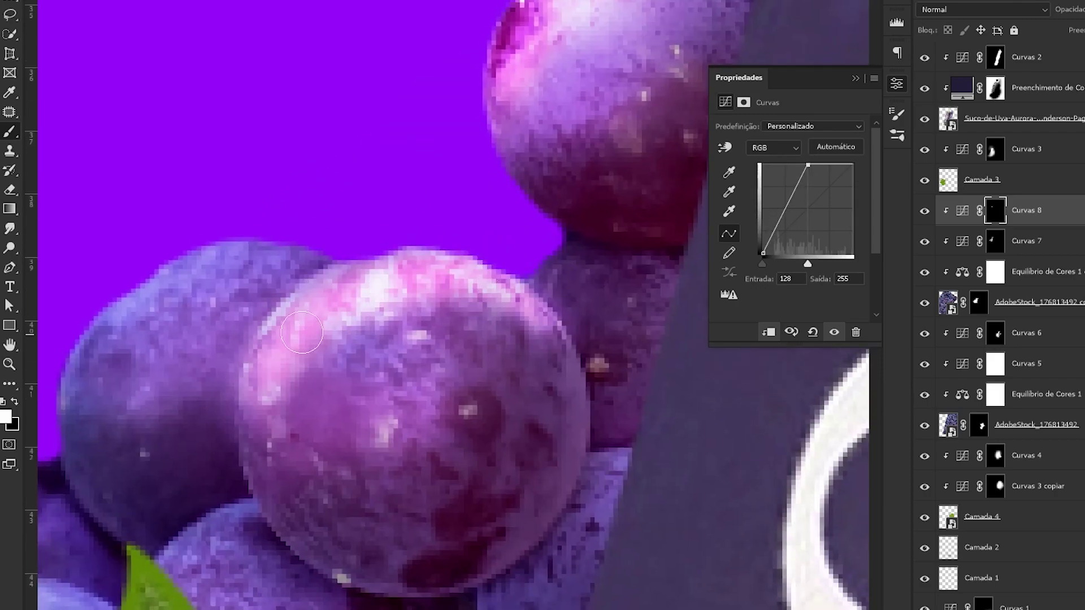
scroll(334, 339, down, 3)
scroll(545, 214, up, 3)
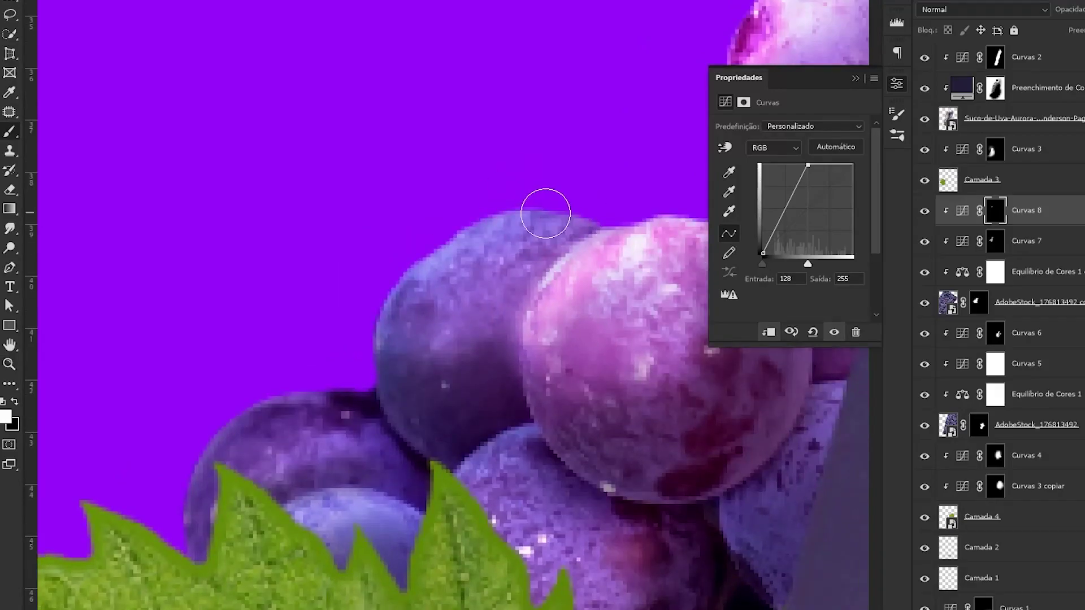
scroll(305, 443, up, 2)
scroll(383, 290, up, 2)
scroll(546, 217, up, 2)
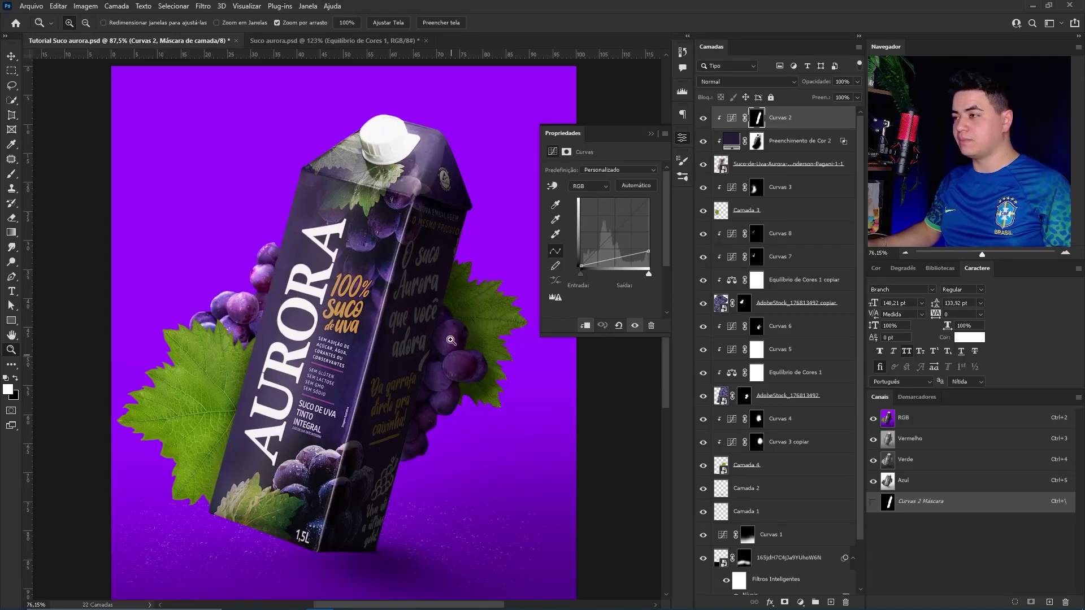
drag(313, 434, 288, 452)
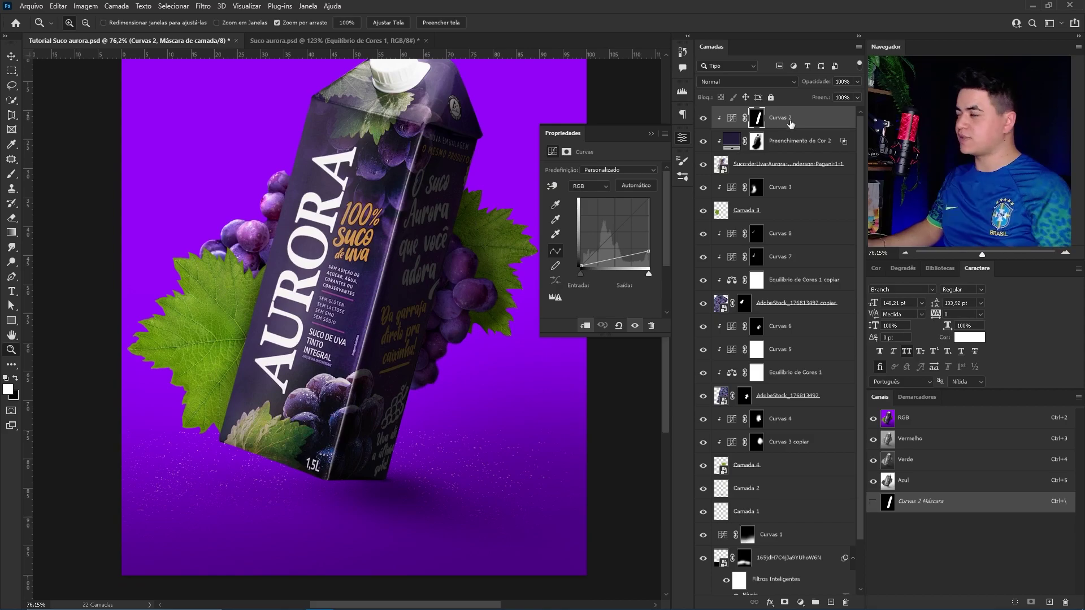
click(731, 117)
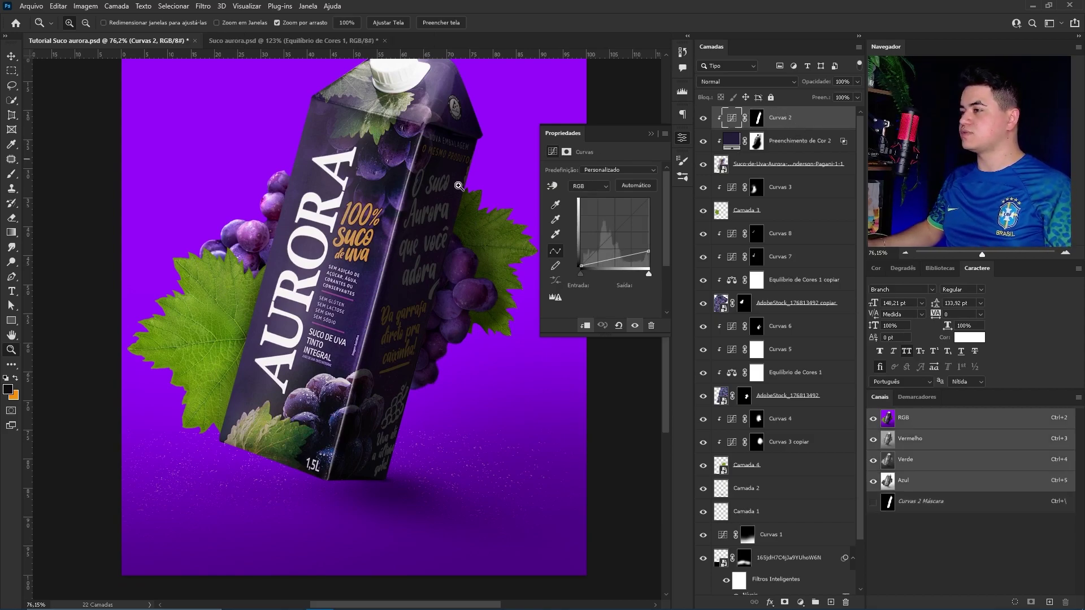
drag(346, 275, 332, 307)
scroll(338, 295, down, 2)
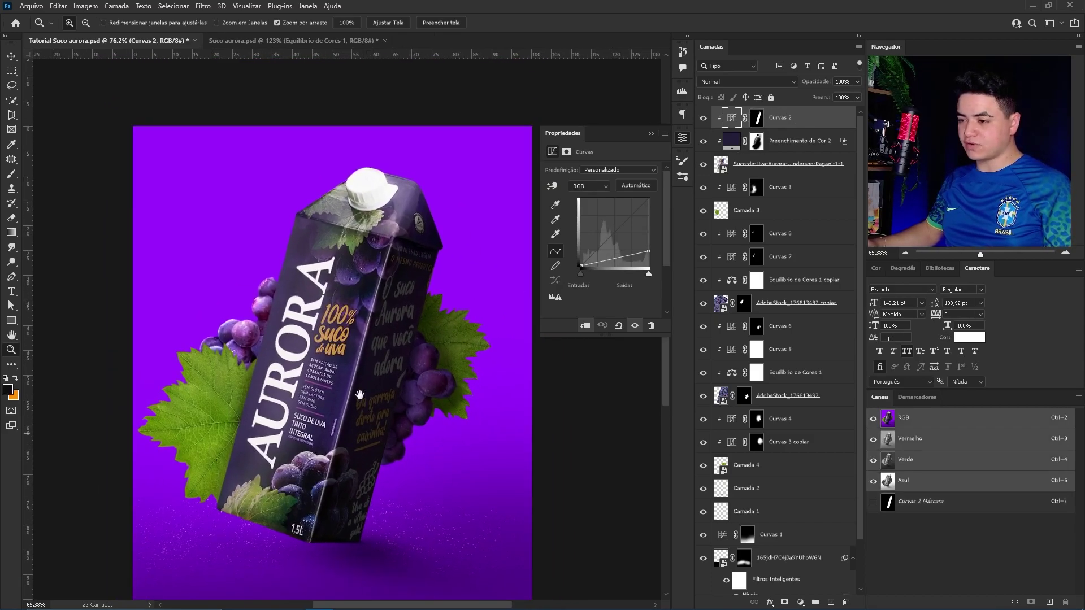
scroll(360, 395, down, 2)
scroll(193, 452, up, 1)
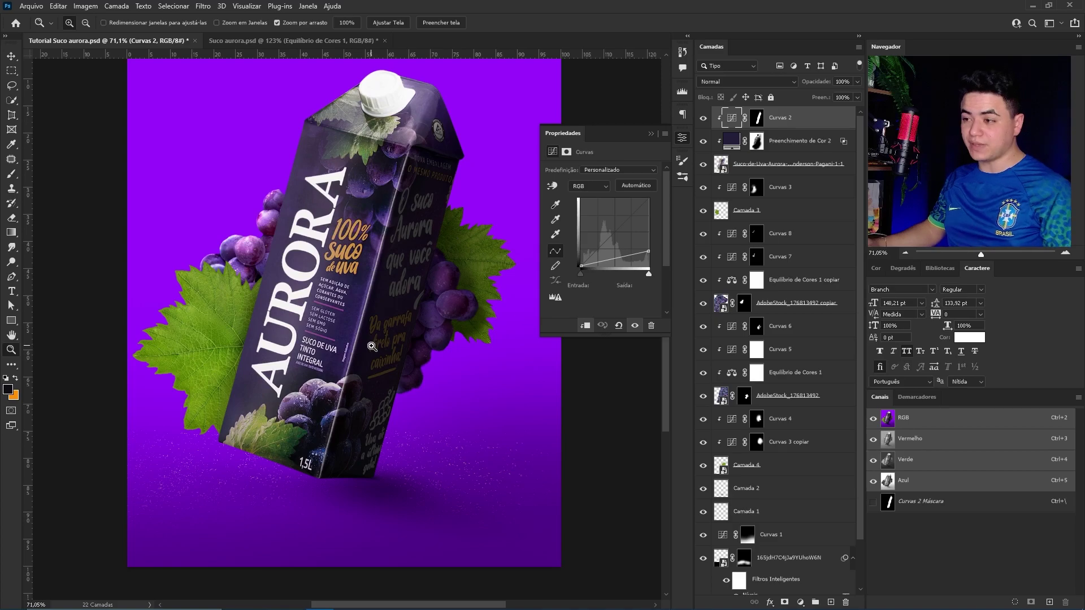
Step: Scale and tilt the droplet texture over the carton, blend it in Divisão, and add a hide-all mask
mouse_move(341, 237)
mouse_down()
mouse_move(346, 225)
mouse_move(326, 292)
mouse_up()
drag(256, 392, 271, 486)
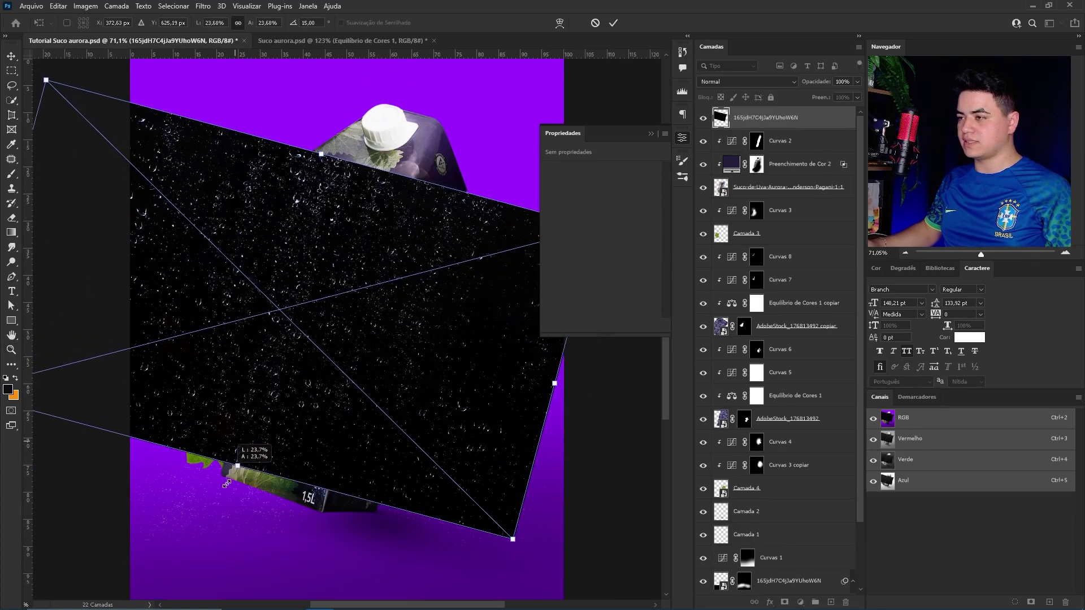
key(Return)
click(746, 81)
click(718, 177)
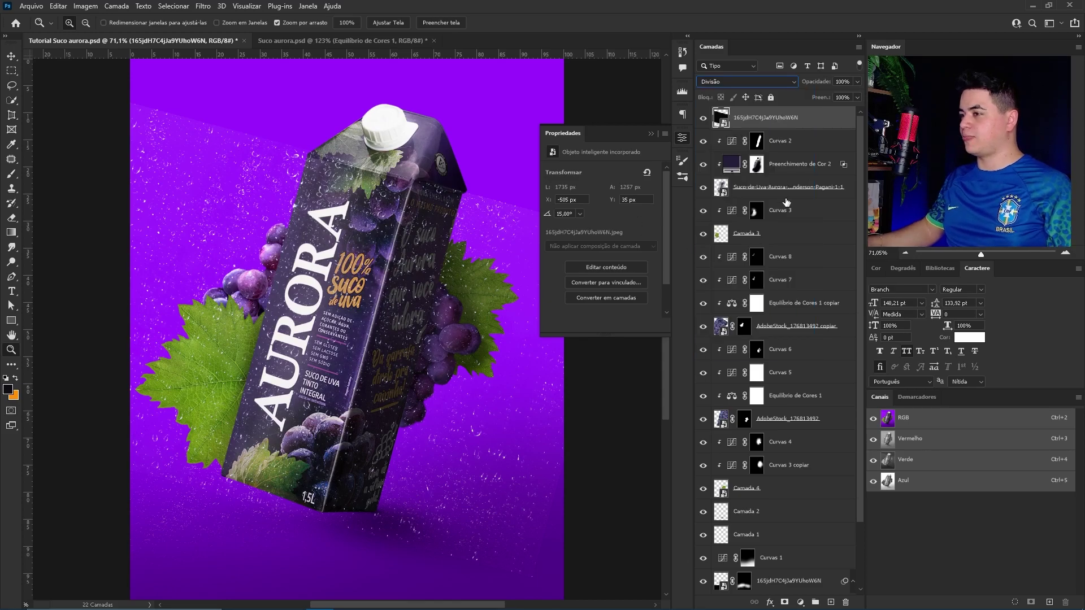
alt+click(785, 602)
Step: Paint white on the texture mask to reveal droplets across the carton front and cap
key(b)
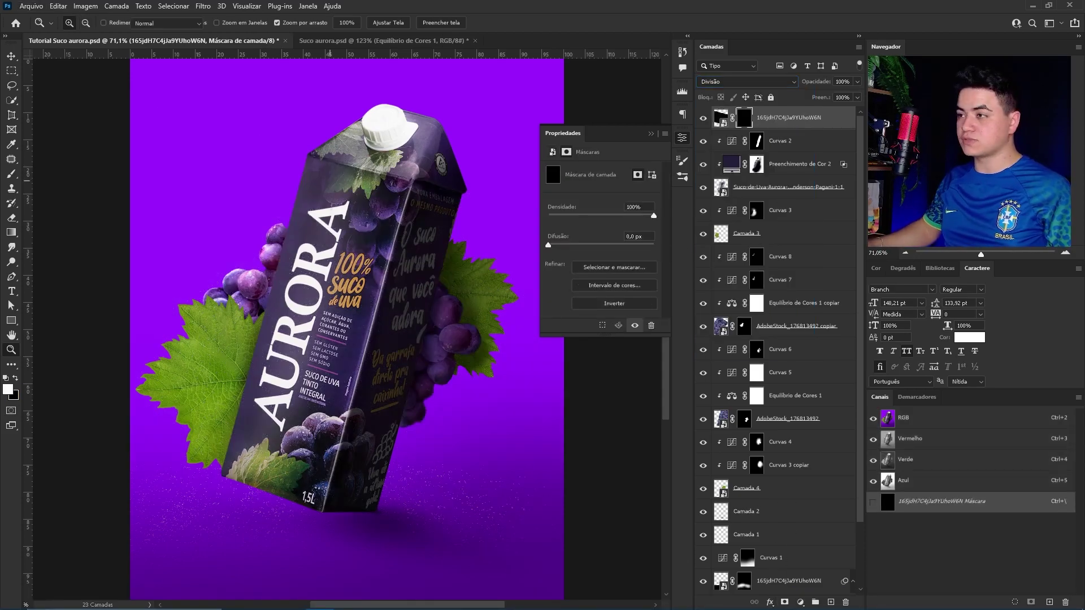
drag(327, 220, 396, 222)
scroll(330, 244, up, 5)
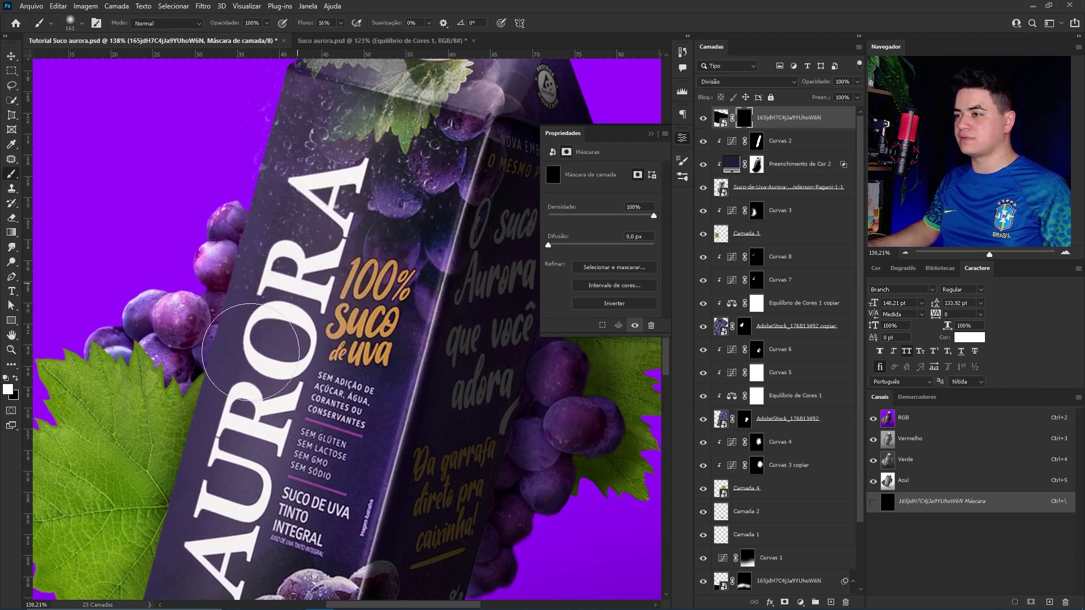
drag(286, 331, 288, 274)
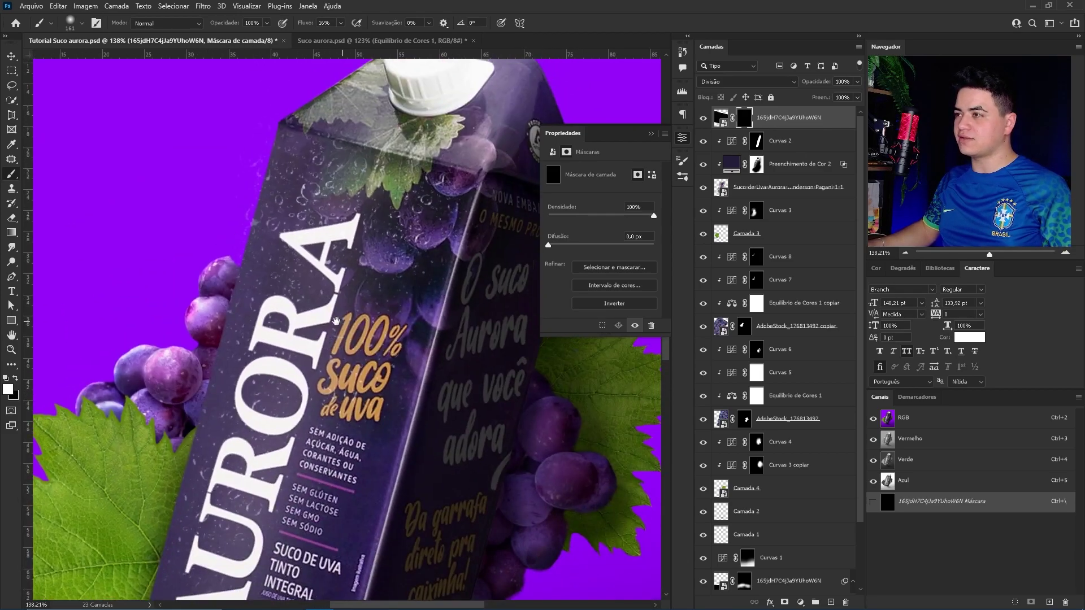
drag(437, 140, 343, 442)
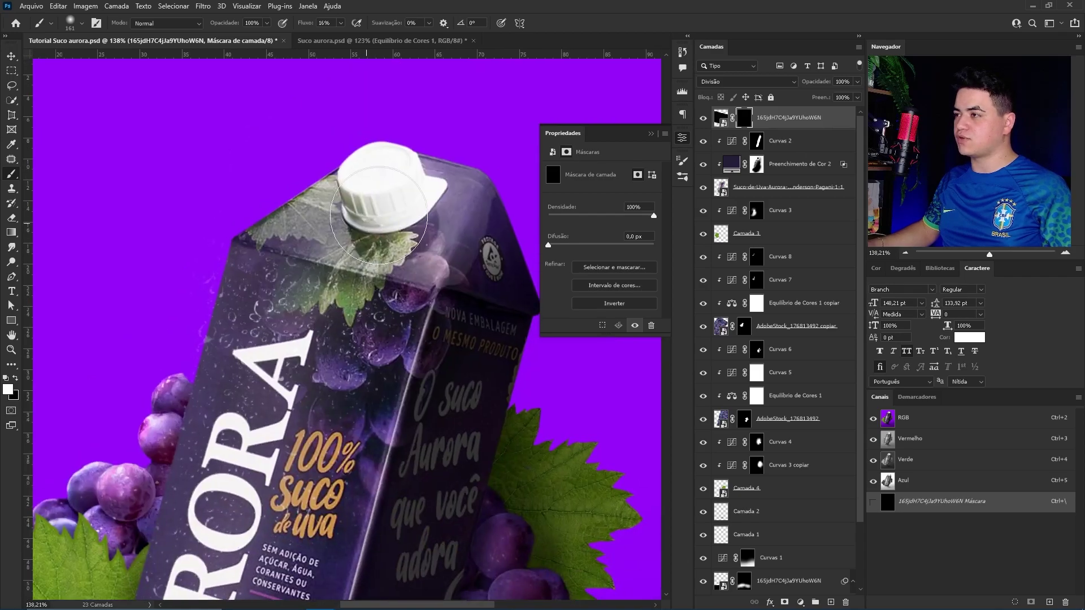
scroll(340, 305, up, 2)
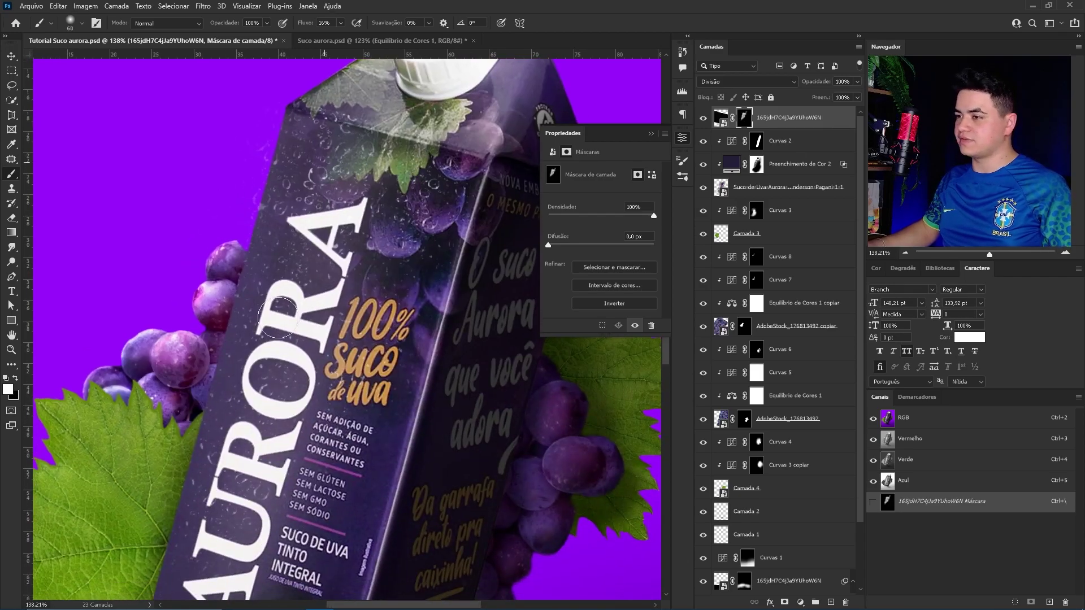
scroll(340, 305, up, 3)
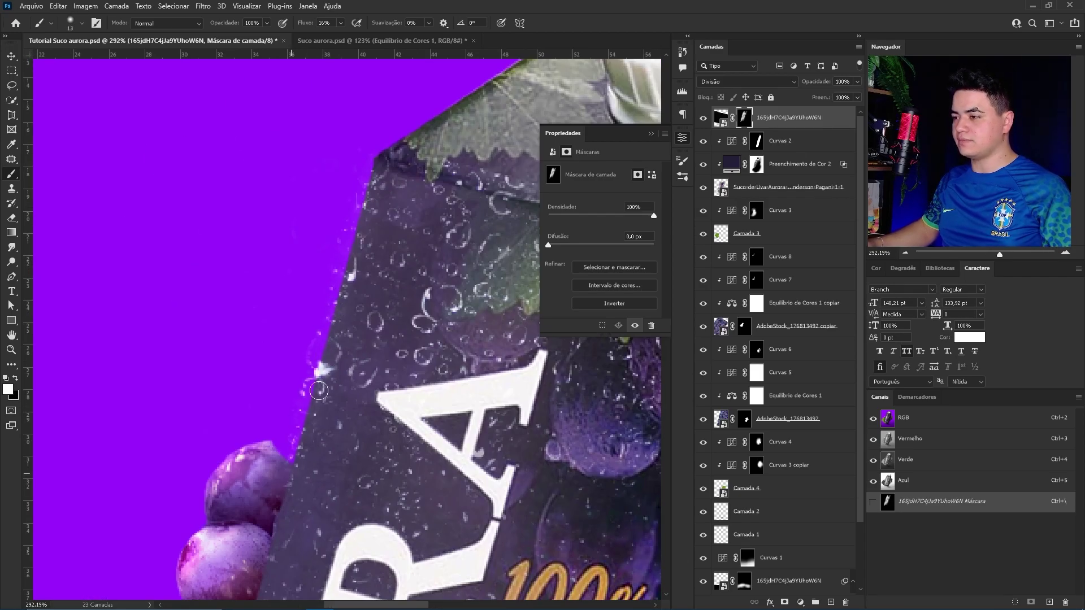
drag(318, 390, 344, 274)
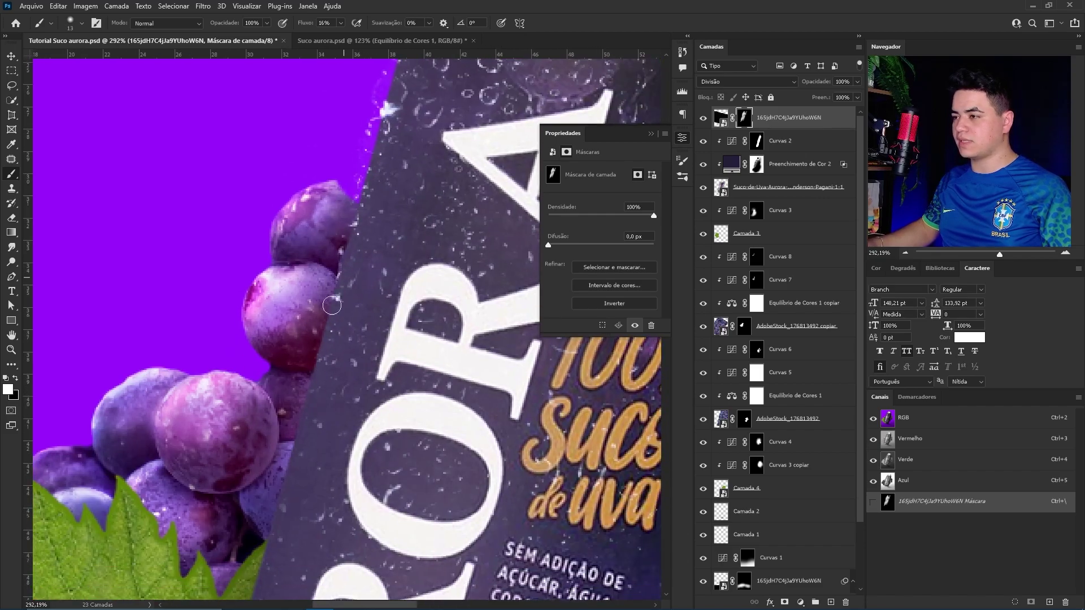
drag(322, 373, 389, 158)
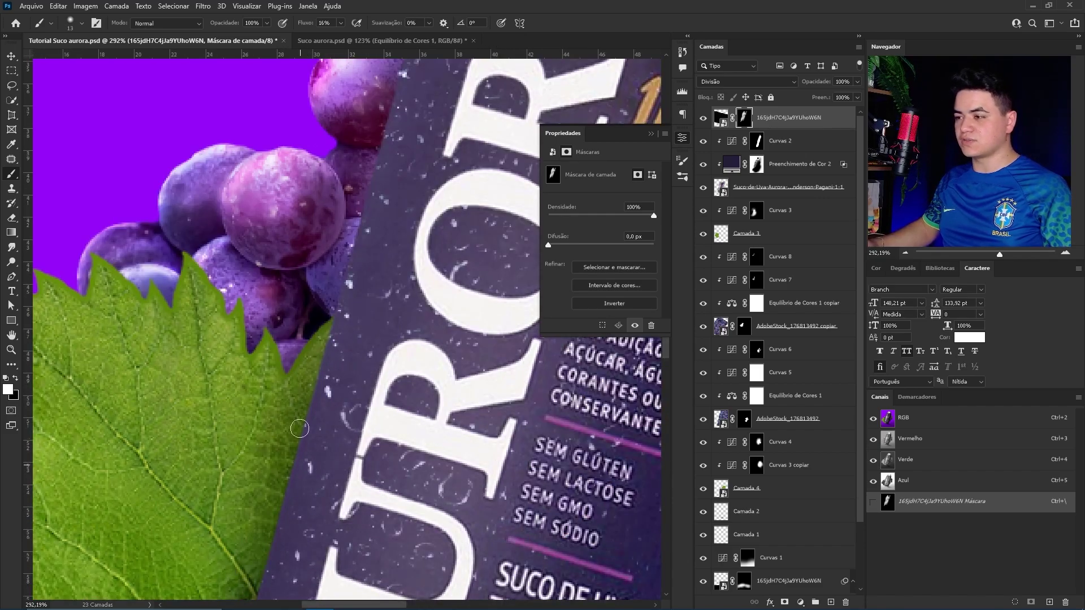
mouse_move(324, 334)
mouse_down()
mouse_move(364, 150)
mouse_move(350, 285)
mouse_move(381, 267)
mouse_up()
Step: Paint black on the mask to hide stray droplets near the carton edge
key(b)
key(x)
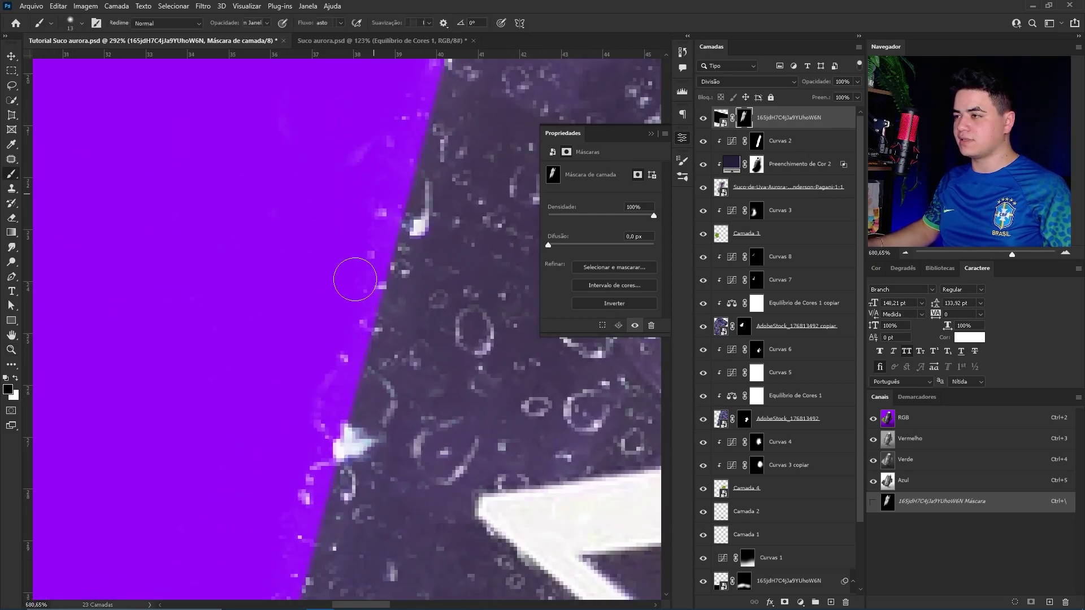
mouse_move(386, 121)
mouse_down()
mouse_move(334, 317)
mouse_move(352, 291)
mouse_move(502, 243)
mouse_up()
scroll(404, 139, down, 3)
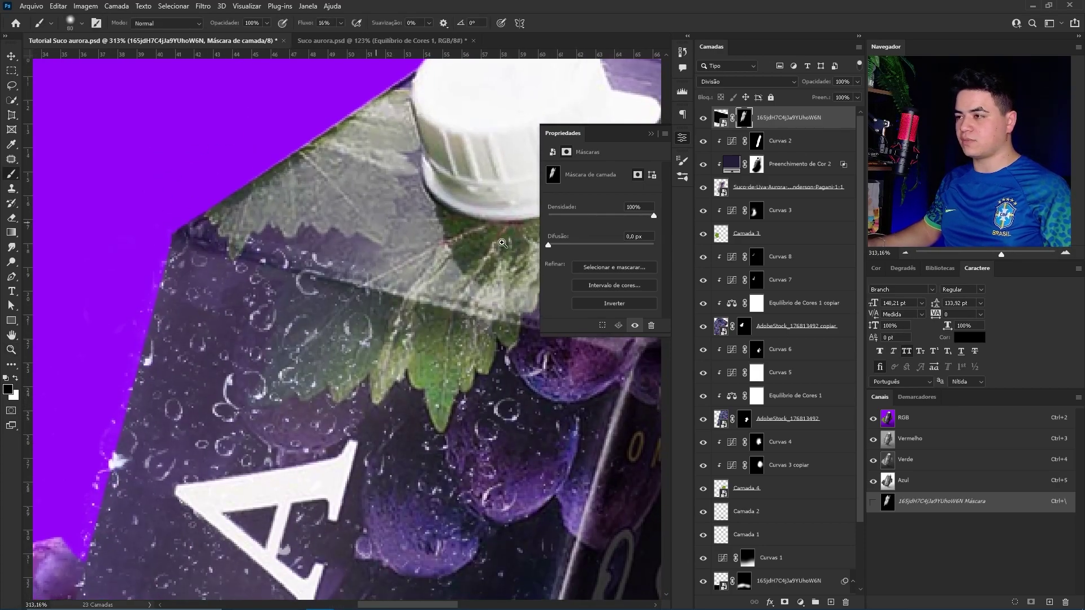
scroll(502, 243, down, 3)
scroll(443, 250, up, 3)
Step: Duplicate the droplet texture and skew the copy into a slanted band along the top-left
key(v)
key(ctrl+2)
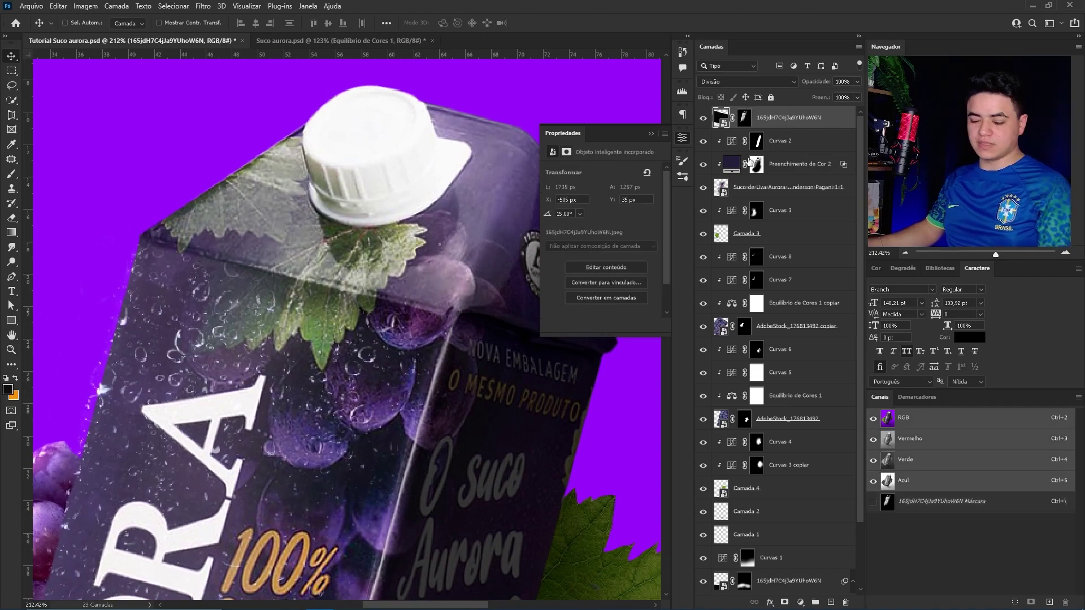
key(ctrl+j)
key(ctrl+t)
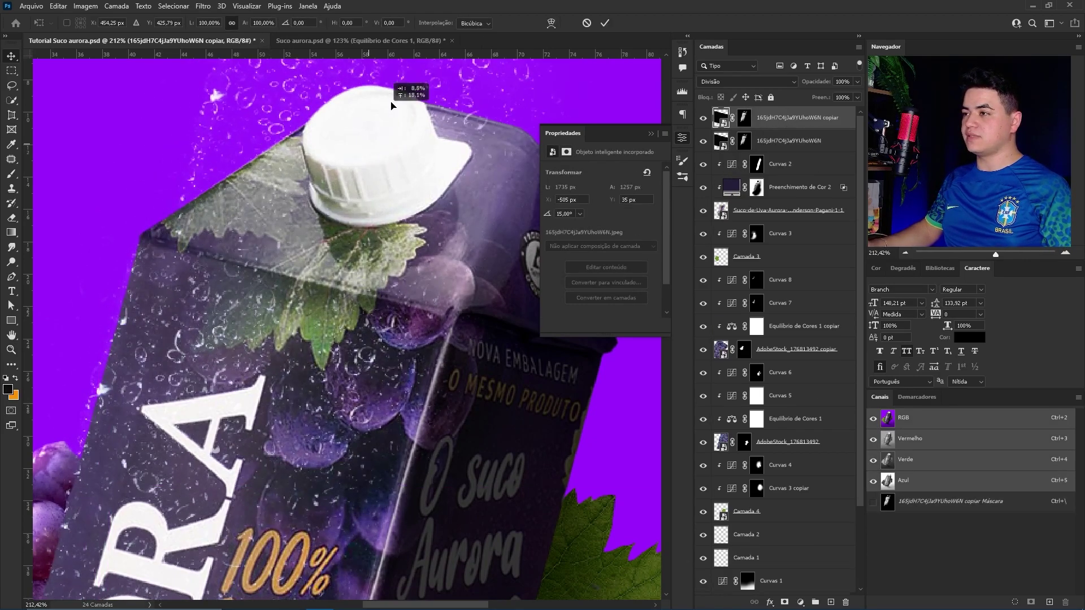
key(ctrl+0)
drag(263, 80, 330, 161)
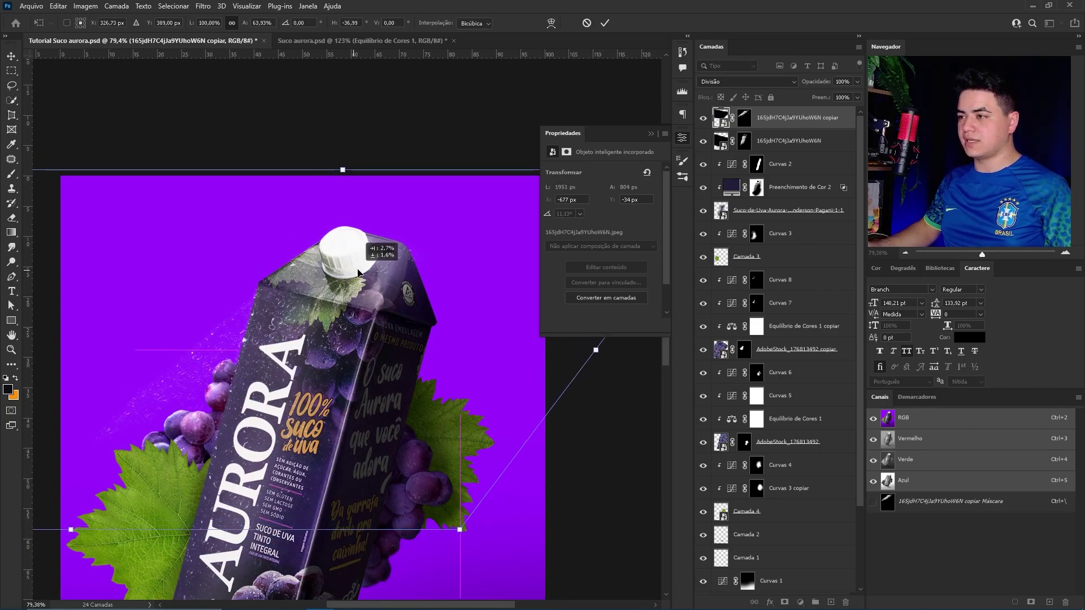
drag(348, 270, 362, 279)
drag(72, 534, 33, 510)
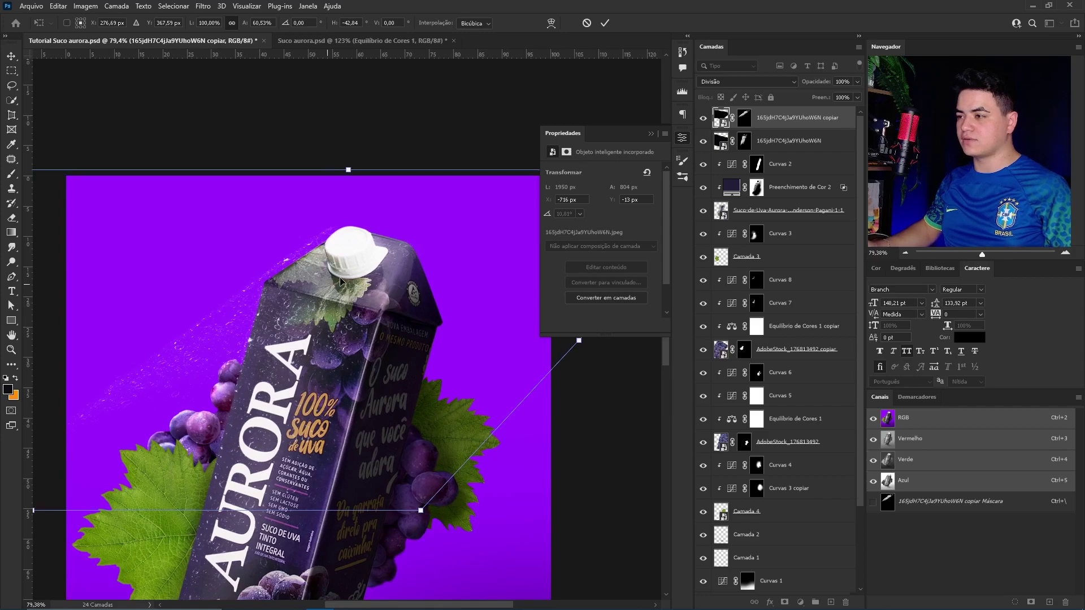
drag(340, 281, 358, 278)
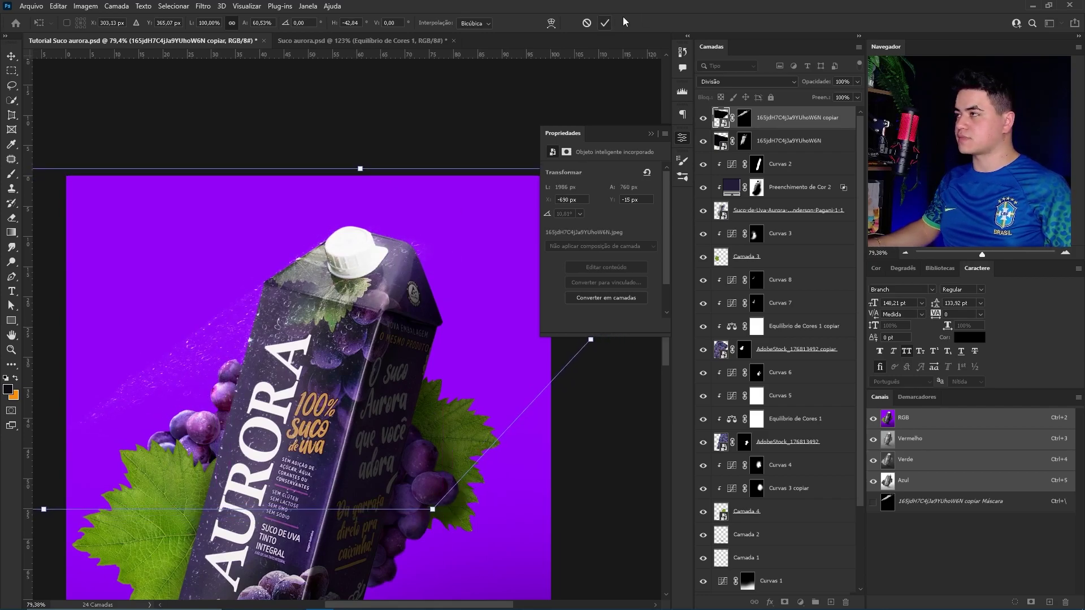
click(605, 22)
Step: Paint the copy's mask around the carton cap with brush flow at 42%
scroll(332, 276, up, 2)
key(ctrl+\)
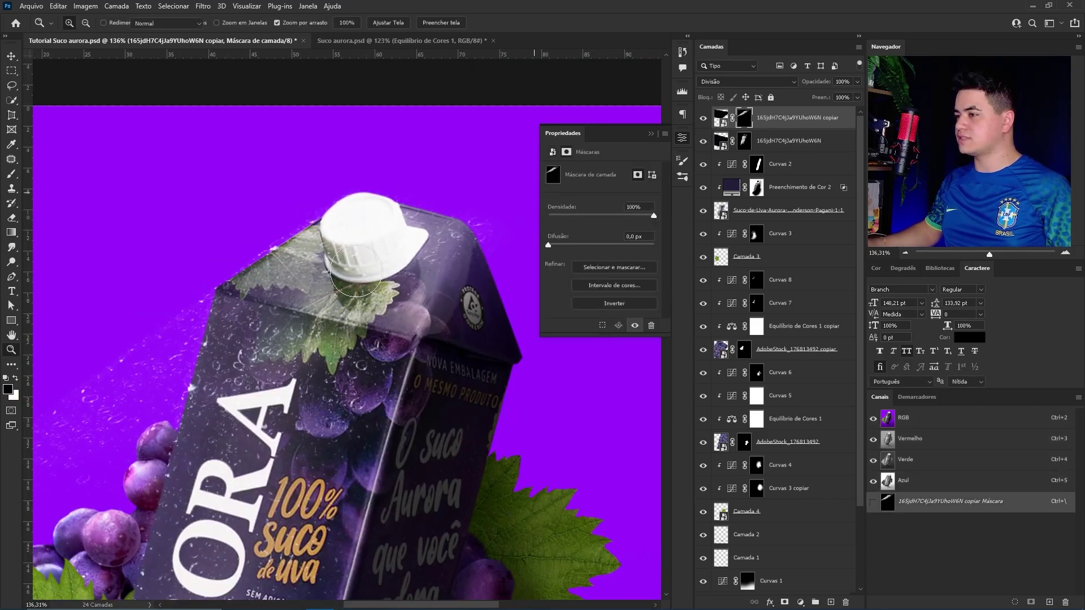
key(b)
scroll(311, 378, down, 3)
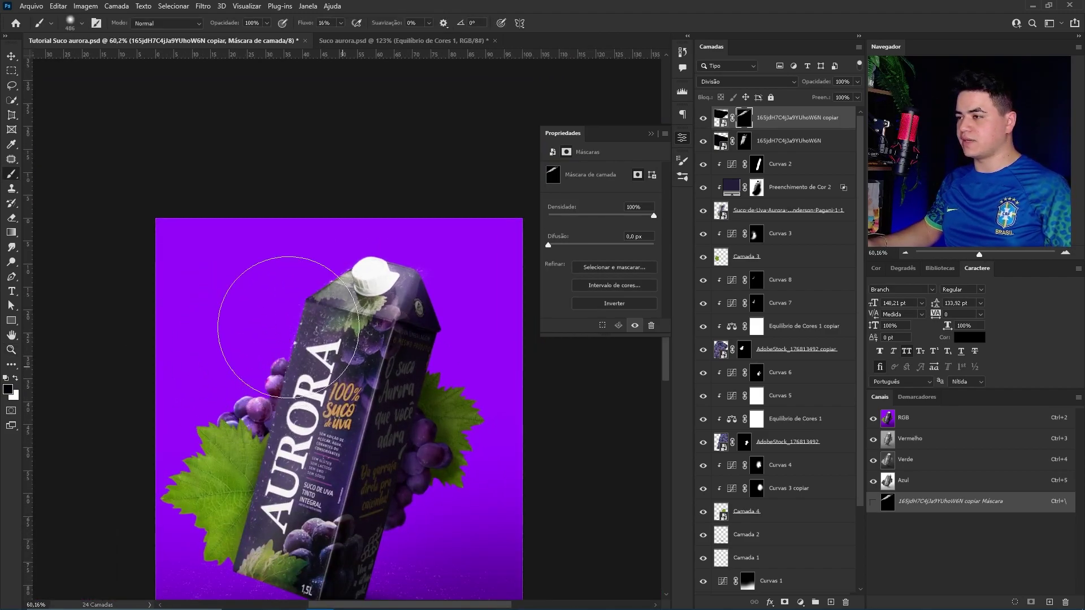
key(z)
drag(407, 283, 524, 219)
key(b)
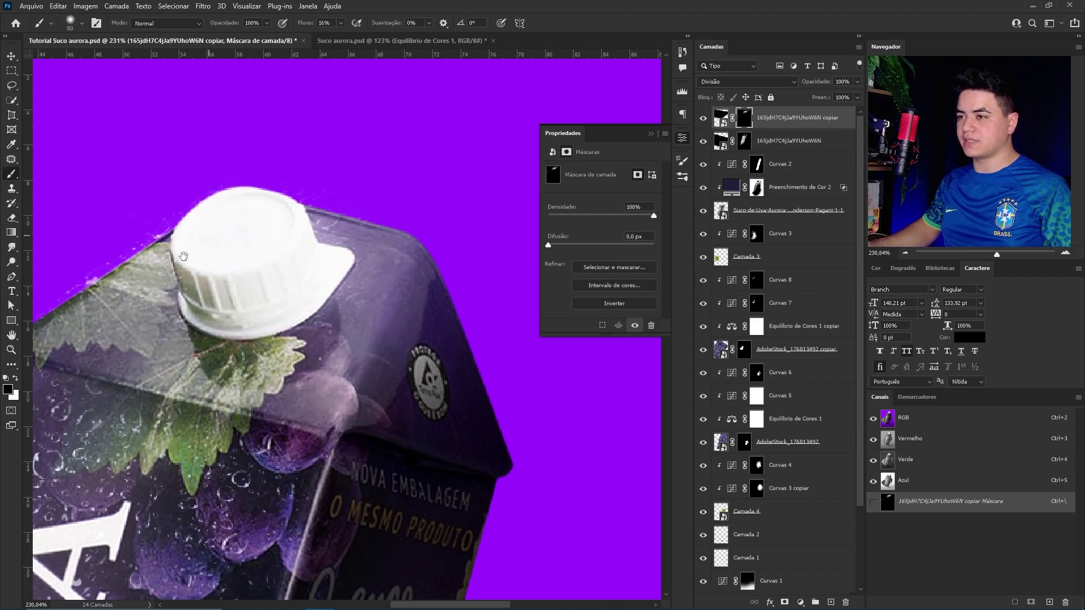
drag(184, 256, 399, 239)
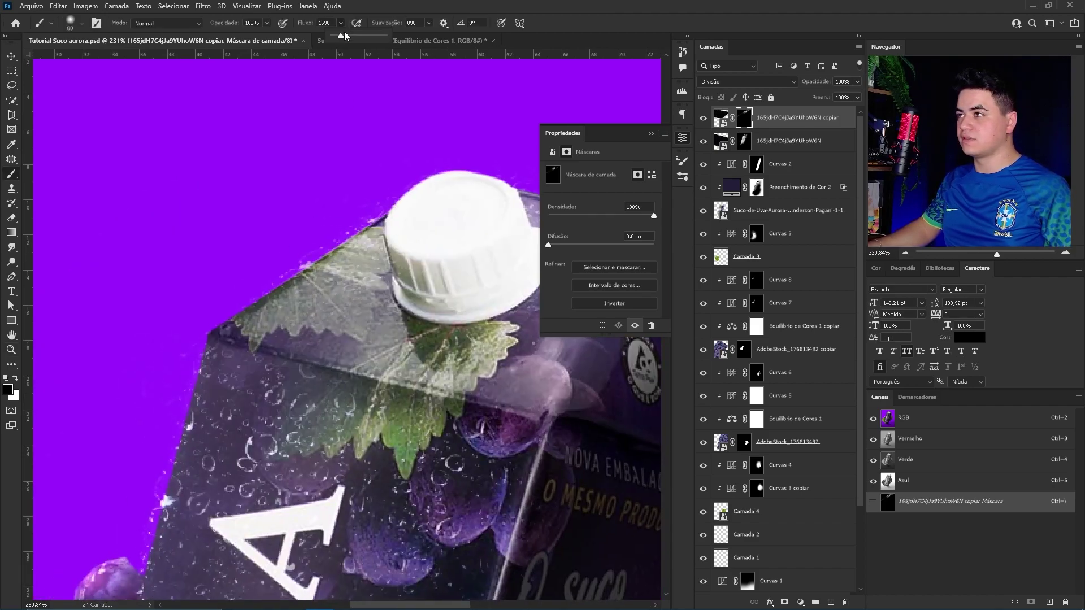
click(275, 232)
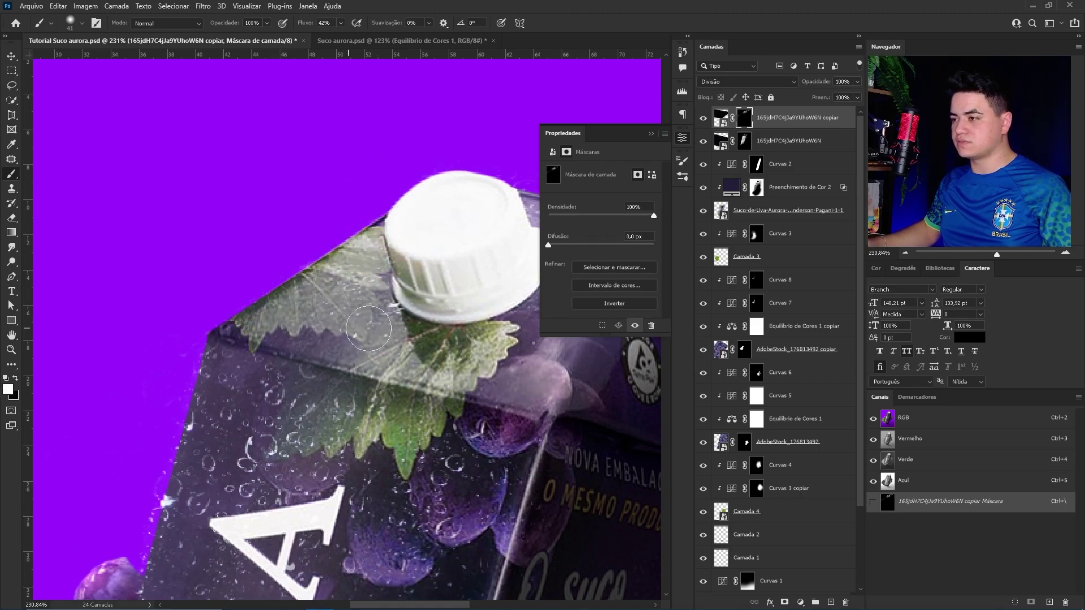
drag(475, 342, 321, 321)
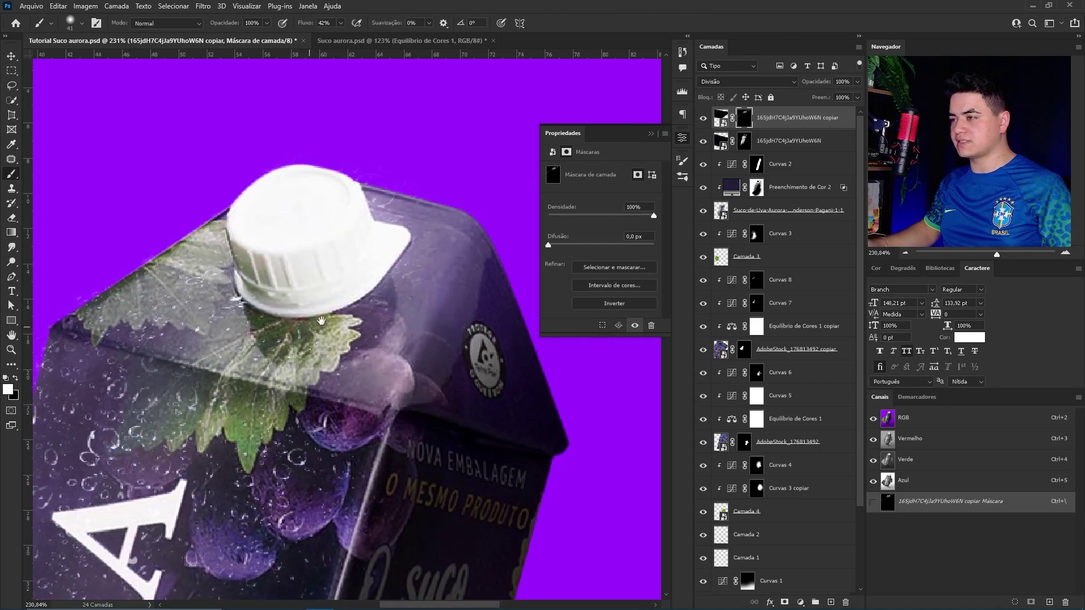
key(ctrl+0)
Step: Duplicate the droplet copy again, flip it horizontally, and skew it to slant the other way
click(723, 119)
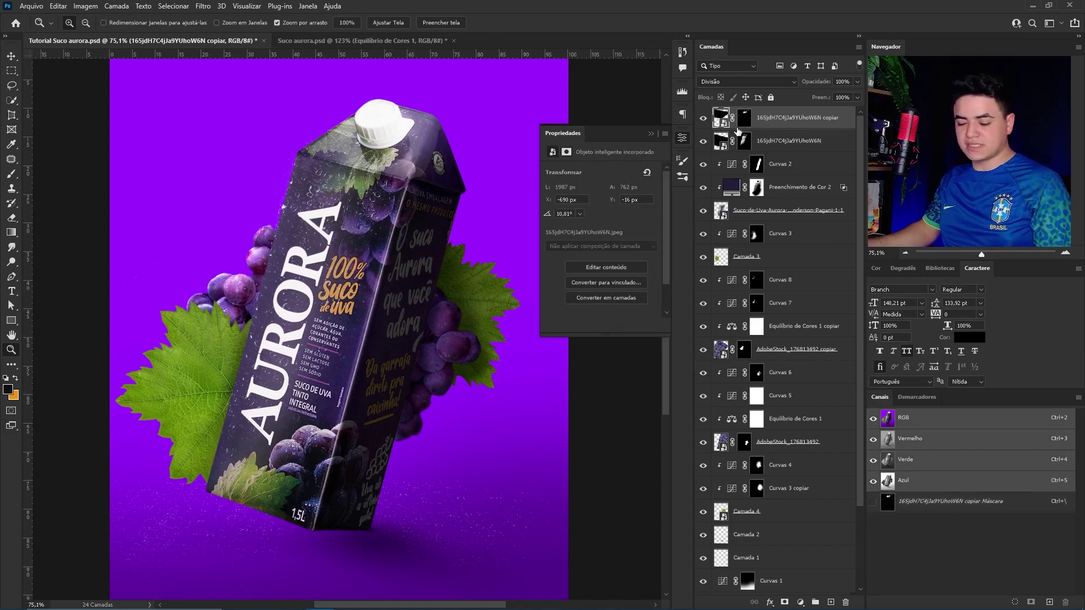
click(774, 141)
key(ctrl+j)
key(ctrl+t)
right_click(352, 292)
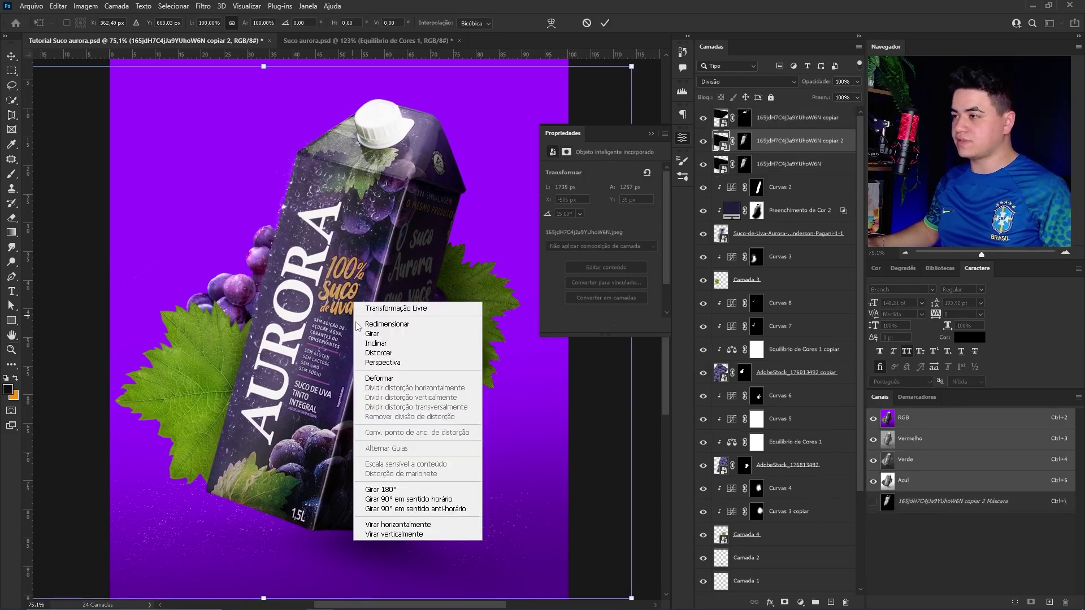
click(390, 530)
drag(416, 150, 327, 327)
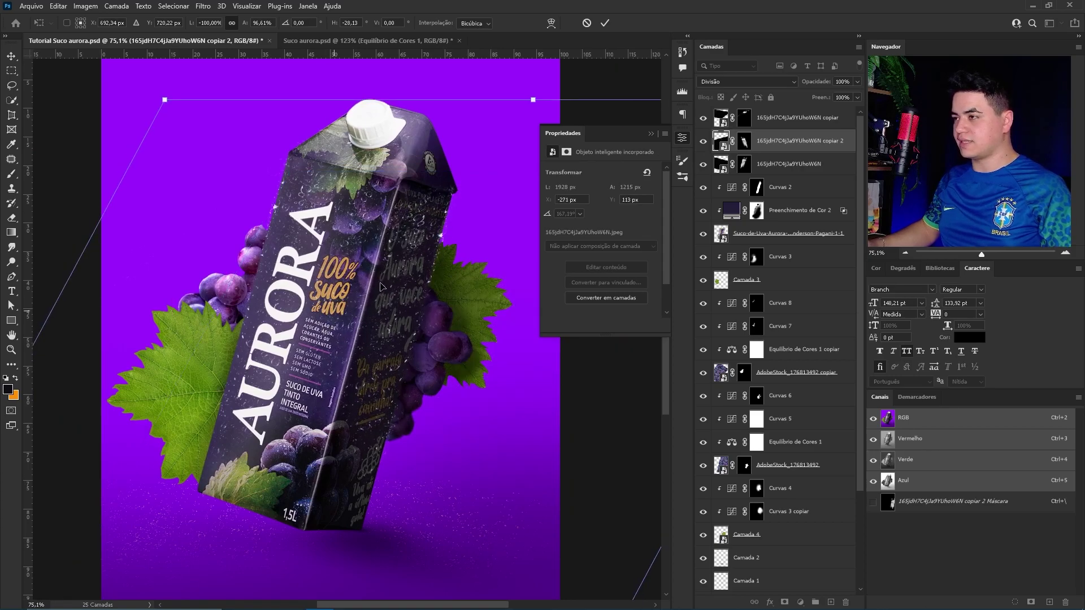
mouse_move(498, 95)
mouse_down()
mouse_move(491, 191)
mouse_move(516, 199)
mouse_move(407, 189)
mouse_up()
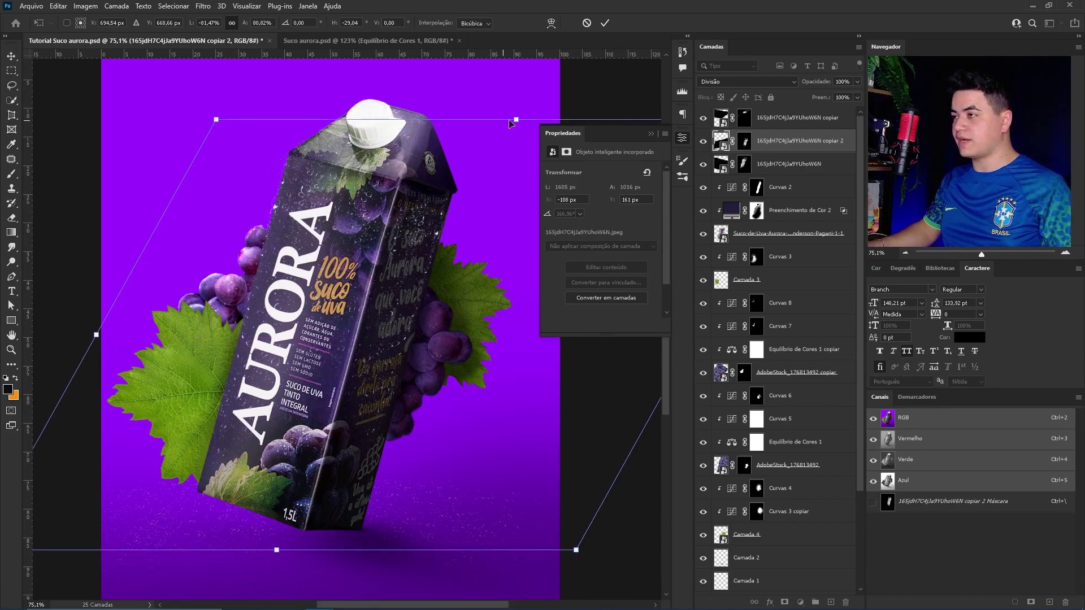
drag(510, 123, 516, 124)
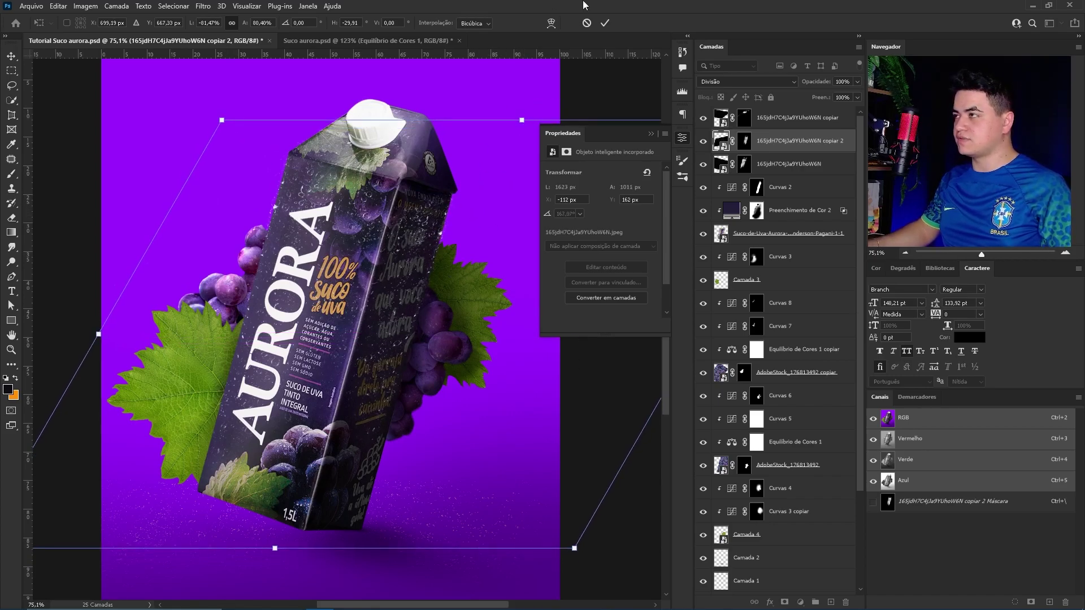
click(604, 23)
Step: Paint on the second copy's mask and move it below the original texture layer
key(ctrl+backslash)
drag(443, 259, 470, 259)
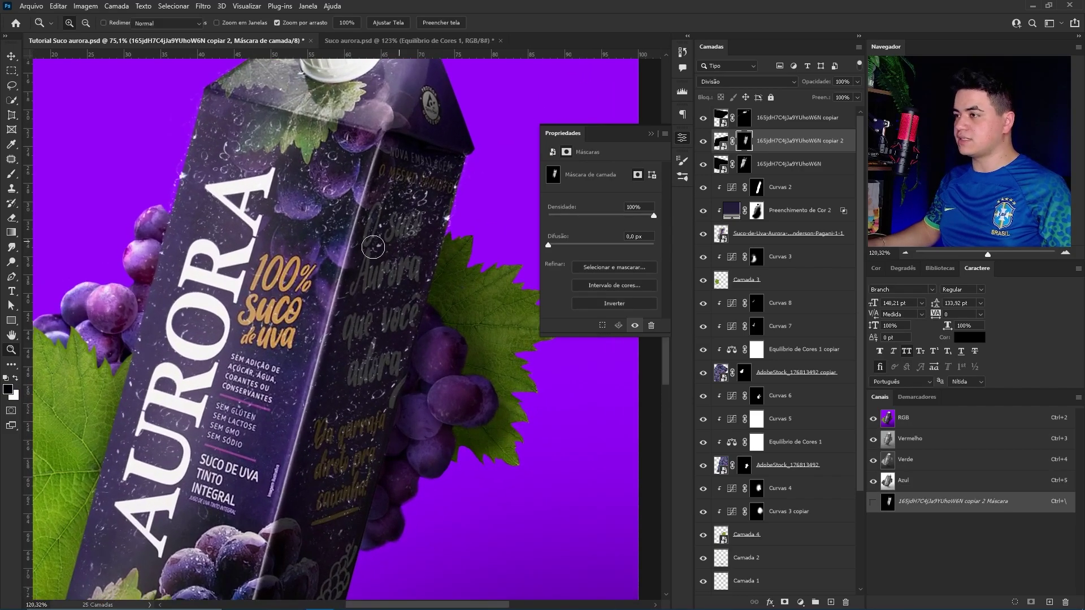
key(b)
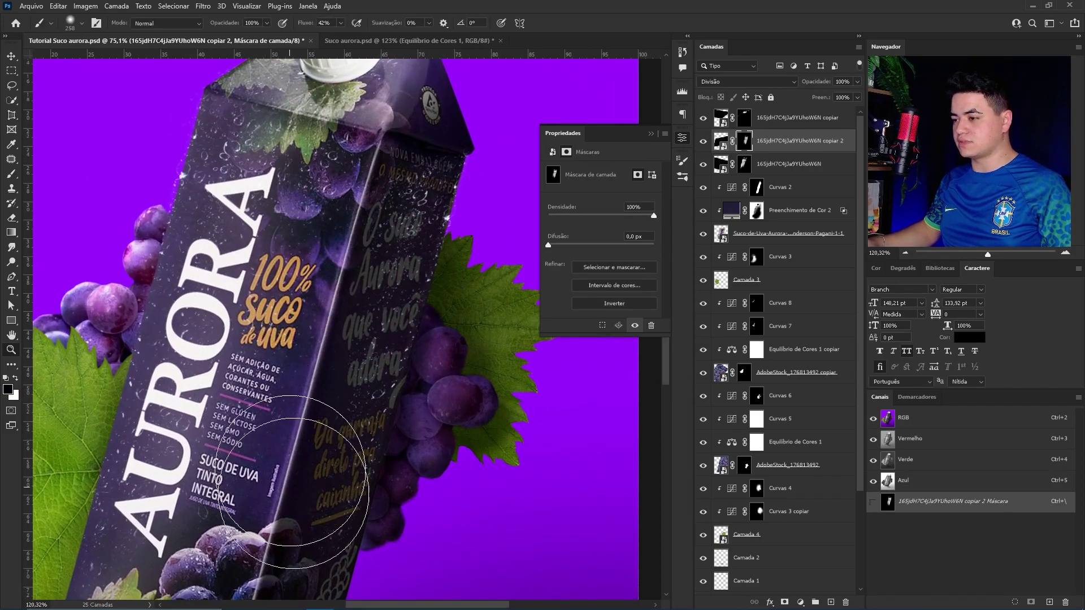
drag(797, 141, 798, 211)
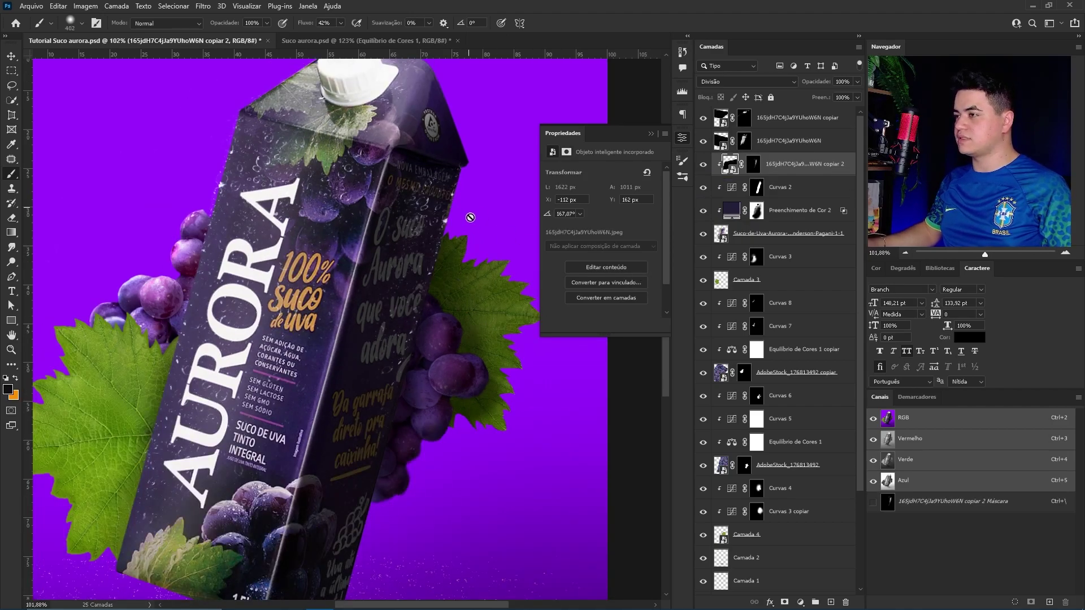
key(v)
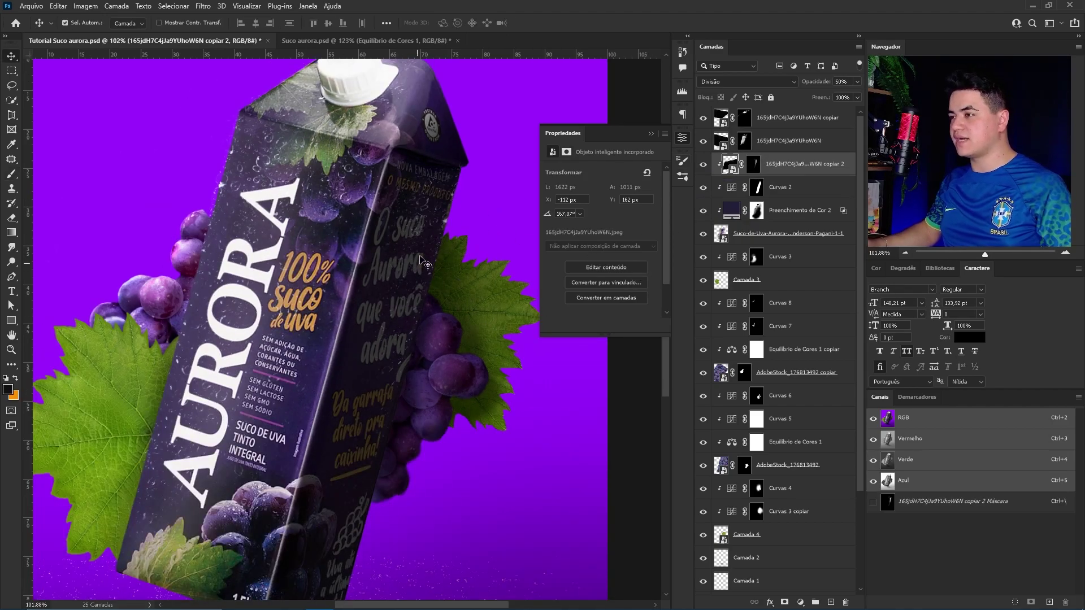
Step: Select the top texture copy layer with the whole poster fitted in view
click(757, 168)
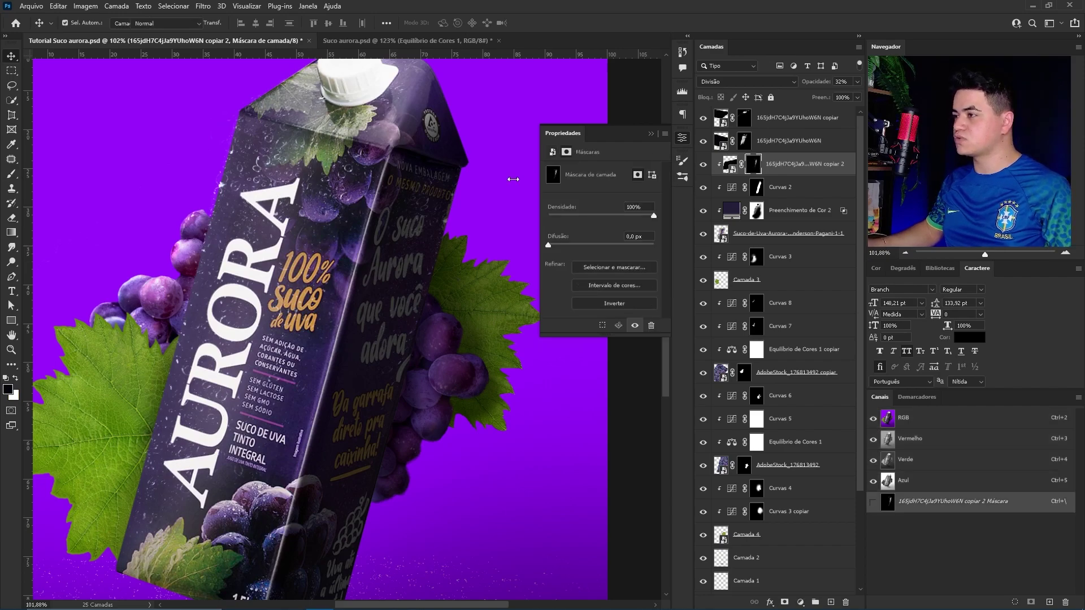
key(z)
key(ctrl+0)
click(797, 117)
click(800, 603)
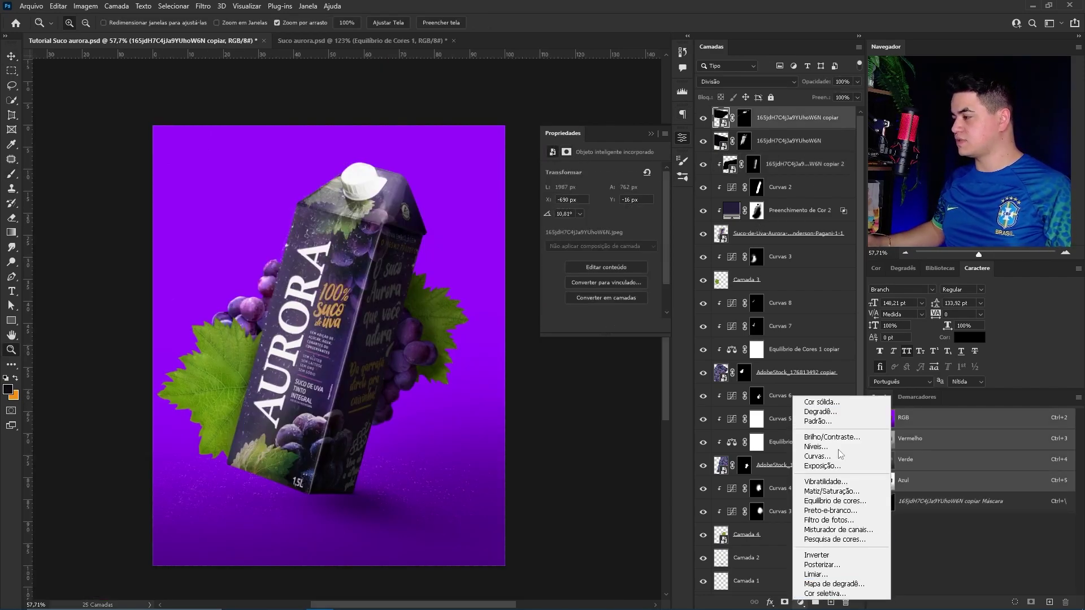
key(Escape)
click(828, 604)
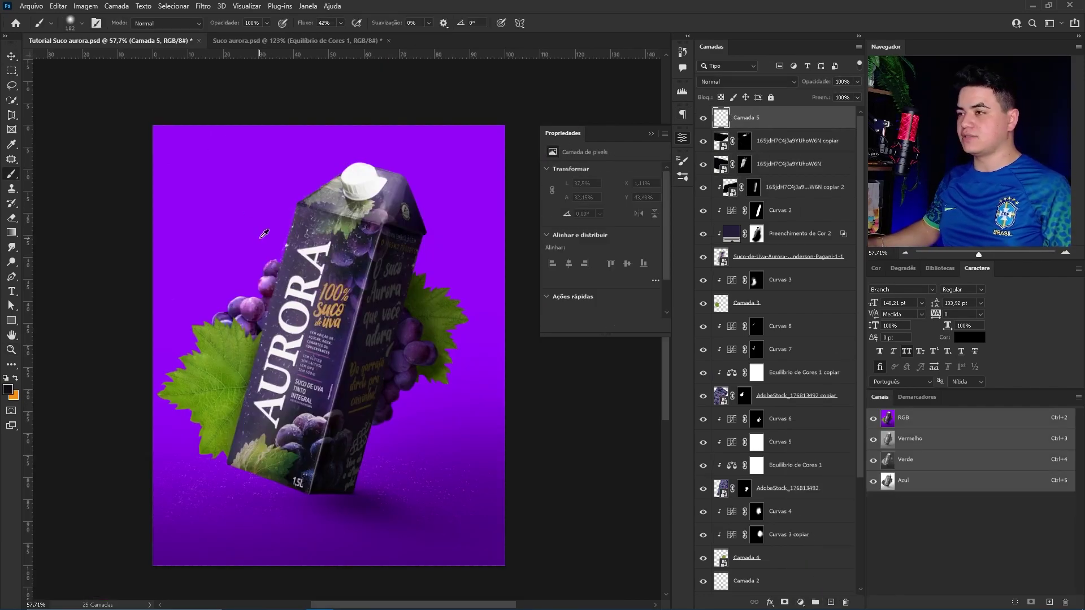
key(ctrl+z)
key(b)
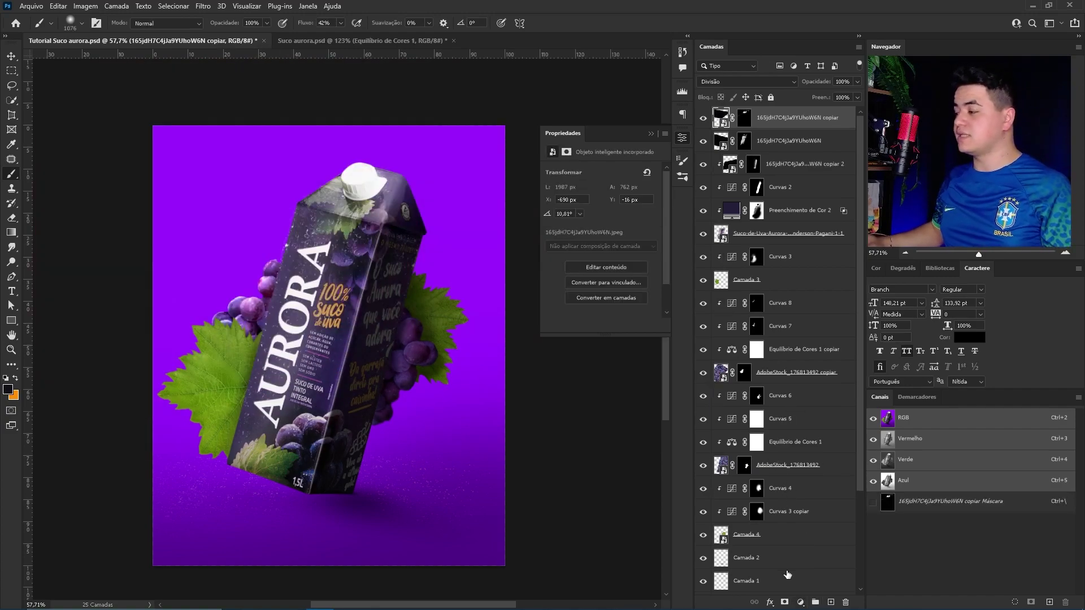
Step: Add an Exposure layer at +1.32 with gamma 2.85, invert its mask, and set white
click(800, 603)
click(825, 474)
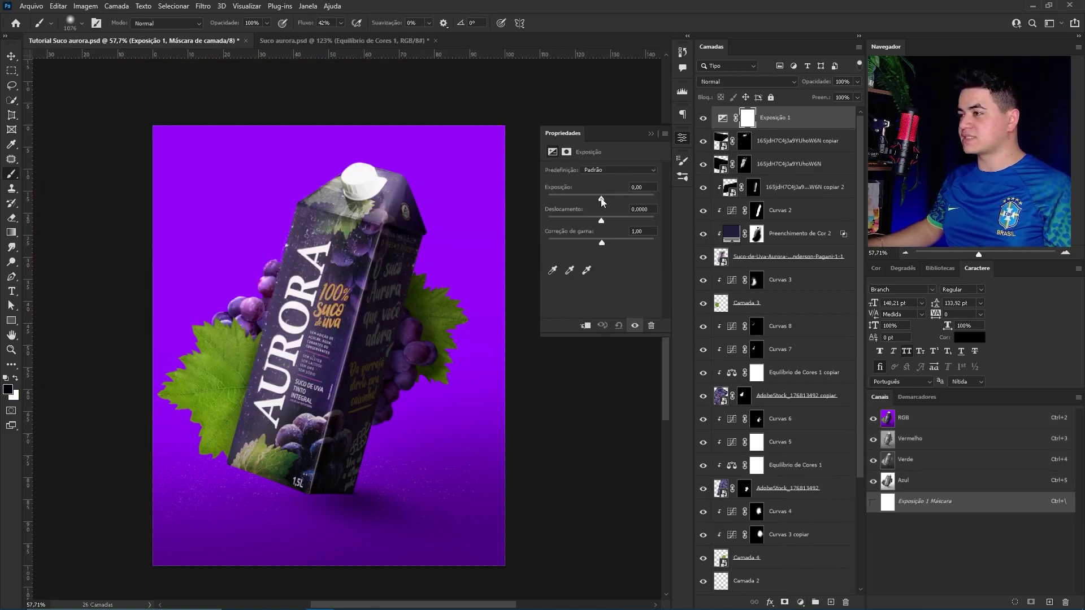
drag(602, 199, 611, 199)
drag(602, 243, 564, 244)
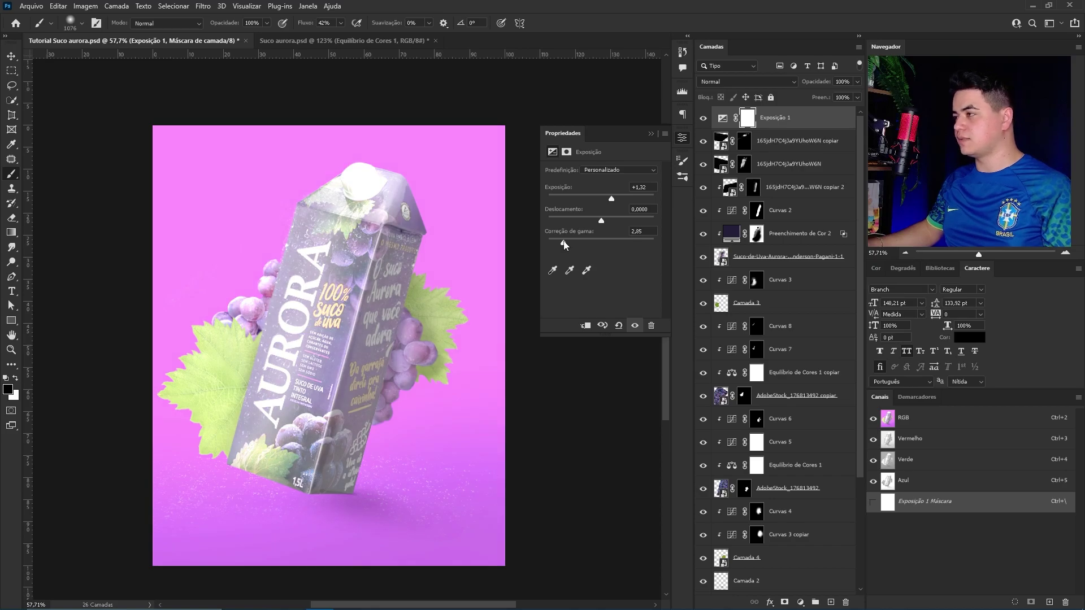
key(ctrl+i)
key(x)
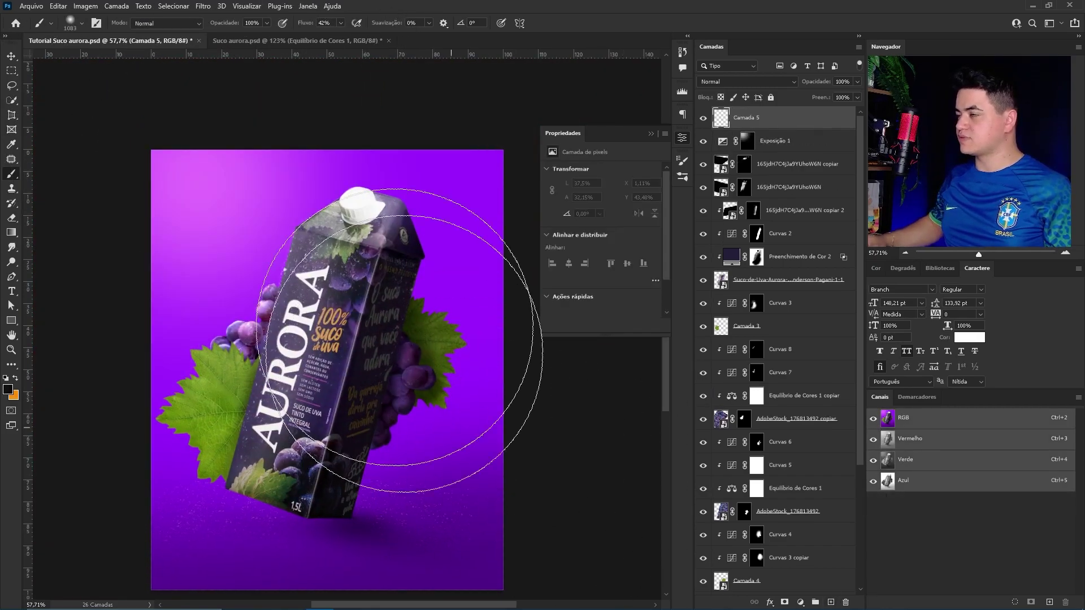
click(8, 389)
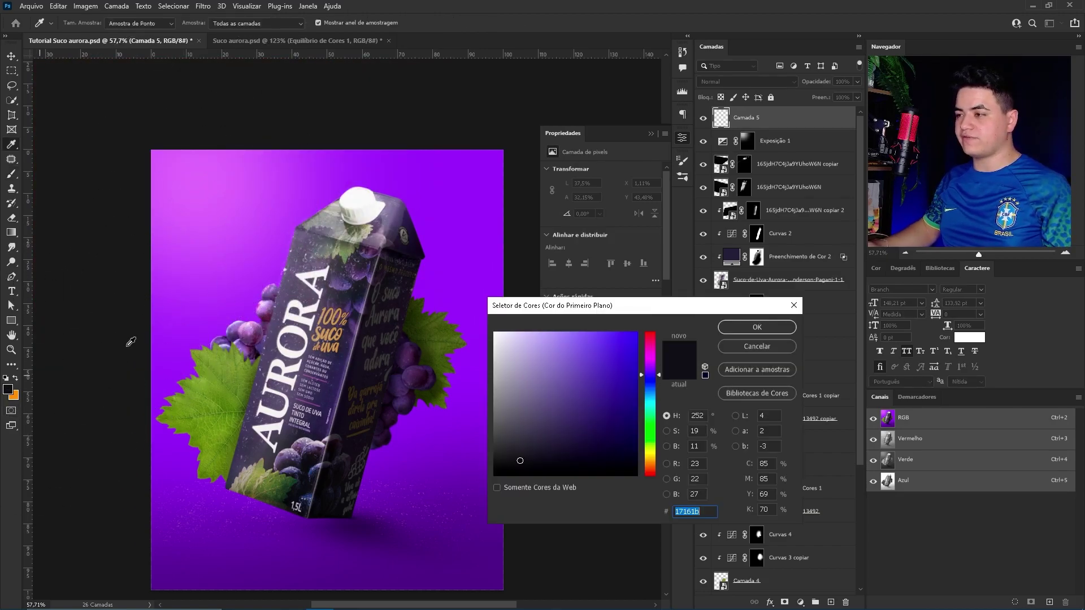
key(Return)
key(z)
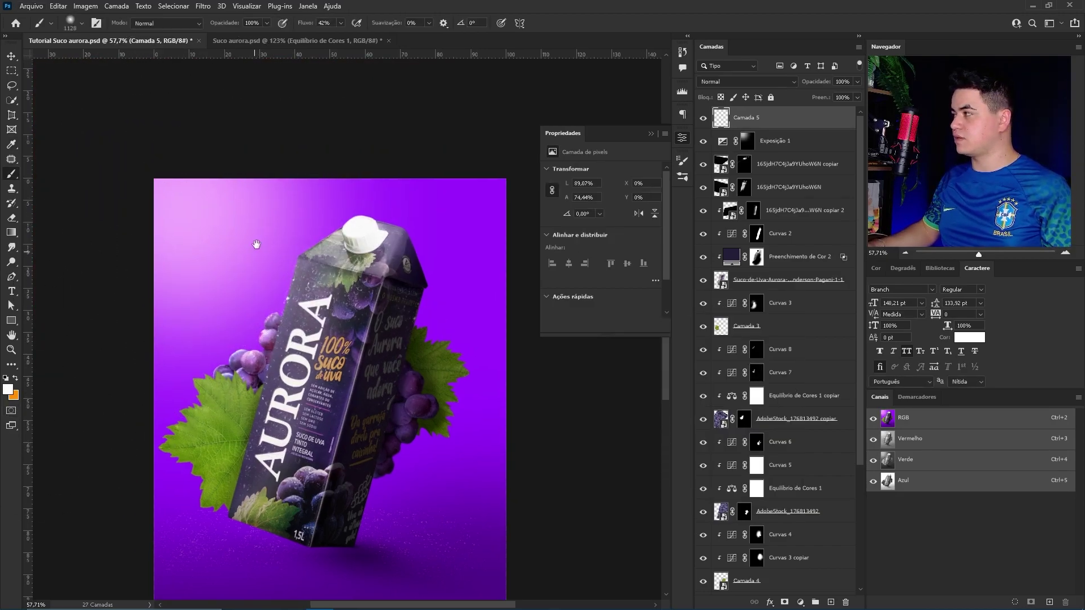
drag(254, 242, 271, 263)
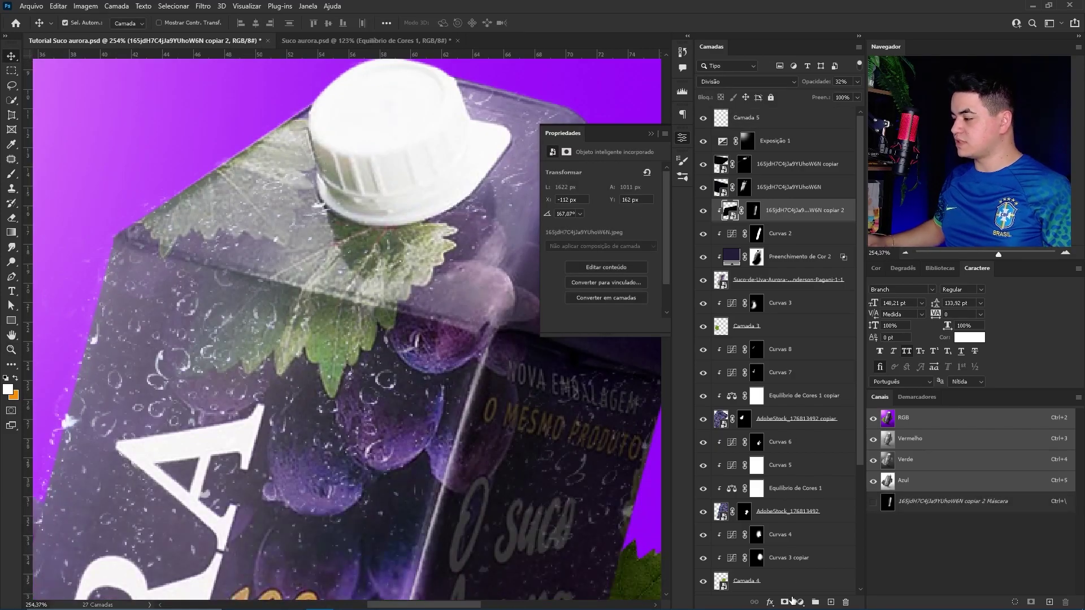
Step: Add a Curves layer lifting the midtones, clipped to the texture copy below
click(800, 602)
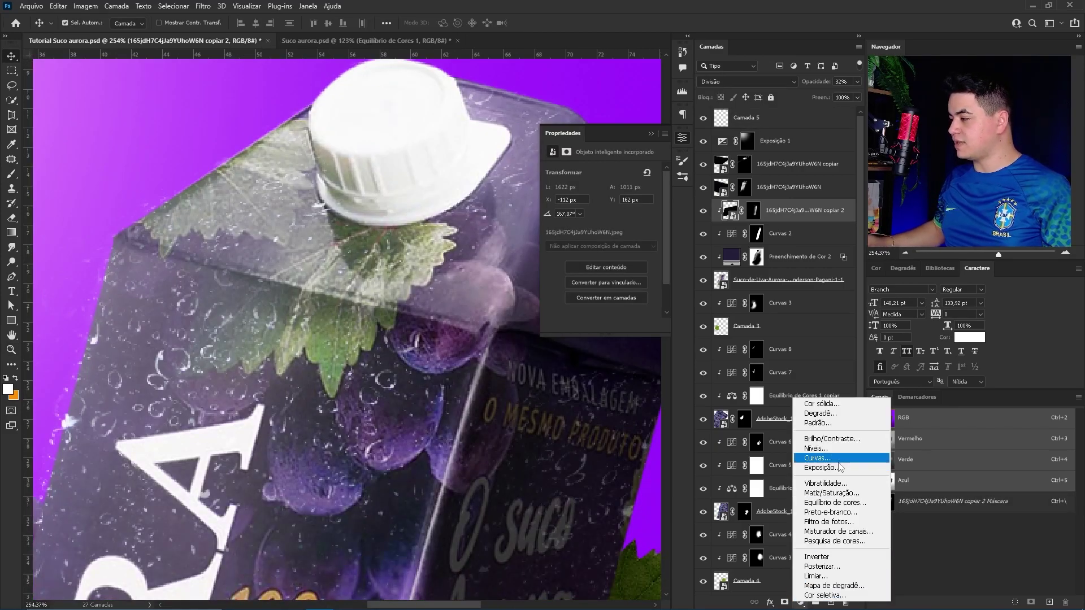
click(814, 464)
drag(616, 233, 607, 217)
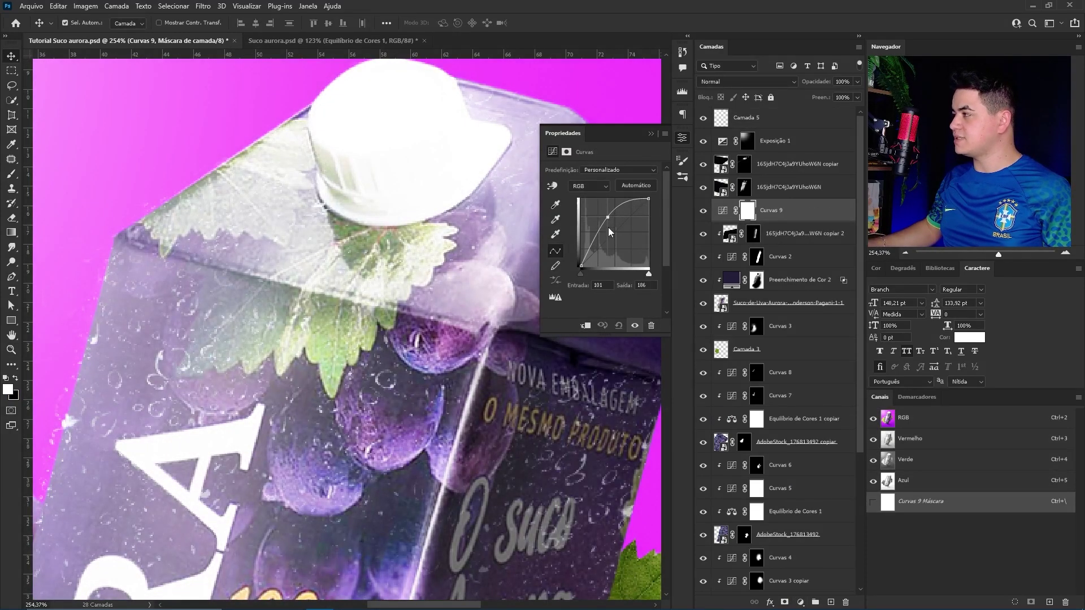
key(ctrl+alt+g)
key(z)
mouse_move(362, 369)
mouse_down()
mouse_move(290, 369)
mouse_move(339, 368)
mouse_up()
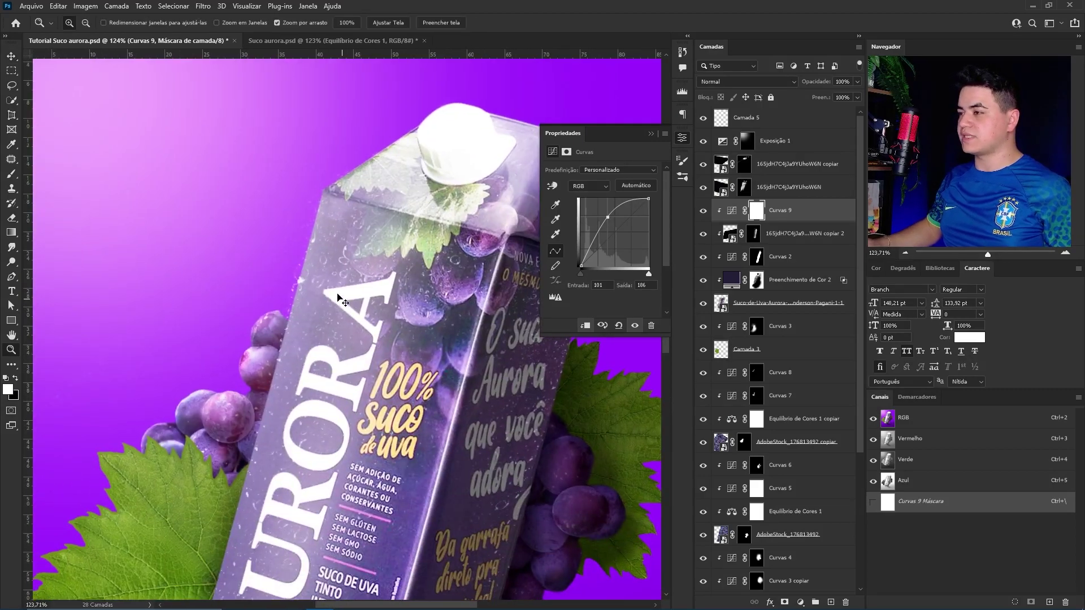
Step: Invert the Curves mask and paint light onto the carton's upper-left edge at 25% flow
key(ctrl+i)
key(b)
key(bracketleft)
key(bracketleft)
key(bracketleft)
key(x)
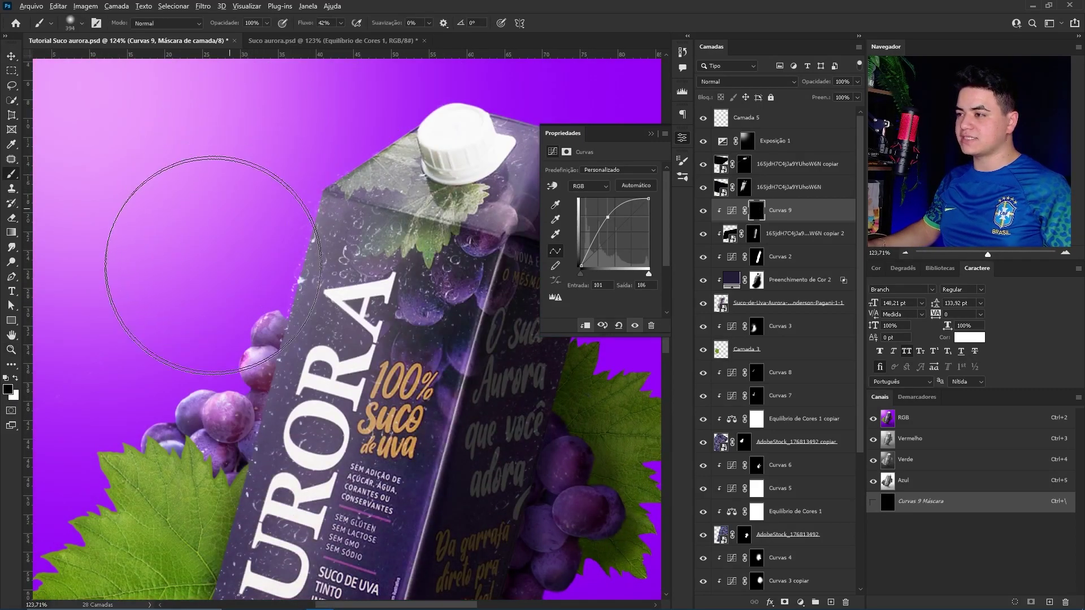
drag(342, 35, 333, 35)
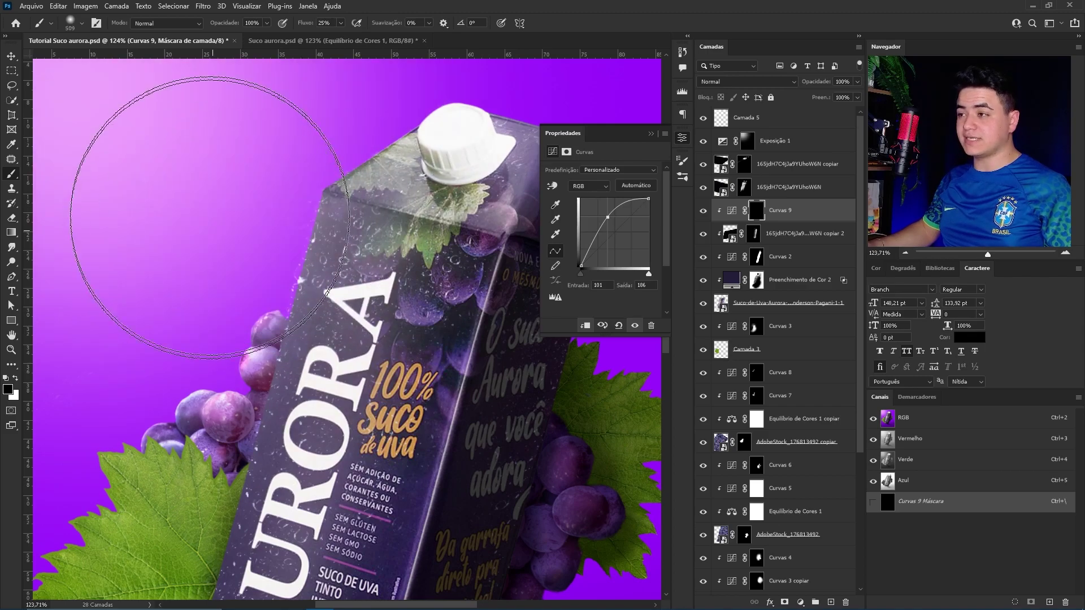
key(x)
drag(258, 176, 288, 108)
Step: Select the Curvas 1 layer, then undo an accidental white rectangle
key(z)
drag(243, 169, 186, 169)
scroll(813, 486, down, 5)
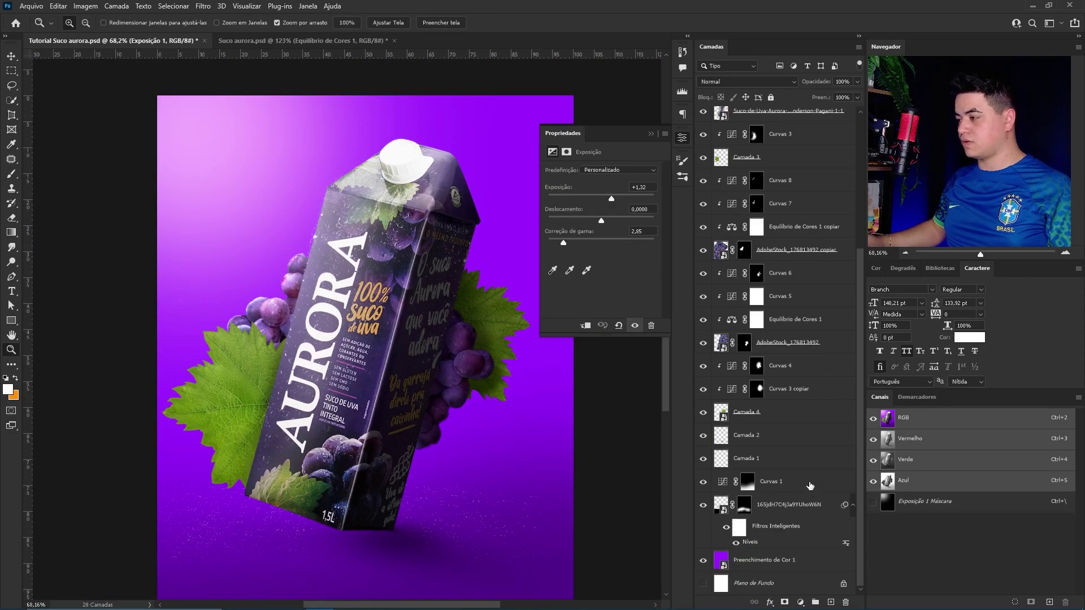
click(821, 486)
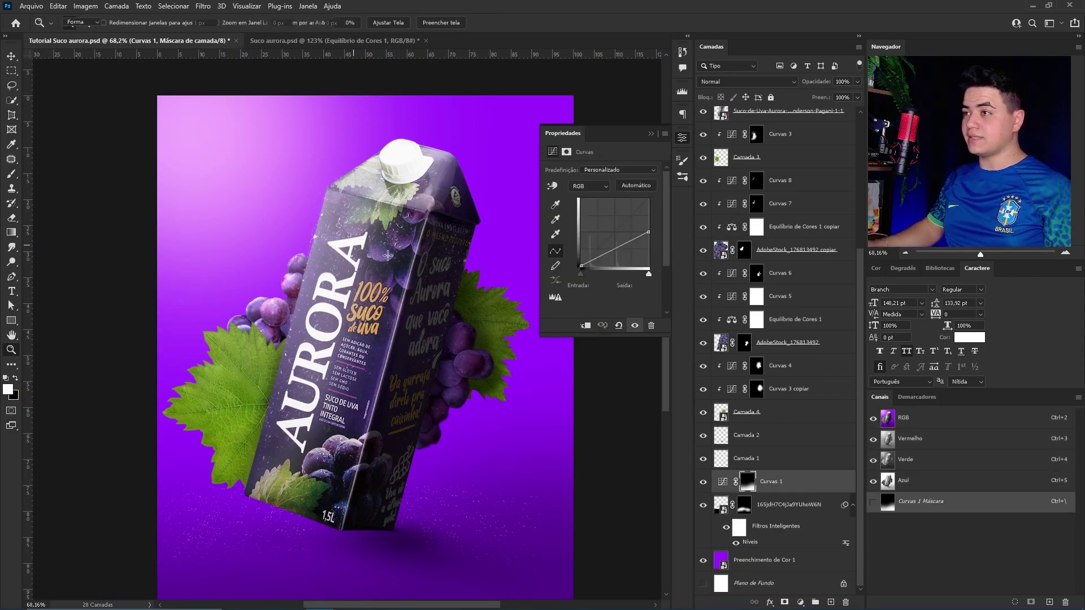
drag(387, 255, 356, 256)
click(651, 134)
mouse_move(186, 107)
mouse_down()
mouse_move(490, 306)
mouse_move(577, 321)
mouse_up()
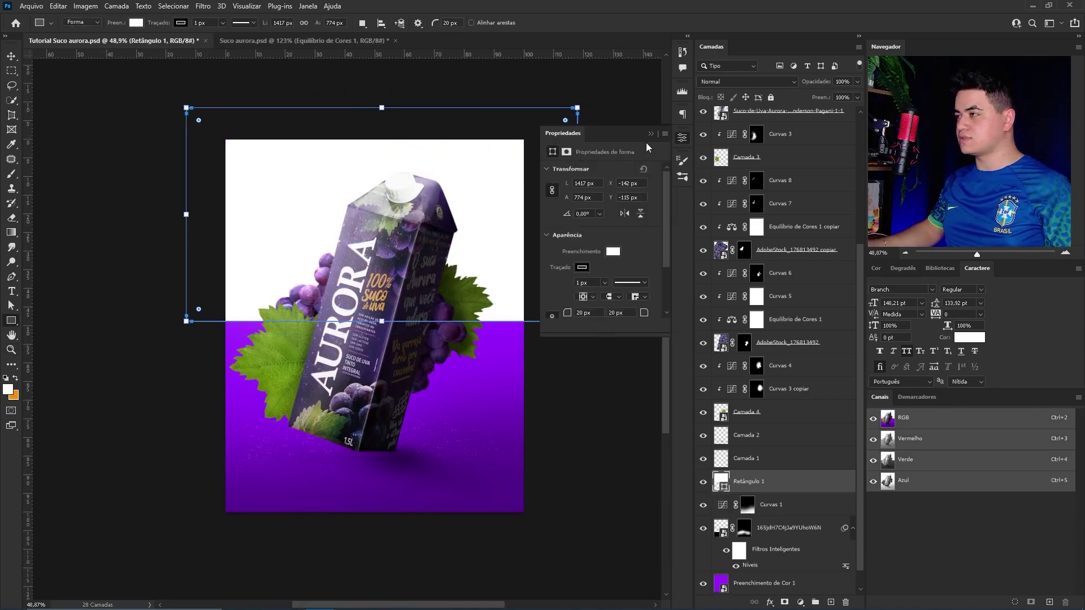
click(650, 133)
key(ctrl+z)
Step: Draw a large white circle with the Ellipse tool and move it upward
right_click(11, 320)
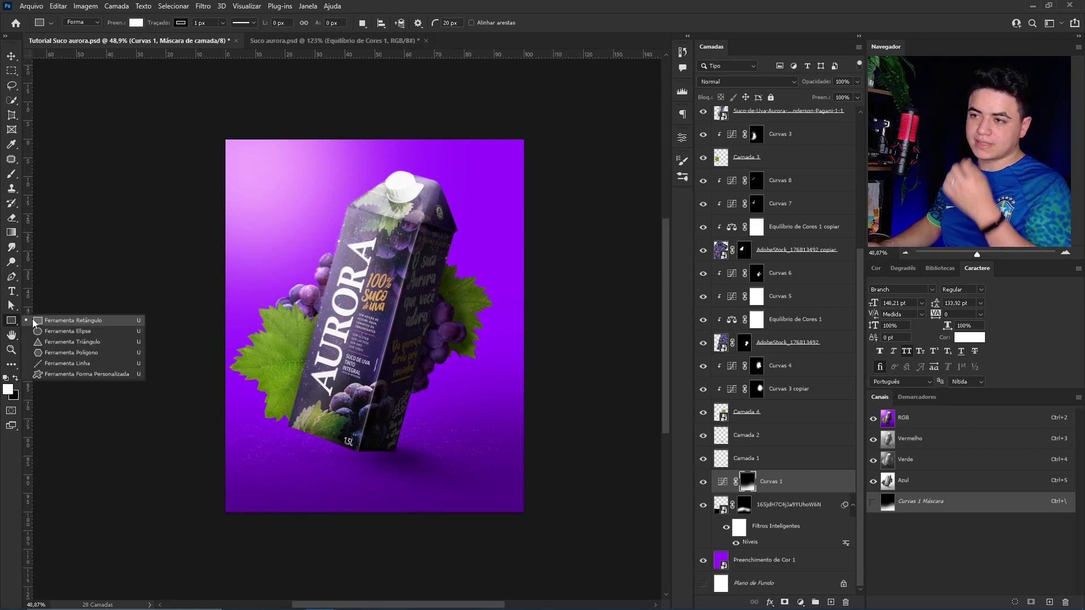
click(35, 321)
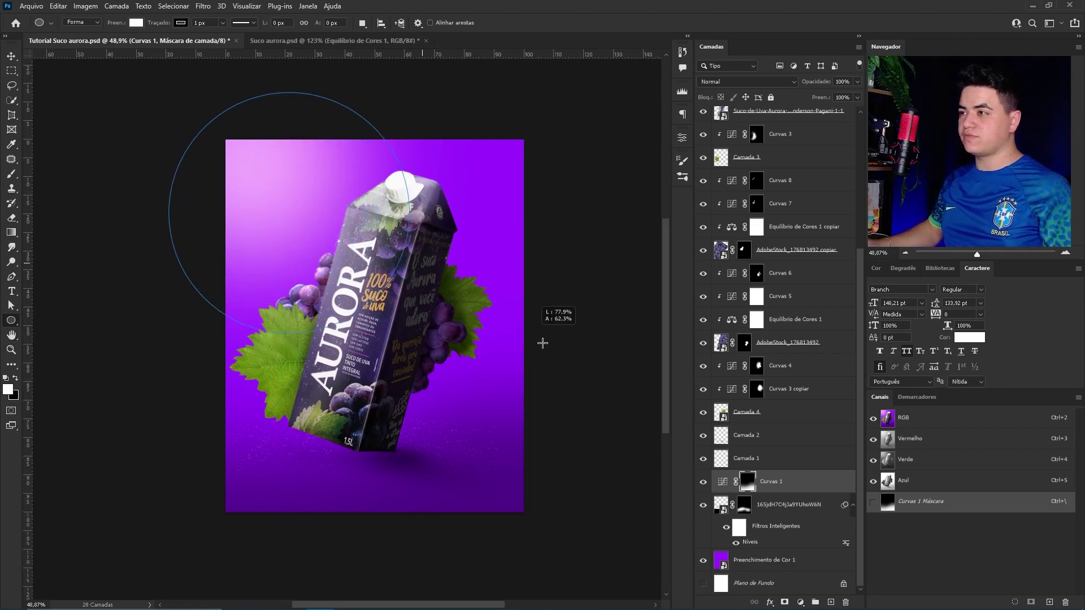
drag(169, 93, 591, 456)
key(ctrl+t)
drag(470, 360, 489, 354)
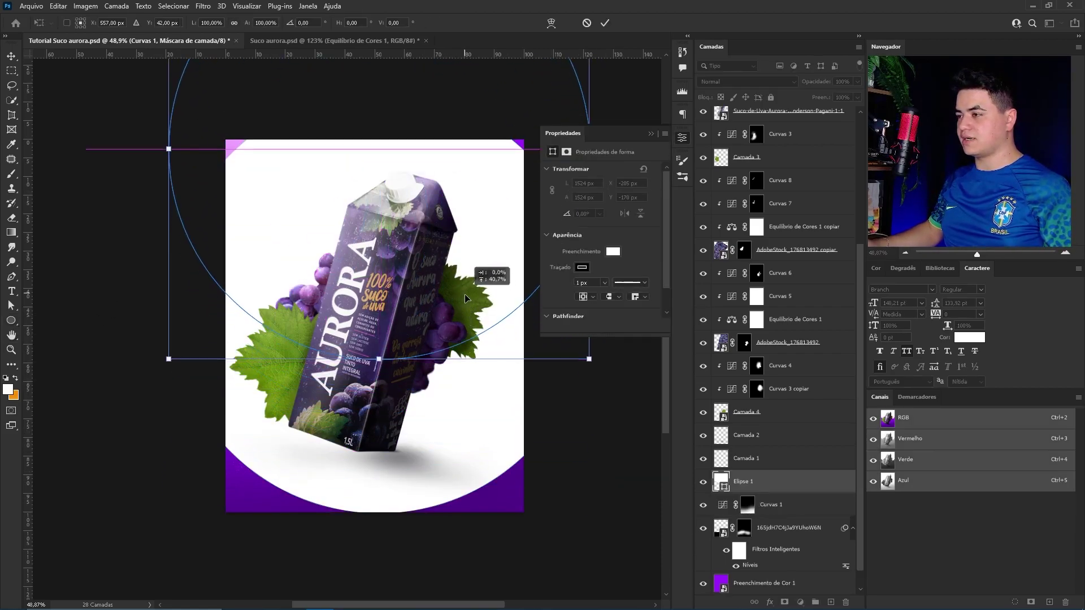
key(Return)
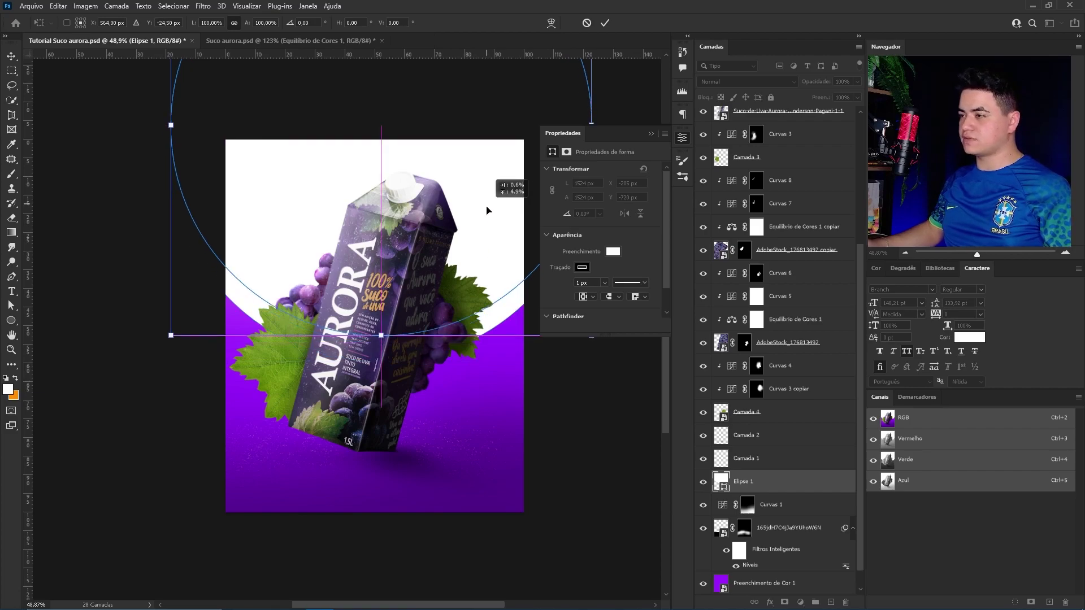
Step: Paste the vineyard photo, scale and rotate it 180°, and clip it inside the circle
key(ctrl+v)
mouse_move(373, 396)
mouse_down()
mouse_move(372, 331)
mouse_move(373, 345)
mouse_up()
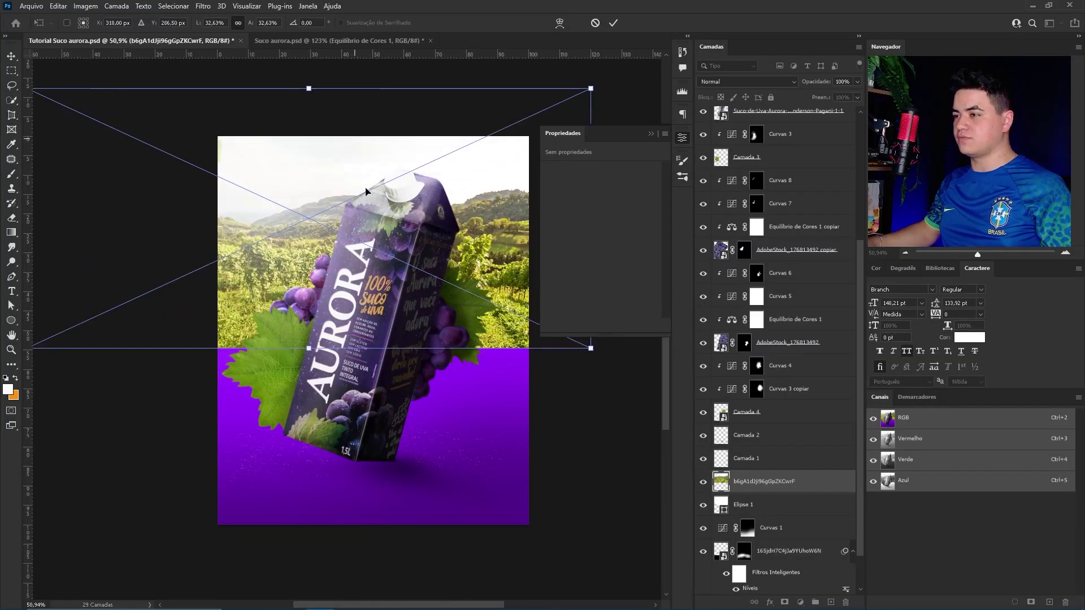
right_click(374, 221)
click(404, 307)
key(Return)
key(z)
key(ctrl+alt+g)
mouse_move(405, 307)
mouse_down()
mouse_move(449, 299)
mouse_move(345, 339)
mouse_move(389, 115)
mouse_up()
key(alt+bracketleft)
Step: Shrink the circle to sit behind the carton, then widen it to about 107%
key(u)
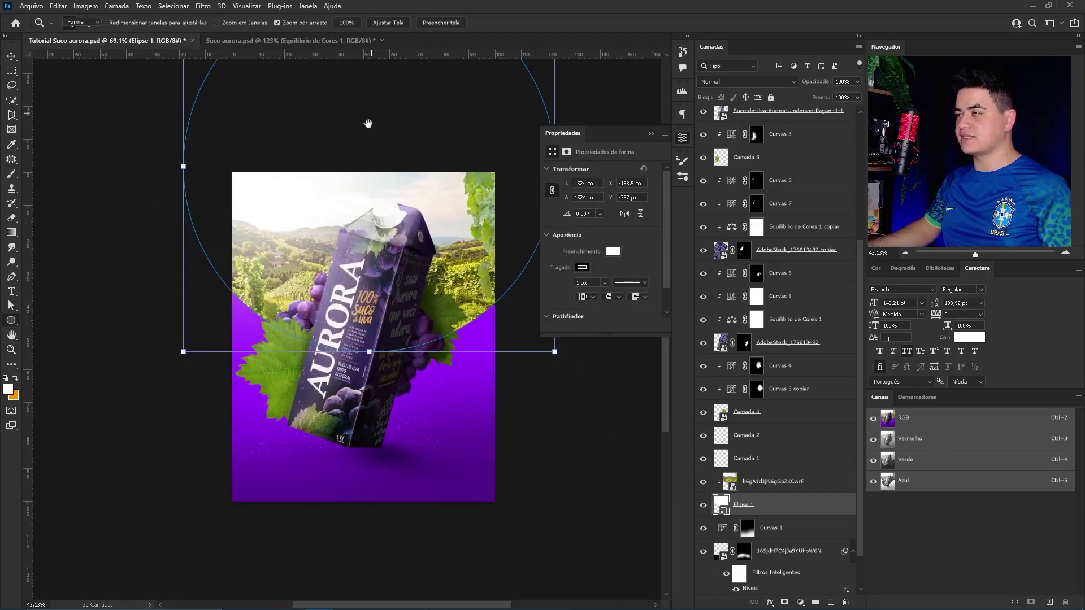
drag(356, 77, 337, 280)
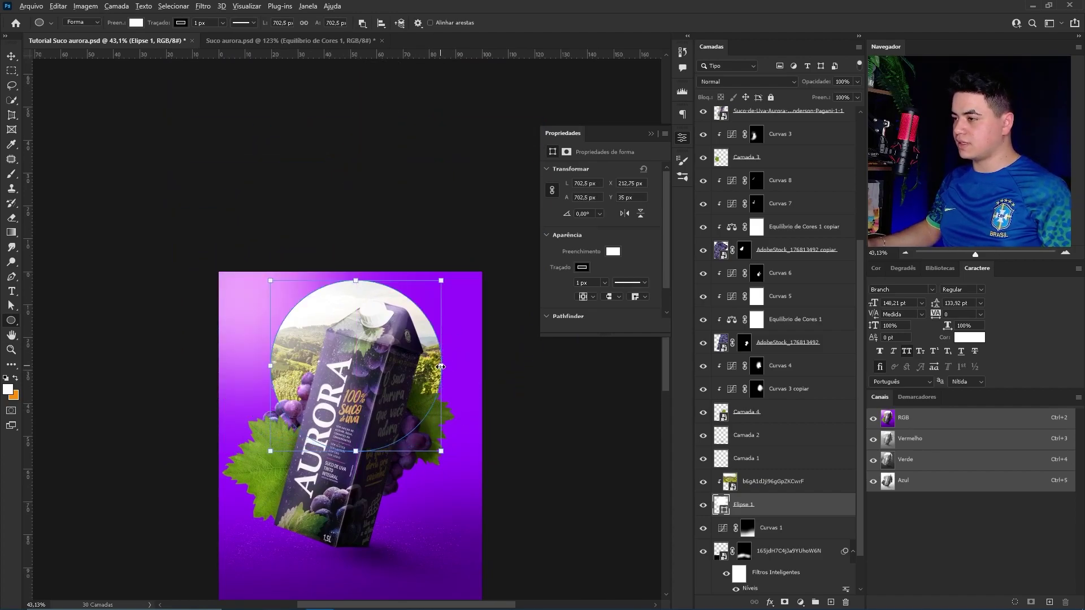
key(ctrl+t)
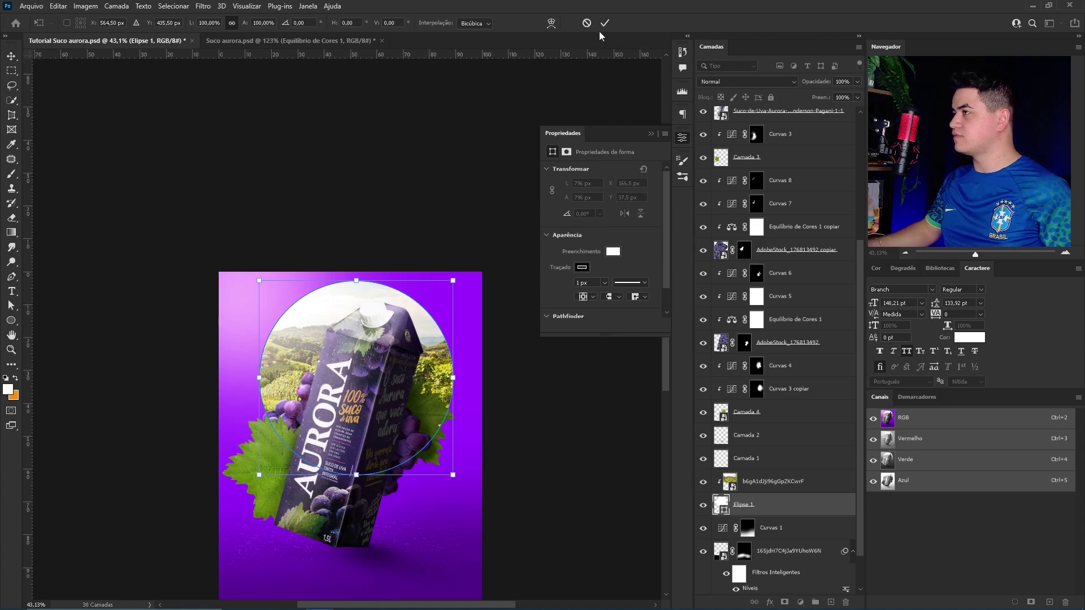
click(605, 23)
drag(394, 369, 445, 280)
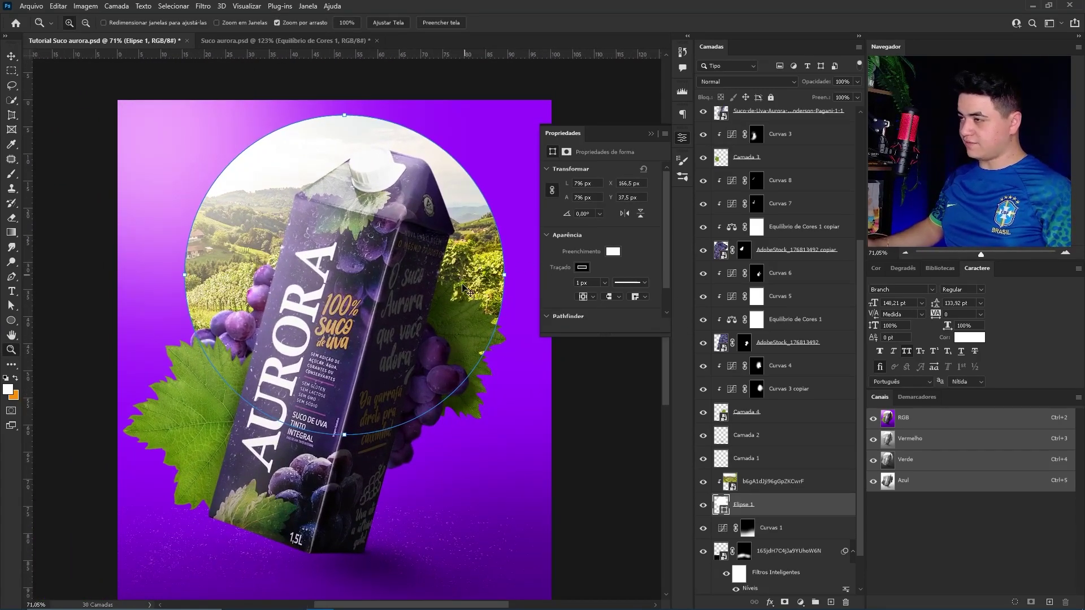
key(ctrl+t)
drag(506, 288, 523, 287)
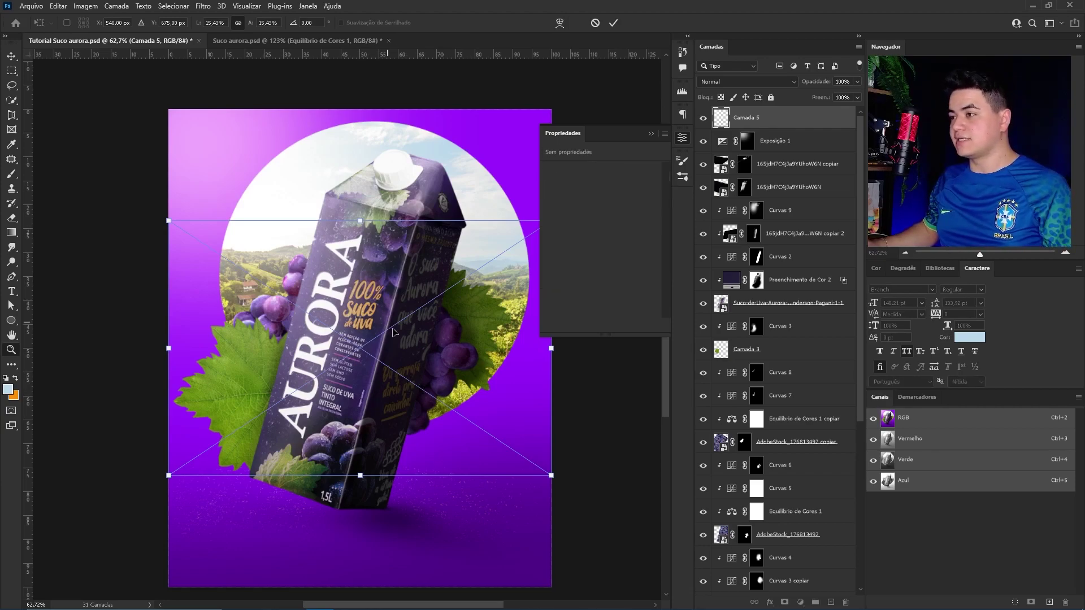
Step: Rotate the bokeh image 180°, enlarge it top-left, and blend it with Divisão
right_click(364, 243)
click(429, 450)
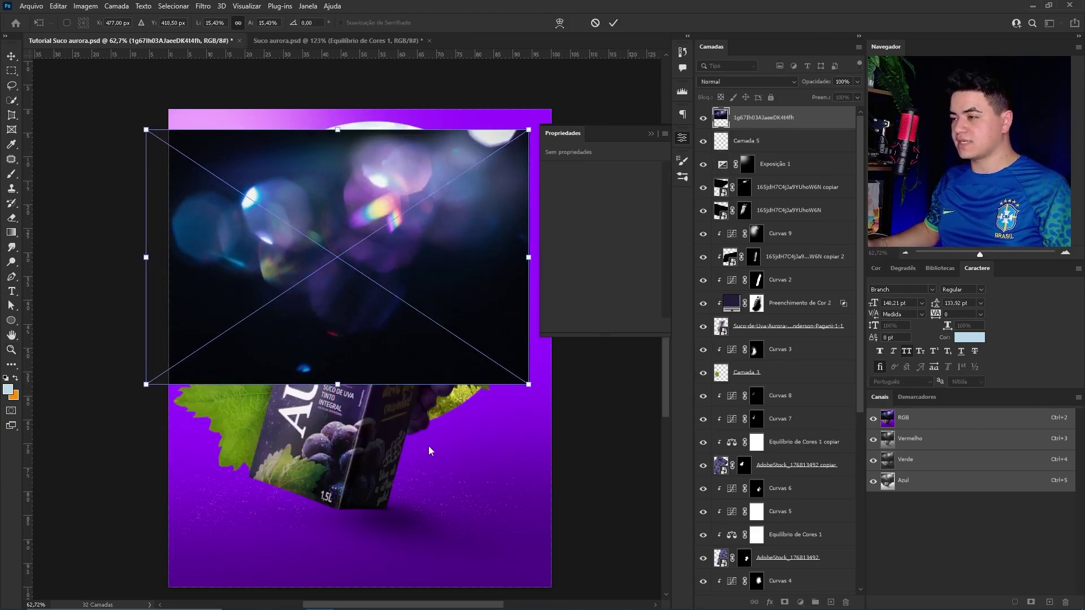
drag(528, 384, 616, 432)
drag(440, 266, 334, 249)
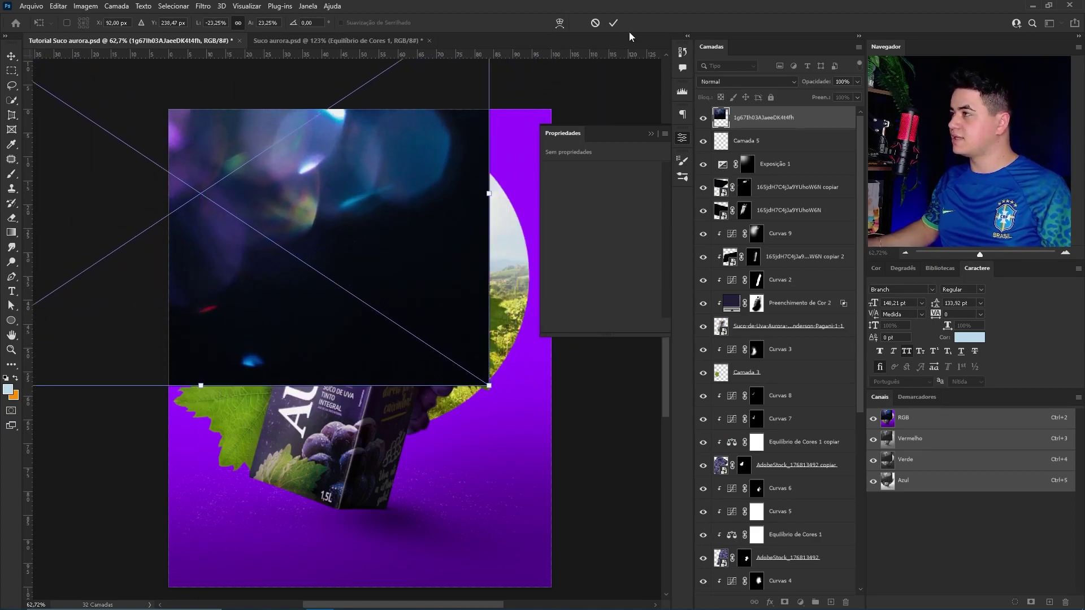
key(Return)
click(746, 81)
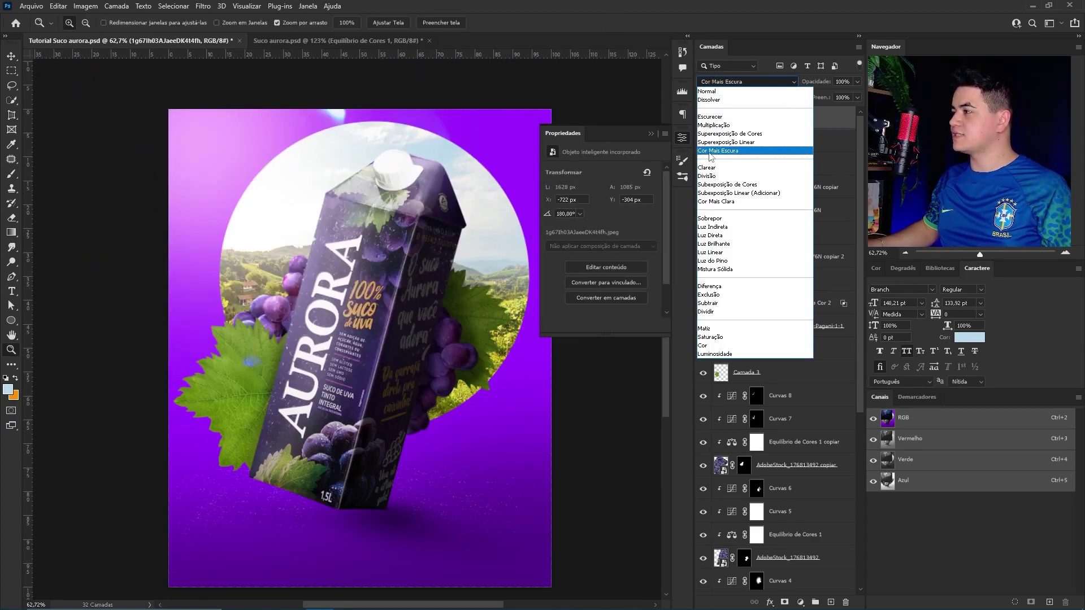
click(715, 176)
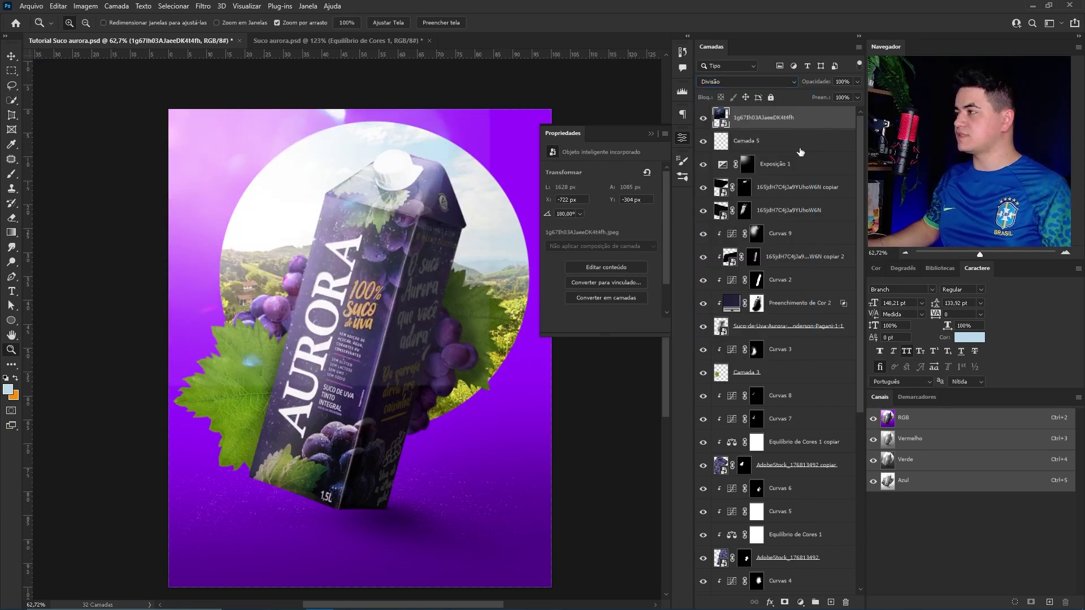
Step: Darken the bokeh's shadows with Levels and reposition the light over the composition
key(ctrl+l)
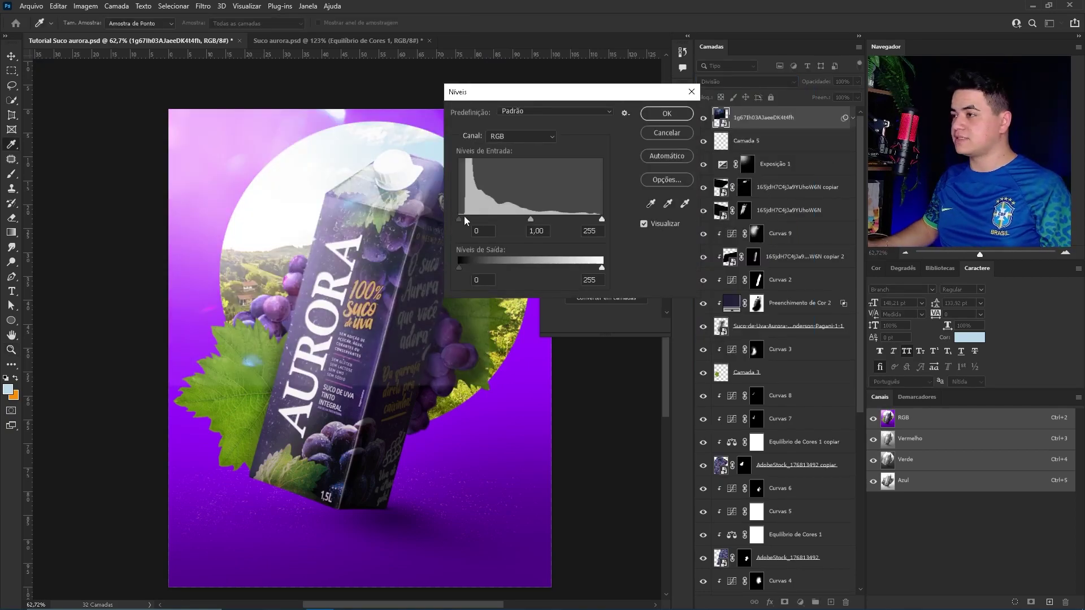
drag(460, 219, 471, 220)
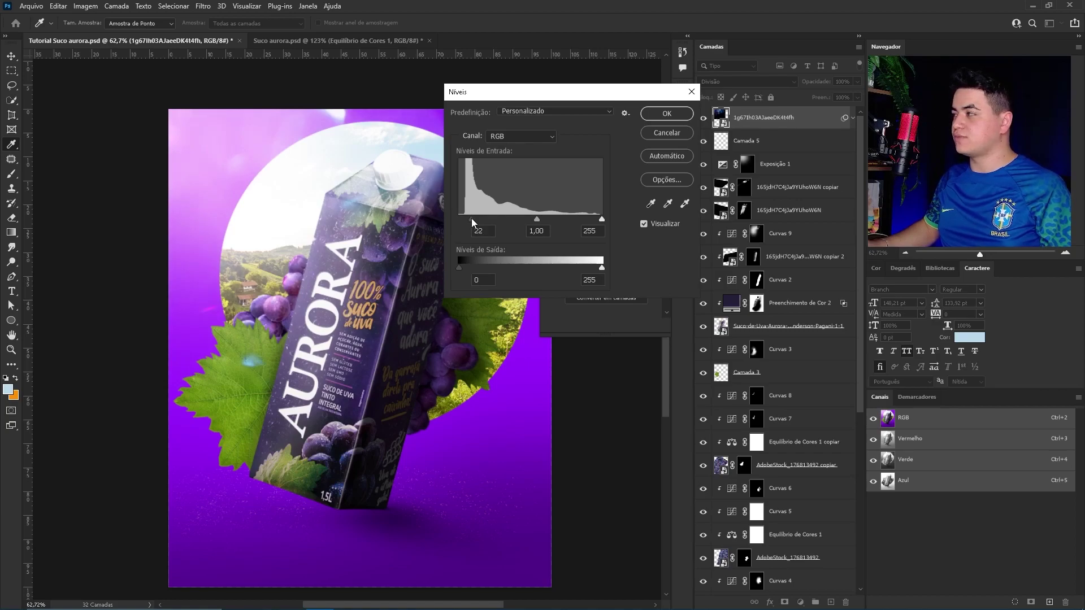
key(Return)
key(v)
mouse_move(345, 203)
mouse_down()
mouse_move(383, 232)
mouse_move(372, 216)
mouse_up()
Step: Shift the bokeh's hue toward warm tones with Hue/Saturation
key(ctrl+u)
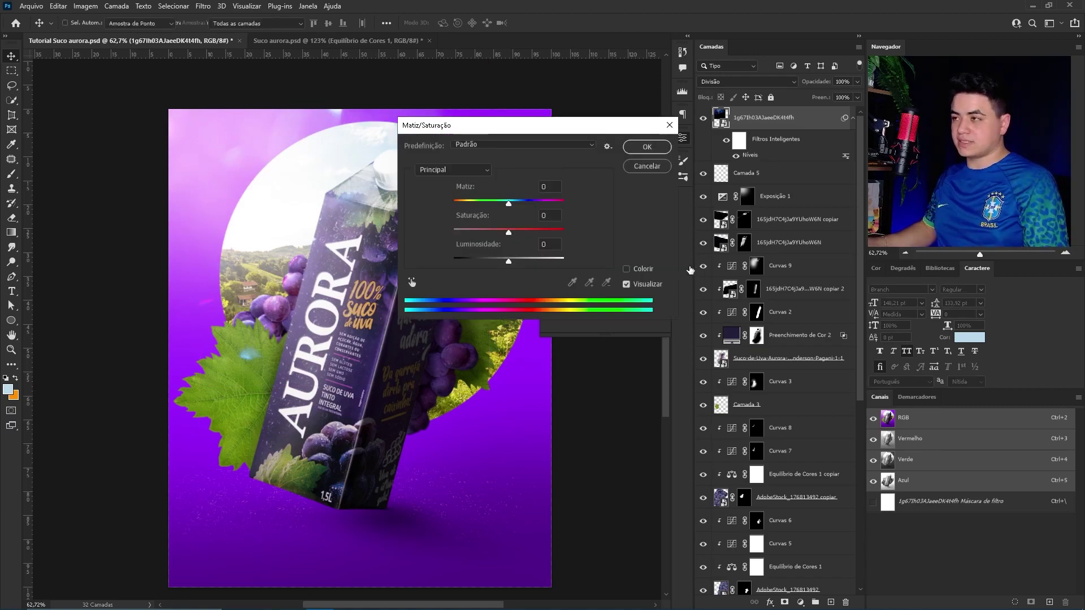
drag(518, 117, 505, 318)
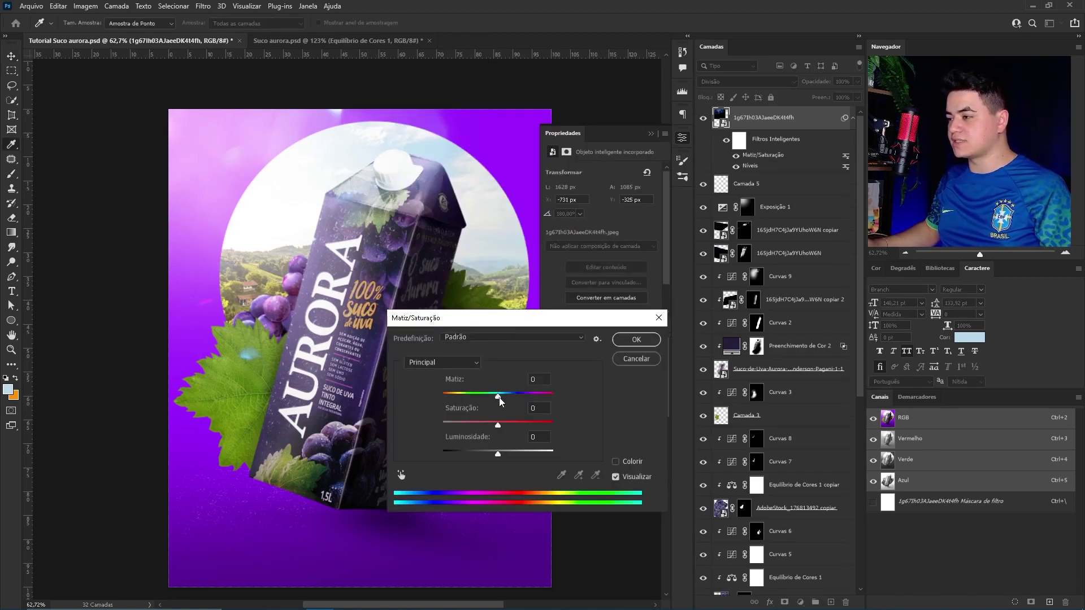
drag(499, 397, 554, 396)
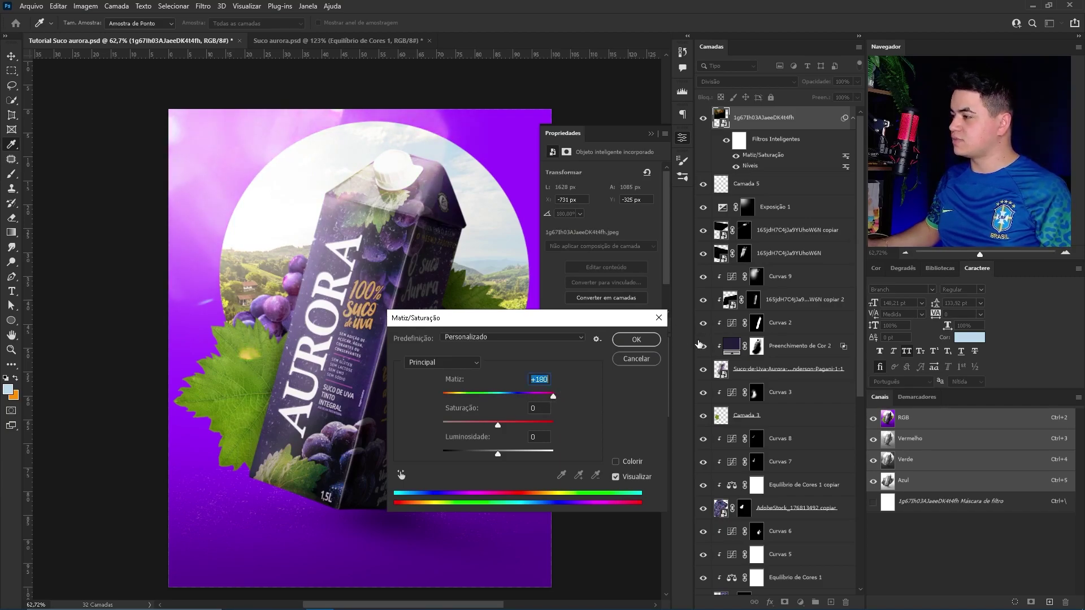
key(Return)
key(v)
scroll(266, 316, up, 5)
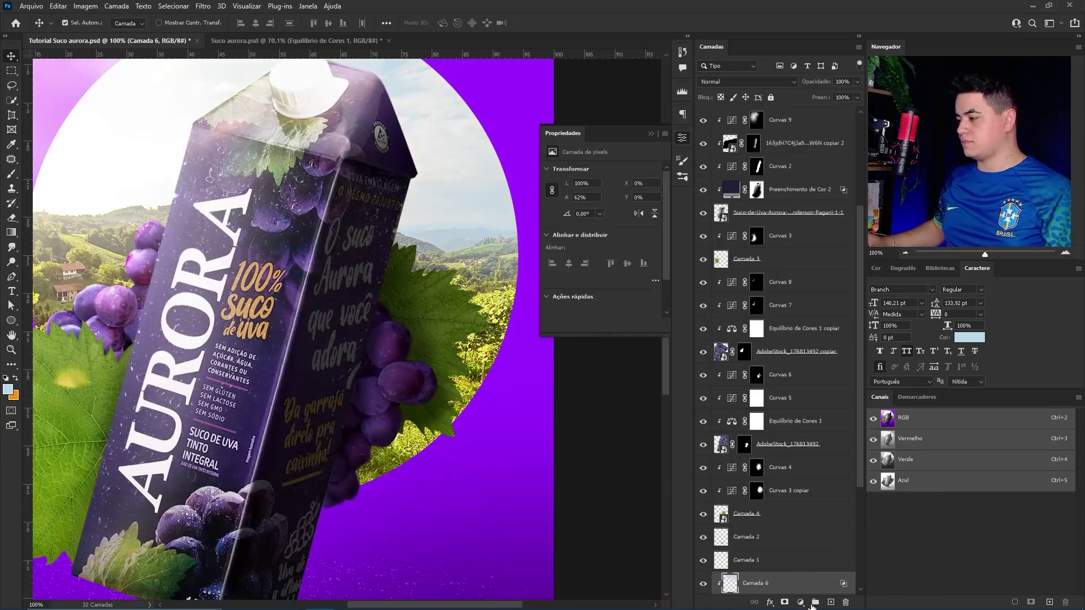
Step: Add an Exposição 2 layer at about -3.46, clipped below, and inspect the carton and leaf
click(800, 602)
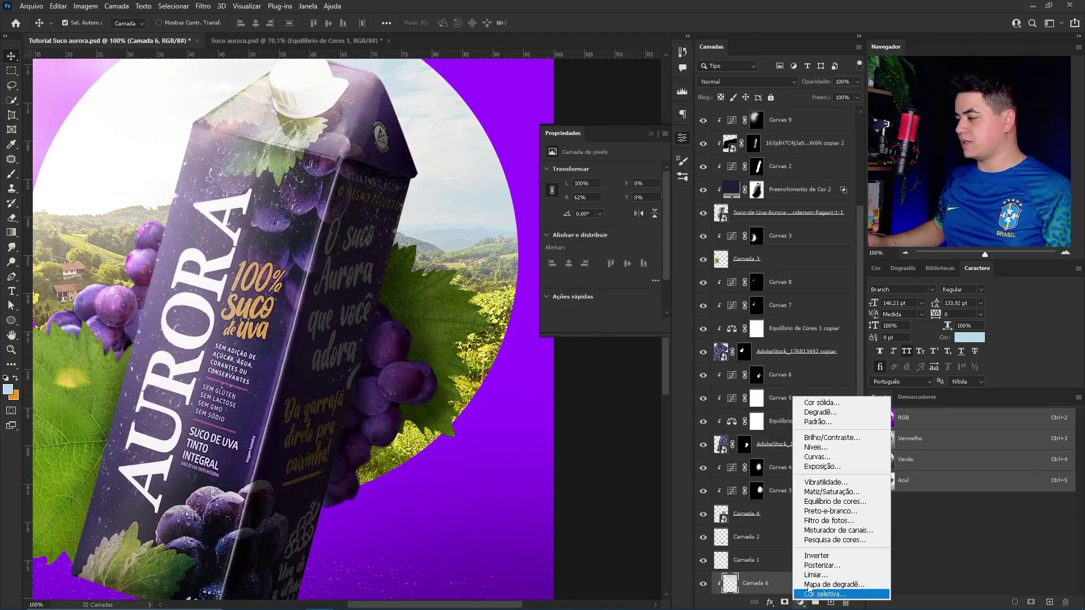
click(831, 466)
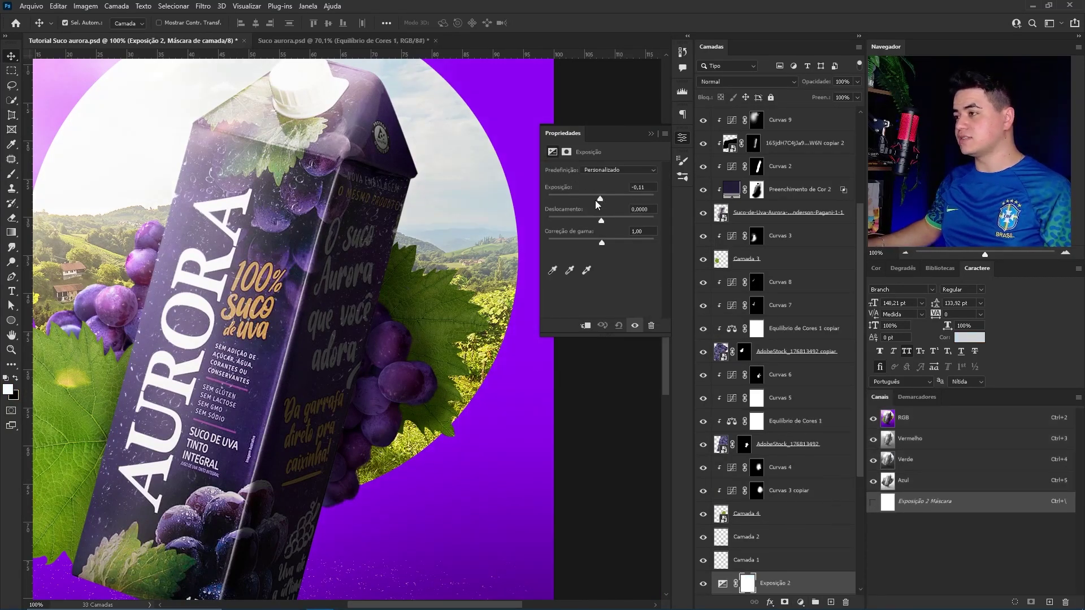
drag(595, 200, 579, 200)
key(ctrl+alt+g)
key(z)
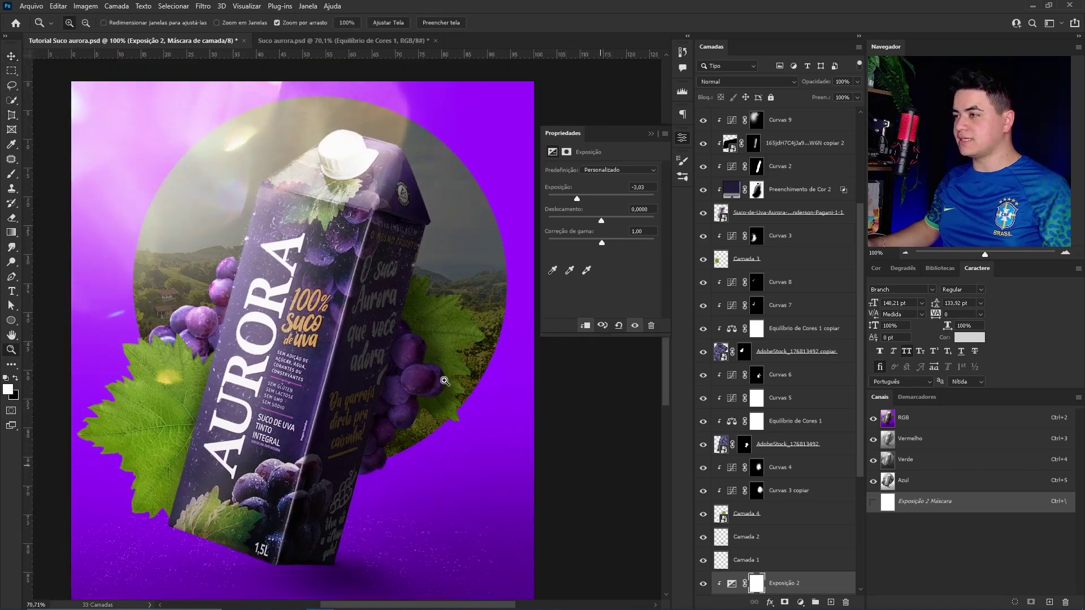
drag(486, 308, 433, 307)
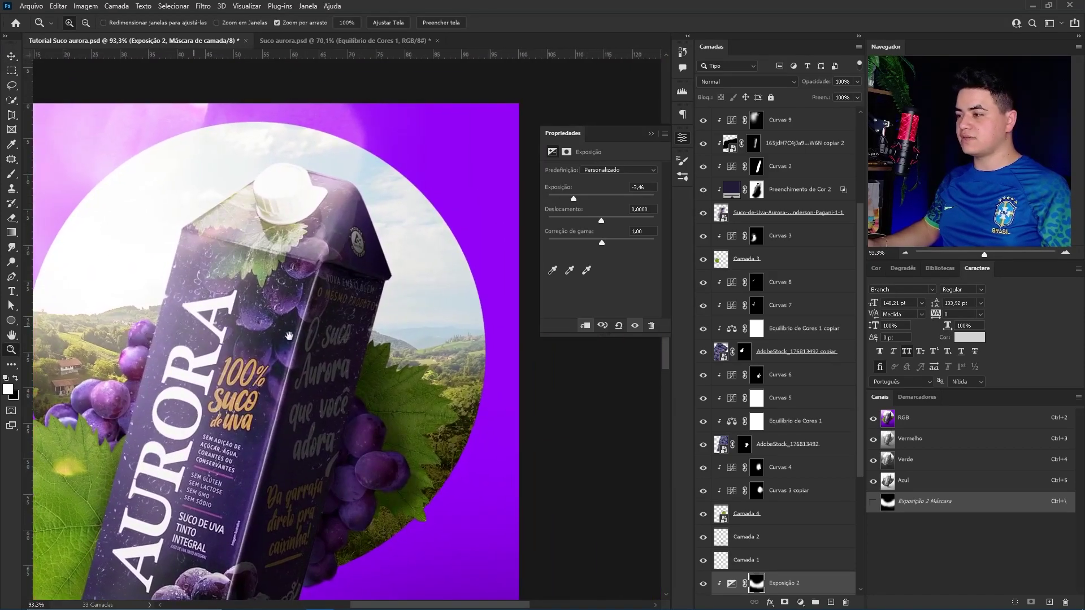
drag(496, 392, 446, 254)
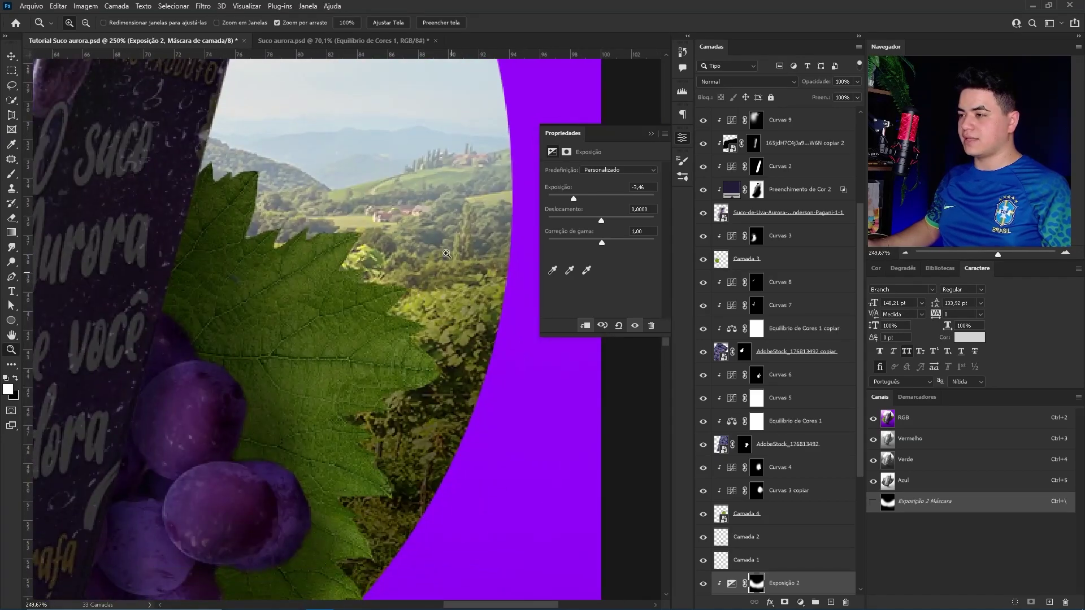
key(ctrl+0)
mouse_move(283, 283)
mouse_down()
mouse_move(317, 283)
mouse_move(292, 313)
mouse_move(360, 321)
mouse_up()
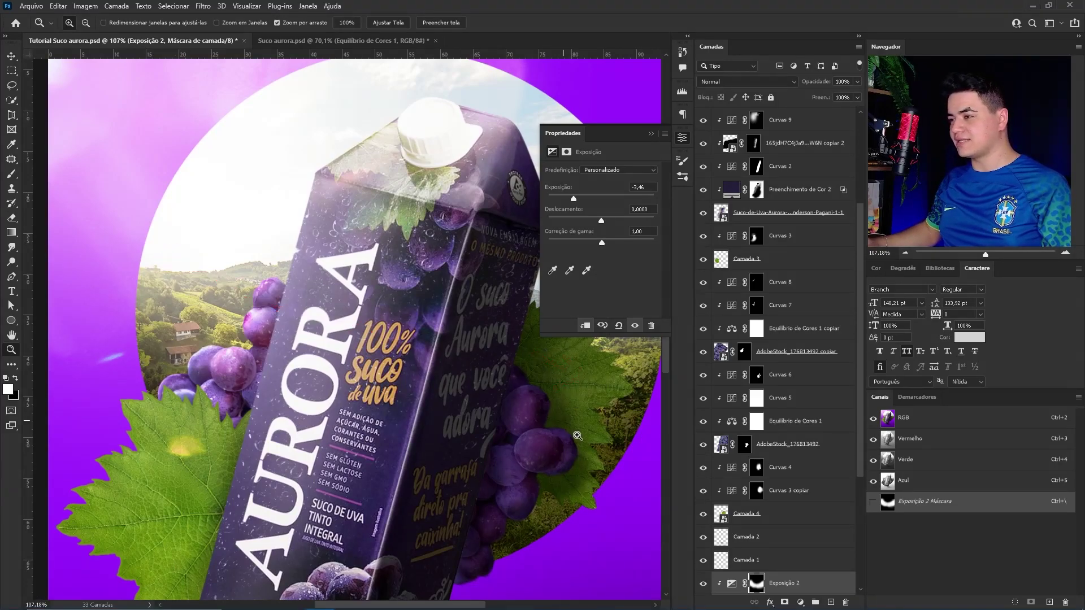
mouse_move(396, 364)
mouse_down()
mouse_move(417, 363)
mouse_move(428, 313)
mouse_up()
Step: Add a colorized yellow-green Hue/Saturation layer above Curvas 4, clipped to the leaf and brightened
key(v)
click(732, 467)
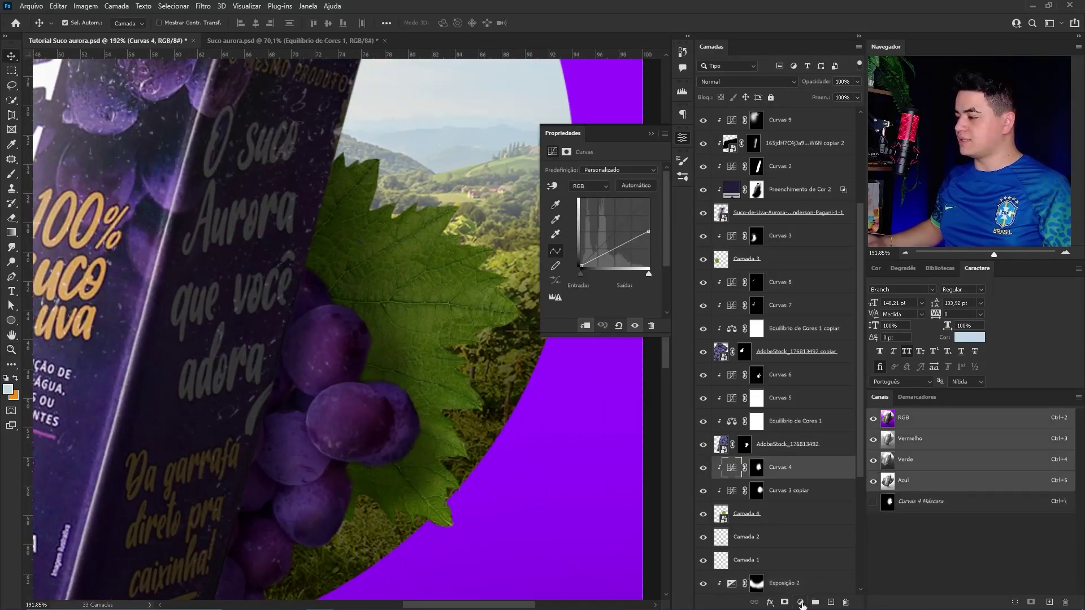
click(801, 602)
click(820, 489)
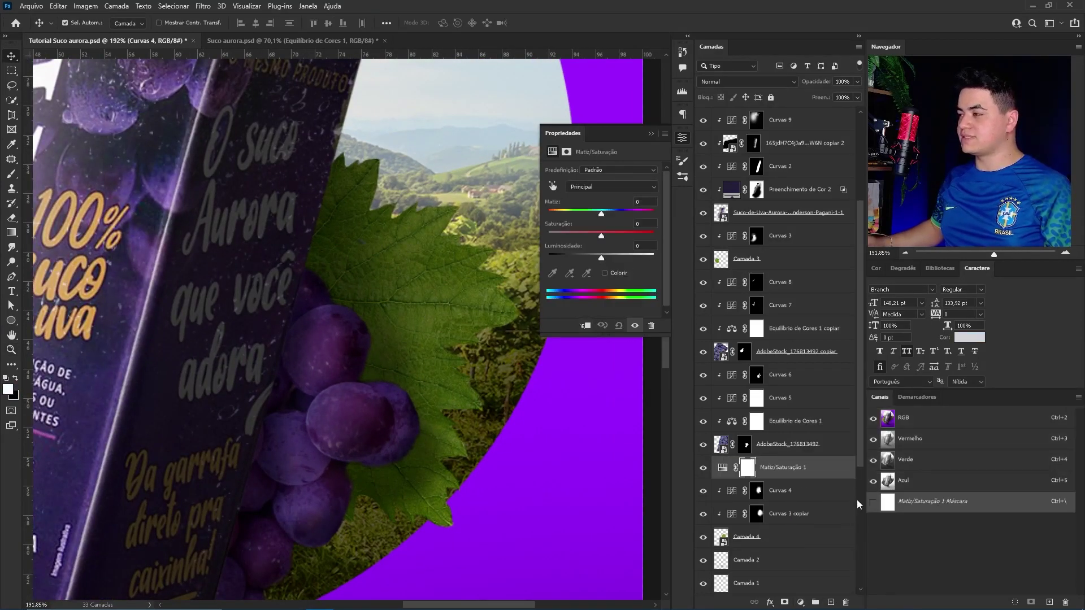
click(605, 273)
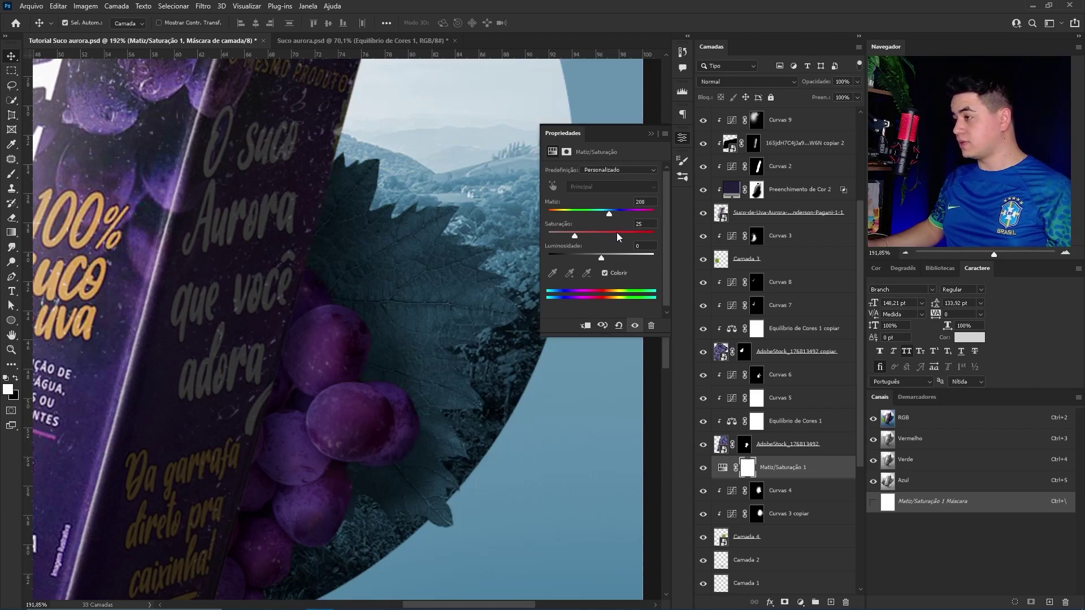
click(560, 213)
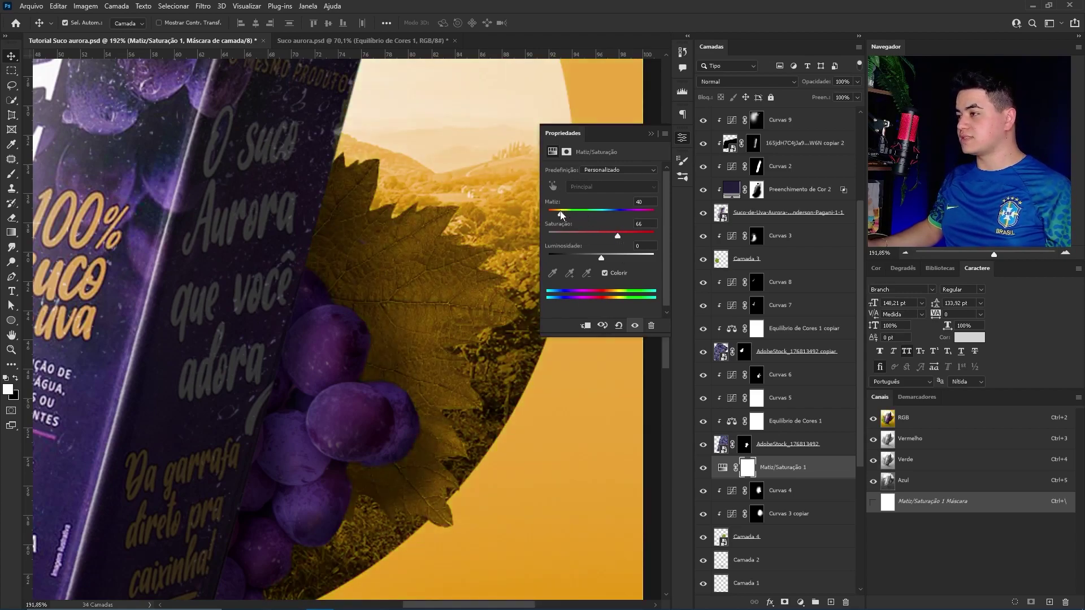
drag(560, 213, 567, 216)
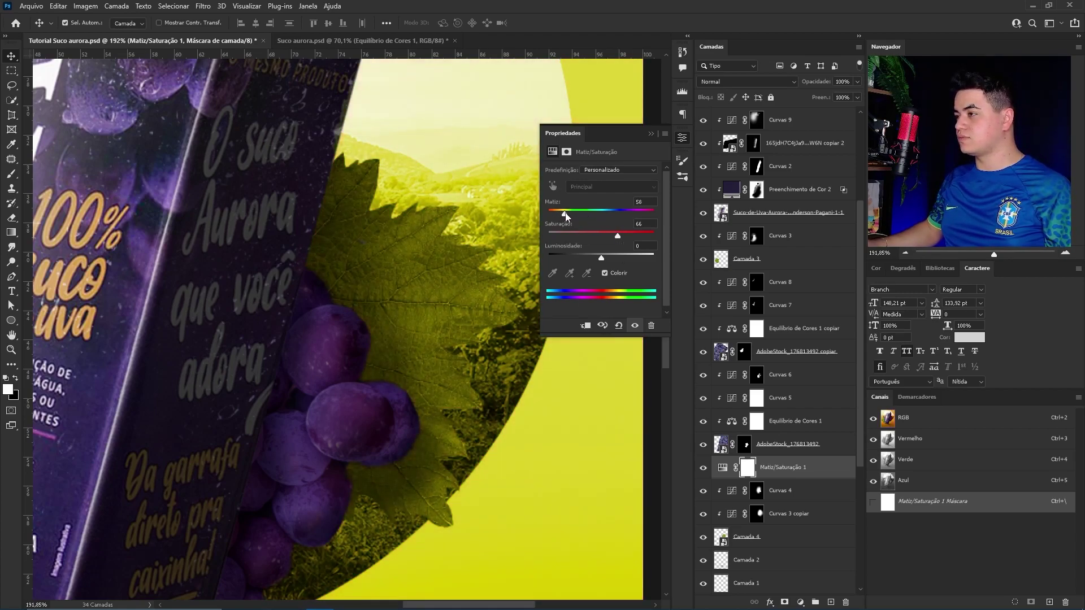
click(585, 325)
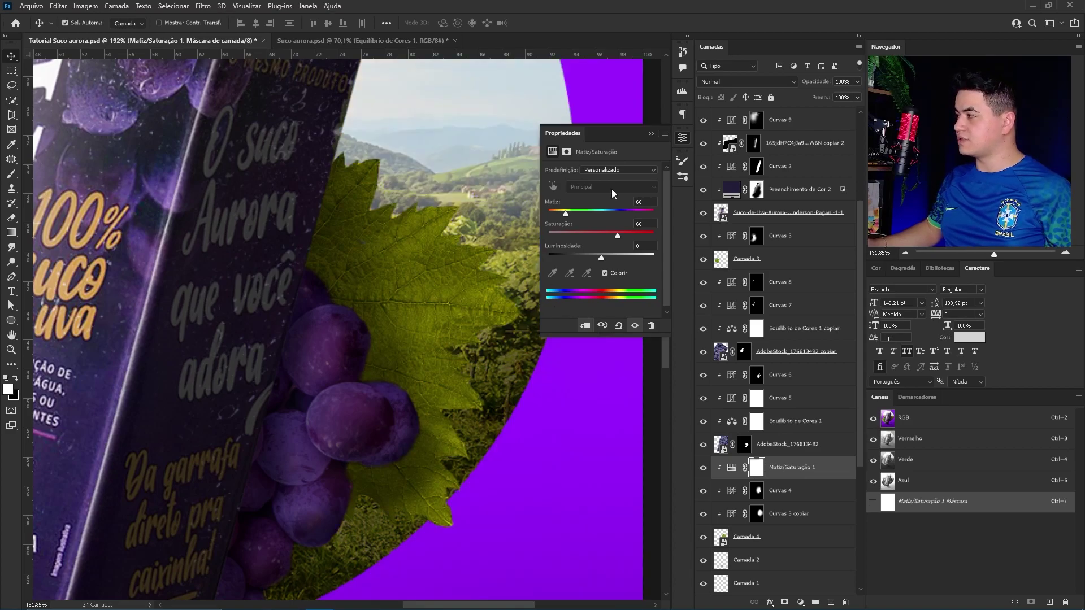
drag(602, 258, 616, 257)
Step: Invert the tint's mask and paint warm yellow-green light onto the leaf
key(ctrl+i)
key(b)
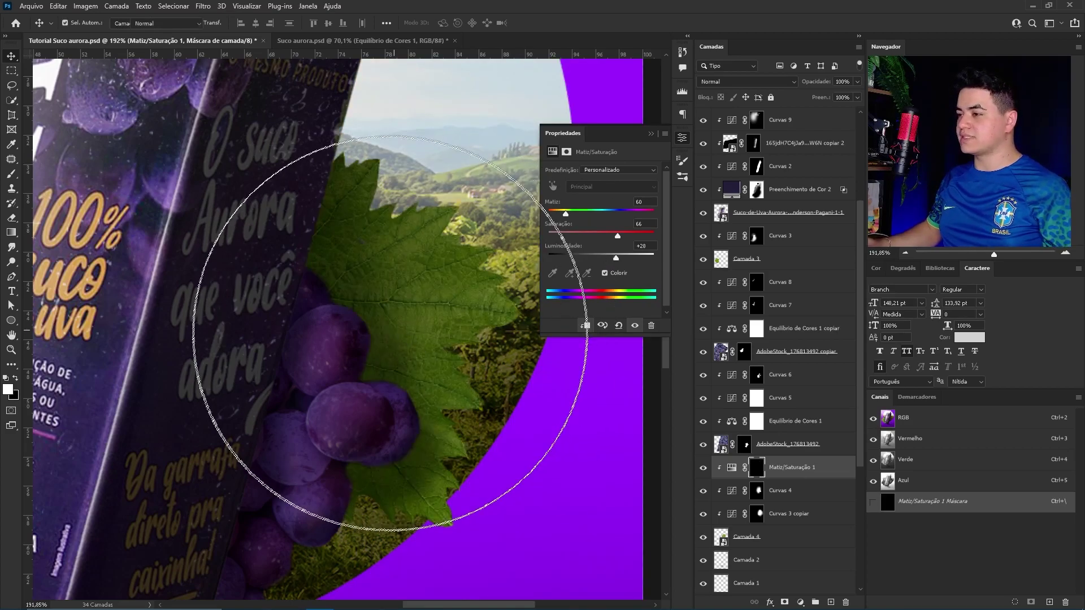
drag(311, 340, 300, 339)
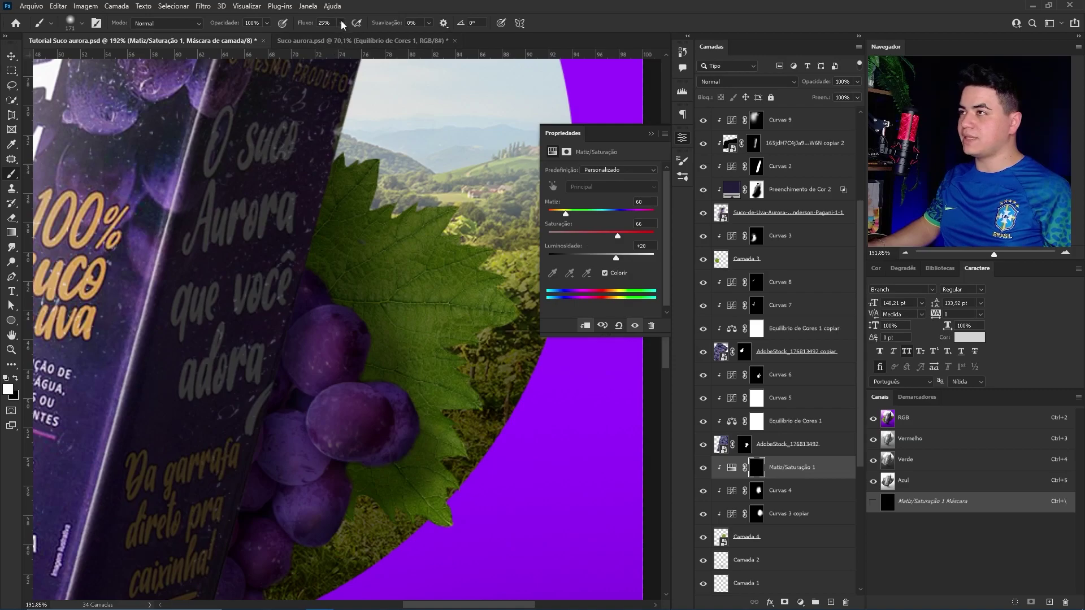
drag(361, 254, 388, 307)
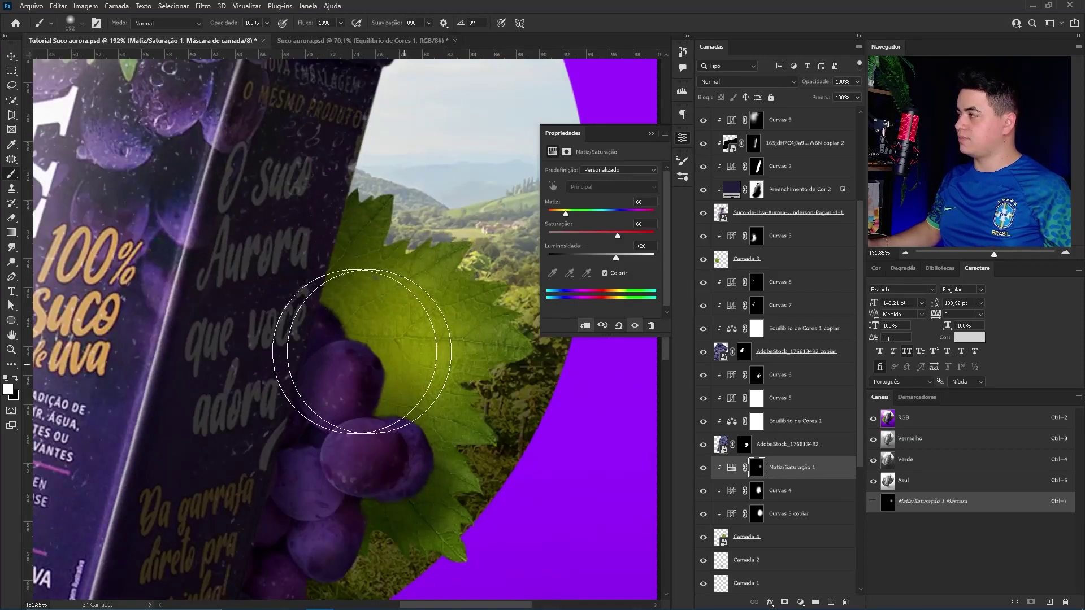
mouse_move(277, 275)
mouse_down()
mouse_move(339, 241)
mouse_move(429, 243)
mouse_move(373, 243)
mouse_up()
Step: Limit the tint to brighter underlying areas using the layer's Blend If options
key(ctrl+2)
double_click(823, 494)
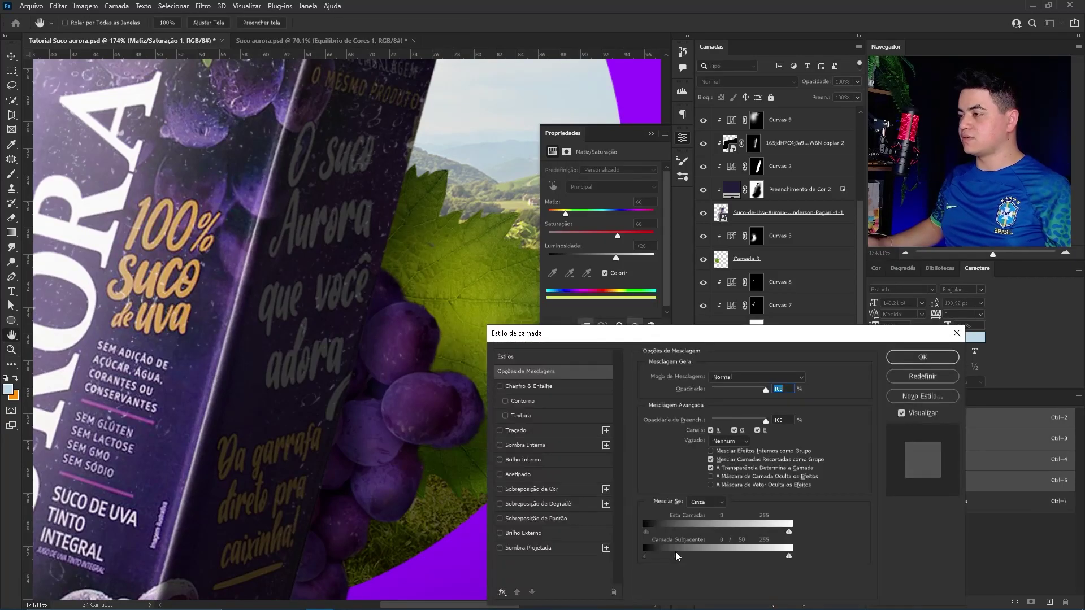
mouse_move(676, 551)
mouse_down()
mouse_move(701, 549)
mouse_move(659, 555)
mouse_up()
click(918, 361)
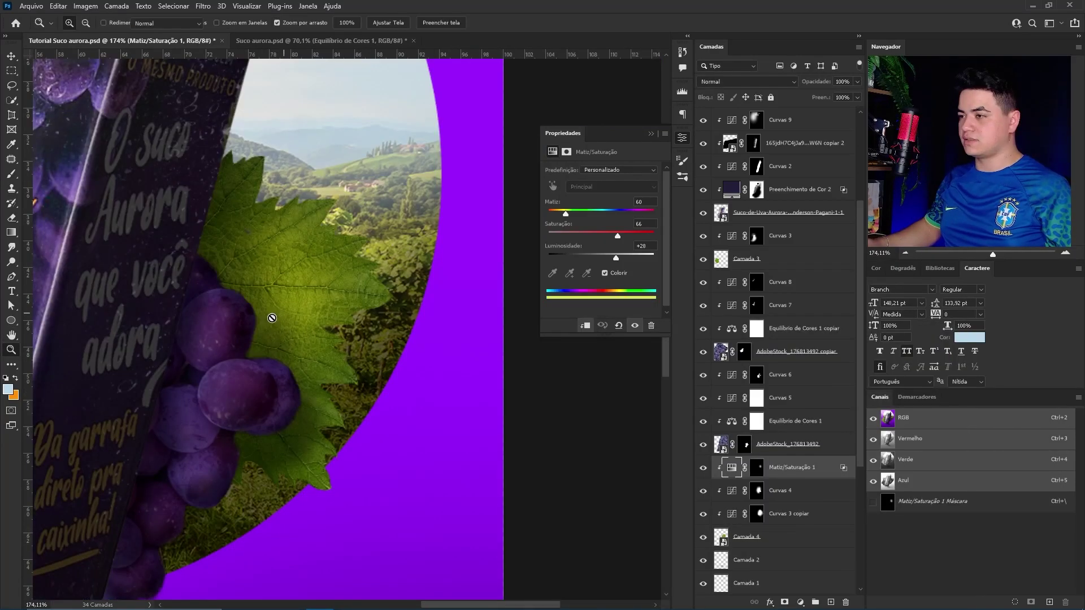
key(b)
click(756, 468)
key(z)
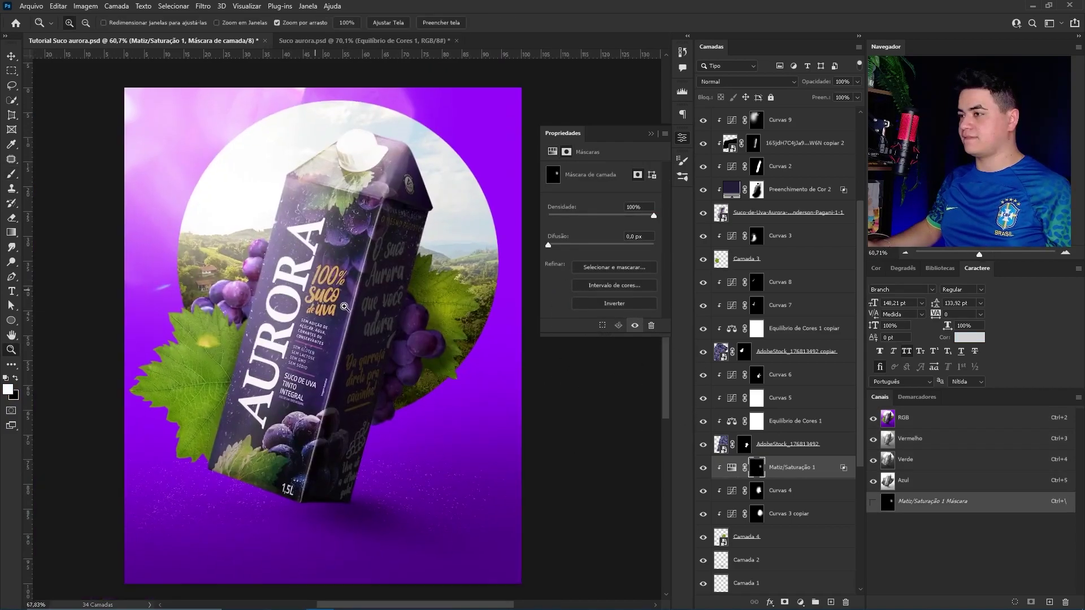
drag(469, 300, 415, 299)
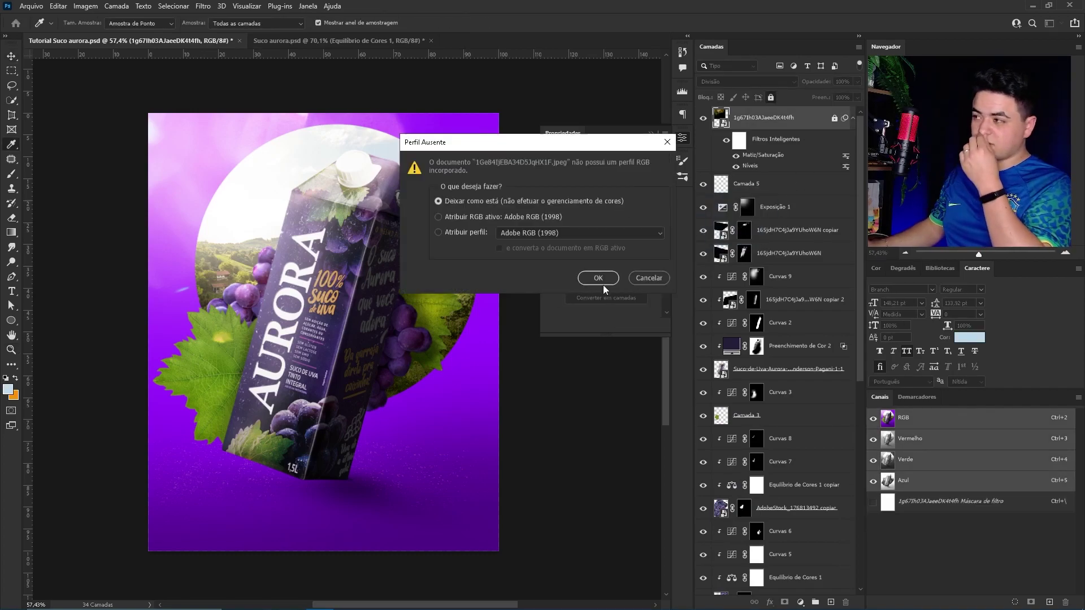
Step: Open the vine leaves photo and convert its background into a smart object Camada 0
click(601, 280)
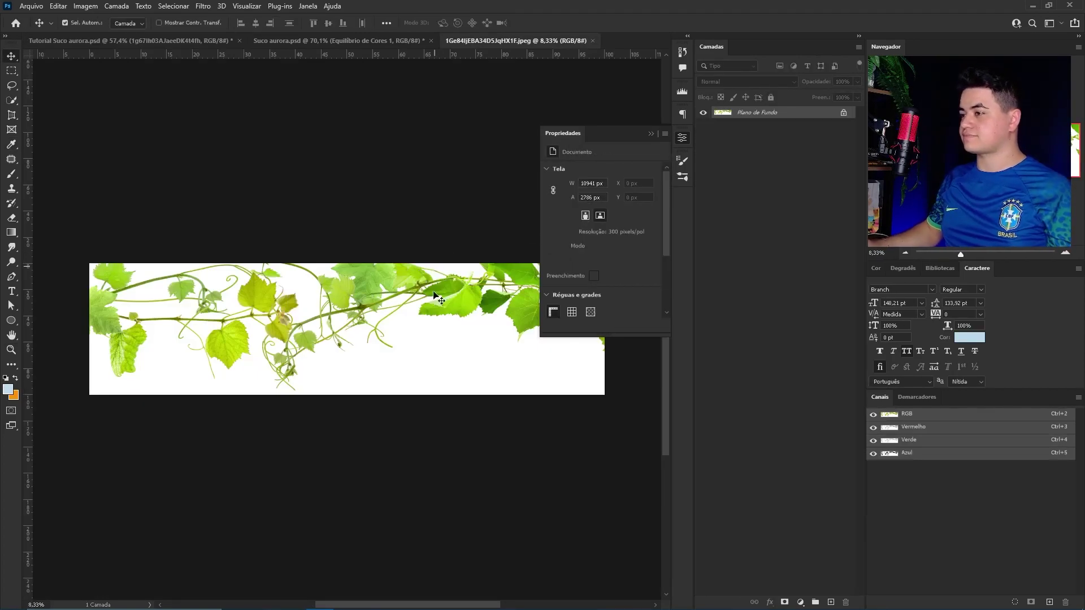
key(z)
click(445, 308)
double_click(799, 112)
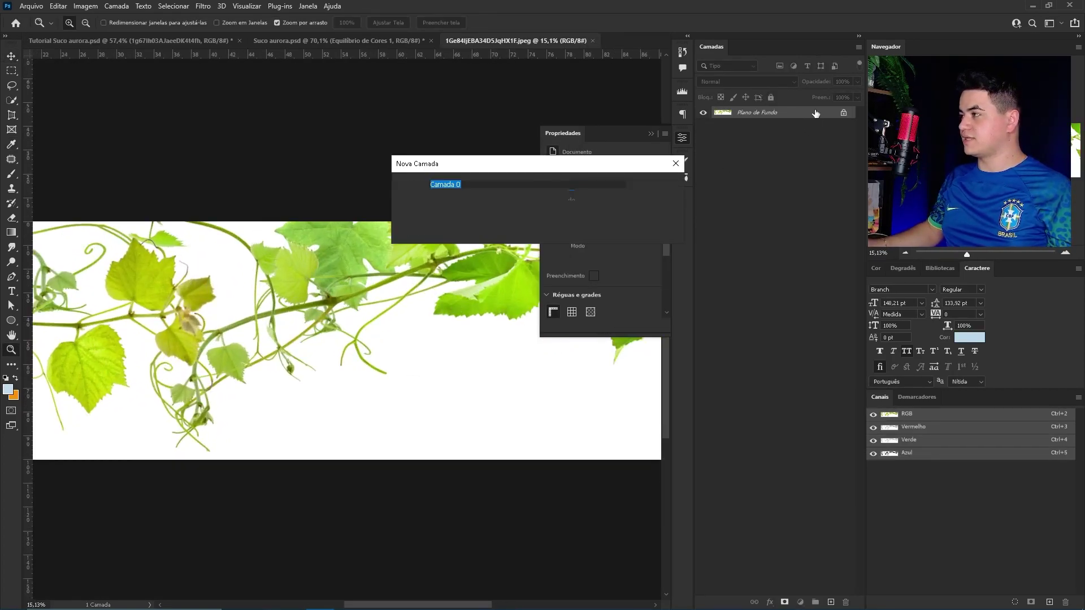
key(Return)
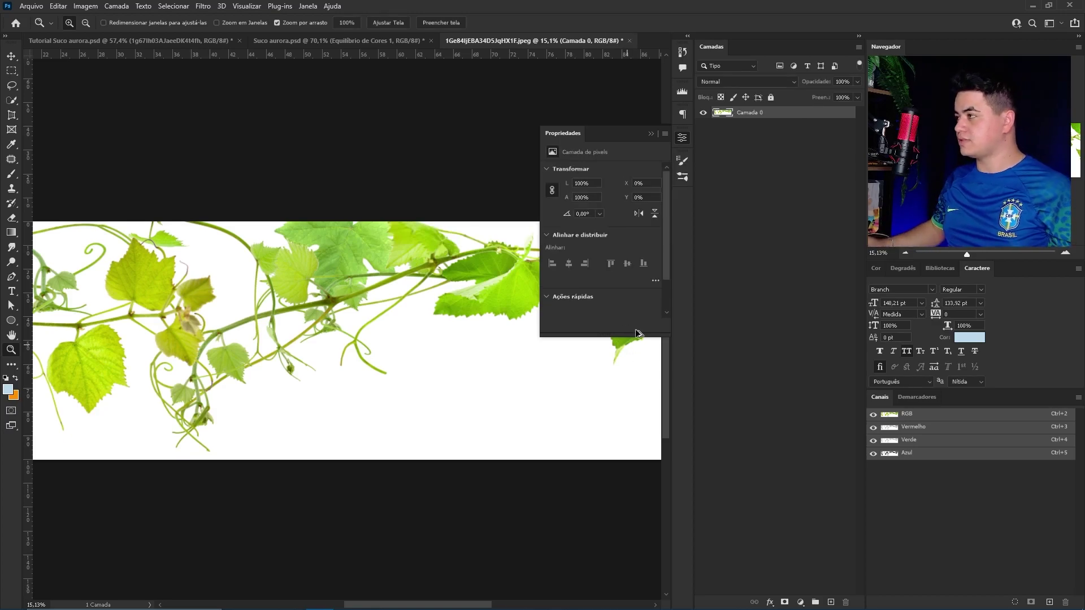
key(ctrl+5)
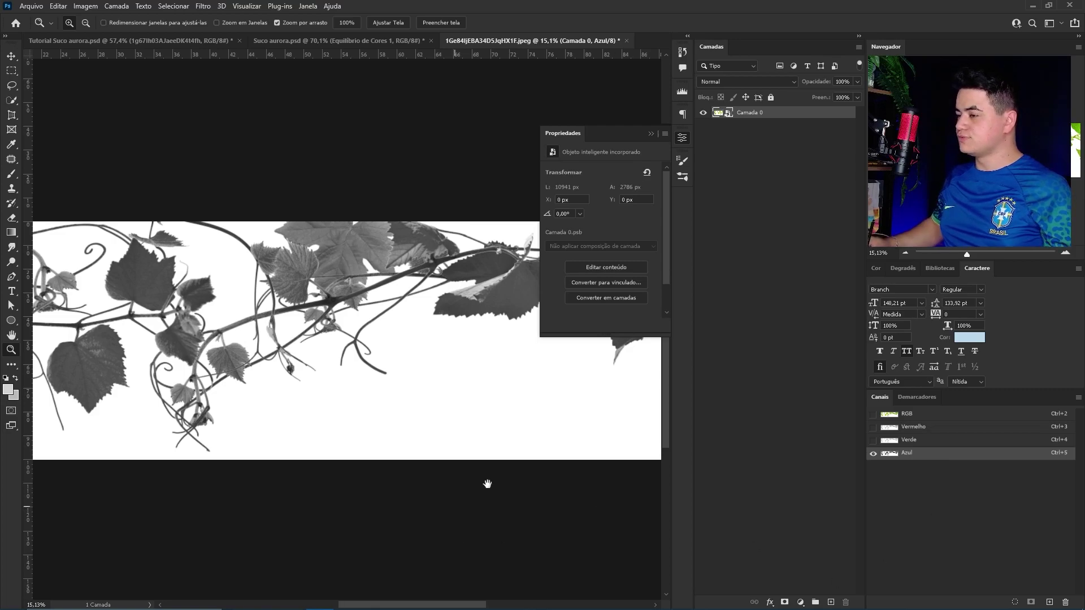
drag(487, 483, 618, 501)
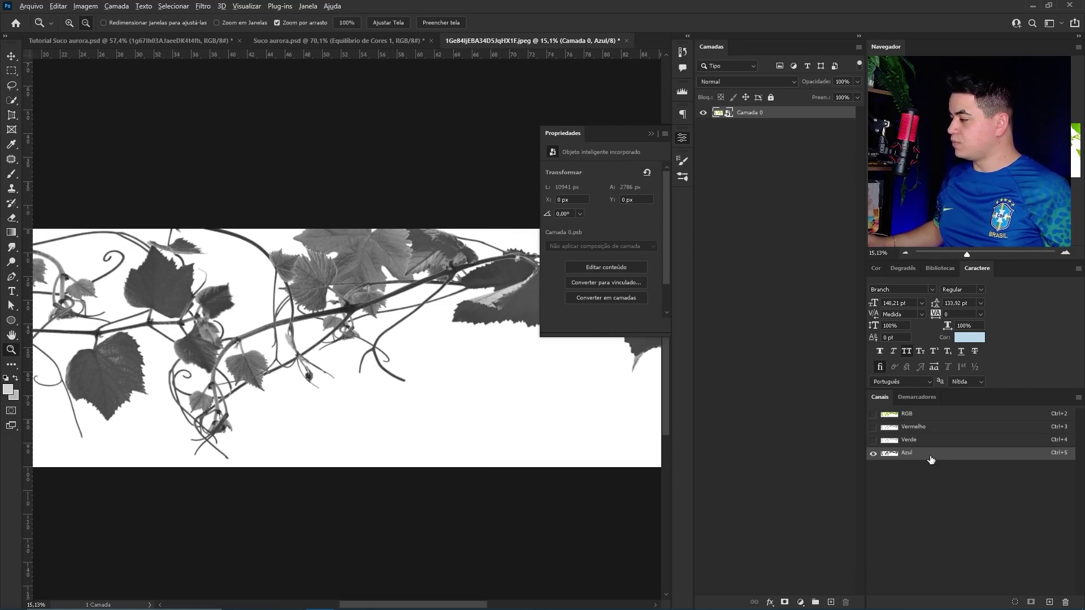
Step: Duplicate the Azul channel, push the leaves to black with Levels, and load it as a selection
drag(930, 455, 1051, 600)
key(ctrl+l)
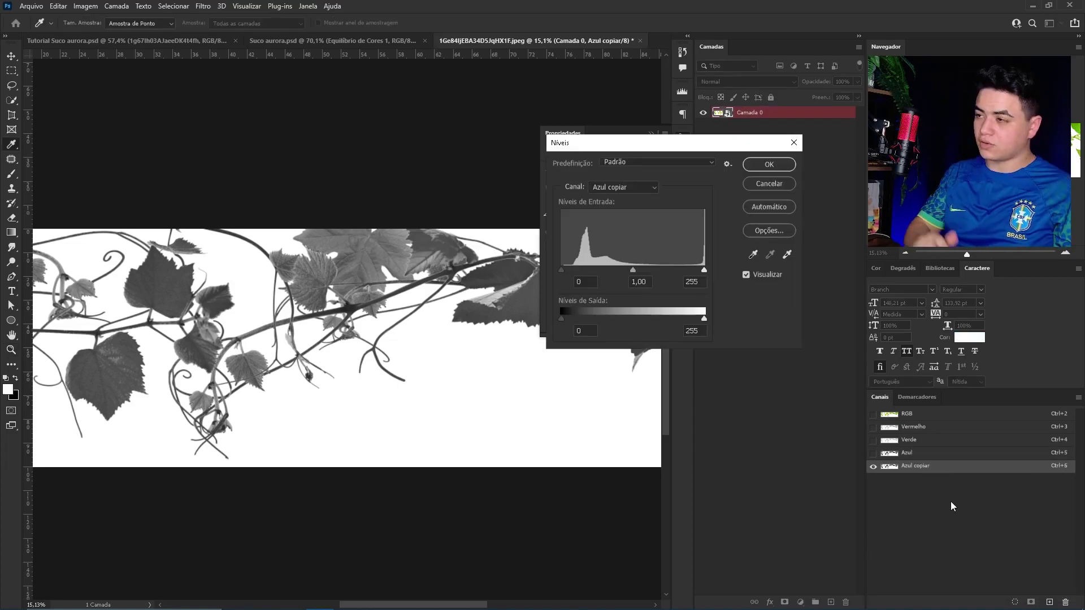
drag(562, 271, 666, 270)
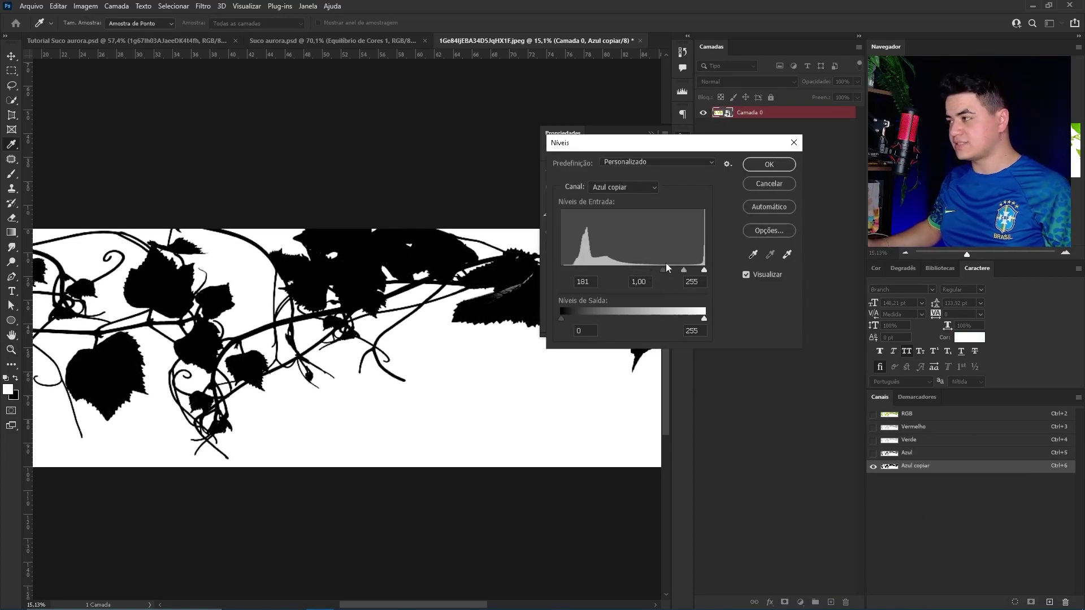
click(769, 164)
key(z)
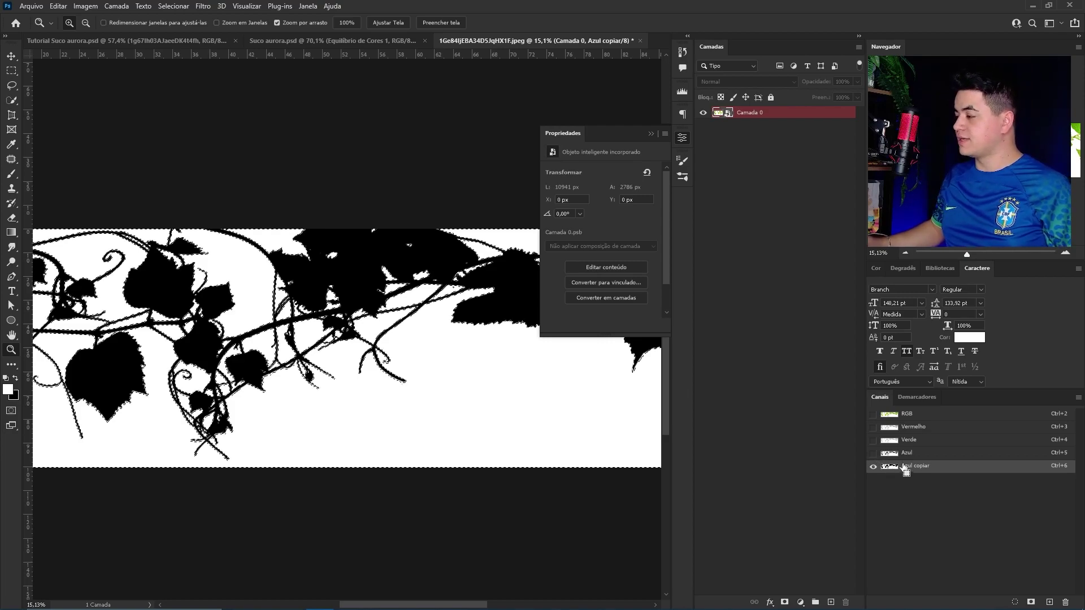
ctrl+click(890, 467)
drag(411, 300, 339, 373)
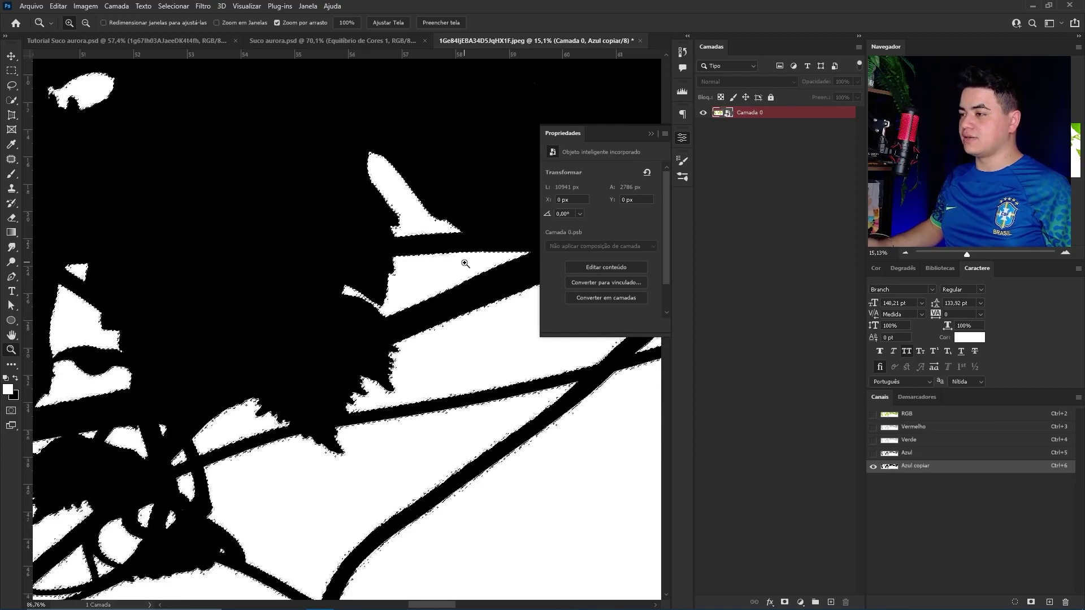
Step: Invert the selection, contract it by 2 px, and add a layer mask
key(w)
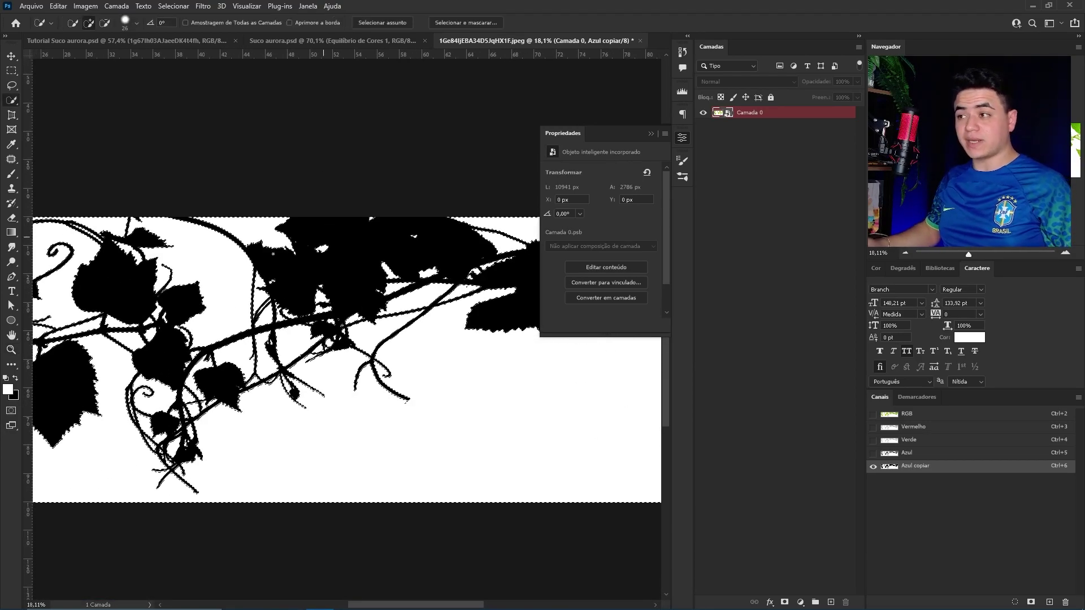
right_click(359, 273)
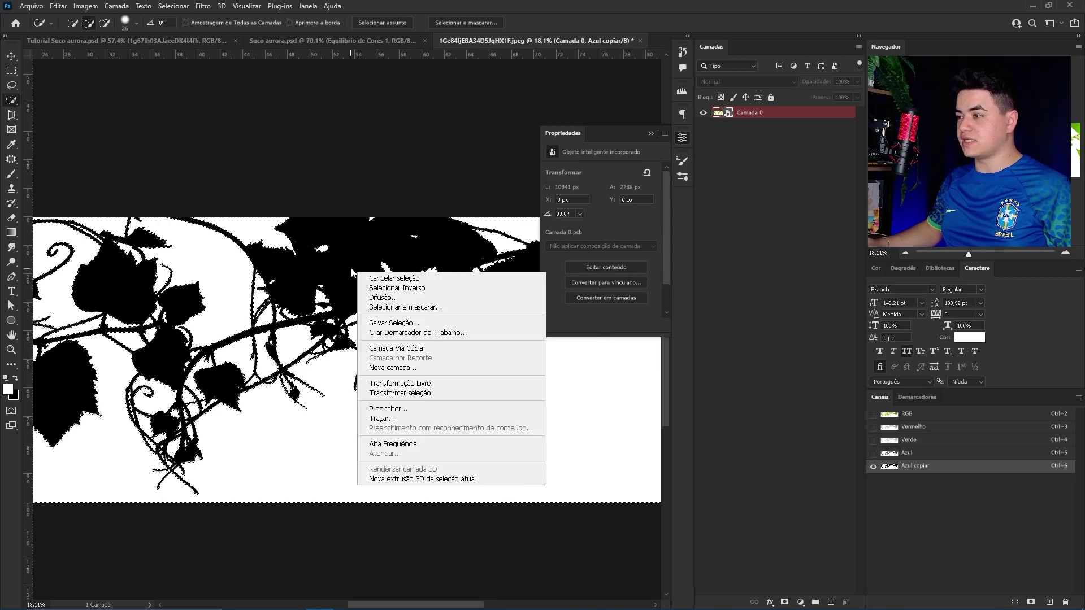
click(418, 289)
click(173, 6)
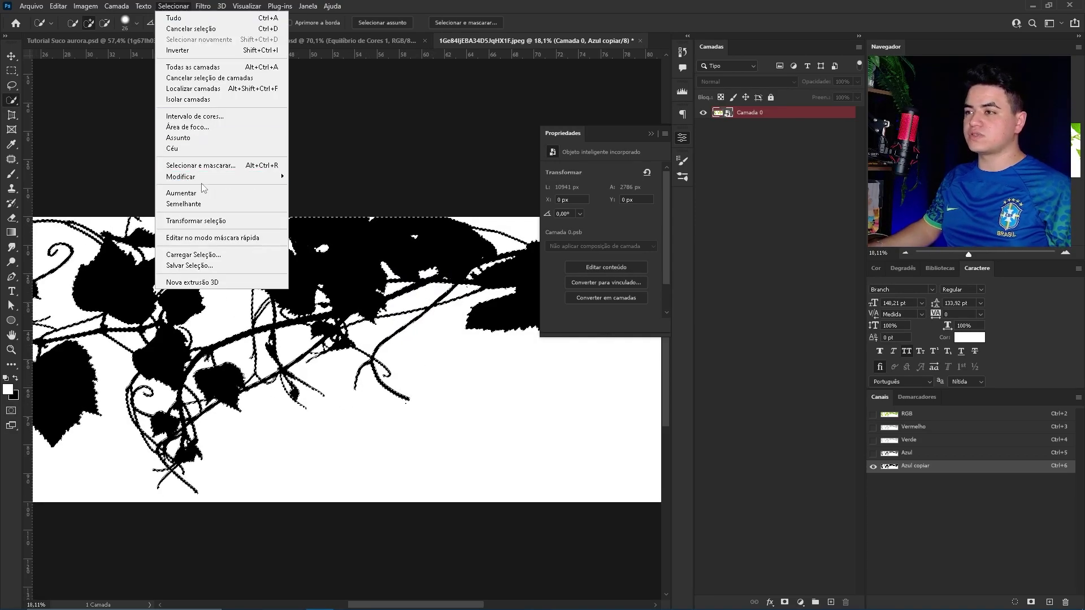
click(292, 197)
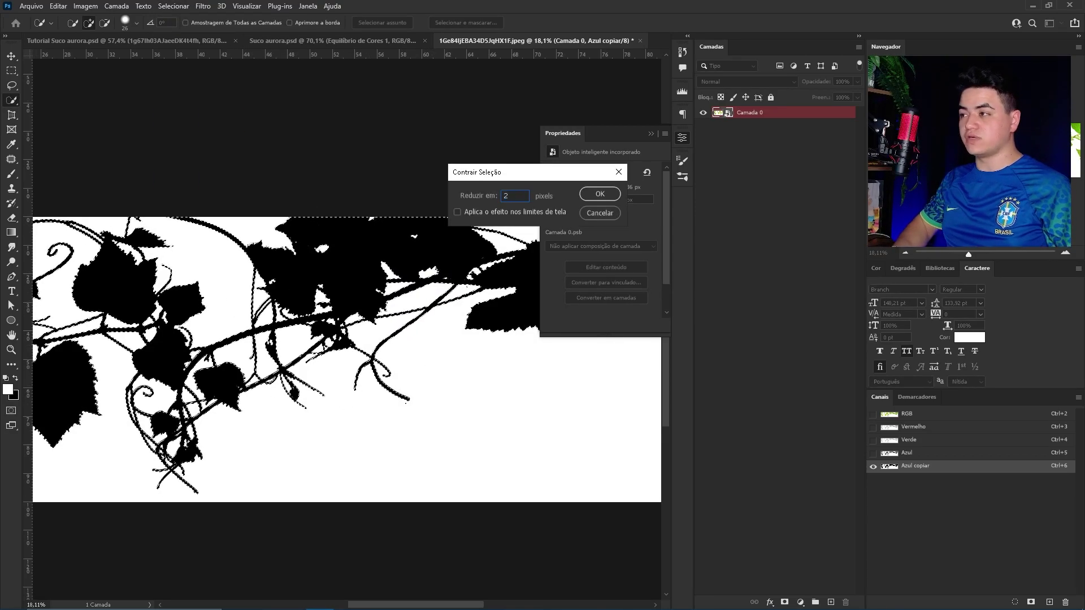
key(Return)
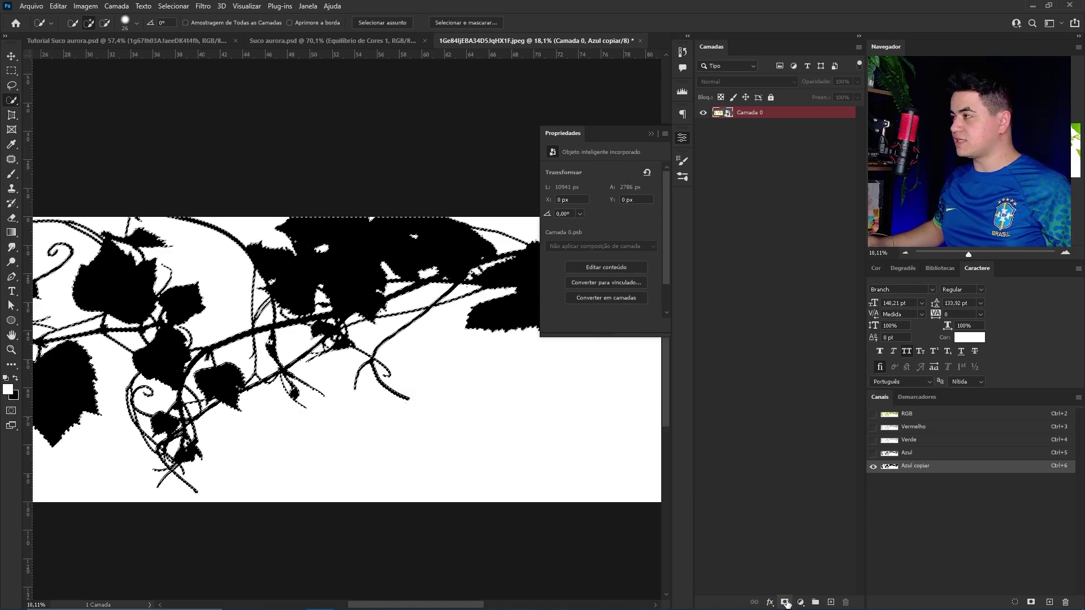
click(784, 601)
key(z)
drag(399, 279, 452, 279)
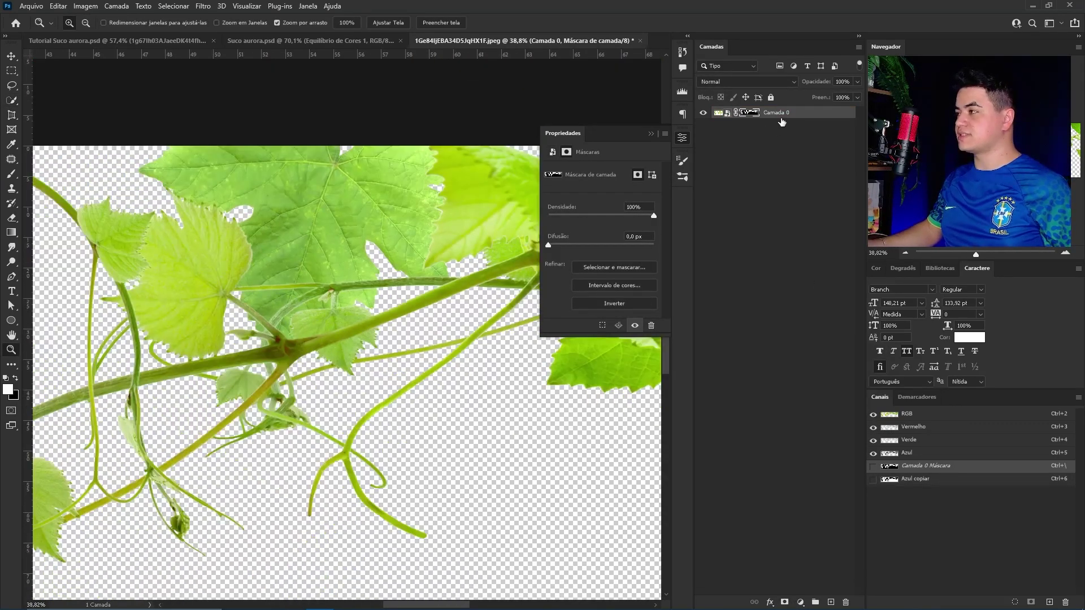
Step: Paste the cut-out vine leaves into the Tutorial Suco aurora poster and rotate them about 42° to the top-right
click(144, 39)
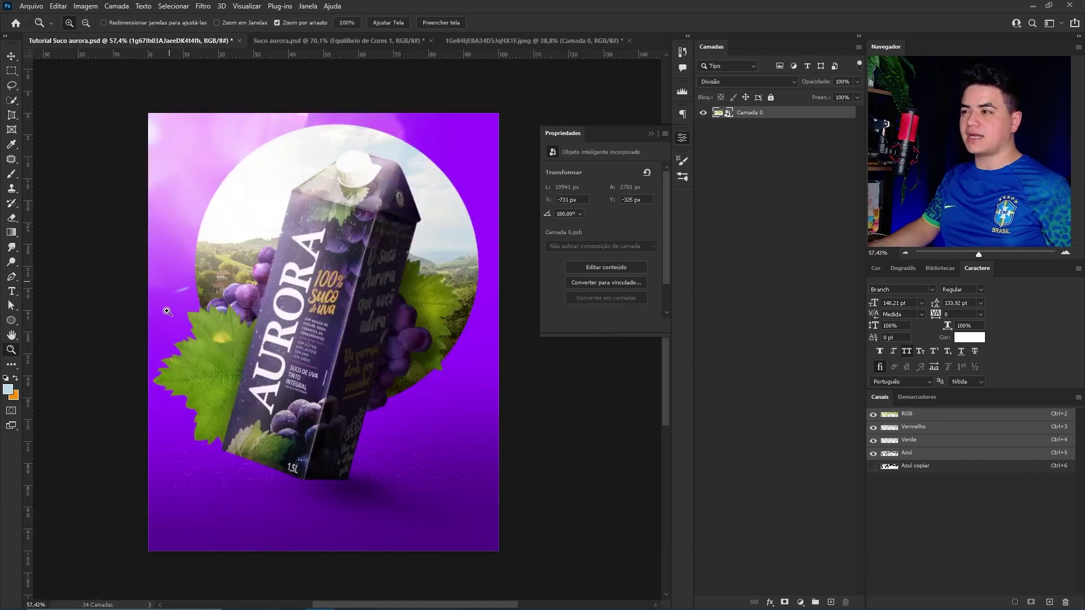
key(ctrl+v)
key(ctrl+t)
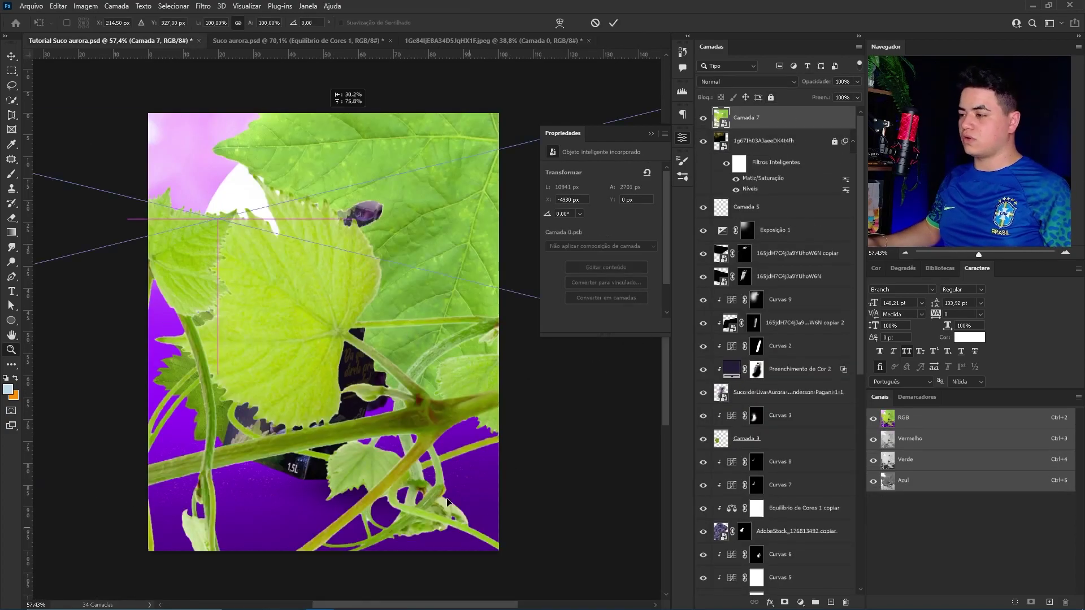
drag(477, 513, 326, 355)
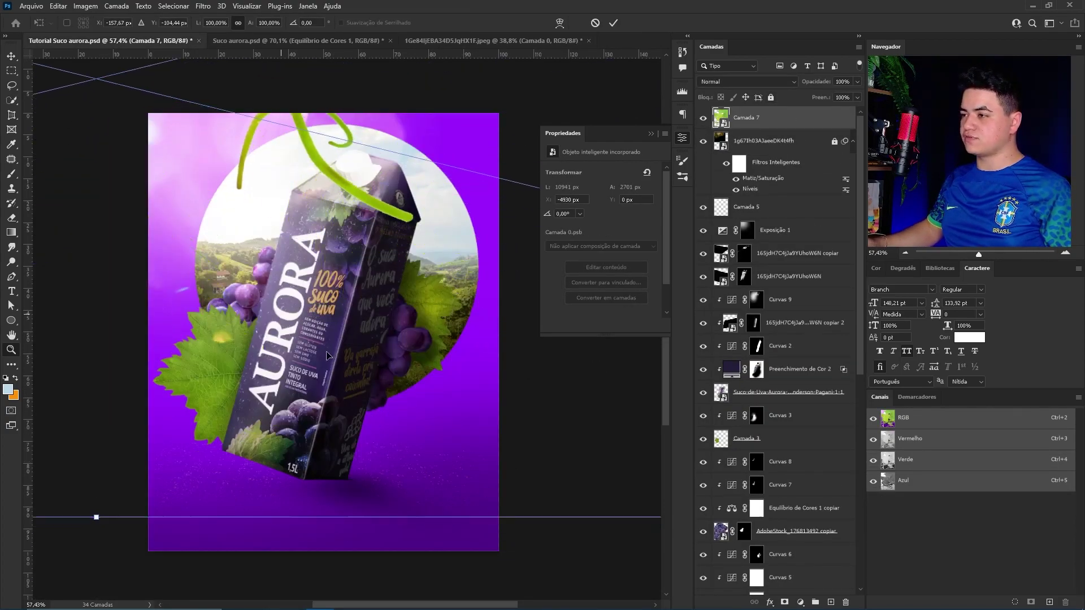
drag(355, 528, 396, 486)
key(Return)
key(z)
drag(282, 339, 317, 339)
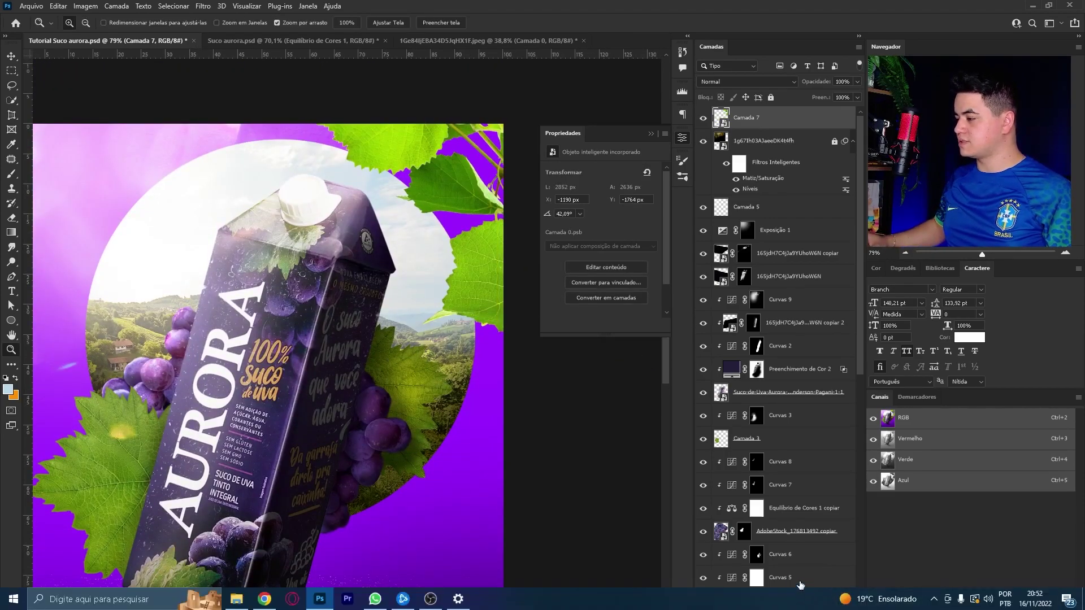
click(801, 602)
Step: Add a Curves adjustment and a clipped, colorized Hue/Saturation, masked black and painted back onto the top leaf
click(829, 459)
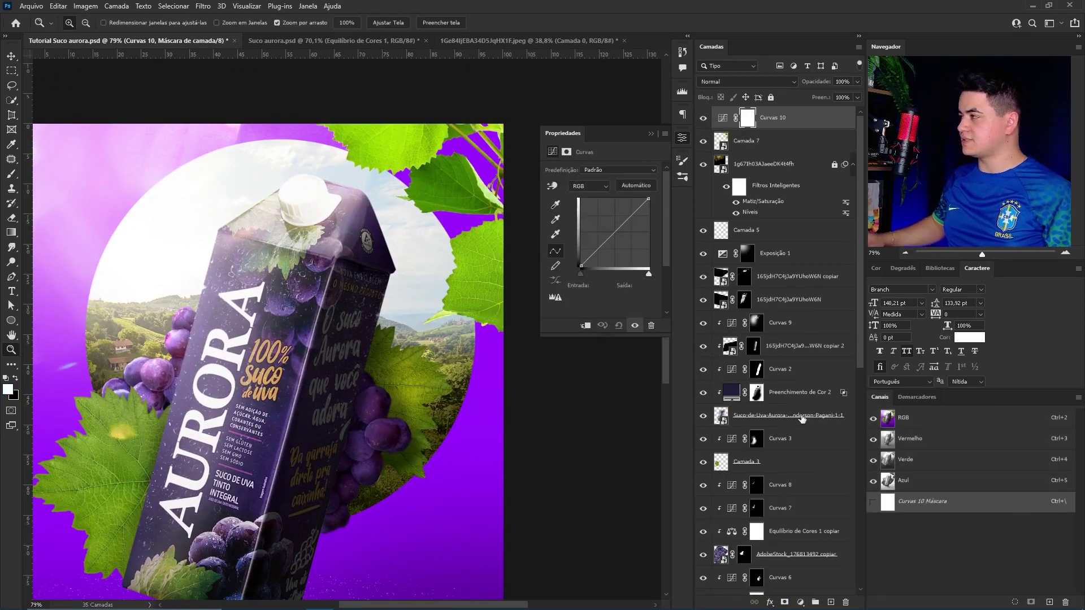
click(800, 602)
click(829, 494)
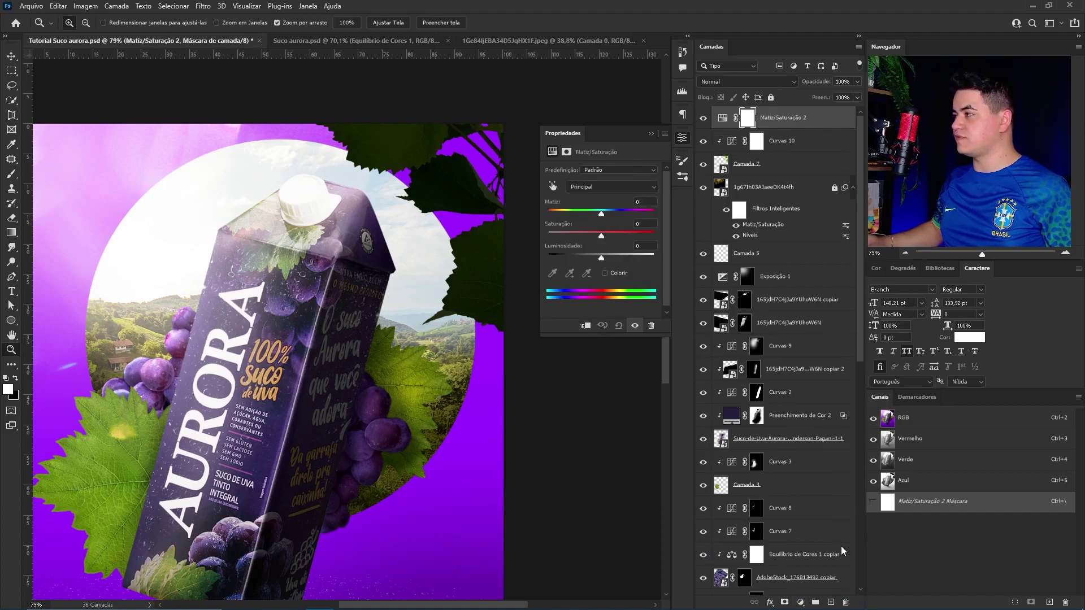
key(ctrl+alt+g)
click(606, 273)
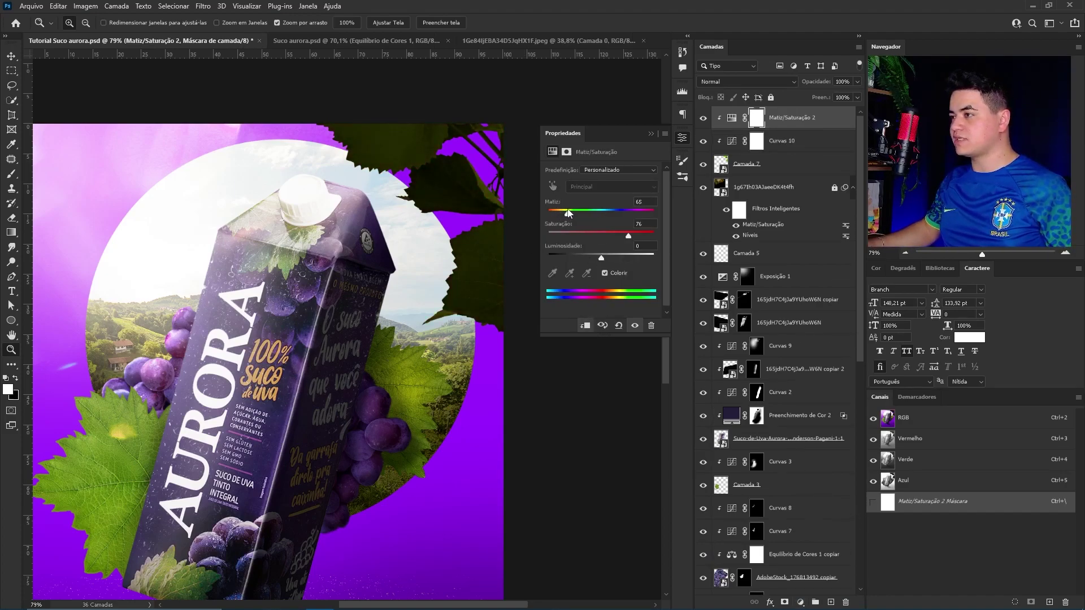
drag(610, 259, 621, 254)
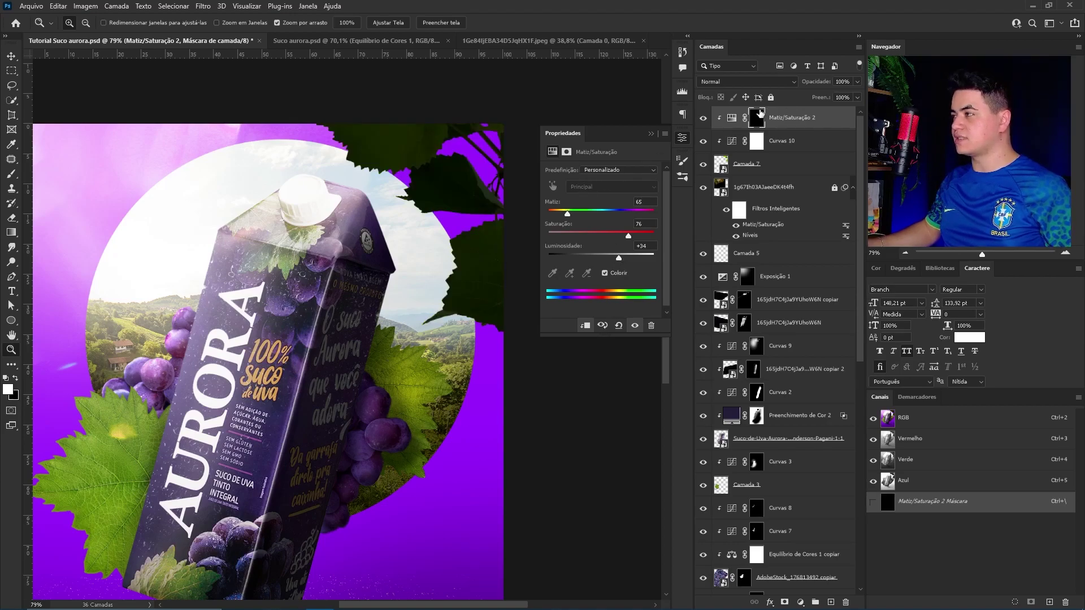
key(b)
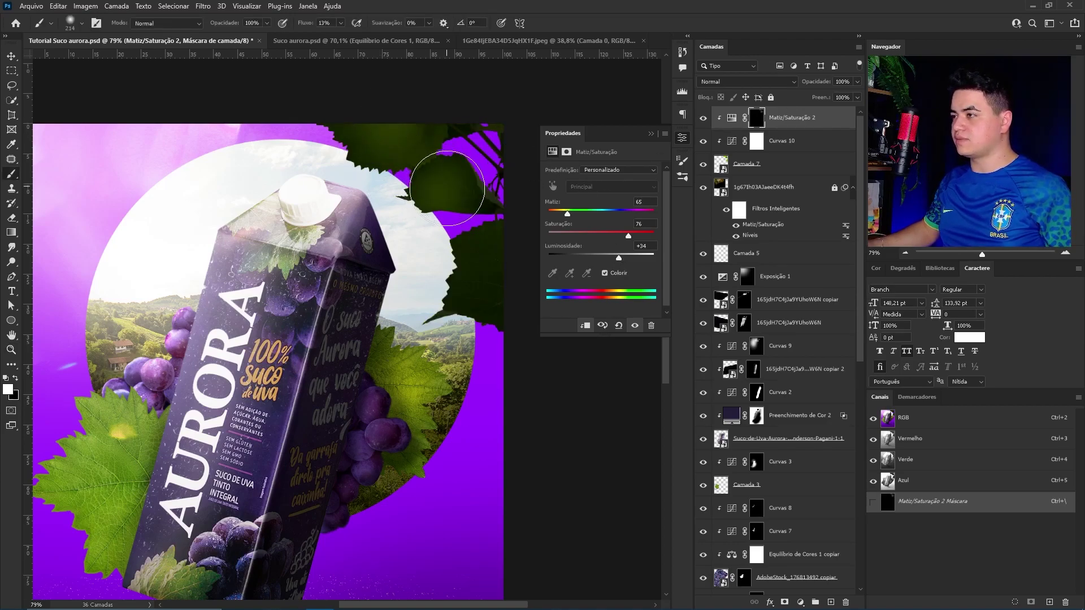
key(bracketright)
drag(471, 278, 484, 283)
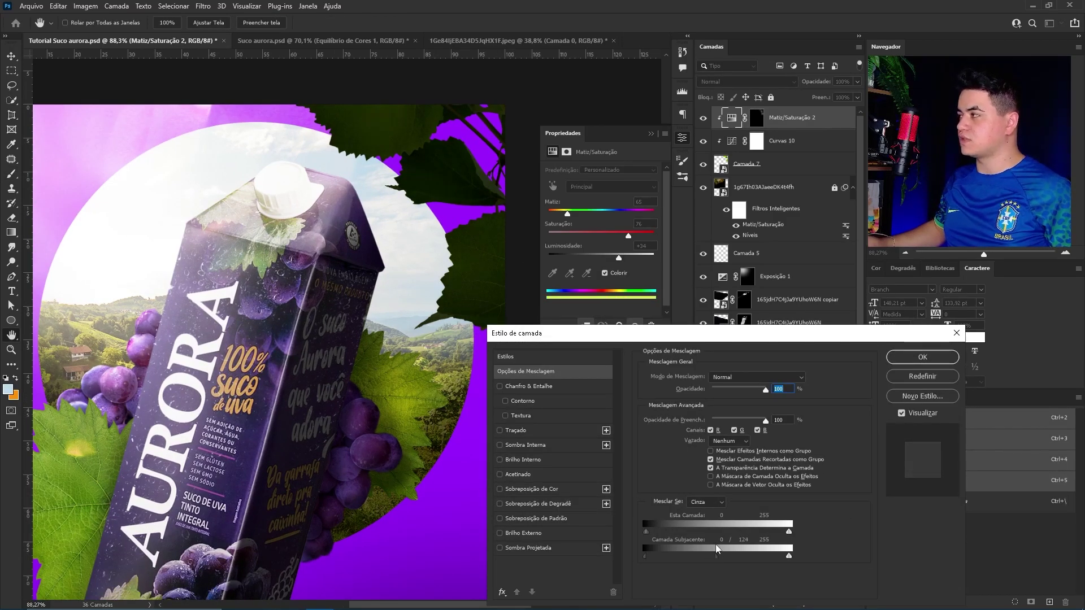
key(Return)
Step: Apply a Gaussian blur to the Camada 7 leaves layer
click(746, 163)
key(z)
click(203, 6)
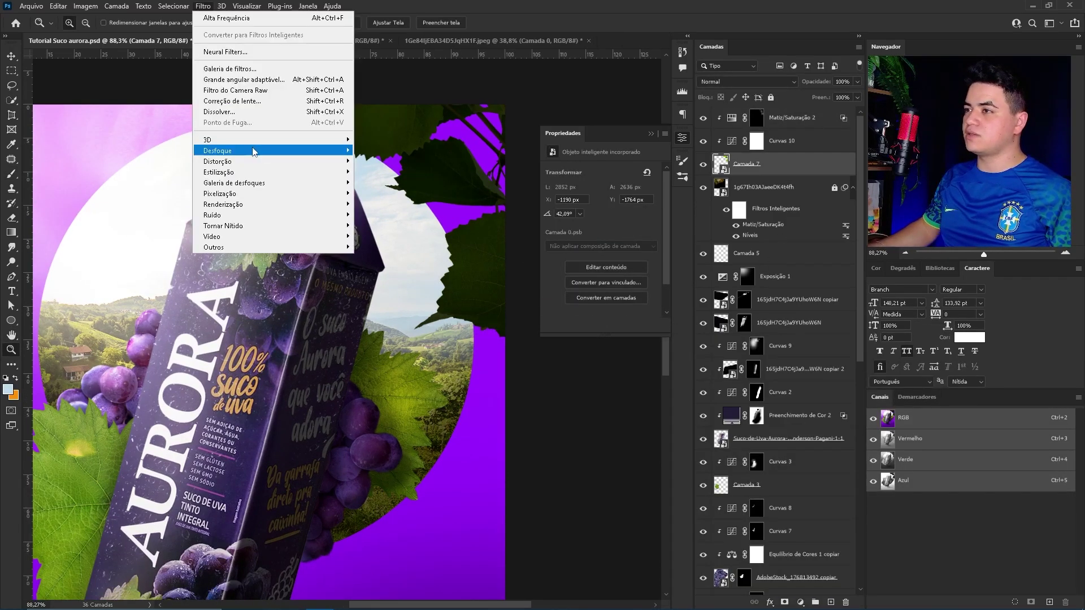
click(384, 194)
key(Return)
click(757, 117)
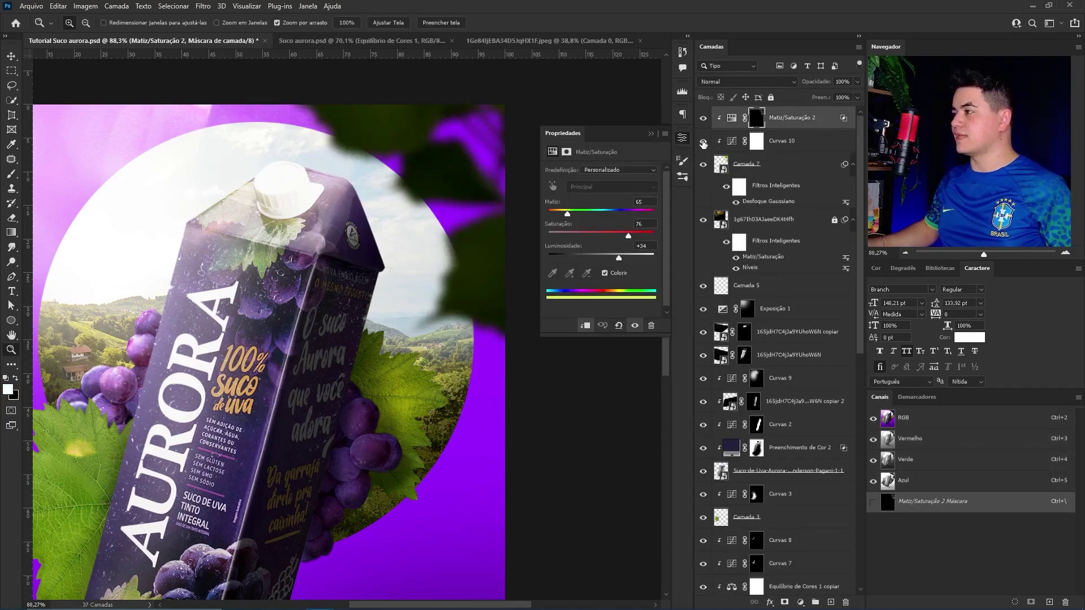
Step: Darken the blurred leaves by pulling the Curvas 10 top-right point down to output 68
click(703, 141)
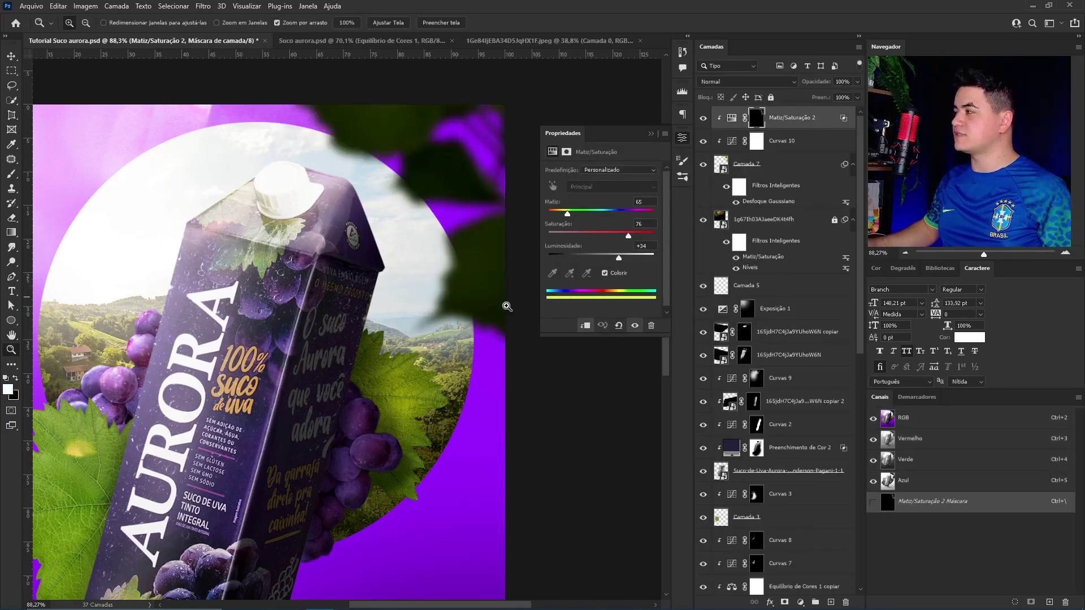
click(704, 141)
scroll(328, 261, down, 2)
click(732, 117)
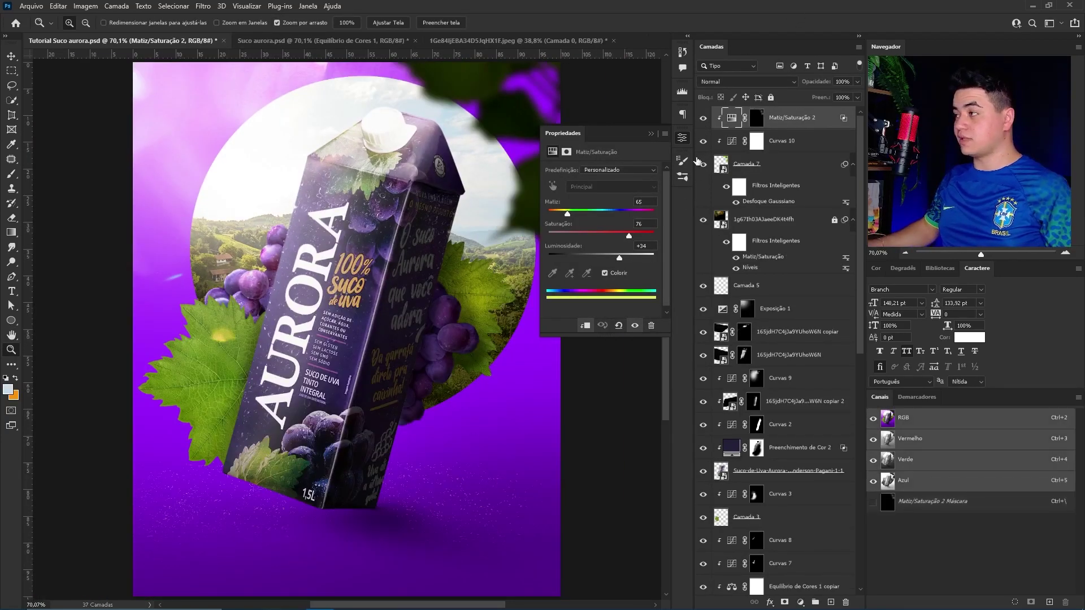
click(729, 147)
drag(651, 252, 656, 244)
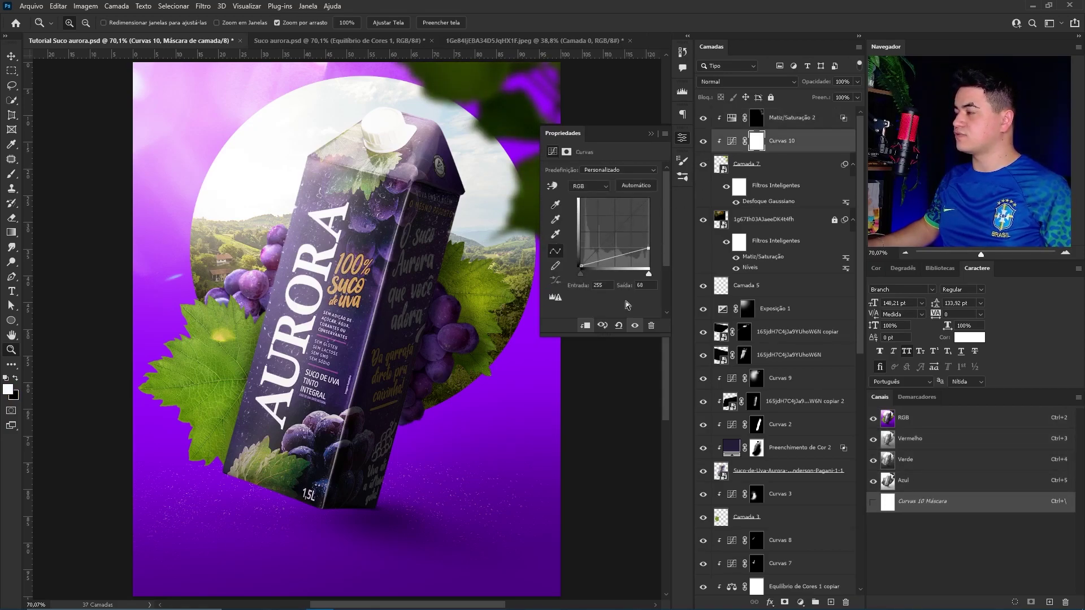
mouse_move(425, 339)
mouse_down()
mouse_move(433, 356)
mouse_move(421, 328)
mouse_up()
scroll(446, 330, down, 3)
scroll(446, 331, up, 2)
Step: Group the Camada 7 leaf and its adjustments as Agrupar 1
click(746, 164)
shift+click(754, 117)
key(ctrl+g)
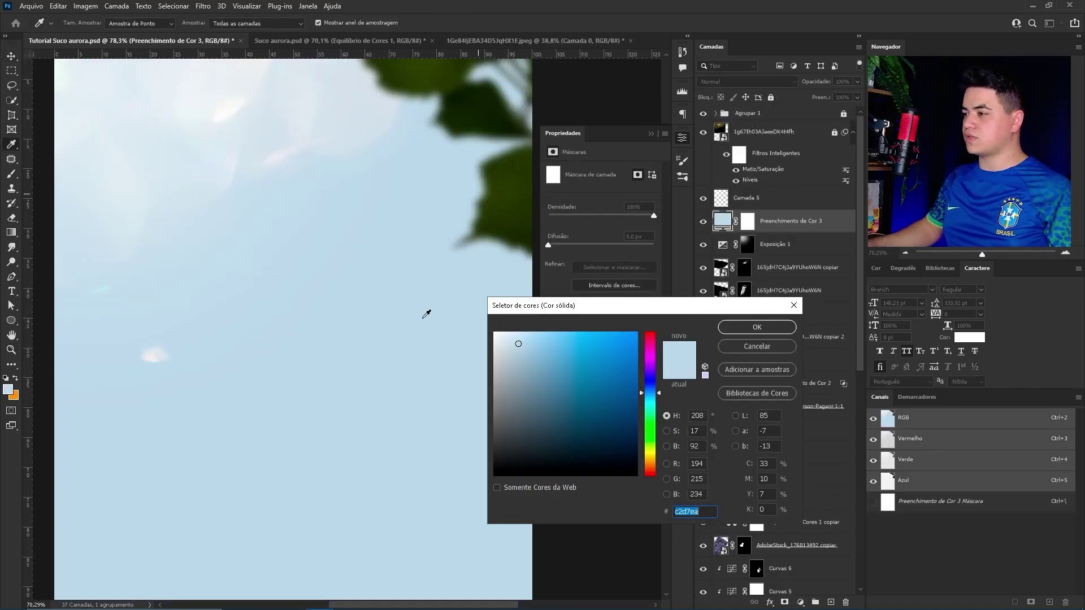
Step: Change the Color Fill 3 layer's colour to a warm cream
click(757, 327)
click(703, 221)
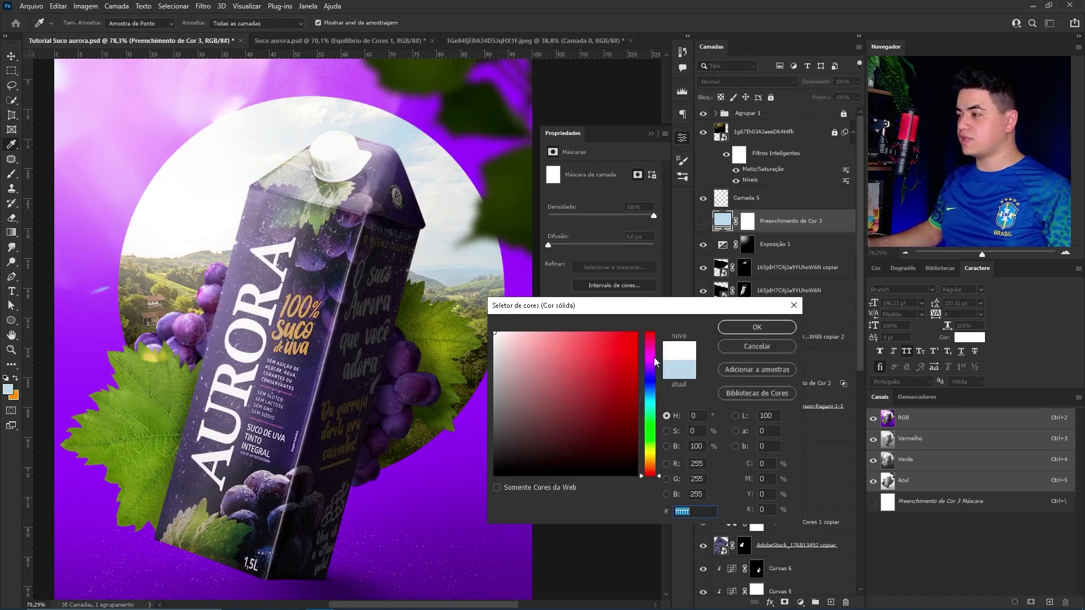
drag(661, 466, 651, 460)
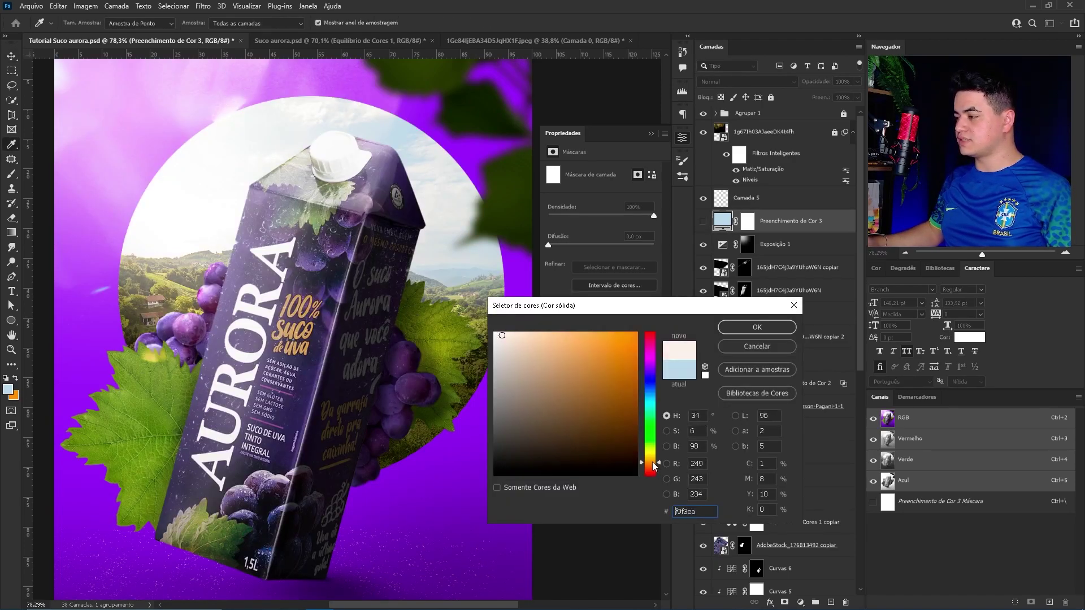
key(Return)
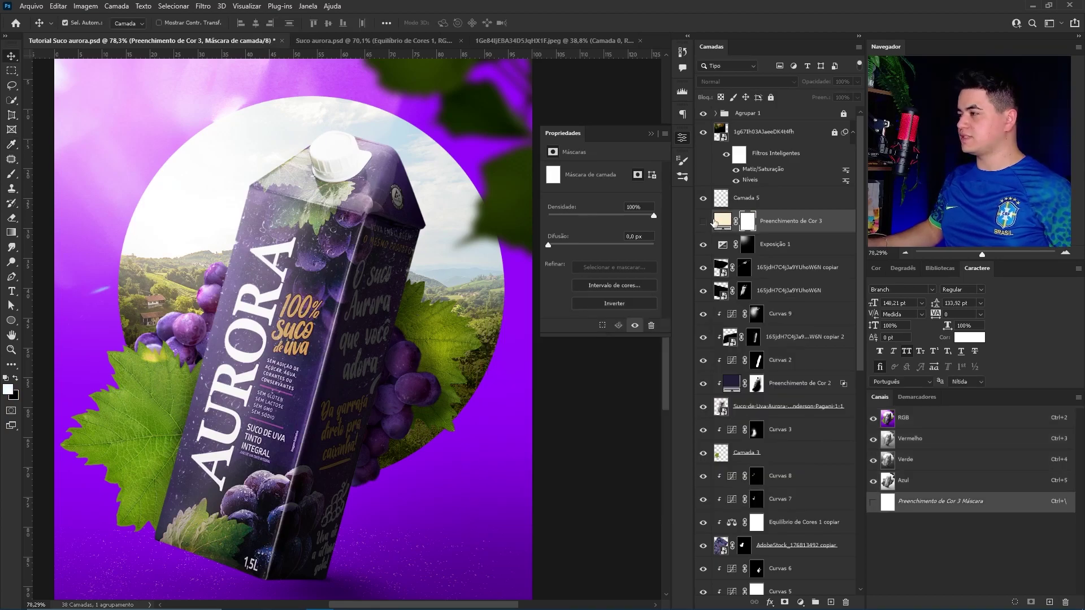
click(703, 221)
Step: Invert the cream fill's mask and paint soft haze over the carton top and sky
click(747, 221)
key(ctrl+i)
key(b)
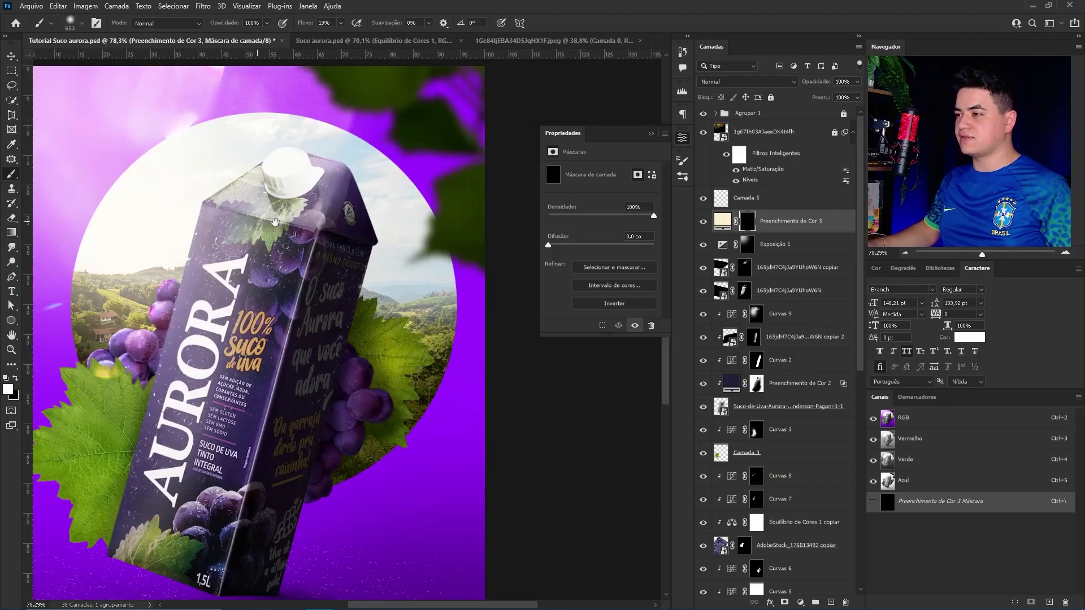
drag(437, 235, 304, 212)
mouse_move(369, 254)
mouse_down()
mouse_move(365, 226)
mouse_move(394, 278)
mouse_move(381, 274)
mouse_up()
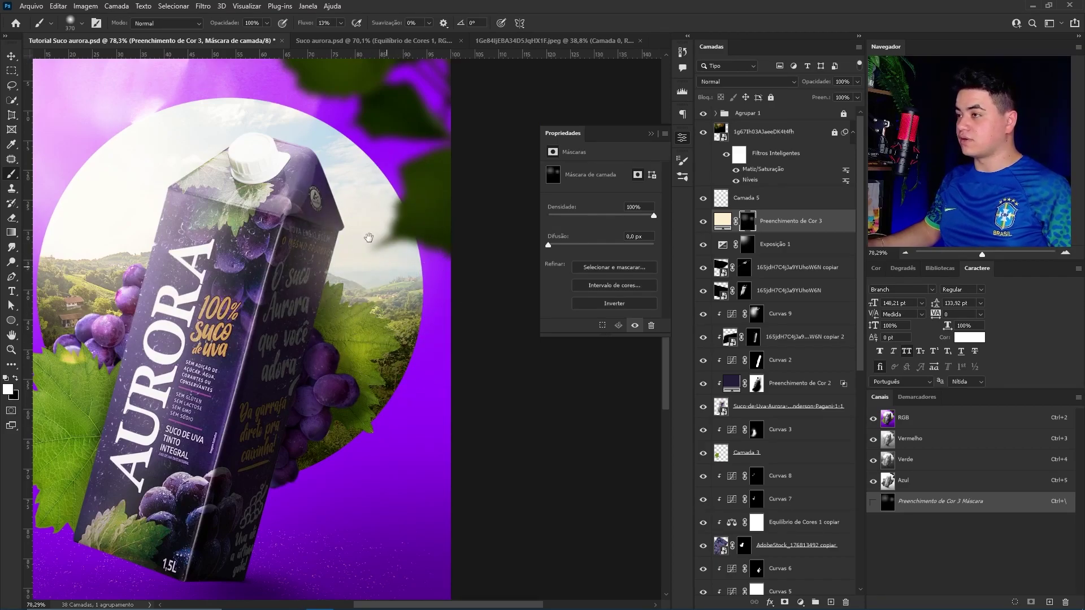
drag(368, 237, 368, 273)
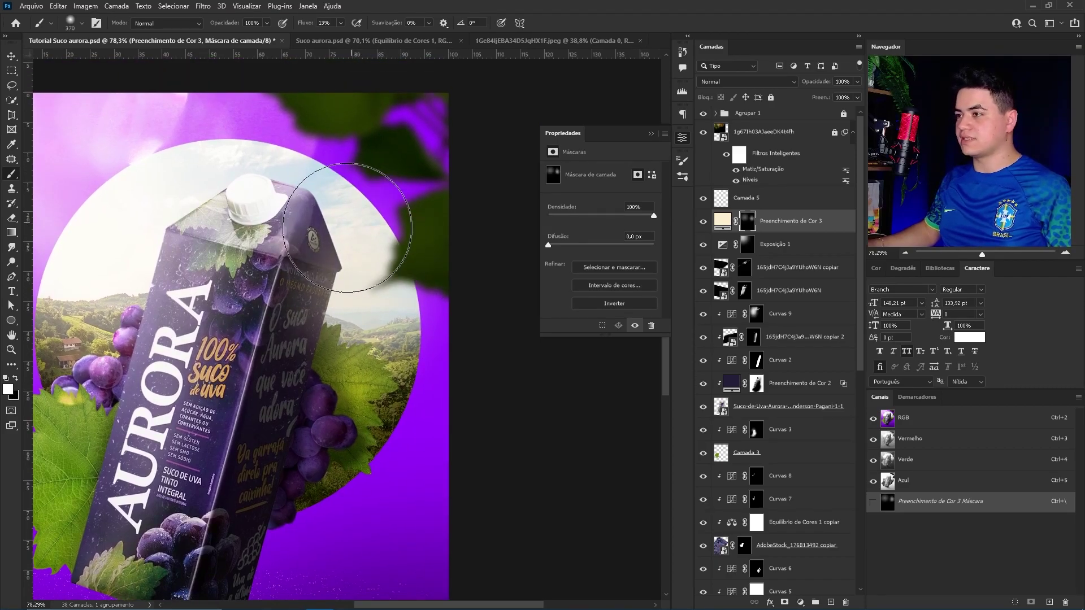
key(v)
click(767, 455)
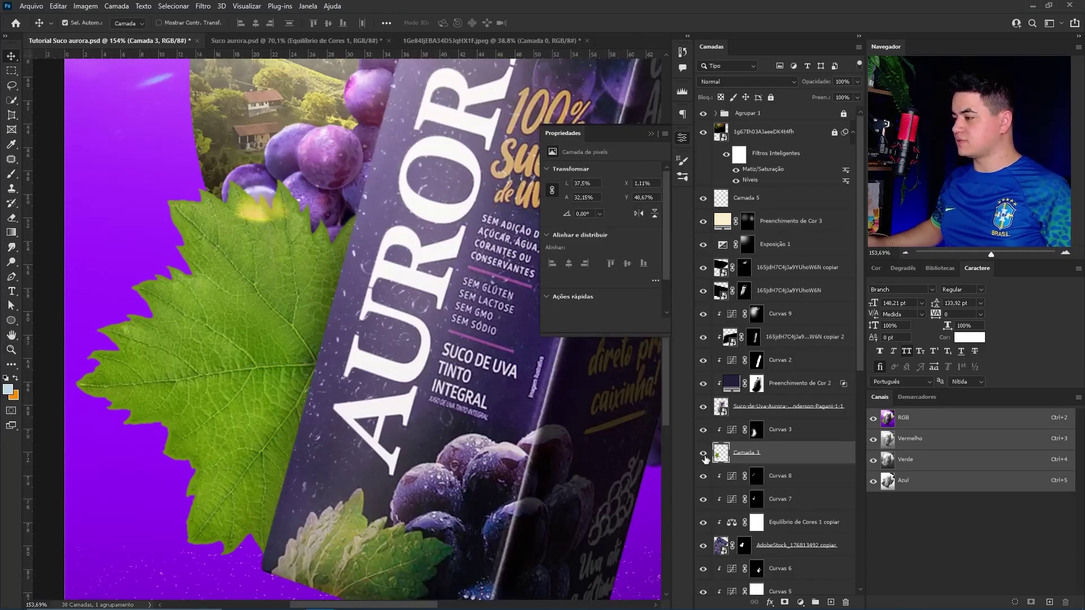
Step: Add a Hue/Saturation adjustment above the grape leaf and shift it yellower with the targeted tool
click(704, 454)
click(756, 431)
click(801, 602)
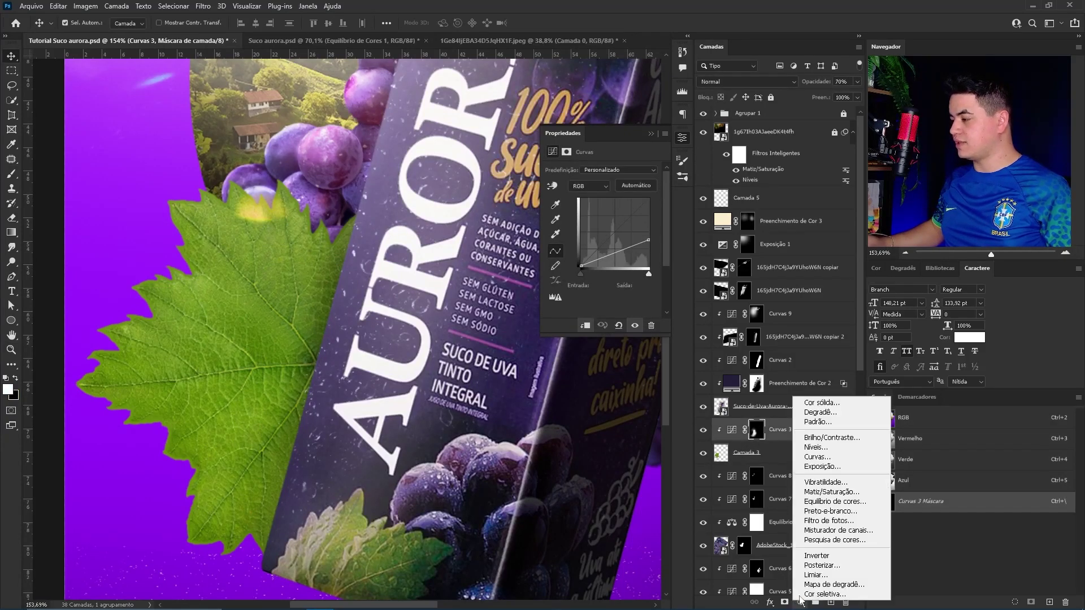
click(831, 492)
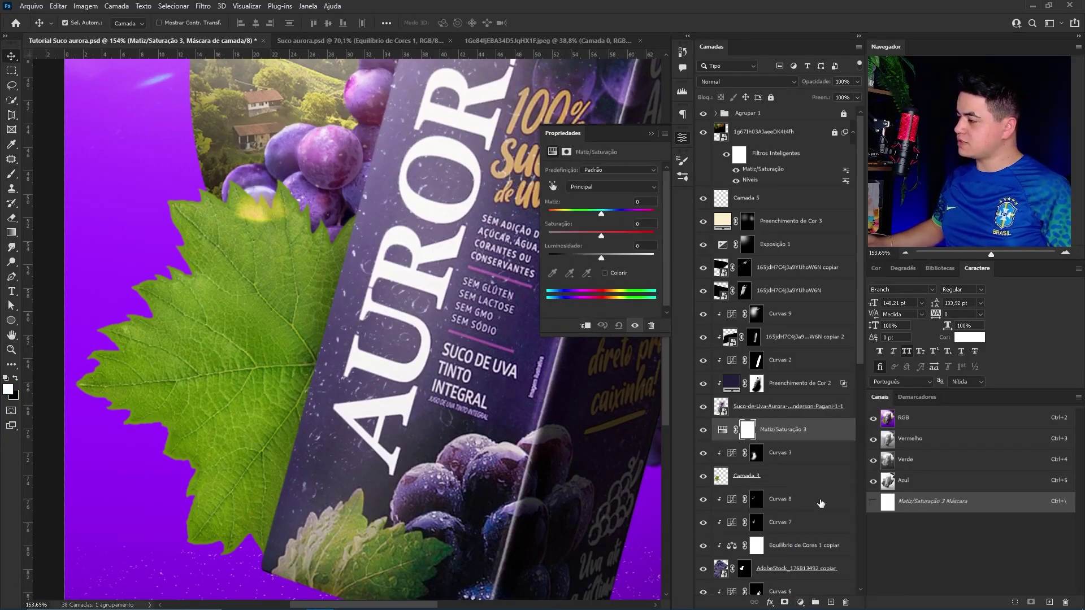
click(553, 185)
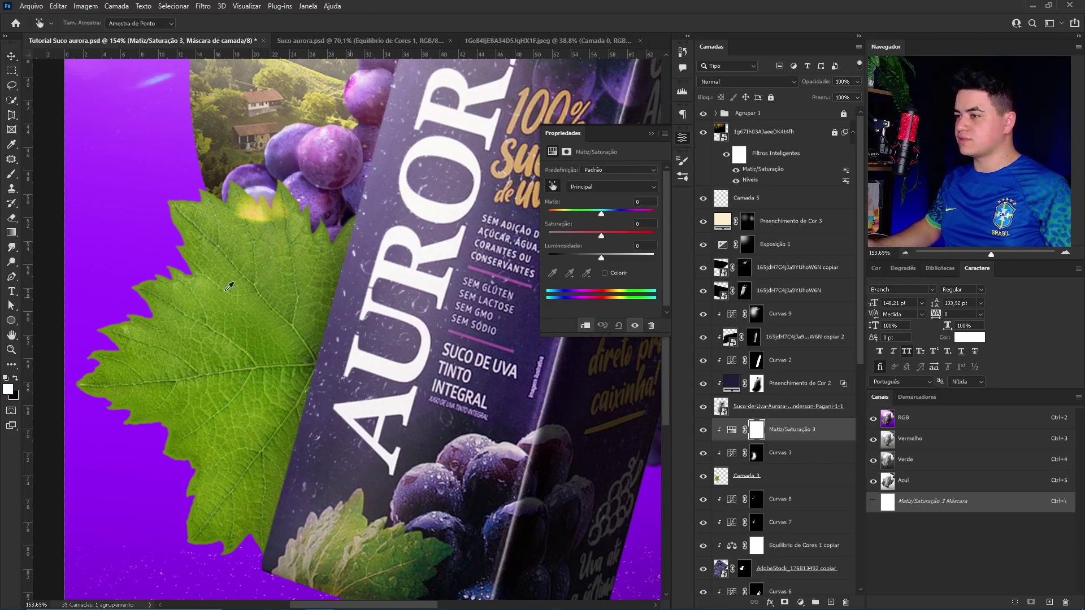
drag(266, 251, 252, 250)
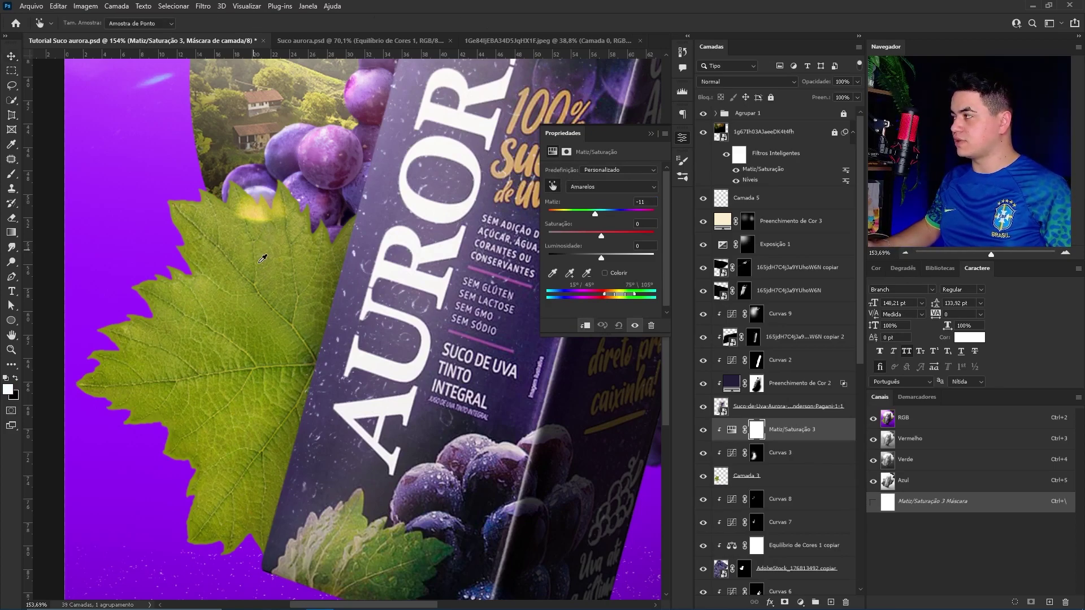
Step: Alt-drag a copy of the hue adjustment lower in the stack as Matiz/Saturação 1
key(ctrl+0)
key(v)
mouse_move(791, 429)
mouse_down()
mouse_move(800, 451)
mouse_move(810, 232)
mouse_move(793, 409)
mouse_up()
scroll(452, 326, down, 1)
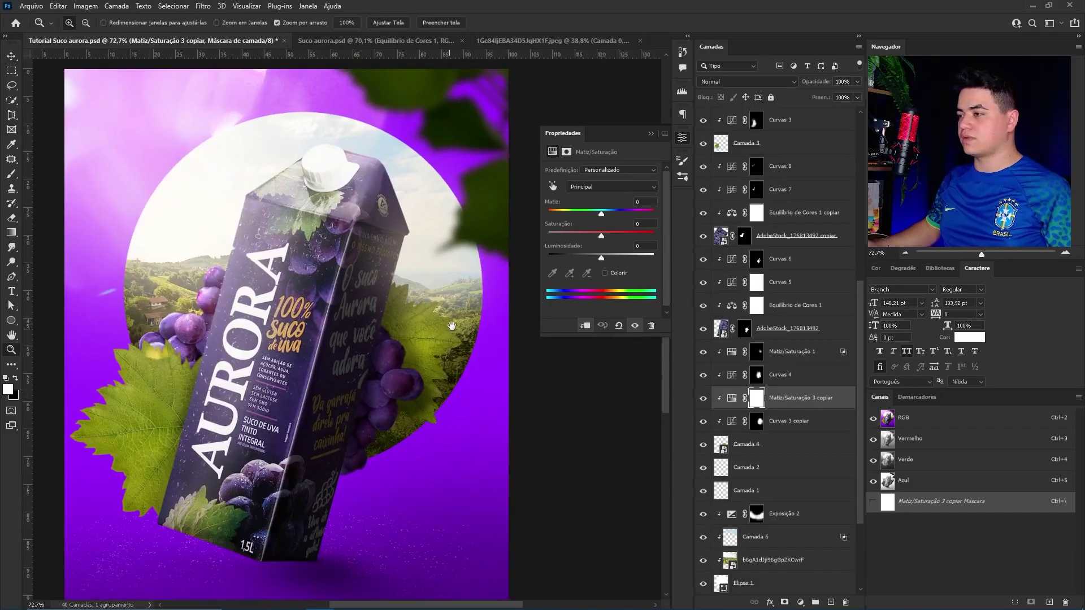
click(787, 355)
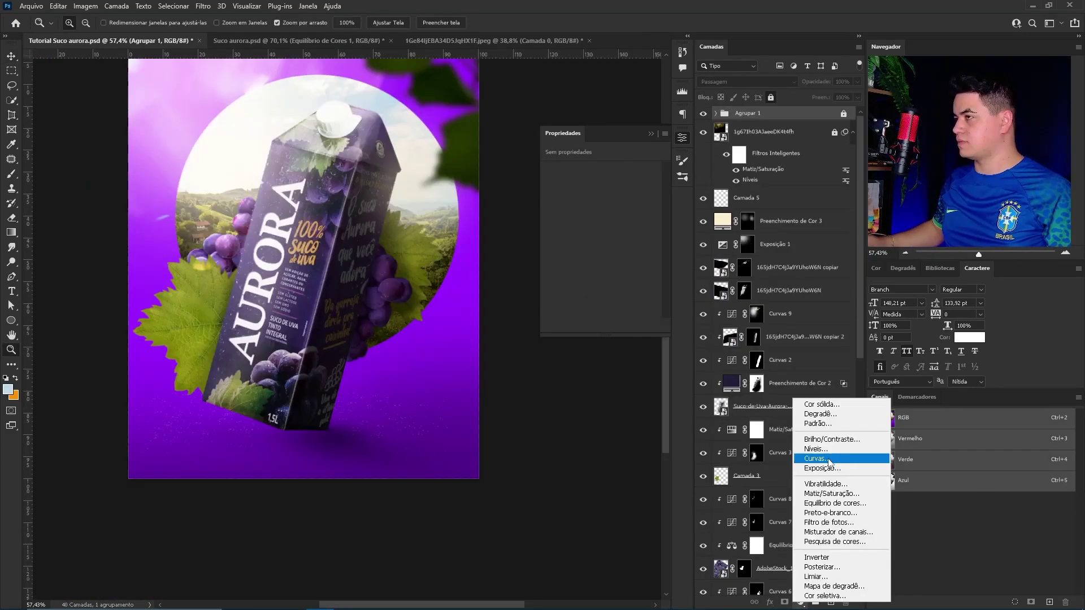
Step: Add a darkening Curves 11 layer on top and hide it behind an inverted black mask
click(814, 455)
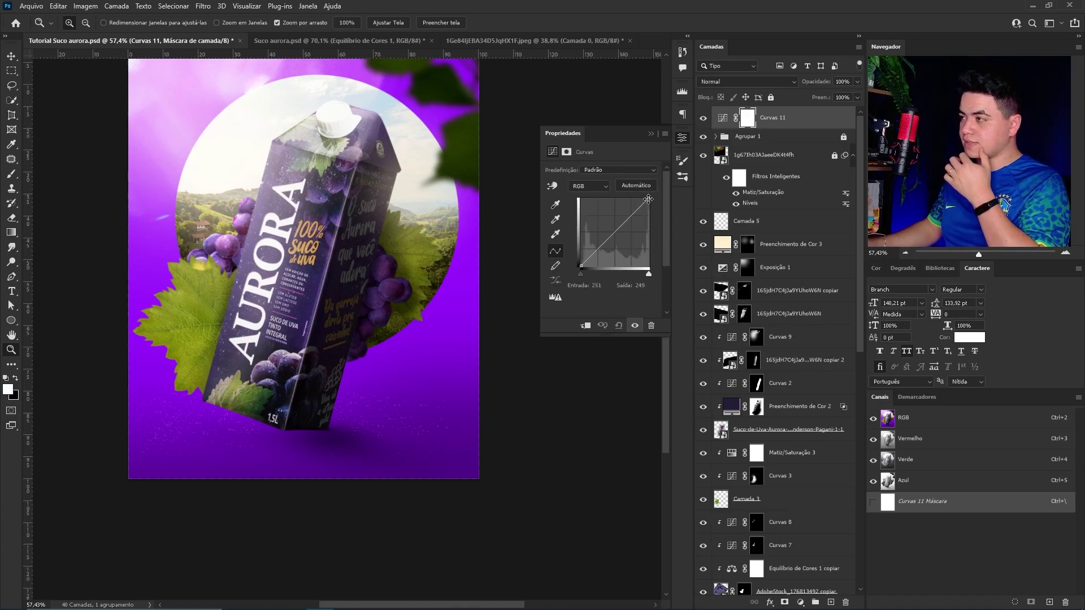
drag(648, 198, 648, 237)
key(ctrl+i)
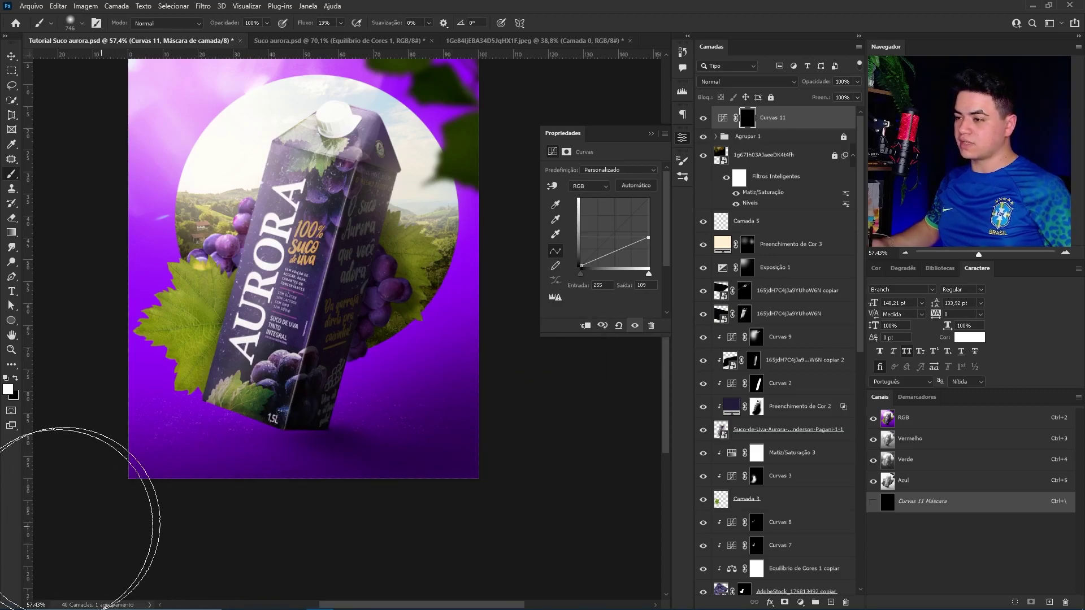
drag(346, 484, 356, 398)
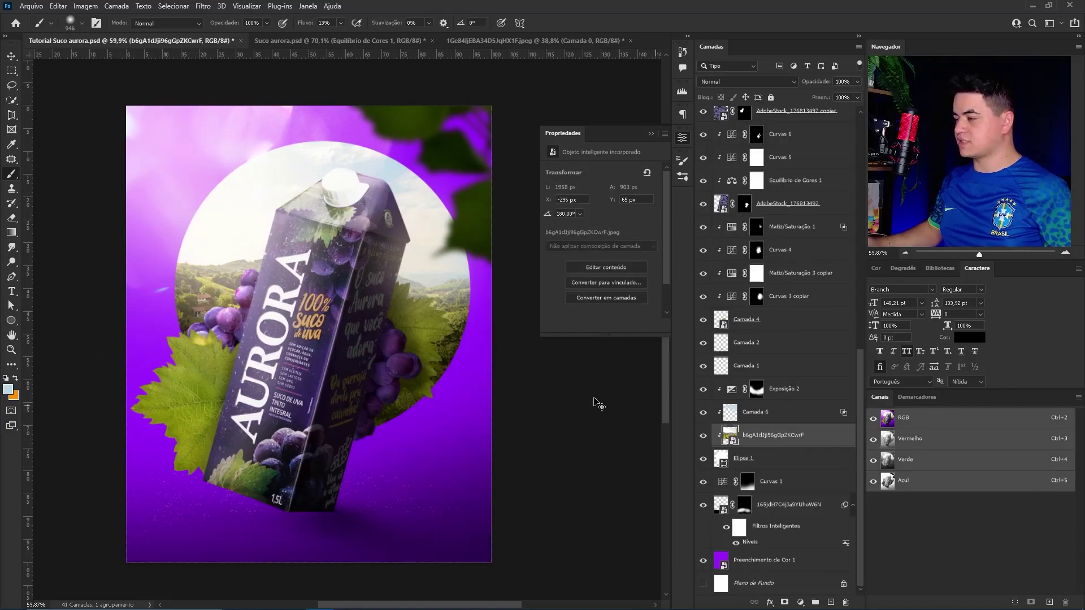
Step: Enlarge the vineyard photo inside the circle
key(ctrl+t)
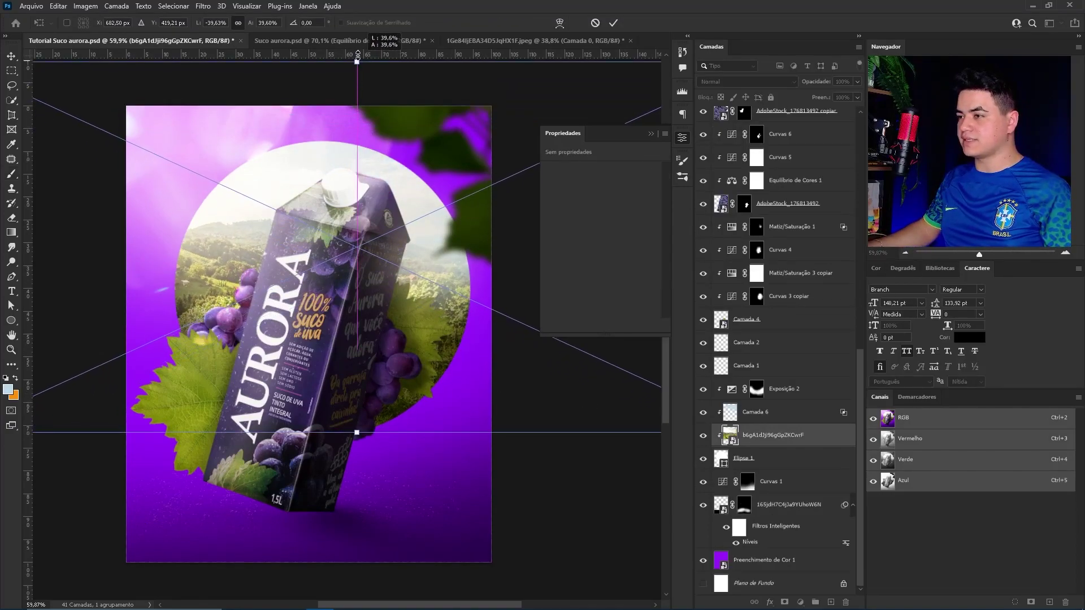
drag(365, 135, 365, 85)
key(Return)
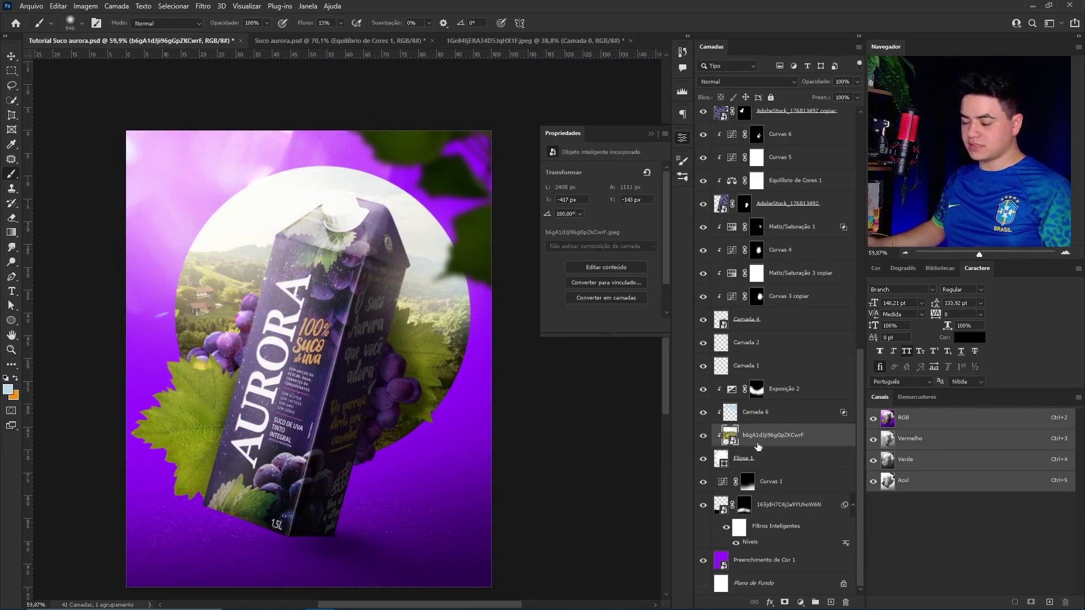
Step: Duplicate the photo lower in the stack, set it to Luminosity, Gaussian-blur it and lower opacity to 27%
mouse_move(806, 445)
mouse_down()
mouse_move(764, 552)
mouse_move(760, 497)
mouse_up()
click(746, 81)
click(741, 355)
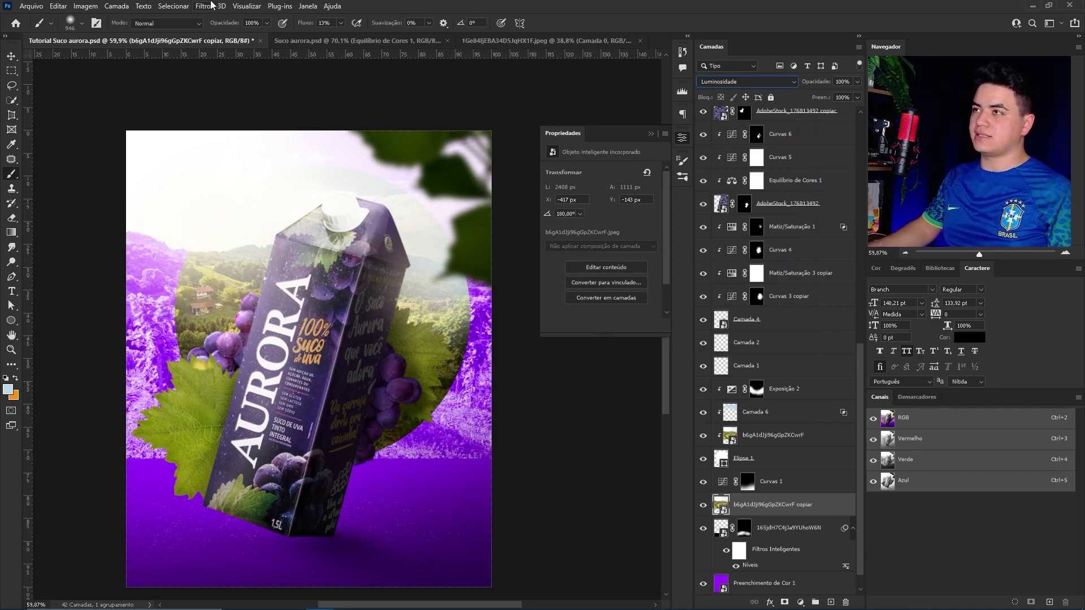
click(210, 6)
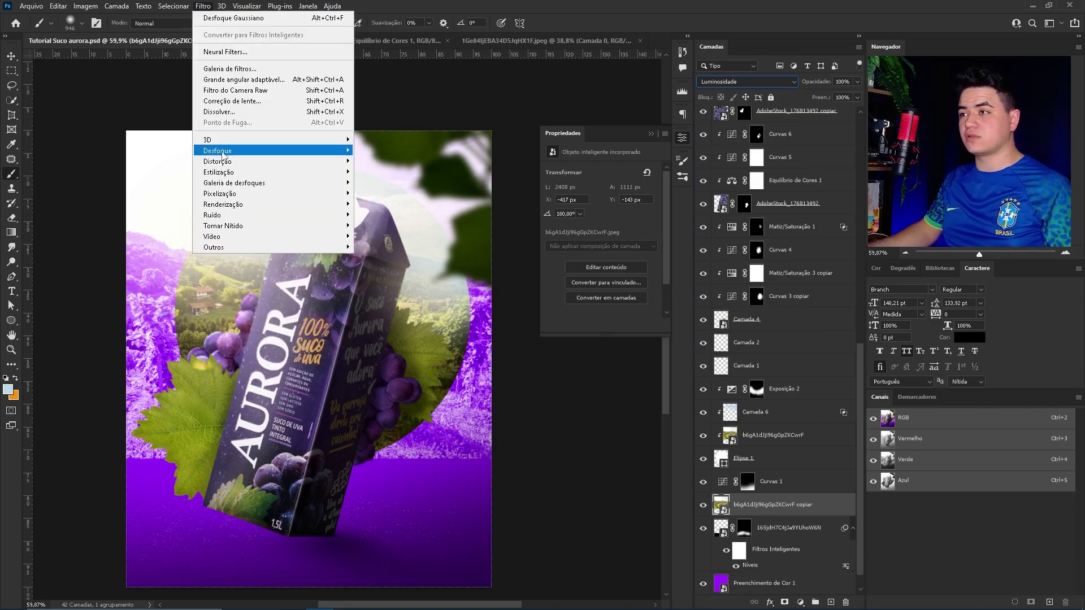
click(384, 211)
key(Return)
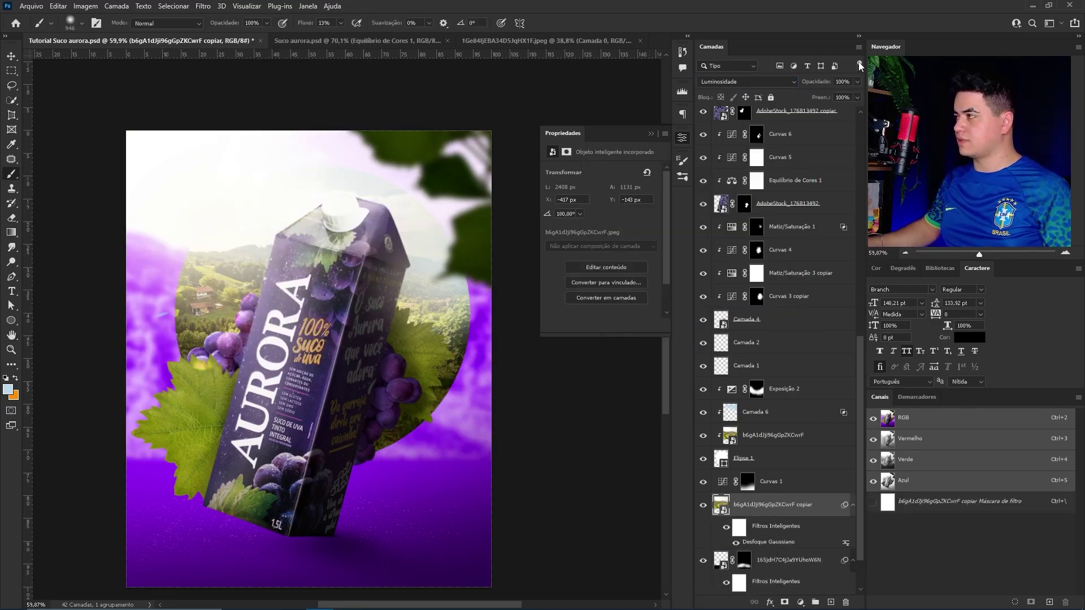
drag(840, 89, 817, 93)
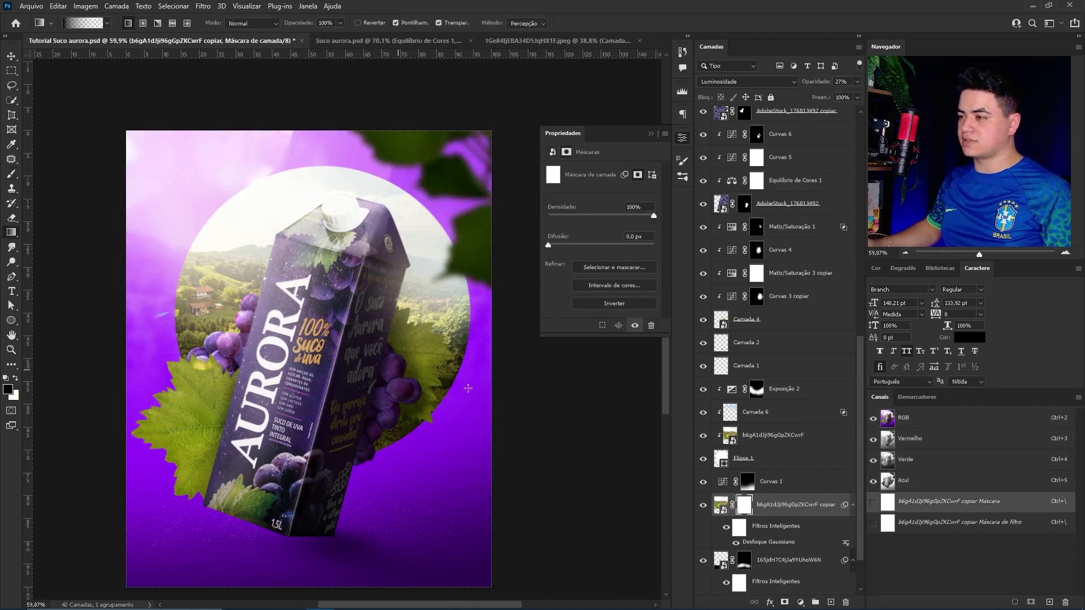
Step: Recheck the copy's Gaussian blur settings and prepare a white brush for painting its mask
double_click(768, 542)
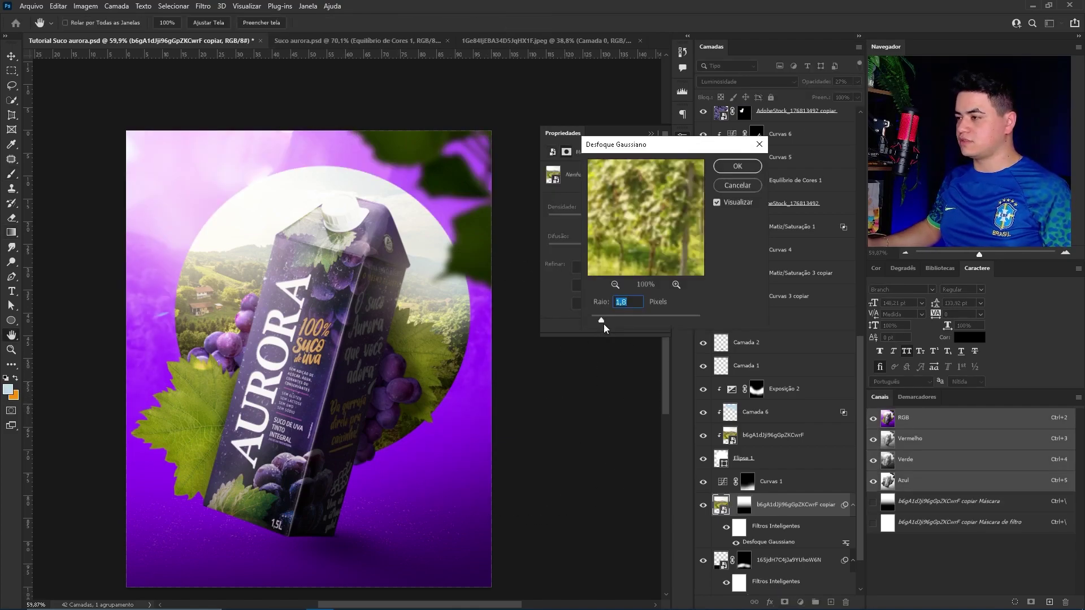
click(754, 165)
key(b)
key(x)
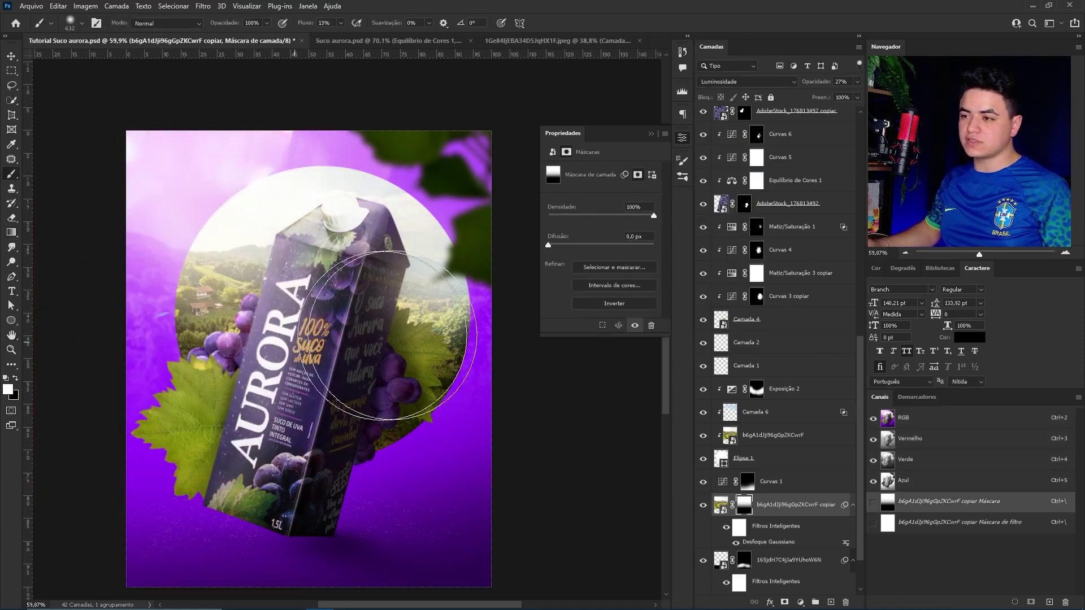
key(z)
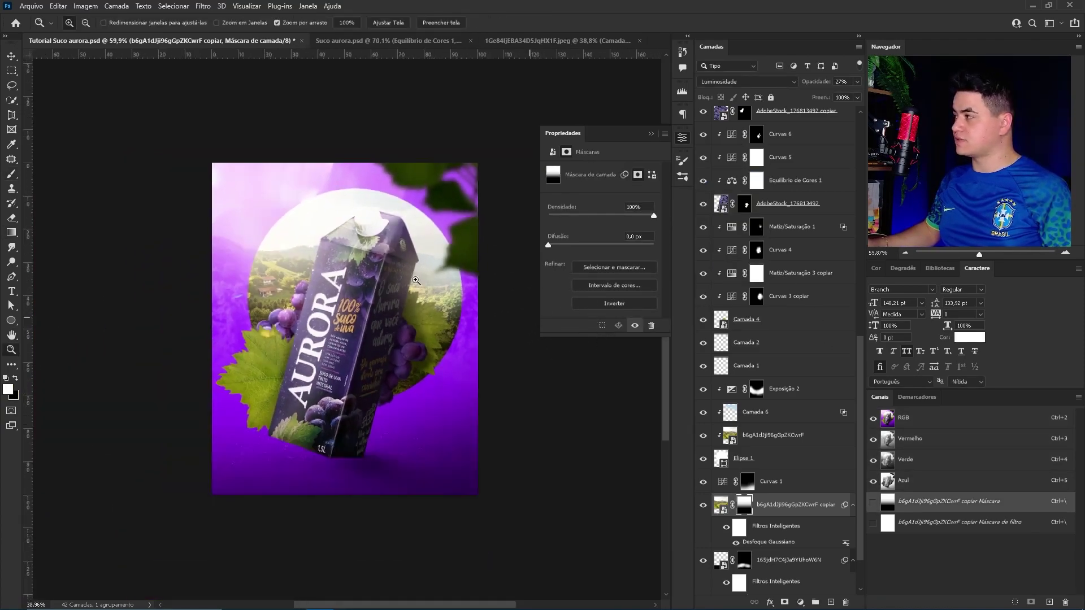
drag(452, 321, 409, 321)
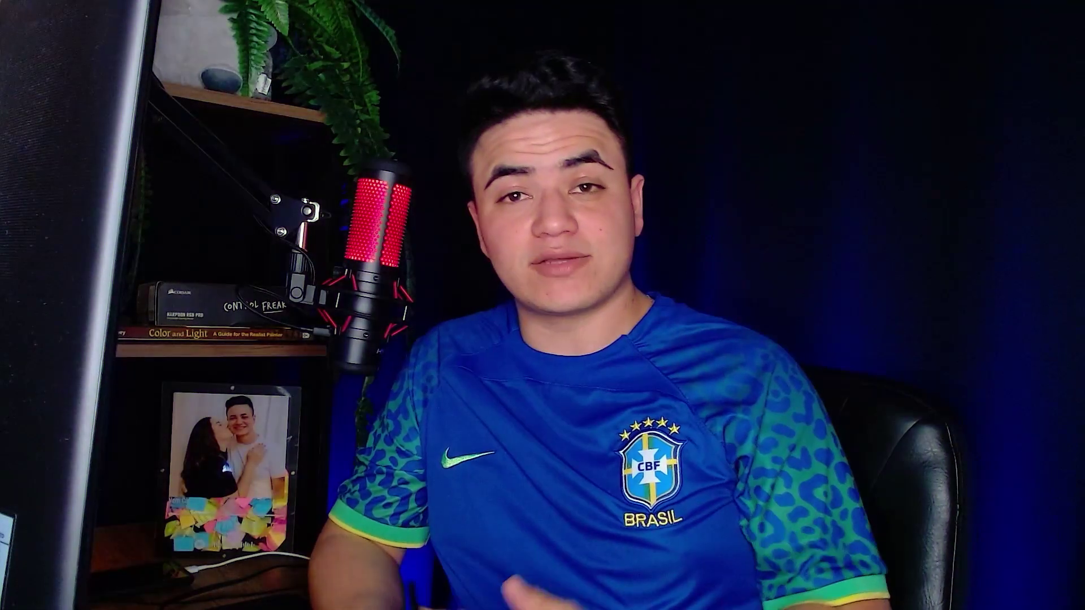